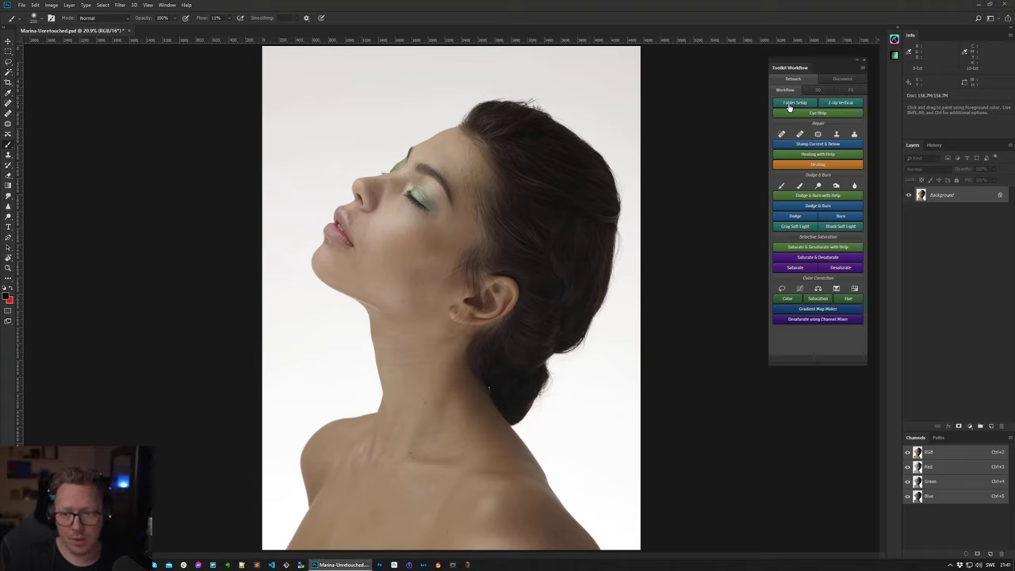
- Create the retouching folder structure with its Markup layer and set the foreground color to a fully saturated bright cyan
{"action": "left_click", "coordinate": [790, 105]}
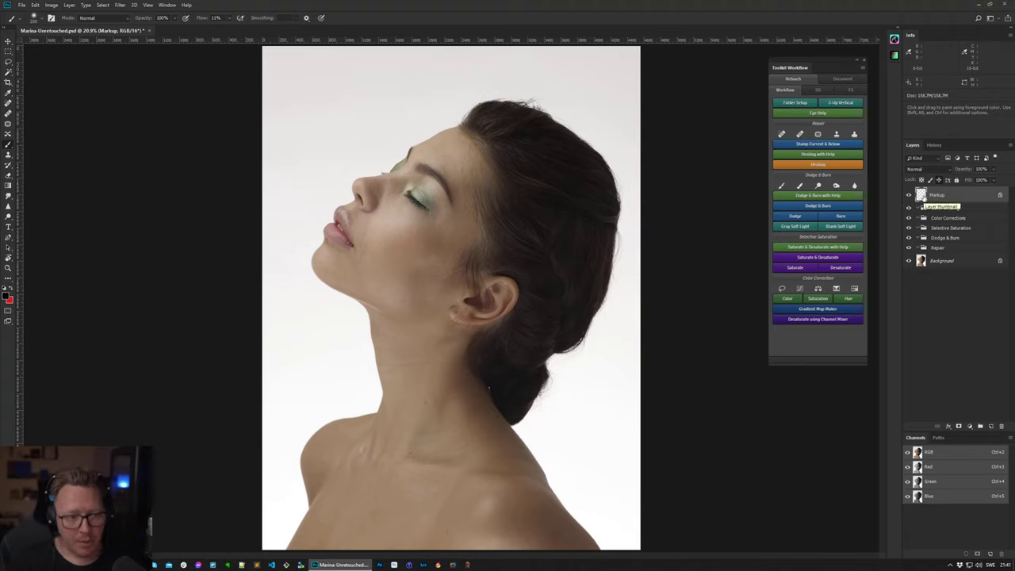
{"action": "left_click", "coordinate": [9, 297]}
{"action": "left_click", "coordinate": [697, 422]}
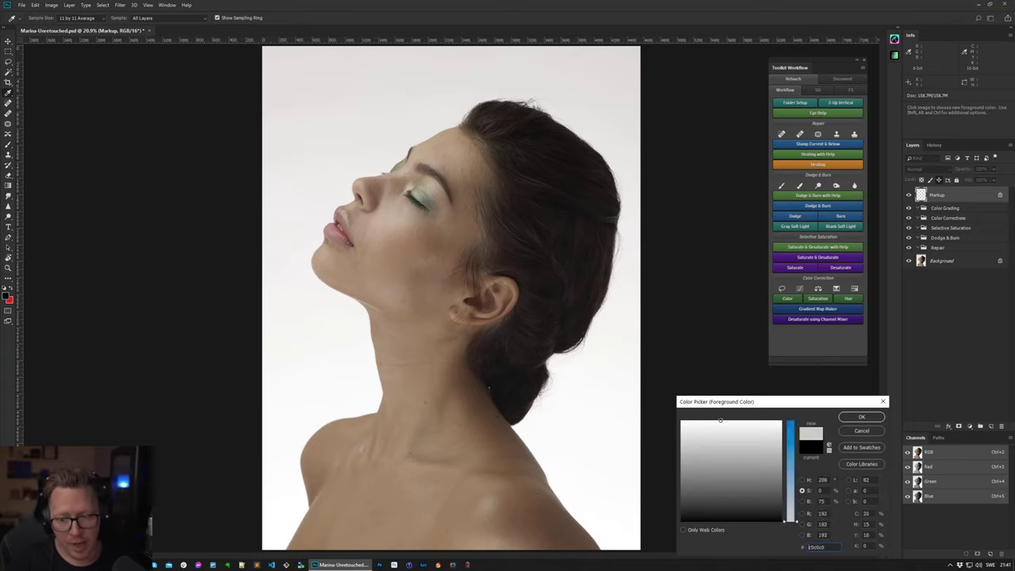
{"action": "left_click_drag", "start_coordinate": [790, 433], "coordinate": [794, 419]}
{"action": "left_click", "coordinate": [731, 418]}
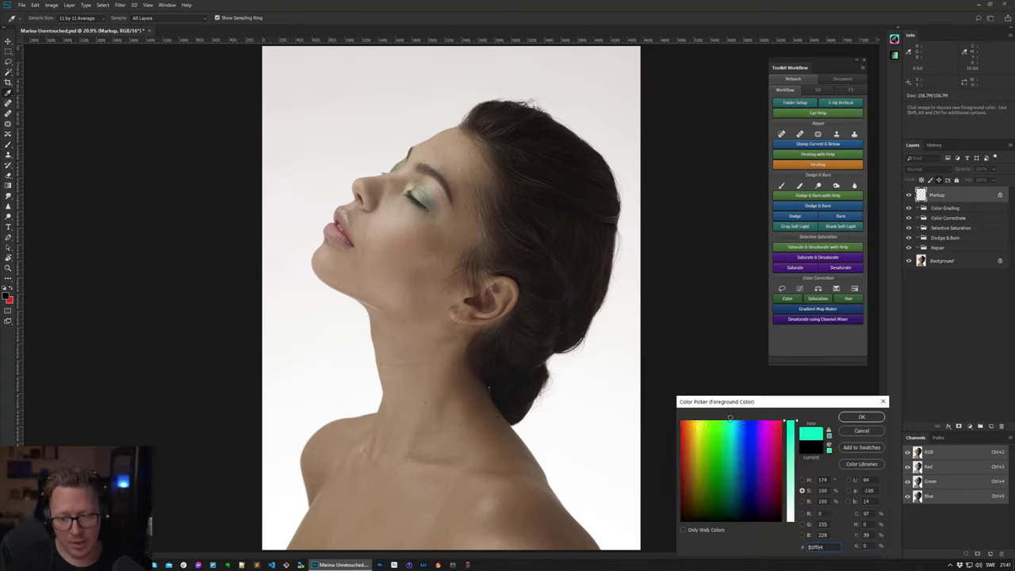
{"action": "left_click", "coordinate": [865, 417]}
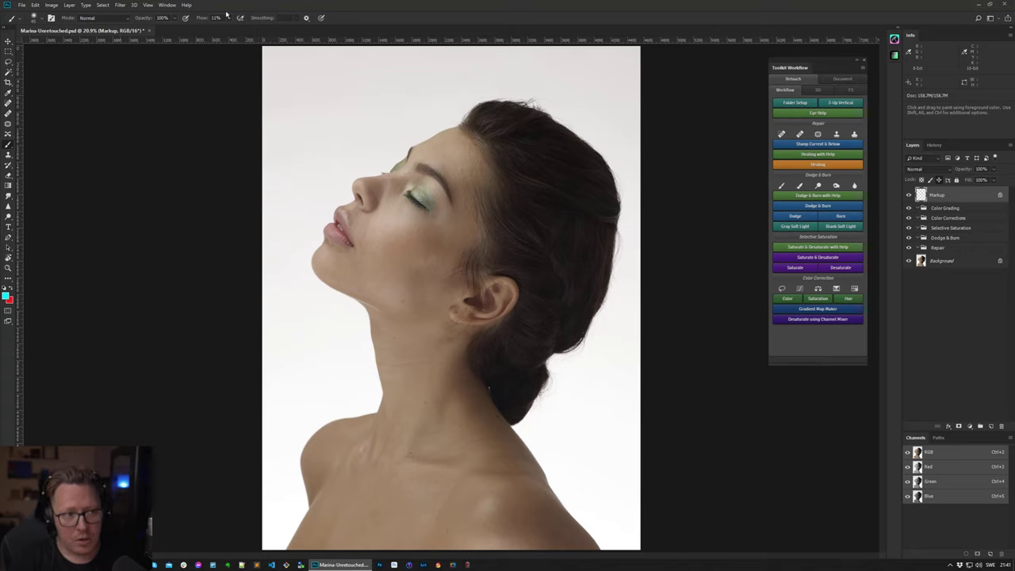
- With brush flow at 100%, mark the retouching areas on the Markup layer around the mouth, neck, hair bun, chest, forehead, temple and cheek
{"action": "left_click_drag", "start_coordinate": [199, 18], "coordinate": [295, 28]}
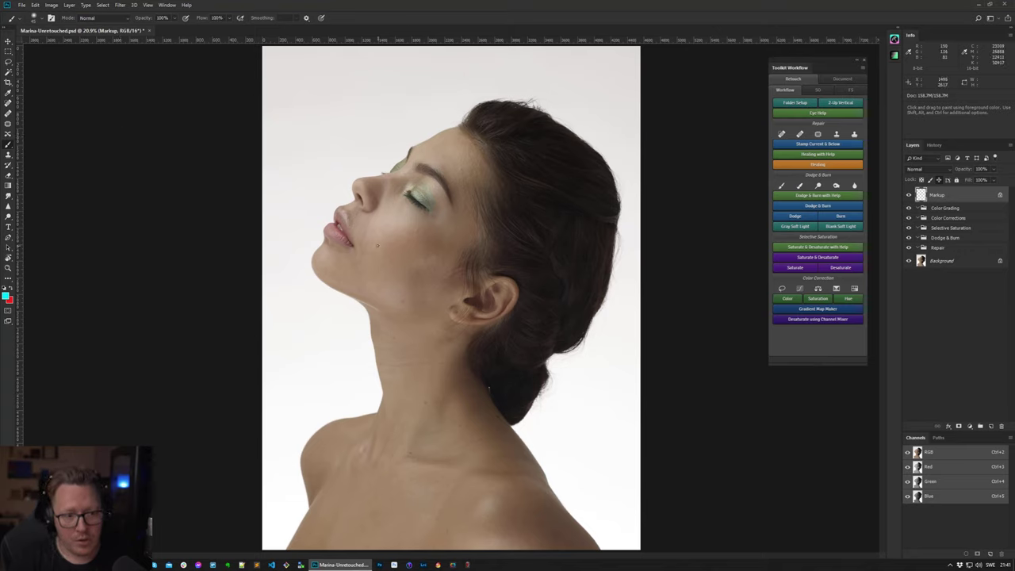
{"action": "left_click_drag", "start_coordinate": [368, 218], "coordinate": [353, 265]}
{"action": "left_click_drag", "start_coordinate": [388, 364], "coordinate": [442, 360]}
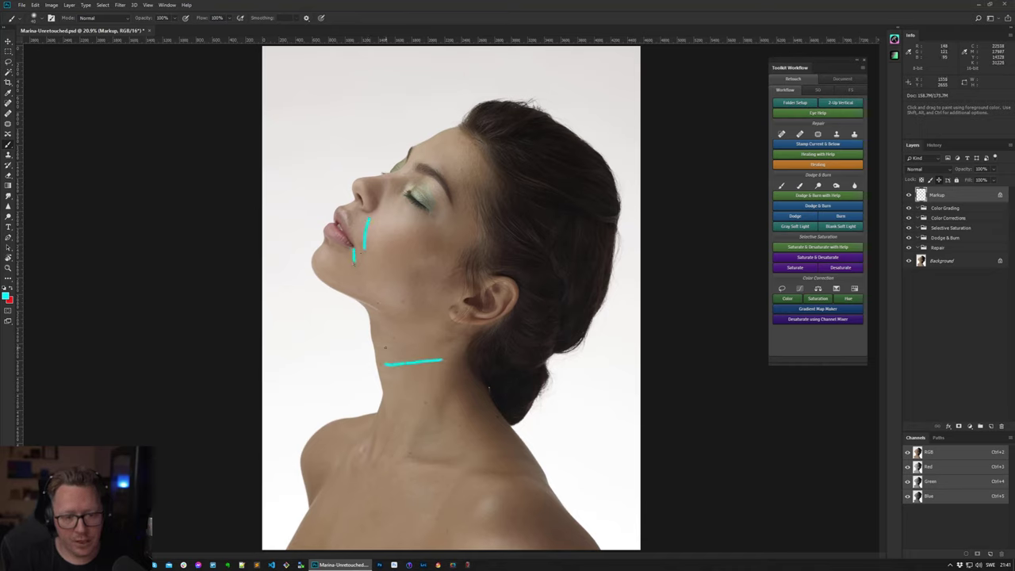
{"action": "left_click_drag", "start_coordinate": [376, 344], "coordinate": [420, 353]}
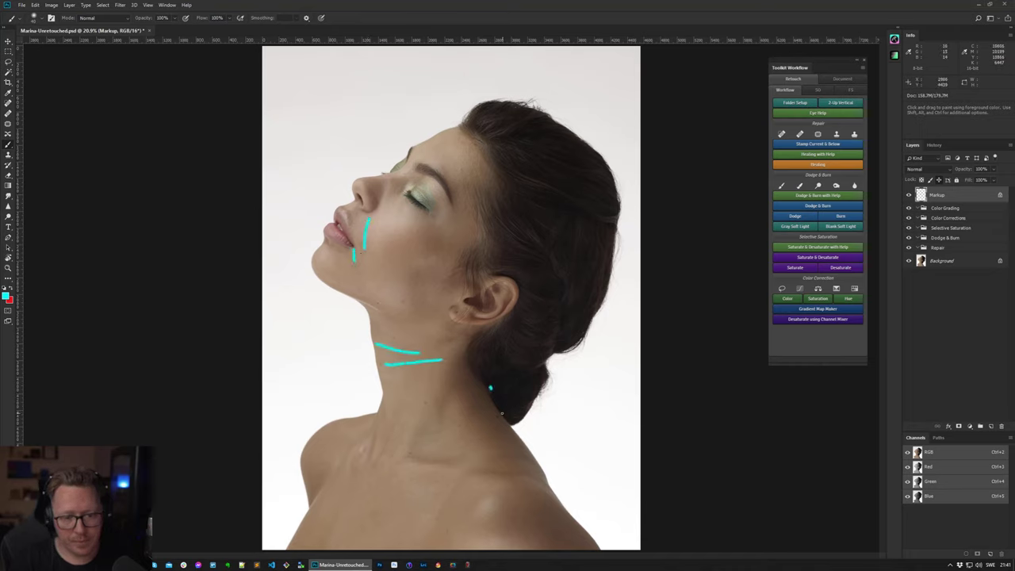
{"action": "left_click_drag", "start_coordinate": [499, 411], "coordinate": [525, 412]}
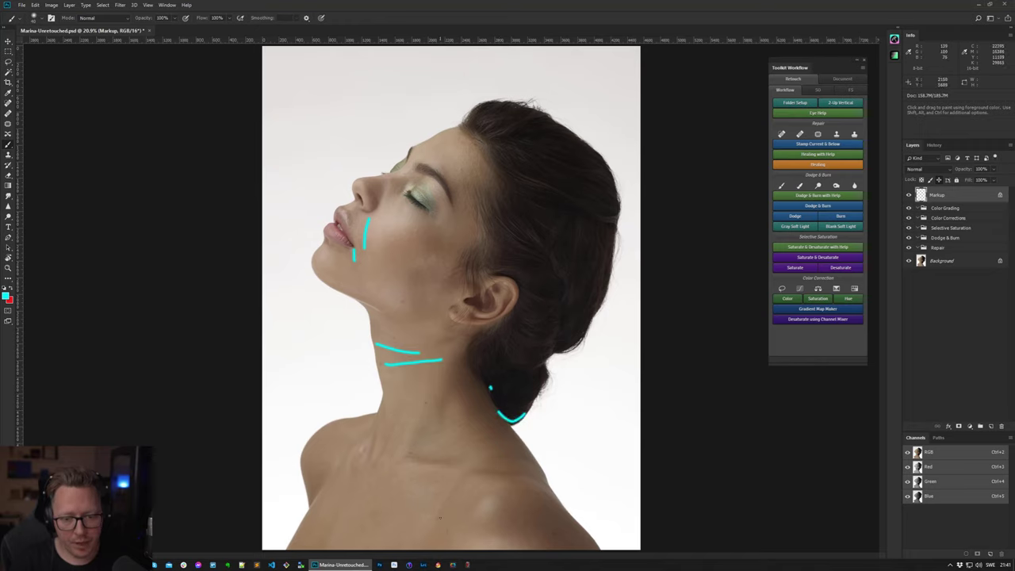
{"action": "left_click_drag", "start_coordinate": [438, 517], "coordinate": [433, 525]}
{"action": "mouse_move", "coordinate": [416, 464]}
{"action": "left_mouse_down"}
{"action": "mouse_move", "coordinate": [410, 472]}
{"action": "mouse_move", "coordinate": [404, 453]}
{"action": "mouse_move", "coordinate": [408, 460]}
{"action": "mouse_move", "coordinate": [360, 458]}
{"action": "mouse_move", "coordinate": [368, 496]}
{"action": "left_mouse_up"}
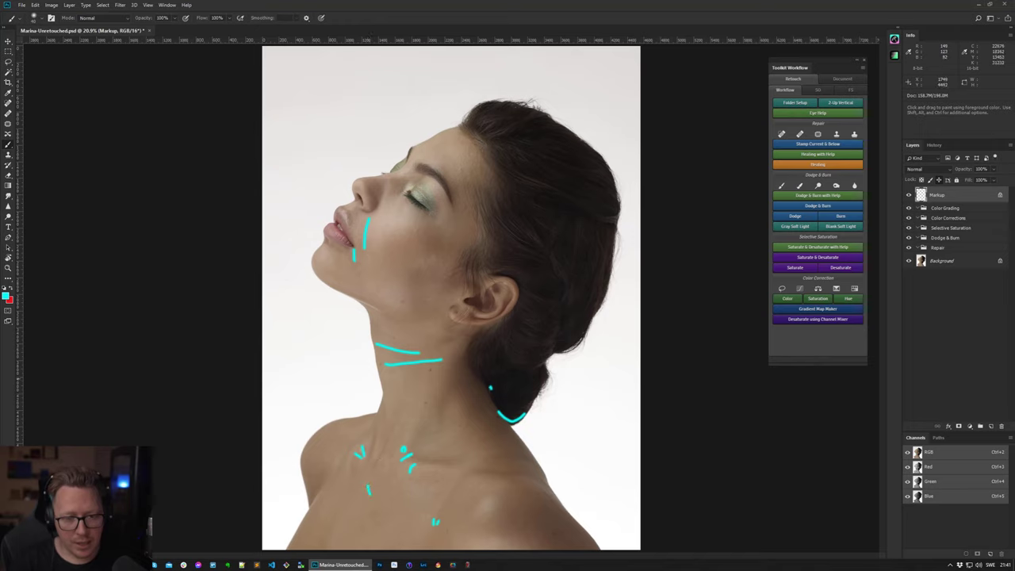
{"action": "mouse_move", "coordinate": [469, 147]}
{"action": "left_mouse_down"}
{"action": "mouse_move", "coordinate": [477, 144]}
{"action": "mouse_move", "coordinate": [478, 172]}
{"action": "mouse_move", "coordinate": [460, 177]}
{"action": "mouse_move", "coordinate": [472, 215]}
{"action": "left_mouse_up"}
{"action": "mouse_move", "coordinate": [478, 187]}
{"action": "left_mouse_down"}
{"action": "mouse_move", "coordinate": [483, 225]}
{"action": "mouse_move", "coordinate": [454, 276]}
{"action": "mouse_move", "coordinate": [445, 282]}
{"action": "mouse_move", "coordinate": [428, 266]}
{"action": "left_mouse_up"}
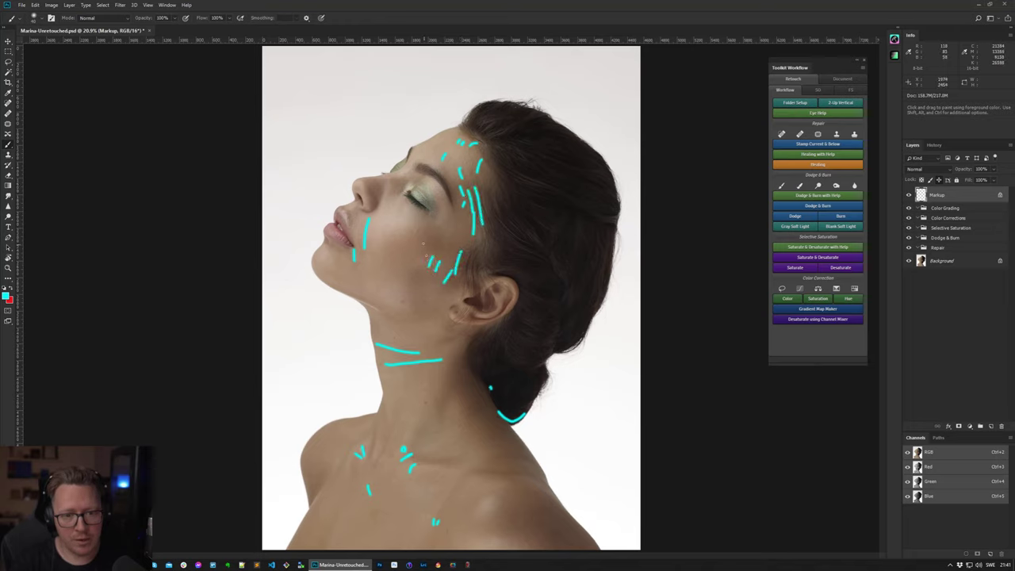
{"action": "left_click_drag", "start_coordinate": [419, 228], "coordinate": [401, 238]}
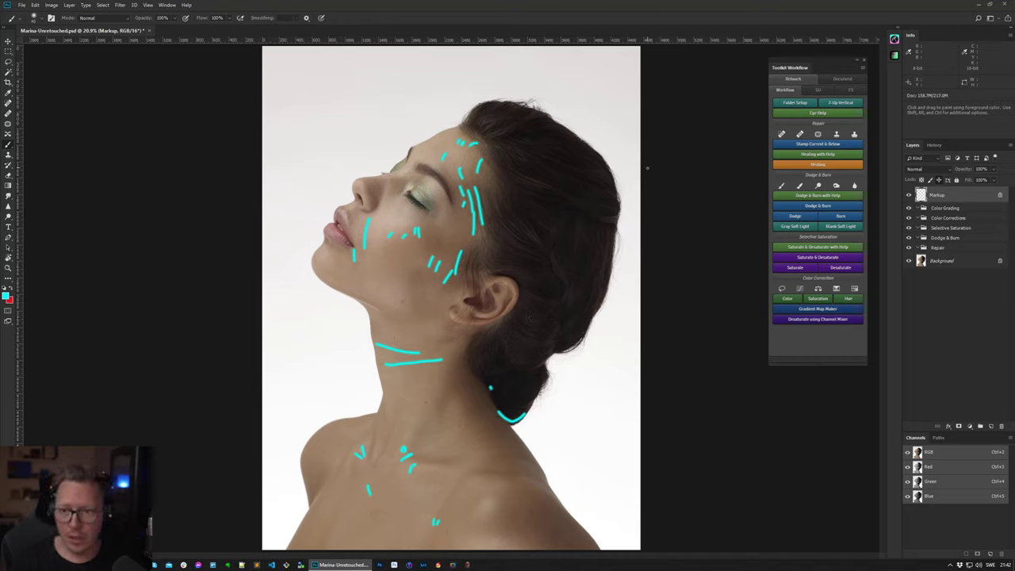
- Compare the portrait with and without the Markup layer, leaving that layer hidden
{"action": "left_click", "coordinate": [909, 195]}
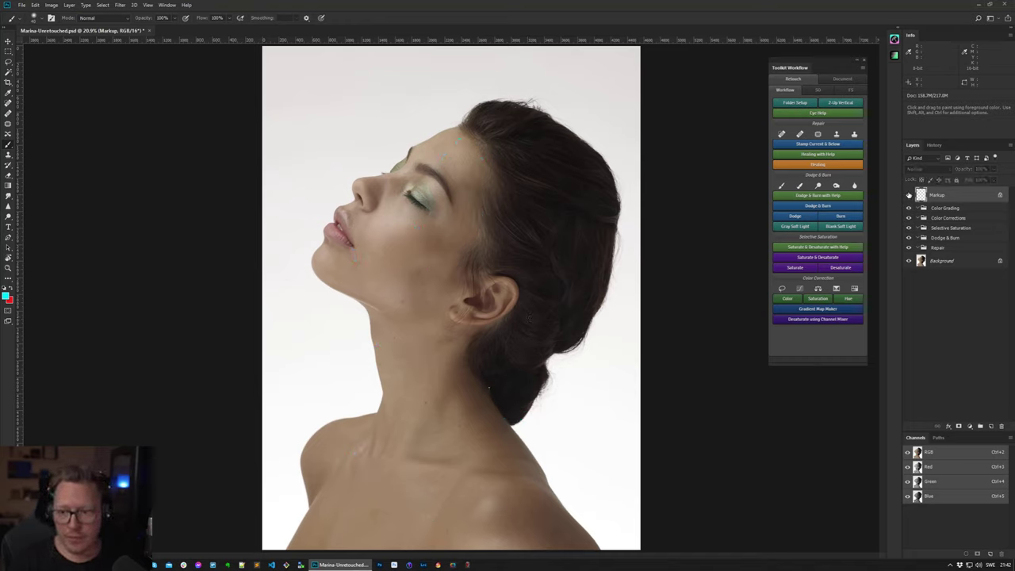
{"action": "left_click", "coordinate": [909, 195]}
{"action": "left_click", "coordinate": [909, 195]}
{"action": "left_click", "coordinate": [909, 195]}
{"action": "left_click", "coordinate": [909, 195]}
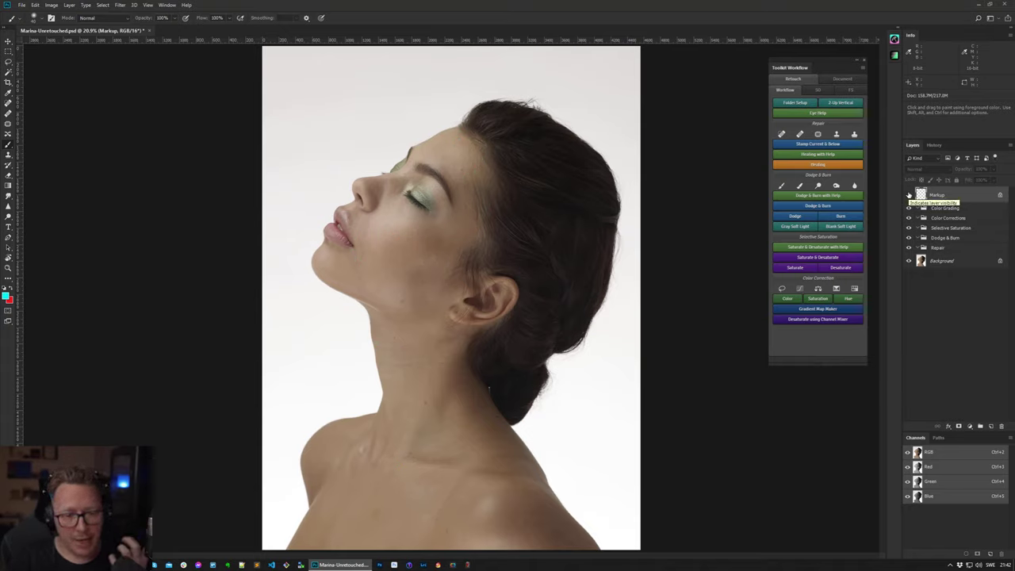
{"action": "left_click", "coordinate": [909, 196]}
{"action": "left_click", "coordinate": [909, 195]}
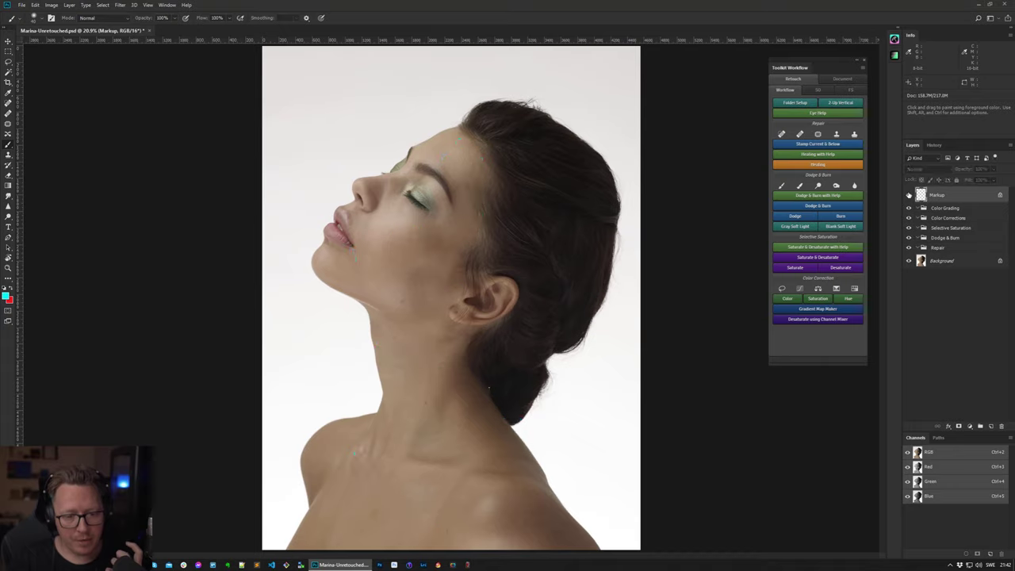
{"action": "left_click", "coordinate": [909, 195]}
{"action": "left_click", "coordinate": [909, 195]}
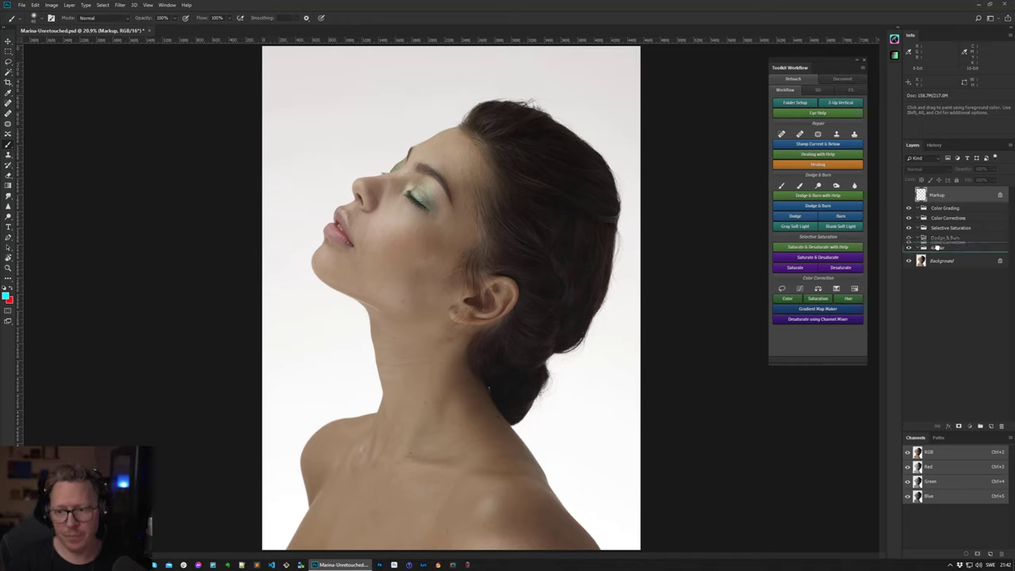
- Move the Color Corrections group above the Color Grading group
{"action": "left_click_drag", "start_coordinate": [948, 218], "coordinate": [943, 195]}
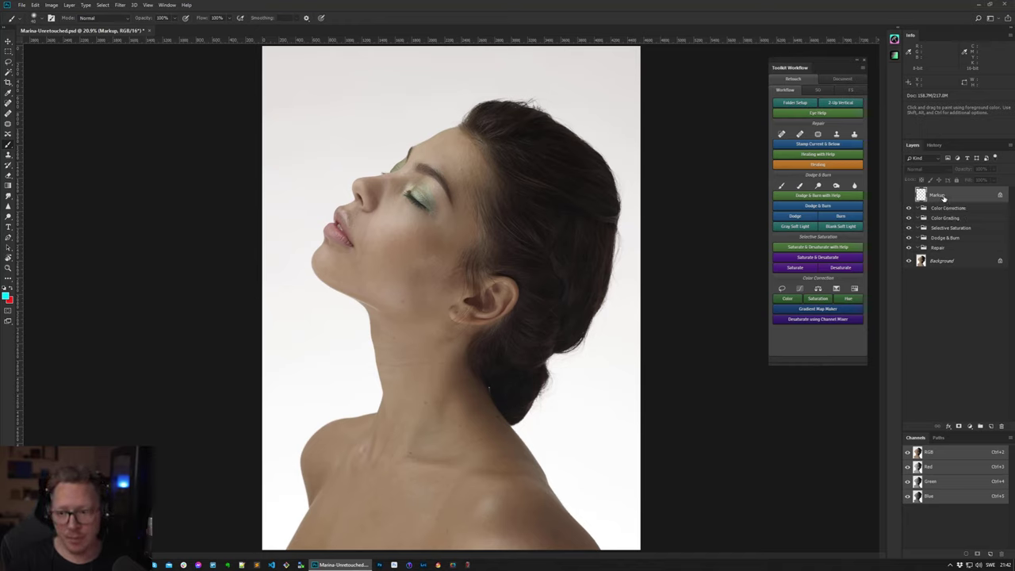
- Stamp the visible image onto a new layer inside the Repair group and choose the Spot Healing Brush
{"action": "left_click", "coordinate": [958, 248]}
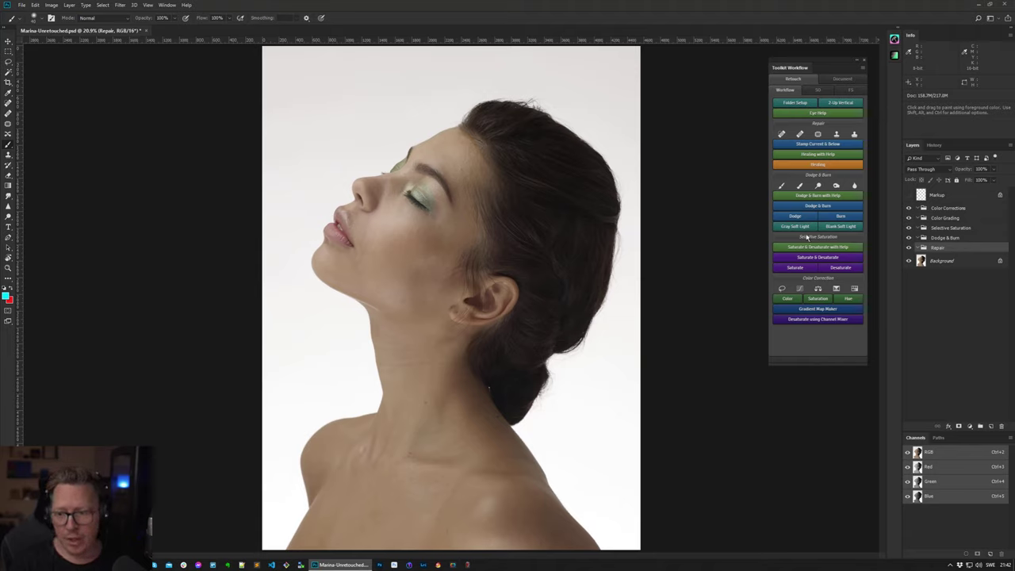
{"action": "left_click", "coordinate": [827, 145]}
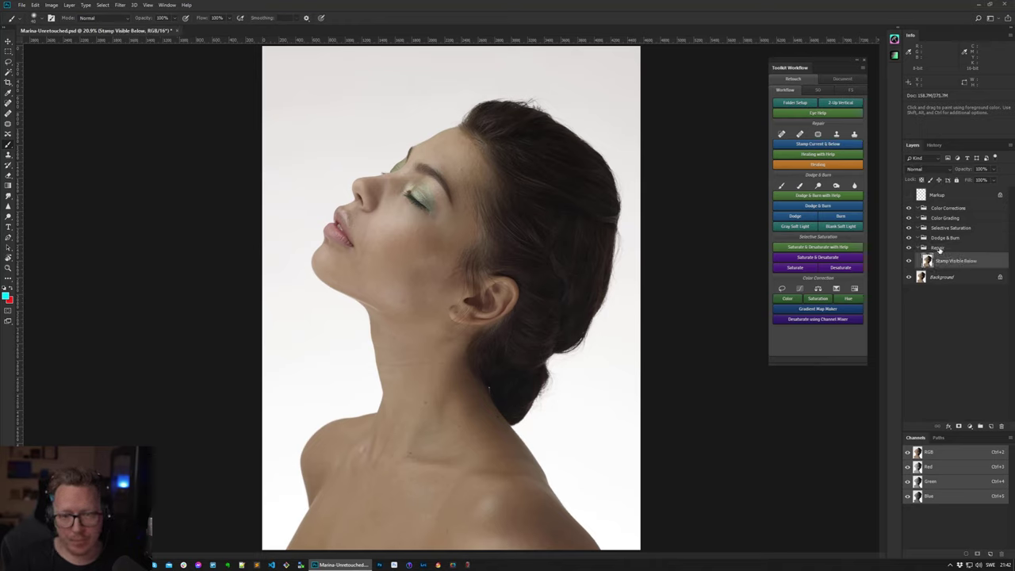
{"action": "left_click", "coordinate": [782, 136]}
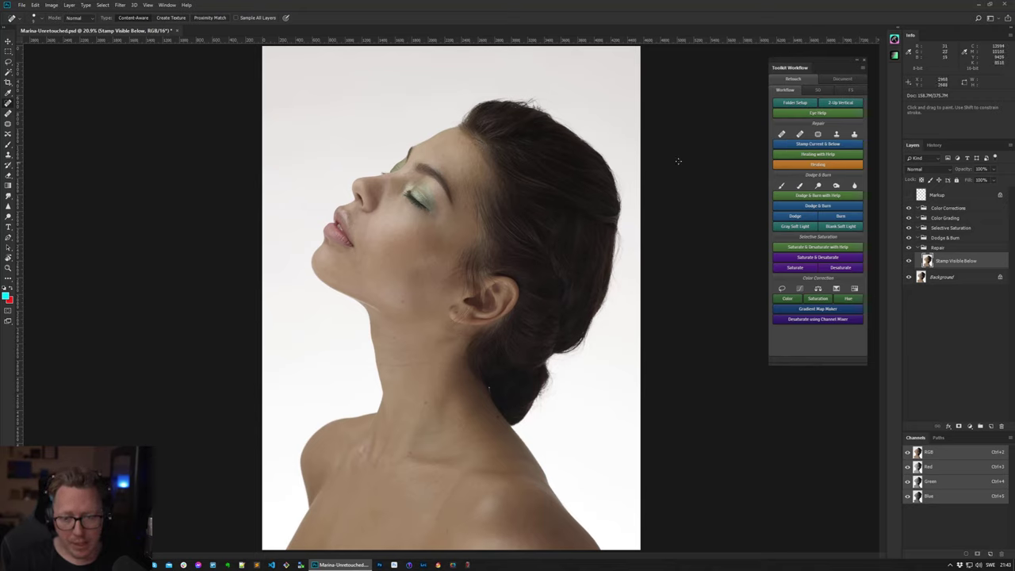
- Add the Eye Help (QC) group, expand it and show its Solar curve to inspect the stray hairs around the bun
{"action": "left_click", "coordinate": [830, 113]}
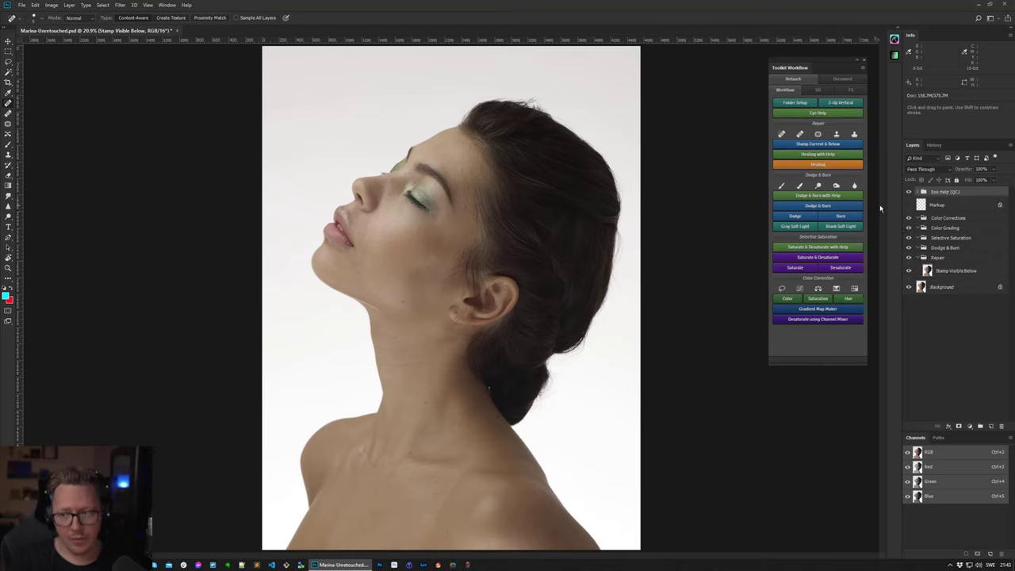
{"action": "left_click", "coordinate": [920, 192]}
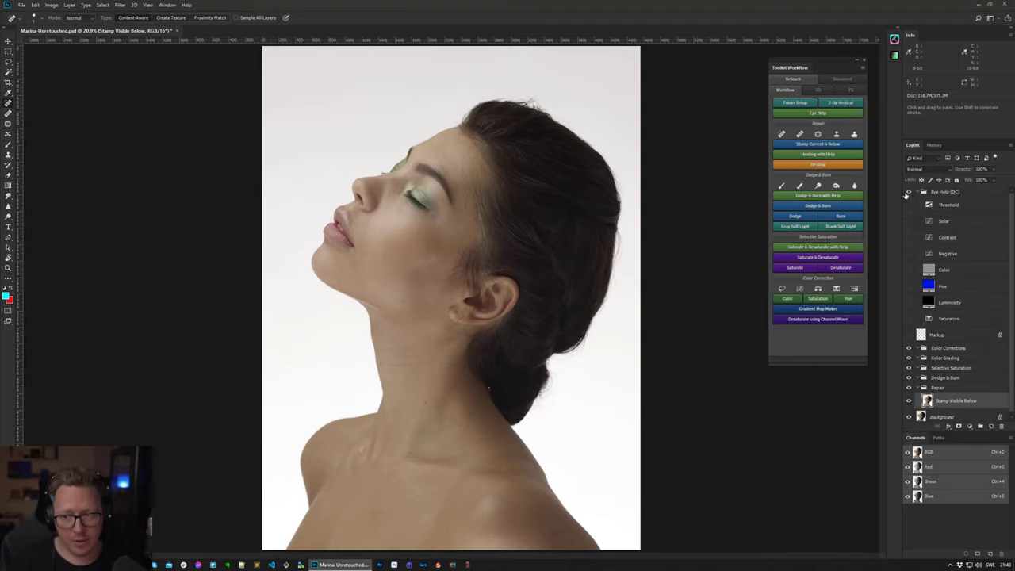
{"action": "left_click", "coordinate": [909, 220]}
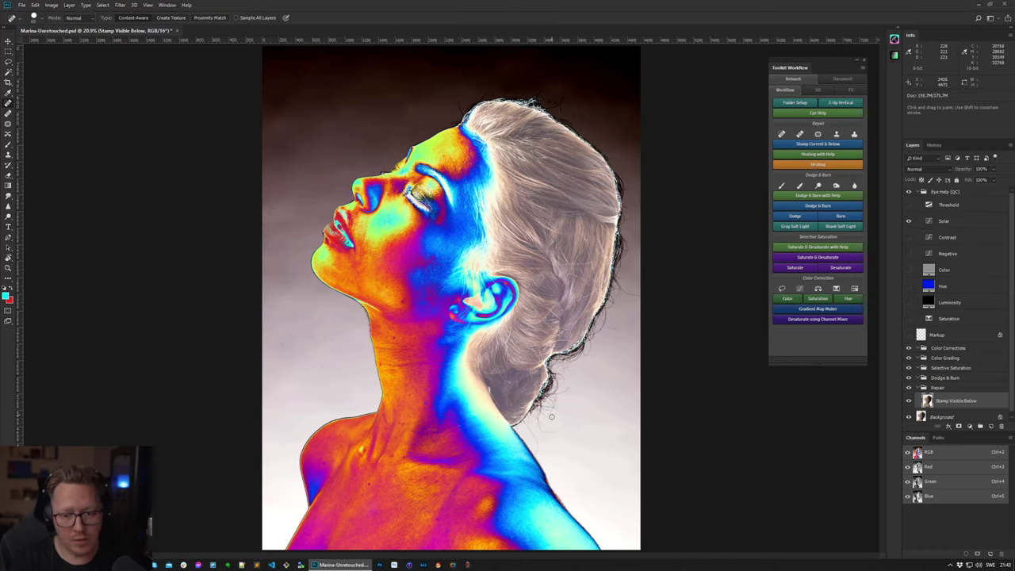
{"action": "mouse_move", "coordinate": [526, 426]}
{"action": "left_mouse_down"}
{"action": "mouse_move", "coordinate": [539, 454]}
{"action": "mouse_move", "coordinate": [541, 430]}
{"action": "mouse_move", "coordinate": [557, 435]}
{"action": "mouse_move", "coordinate": [540, 431]}
{"action": "mouse_move", "coordinate": [565, 409]}
{"action": "left_mouse_up"}
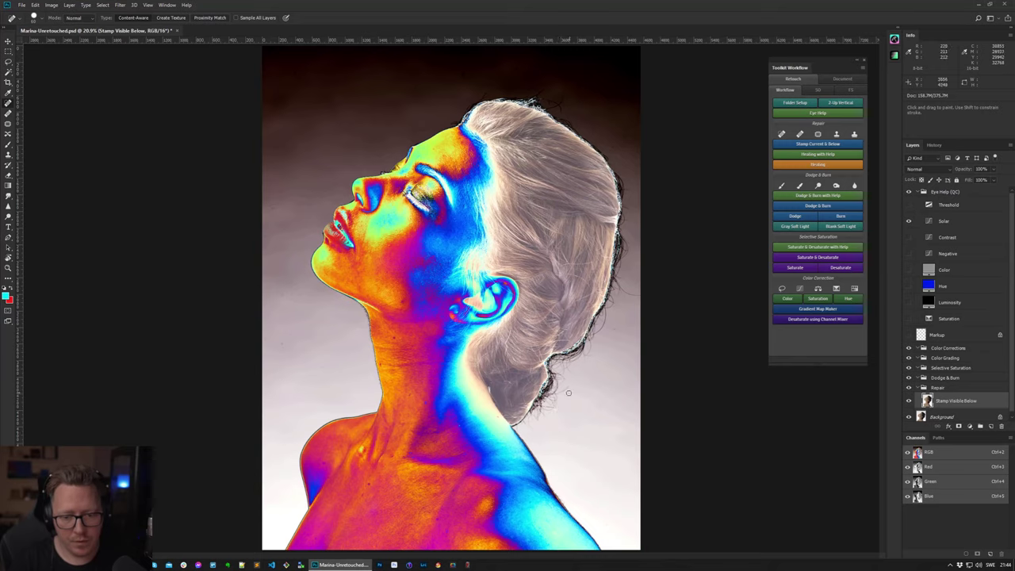
{"action": "left_click_drag", "start_coordinate": [561, 391], "coordinate": [571, 385]}
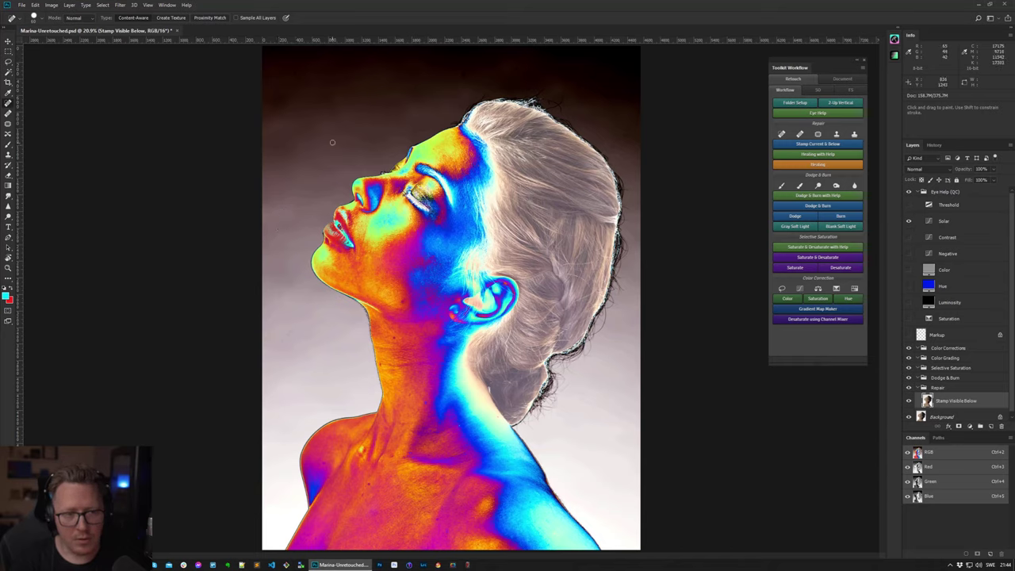
- Hide the Solar help layer and show the Contrast help layer instead
{"action": "left_click", "coordinate": [909, 221]}
{"action": "left_click", "coordinate": [909, 237]}
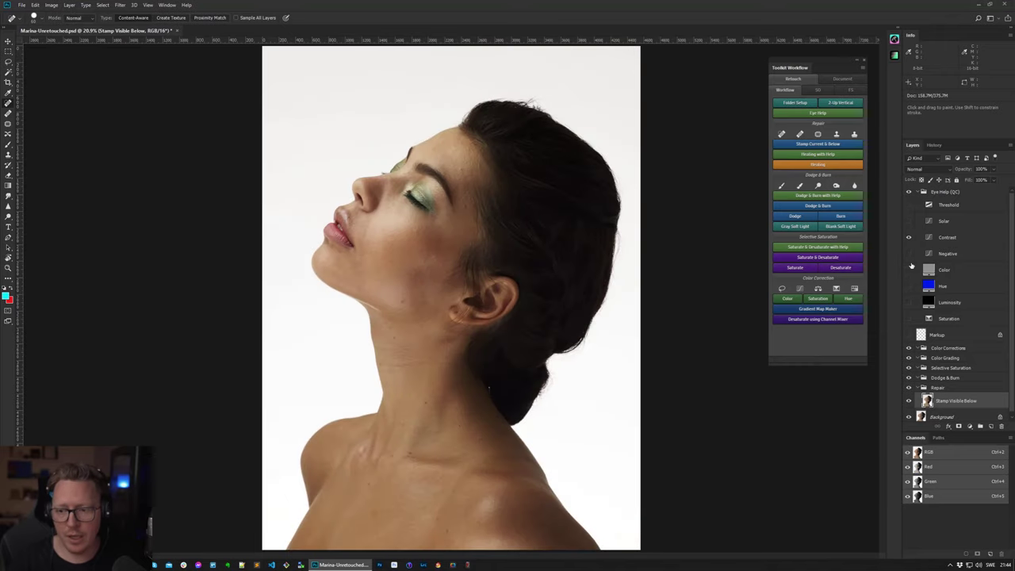
- Compare the portrait's tonal transitions in color and in black and white by toggling the Luminosity help layer
{"action": "left_click", "coordinate": [909, 303]}
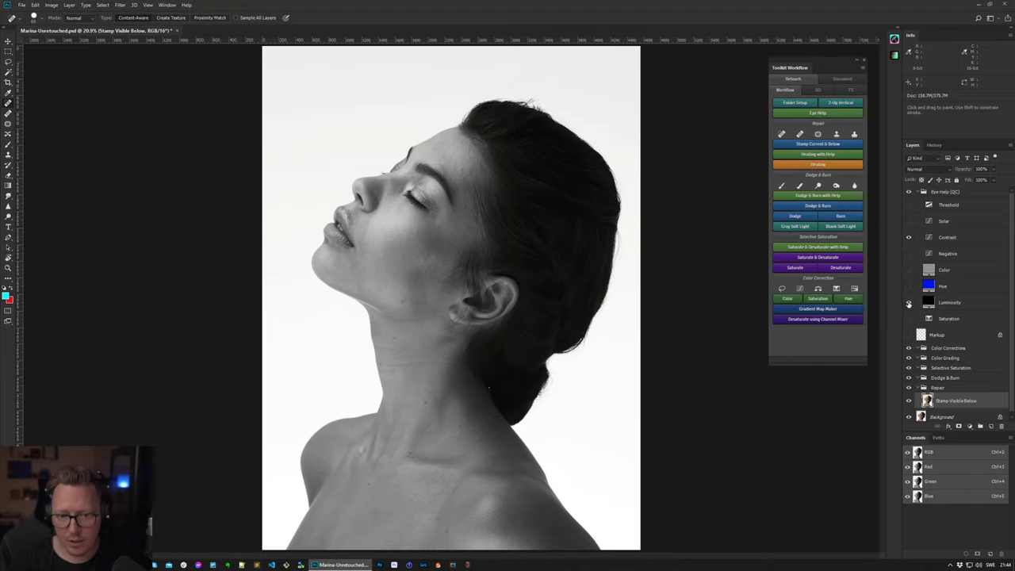
{"action": "left_click", "coordinate": [909, 303]}
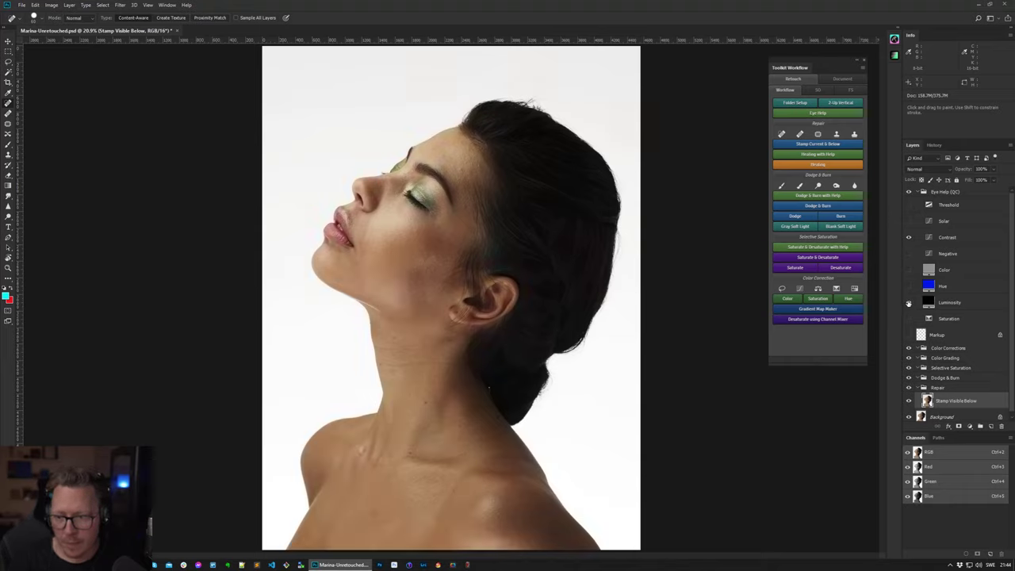
{"action": "left_click", "coordinate": [909, 303]}
{"action": "left_click", "coordinate": [909, 303]}
{"action": "left_click", "coordinate": [910, 303]}
{"action": "left_click", "coordinate": [910, 303]}
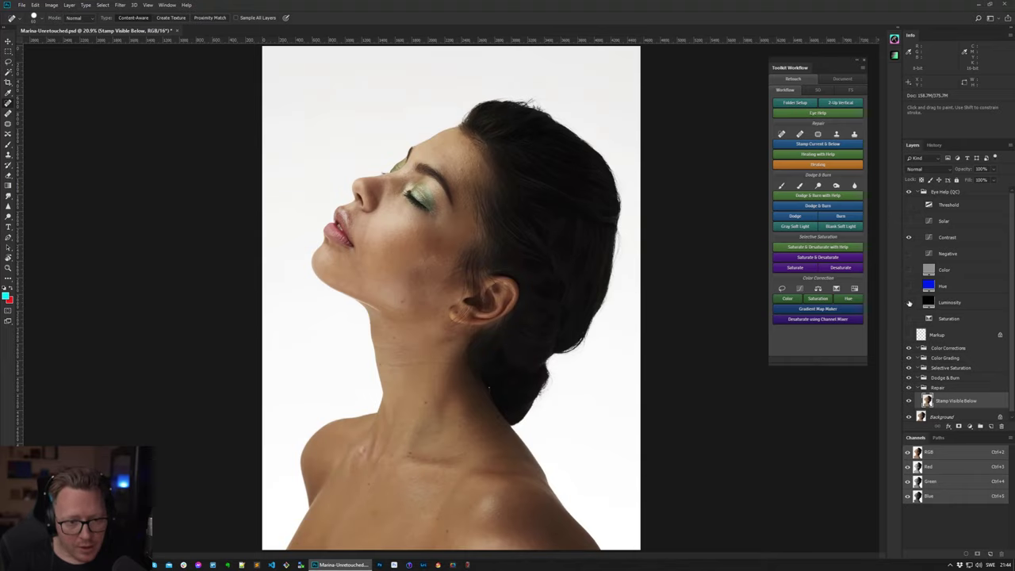
{"action": "left_click", "coordinate": [910, 303]}
{"action": "left_click", "coordinate": [910, 303]}
{"action": "left_click", "coordinate": [909, 303]}
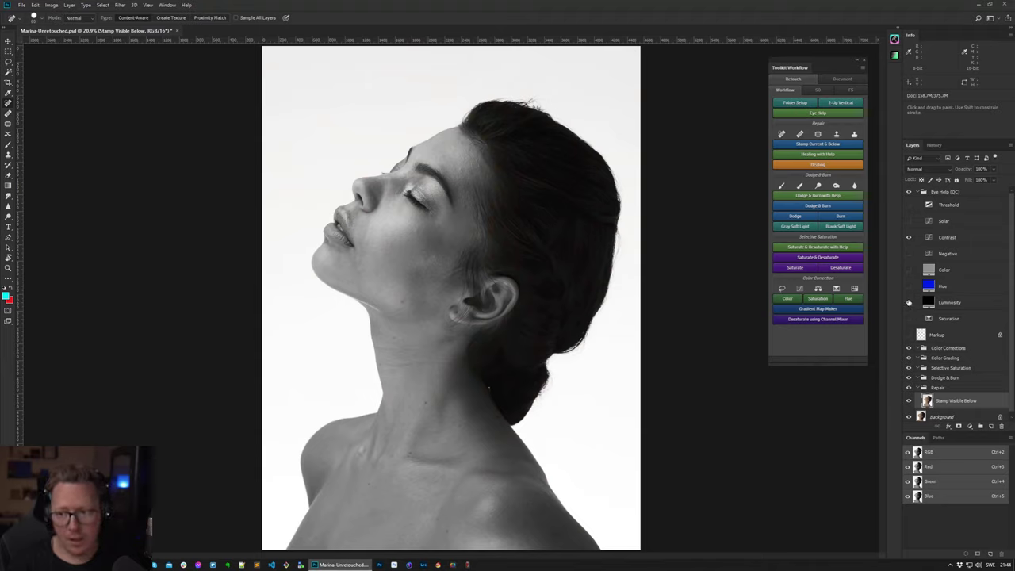
{"action": "left_click", "coordinate": [910, 303]}
{"action": "left_click", "coordinate": [910, 303]}
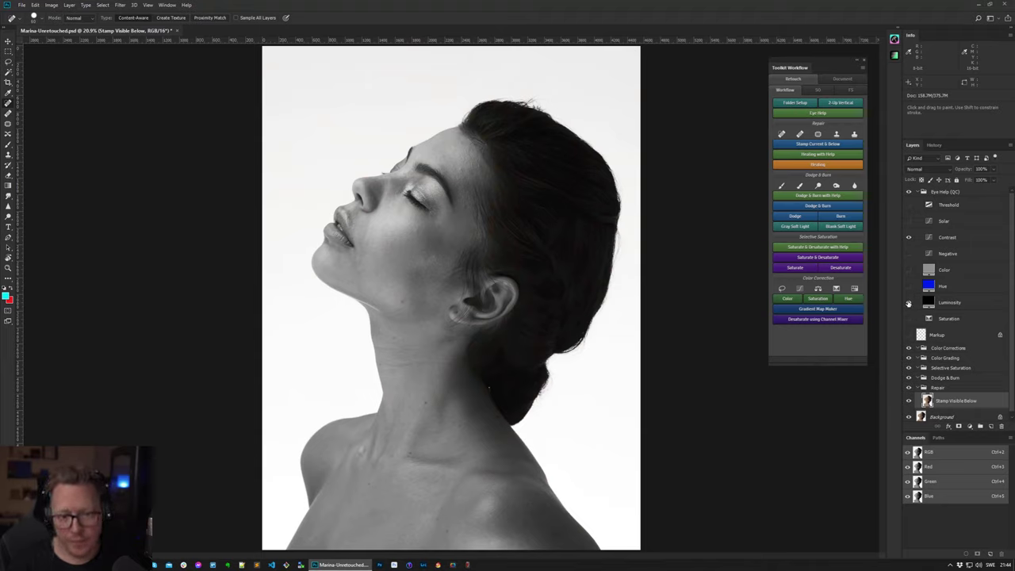
{"action": "left_click", "coordinate": [910, 303]}
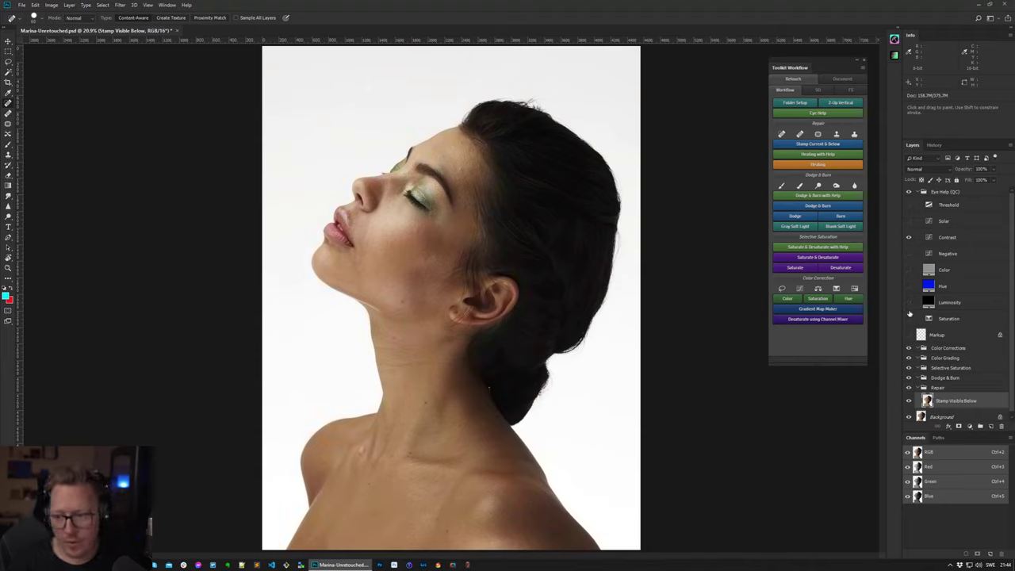
- Strengthen the Contrast help layer's curve by raising its highlight point to an output of about 212 and lowering its shadow point
{"action": "double_click", "coordinate": [929, 238]}
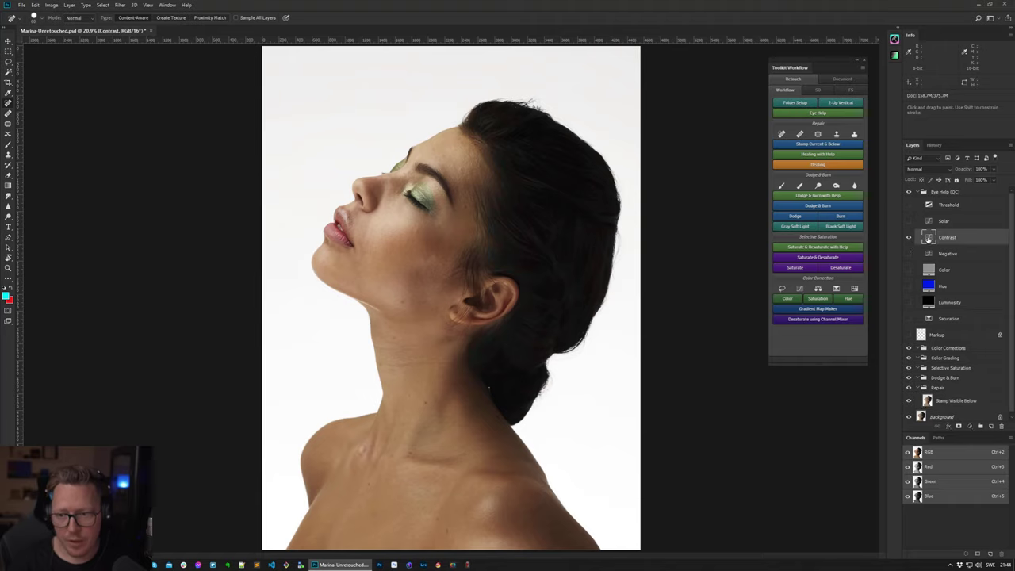
{"action": "left_click_drag", "start_coordinate": [679, 259], "coordinate": [682, 253]}
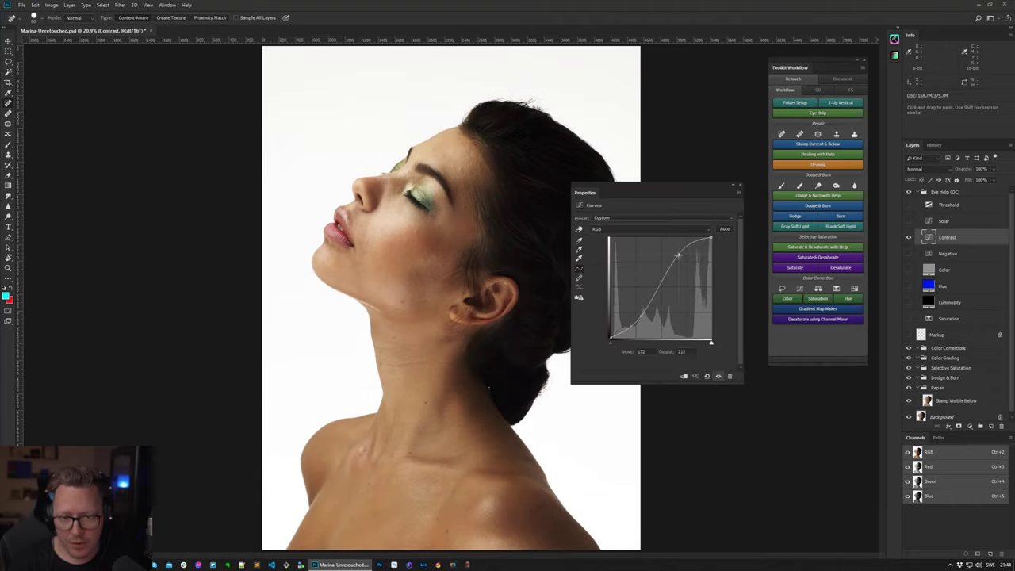
{"action": "left_click_drag", "start_coordinate": [641, 316], "coordinate": [644, 319]}
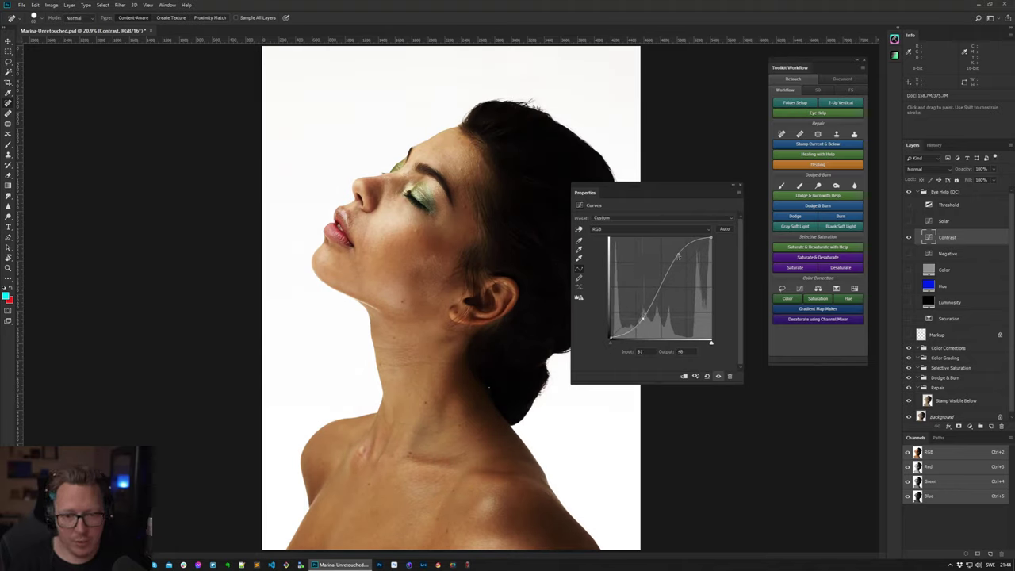
{"action": "left_click", "coordinate": [739, 186]}
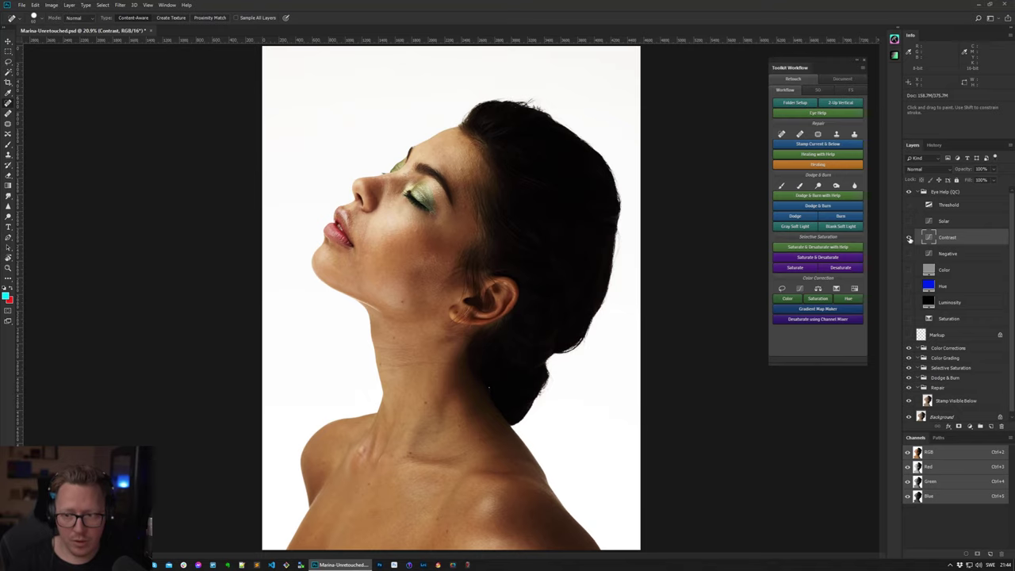
- Select the Stamp Visible Below layer in the Repair group and spot-heal the blemishes on the chest and collarbone
{"action": "left_click", "coordinate": [910, 238]}
{"action": "left_click", "coordinate": [910, 238]}
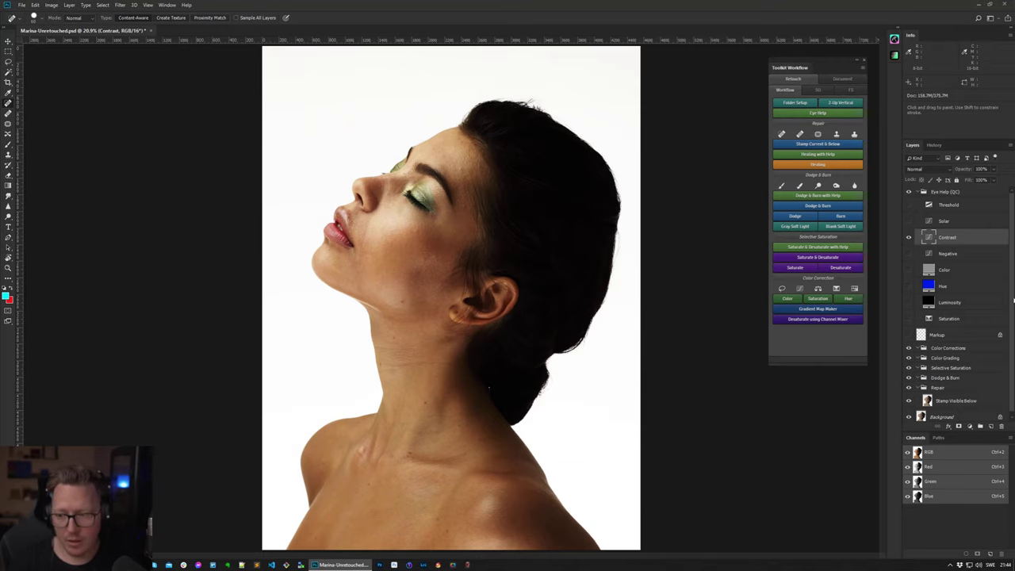
{"action": "scroll", "coordinate": [1002, 358], "scroll_direction": "down", "scroll_amount": 1}
{"action": "left_click", "coordinate": [960, 398]}
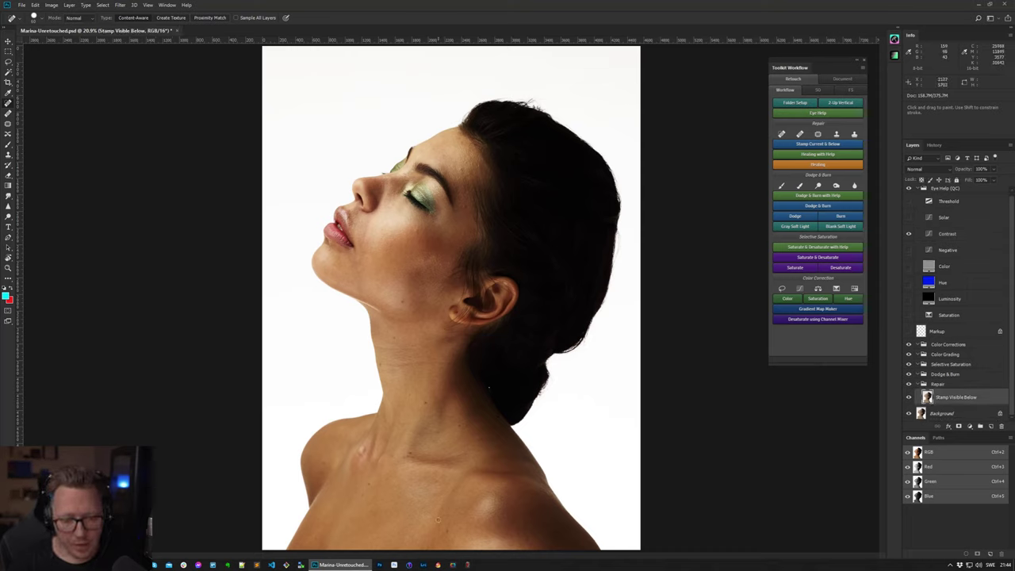
{"action": "left_click", "coordinate": [436, 521]}
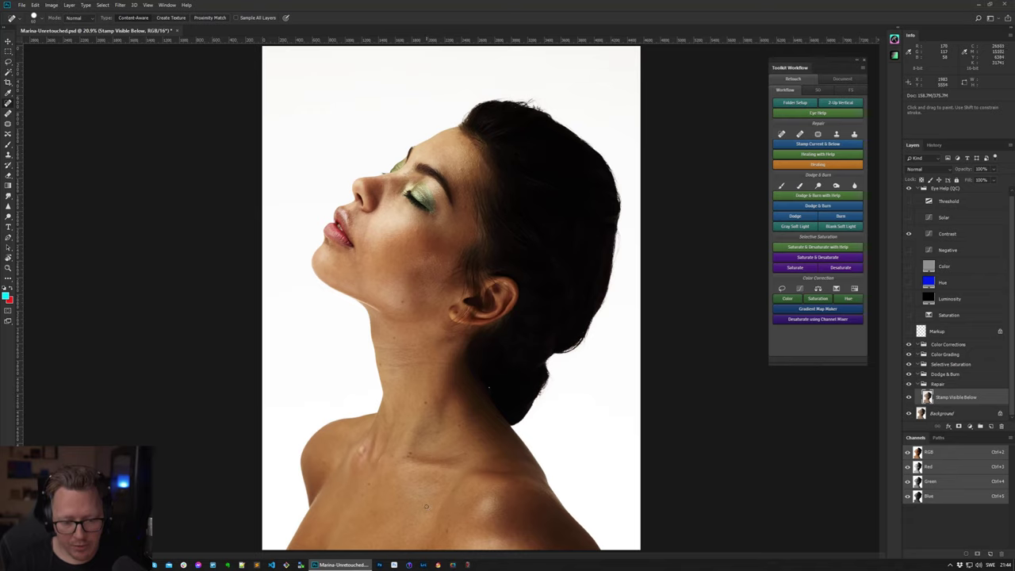
{"action": "left_click_drag", "start_coordinate": [426, 505], "coordinate": [417, 526]}
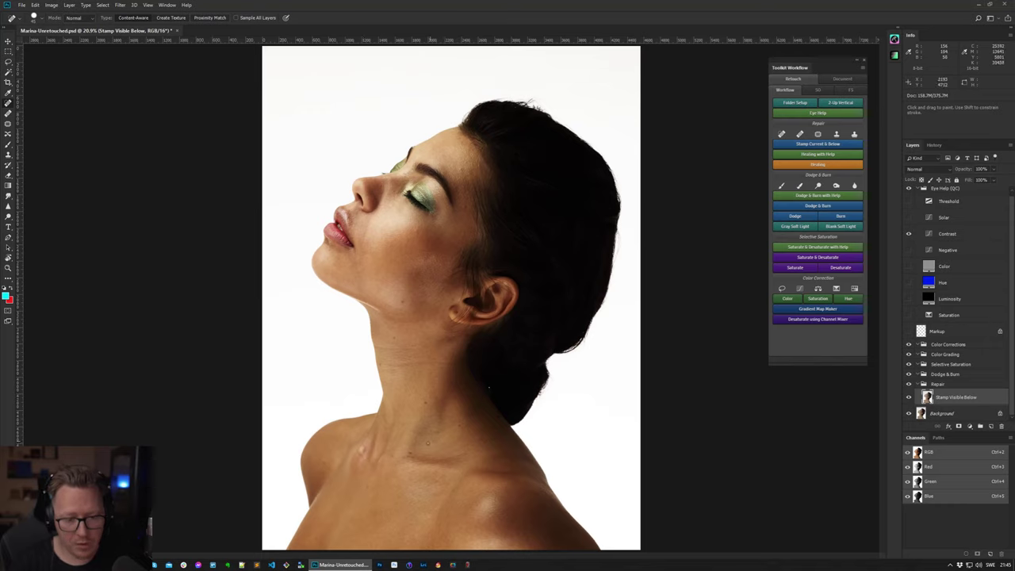
{"action": "left_click", "coordinate": [411, 455]}
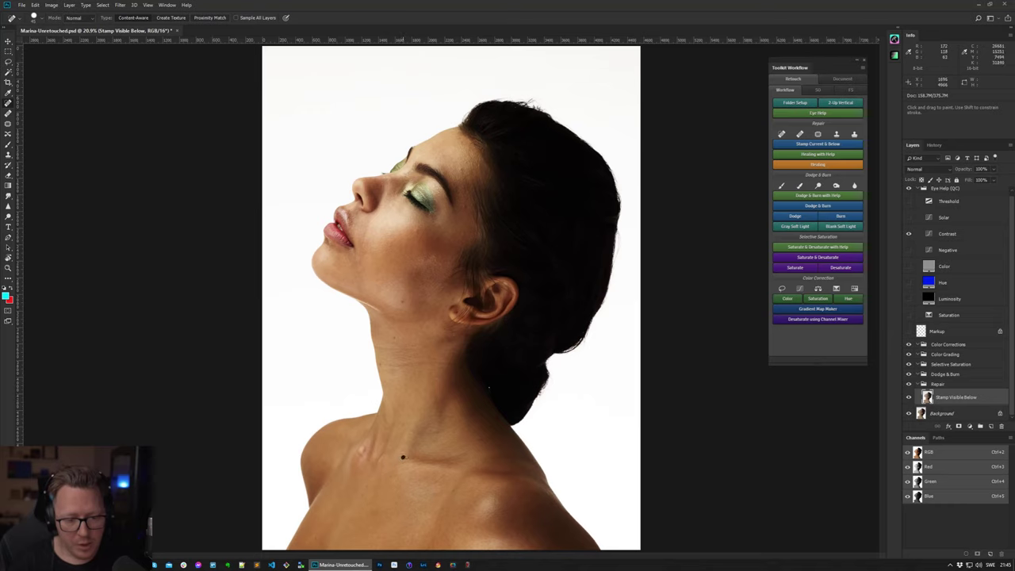
{"action": "left_click", "coordinate": [403, 457]}
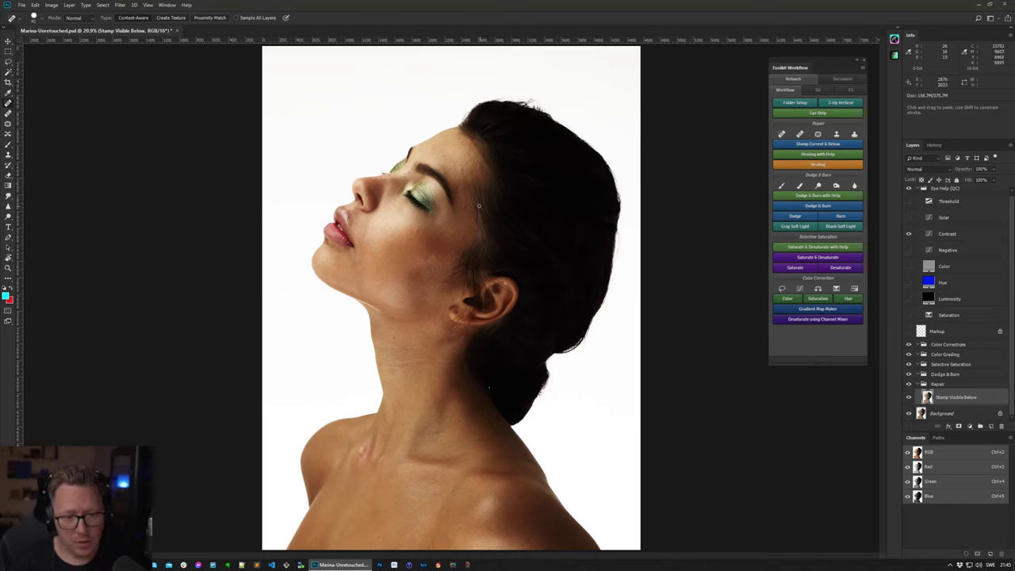
- Spot-heal the small blemishes on the temple and on the forehead near the hairline
{"action": "left_click", "coordinate": [466, 207]}
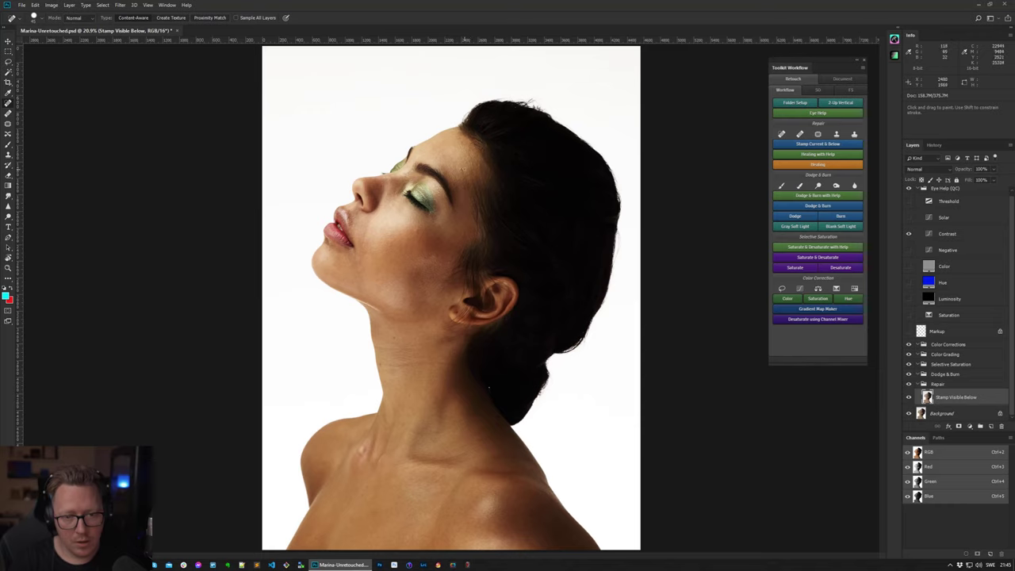
{"action": "left_click", "coordinate": [469, 145]}
{"action": "key", "text": "z"}
{"action": "left_click", "coordinate": [475, 174]}
{"action": "left_click", "coordinate": [491, 169]}
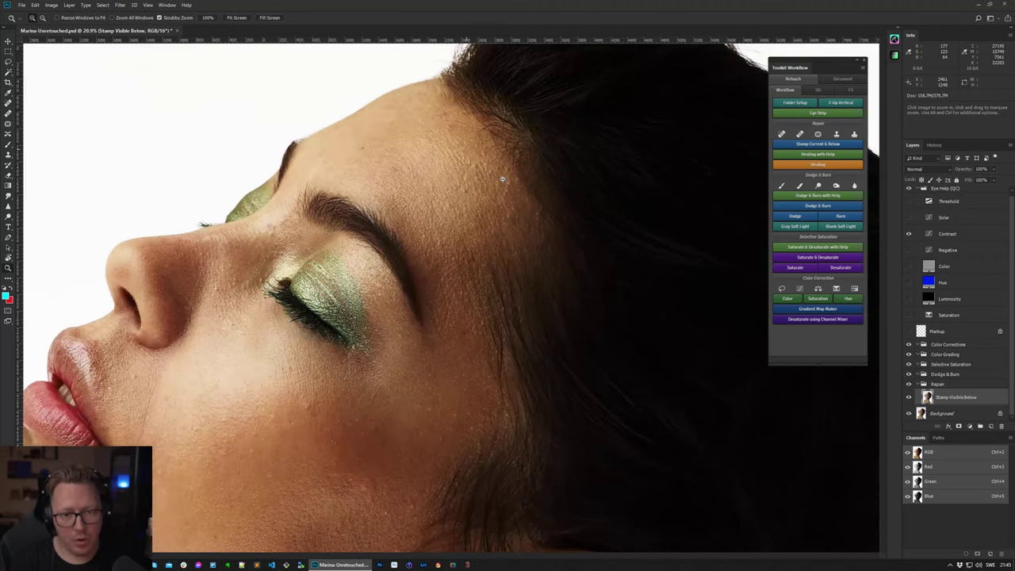
{"action": "key", "text": "j"}
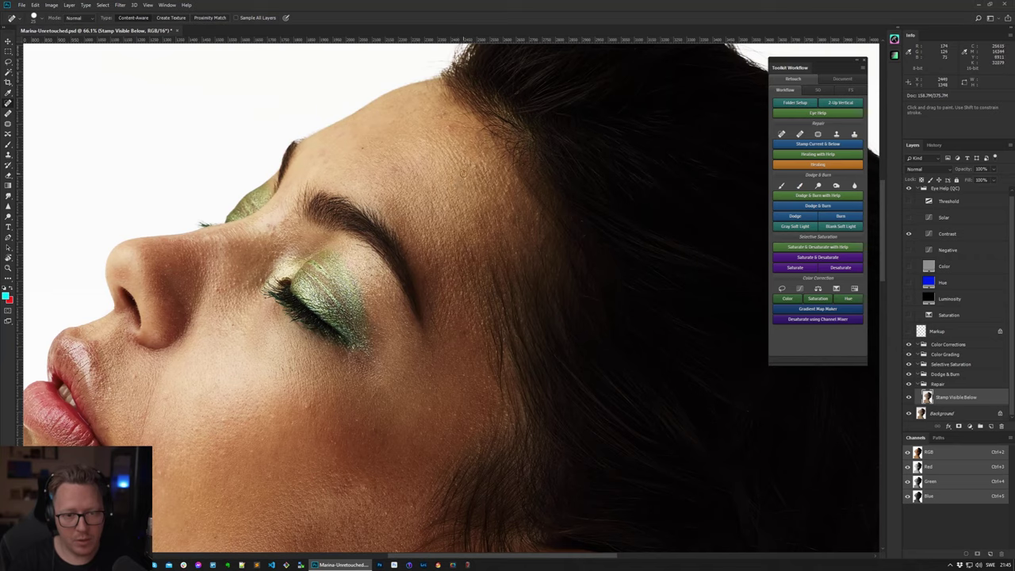
{"action": "left_click", "coordinate": [449, 127]}
{"action": "left_click", "coordinate": [444, 112]}
- Spot-heal the blemishes across the cheek below the closed eye
{"action": "left_click_drag", "start_coordinate": [380, 233], "coordinate": [470, 140]}
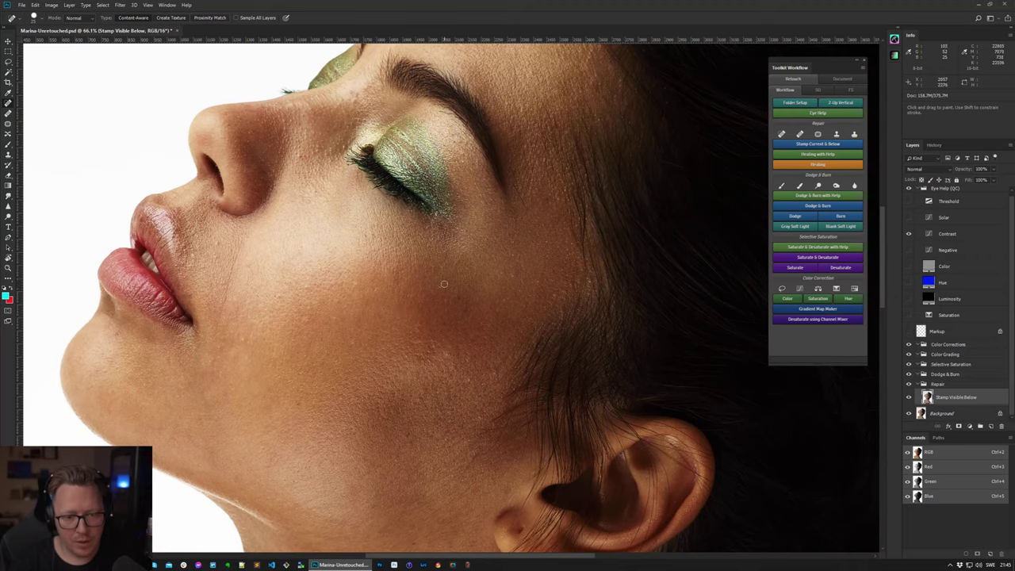
{"action": "mouse_move", "coordinate": [447, 300]}
{"action": "left_mouse_down"}
{"action": "mouse_move", "coordinate": [415, 233]}
{"action": "mouse_move", "coordinate": [404, 370]}
{"action": "mouse_move", "coordinate": [405, 276]}
{"action": "left_mouse_up"}
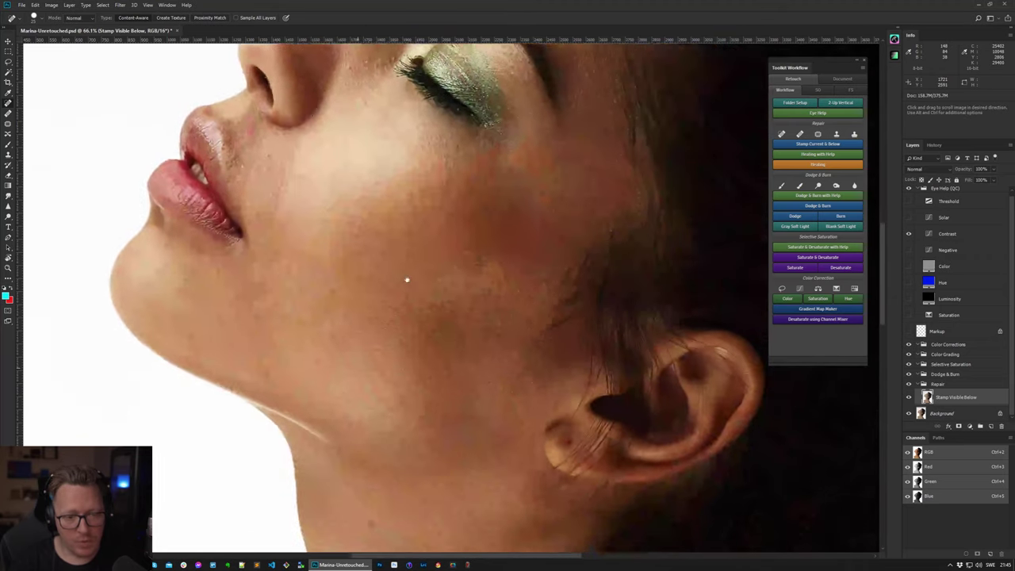
{"action": "left_click", "coordinate": [386, 227]}
{"action": "left_click", "coordinate": [390, 188]}
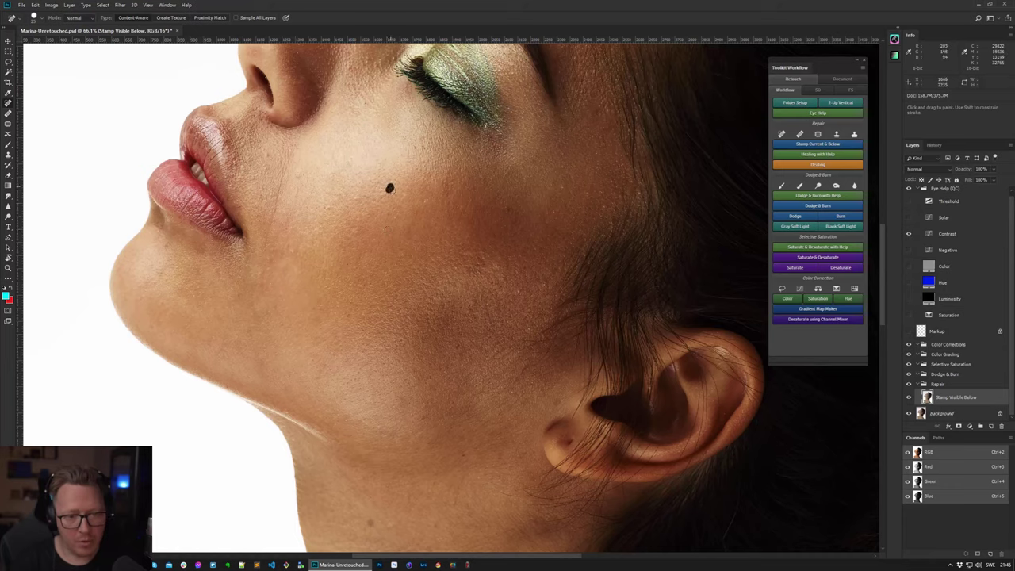
{"action": "left_click", "coordinate": [408, 192]}
{"action": "left_click", "coordinate": [403, 252]}
{"action": "left_click", "coordinate": [357, 234]}
{"action": "left_click", "coordinate": [357, 220]}
{"action": "left_click", "coordinate": [357, 200]}
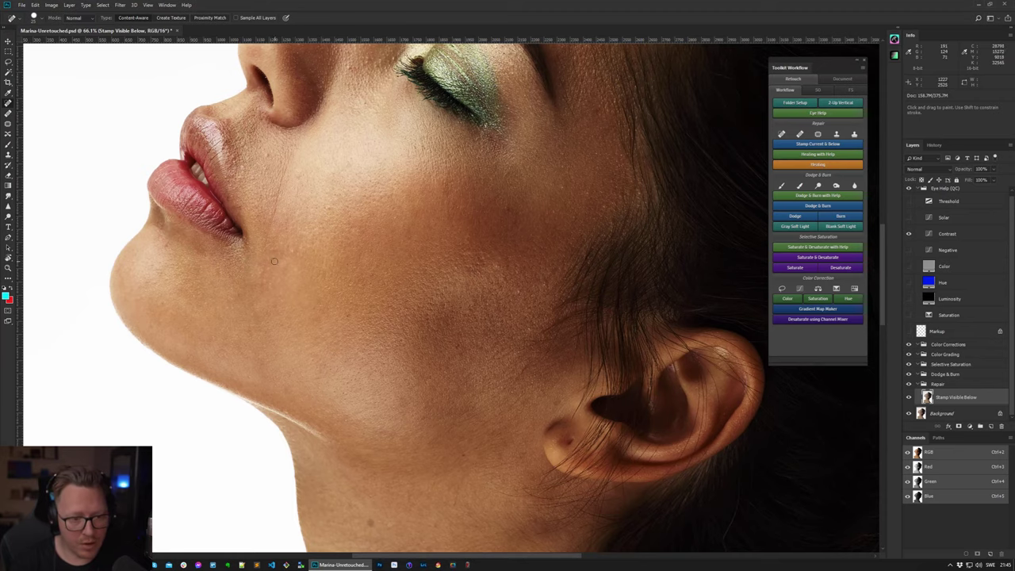
- Spot-heal the small marks beside the nose, above the upper lip and on the cheek next to the mouth
{"action": "left_click_drag", "start_coordinate": [272, 258], "coordinate": [393, 389]}
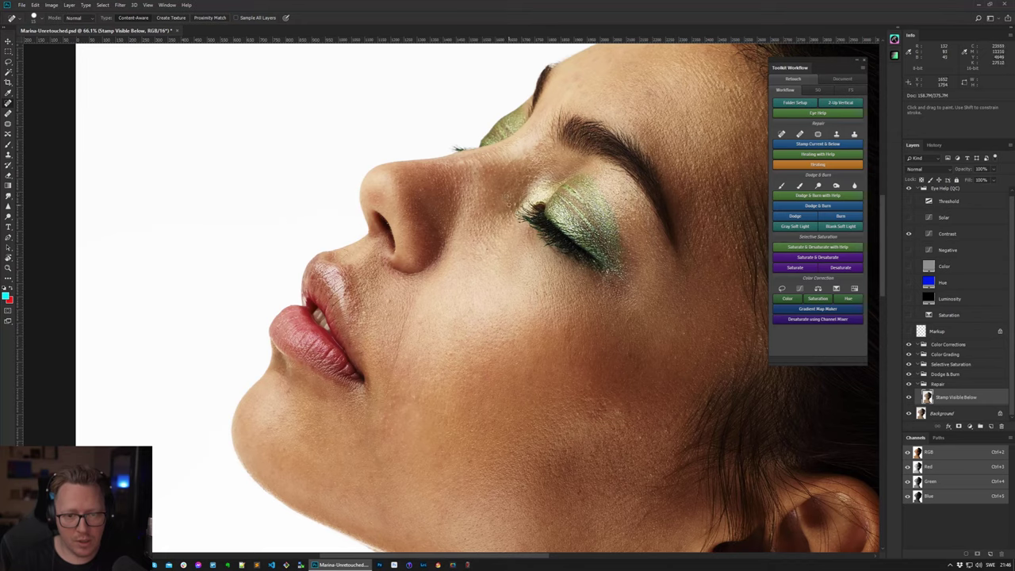
{"action": "left_click_drag", "start_coordinate": [475, 254], "coordinate": [472, 260]}
{"action": "left_click", "coordinate": [457, 261]}
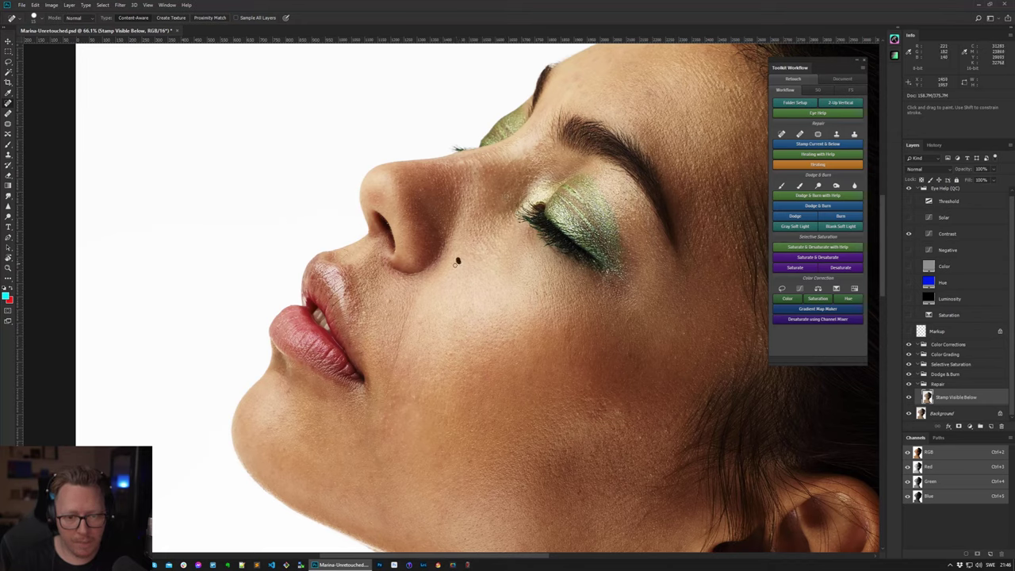
{"action": "left_click", "coordinate": [390, 305]}
{"action": "left_click", "coordinate": [379, 310]}
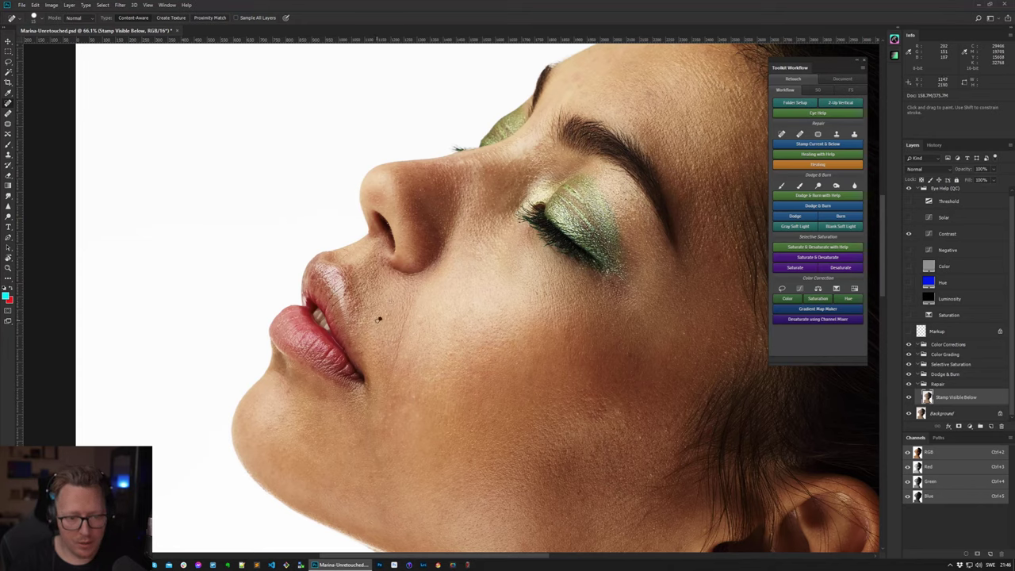
{"action": "left_click", "coordinate": [421, 320]}
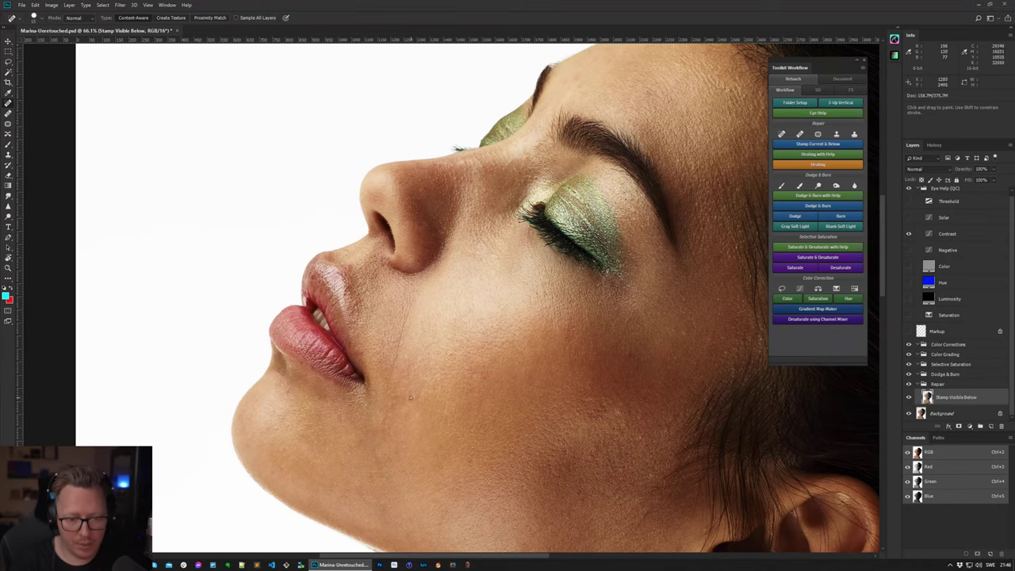
{"action": "left_click", "coordinate": [415, 399]}
- Spot-heal the marks and fine hairs along the jaw and upper neck with the Spot Healing Brush
{"action": "left_click_drag", "start_coordinate": [460, 428], "coordinate": [380, 102]}
{"action": "left_click", "coordinate": [416, 345]}
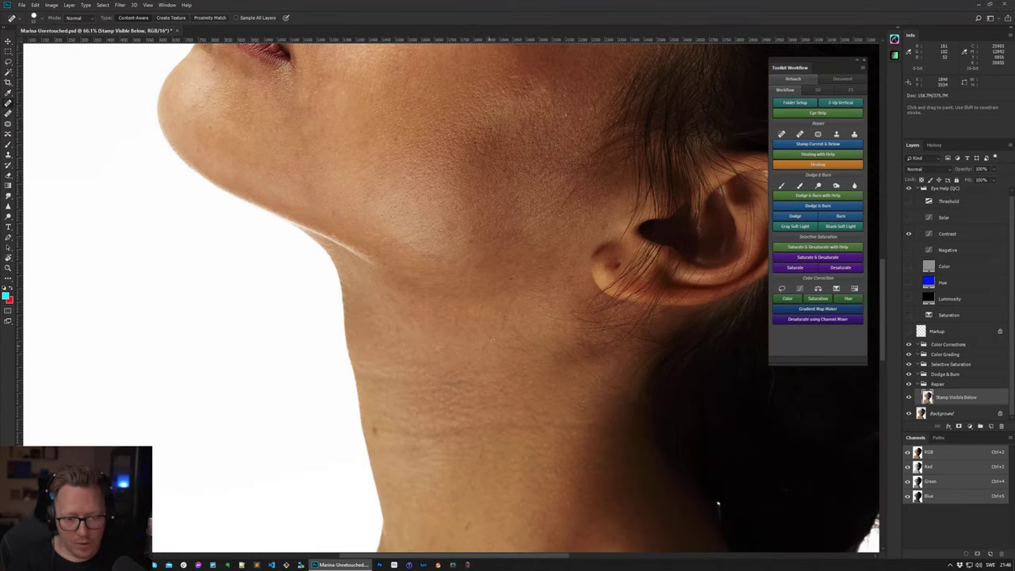
{"action": "mouse_move", "coordinate": [505, 316]}
{"action": "left_mouse_down"}
{"action": "mouse_move", "coordinate": [439, 349]}
{"action": "mouse_move", "coordinate": [439, 336]}
{"action": "mouse_move", "coordinate": [466, 323]}
{"action": "left_mouse_up"}
{"action": "left_click_drag", "start_coordinate": [446, 288], "coordinate": [460, 321]}
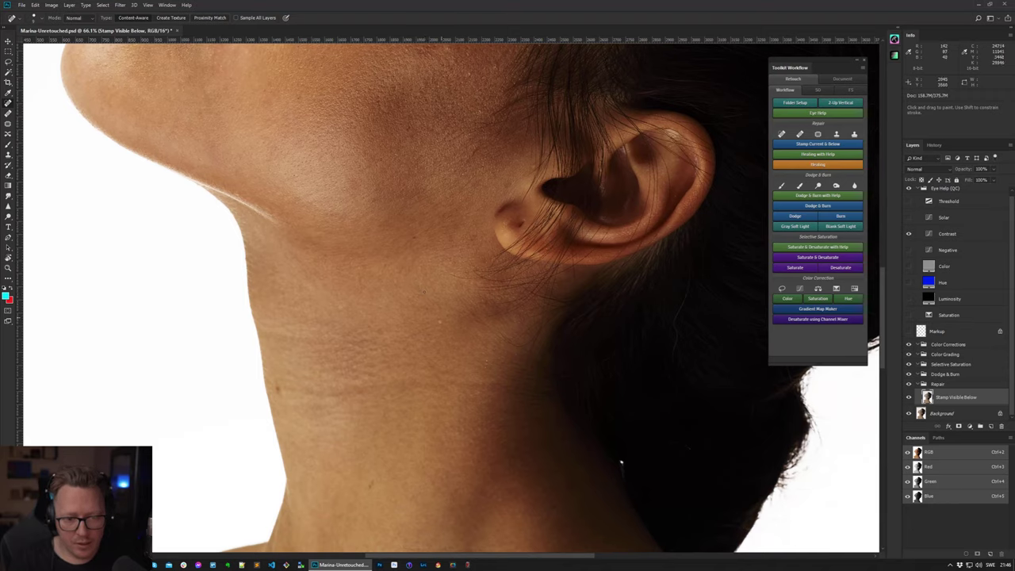
{"action": "left_click_drag", "start_coordinate": [408, 335], "coordinate": [432, 328]}
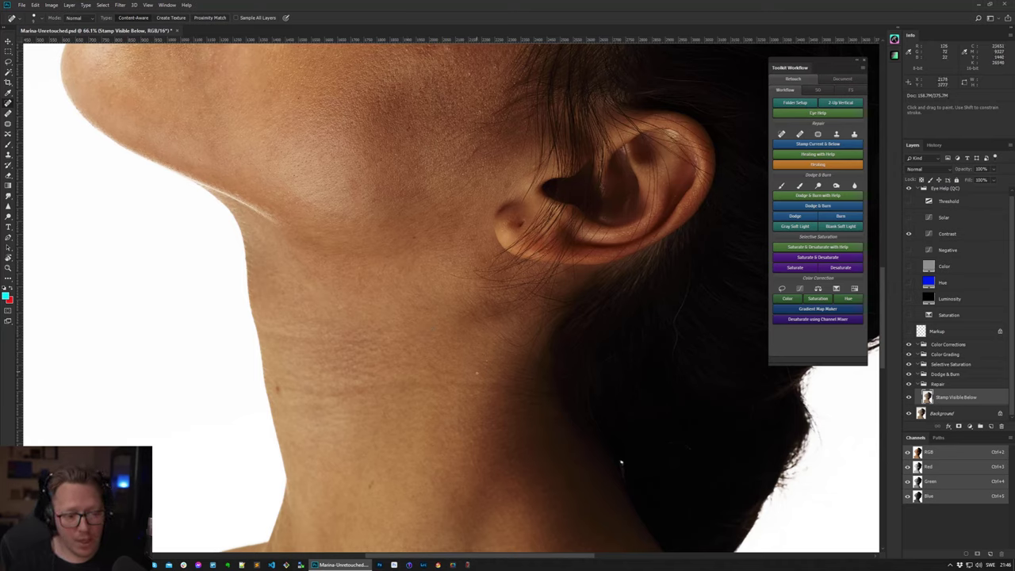
- Rotate the canvas so the neck runs horizontally and heal the fine stray hairs on the skin below the earlobe
{"action": "key", "text": "r"}
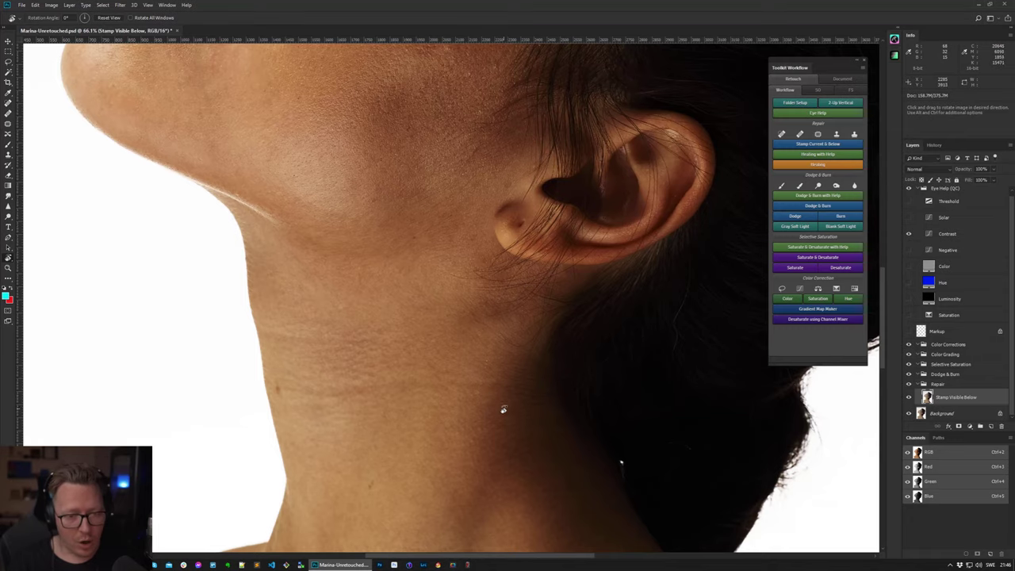
{"action": "left_click_drag", "start_coordinate": [517, 426], "coordinate": [555, 279]}
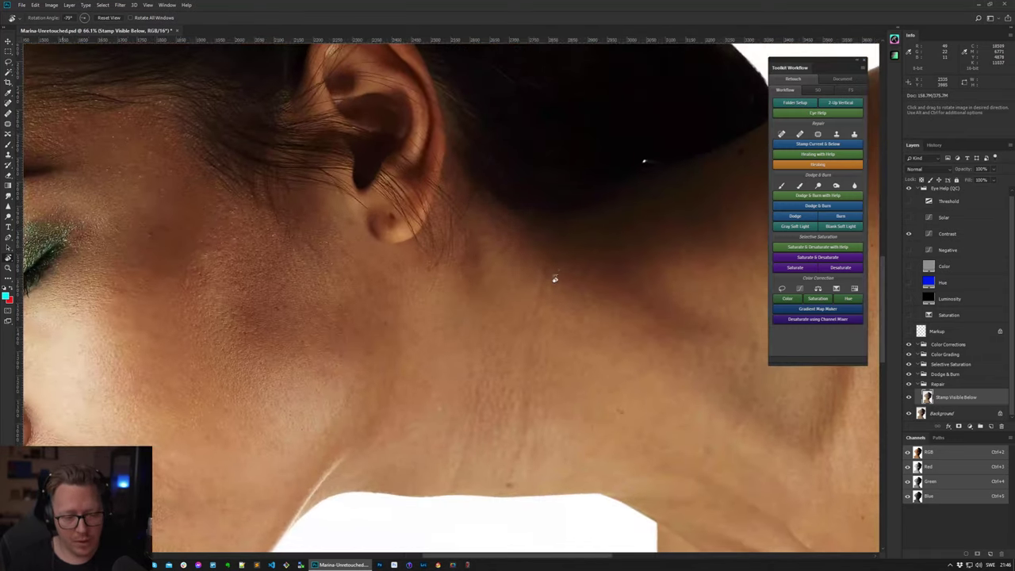
{"action": "key", "text": "b"}
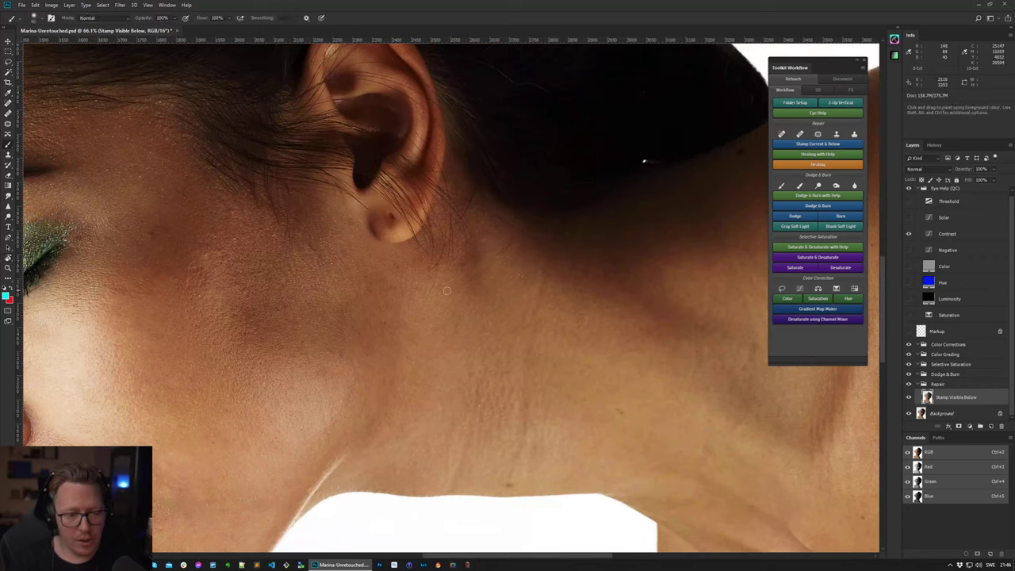
{"action": "key", "text": "j"}
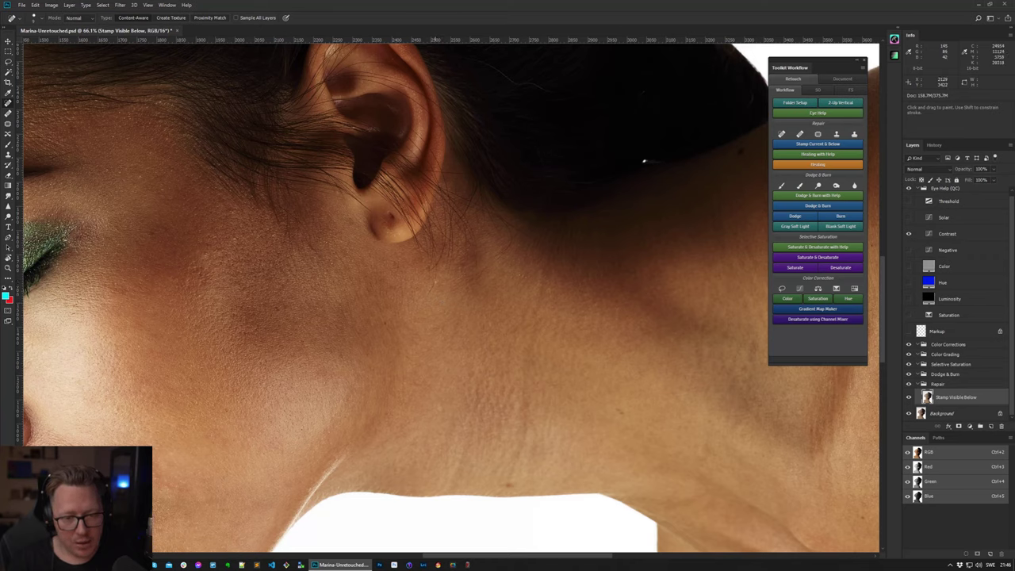
{"action": "mouse_move", "coordinate": [436, 271]}
{"action": "left_mouse_down"}
{"action": "mouse_move", "coordinate": [419, 315]}
{"action": "mouse_move", "coordinate": [395, 318]}
{"action": "left_mouse_up"}
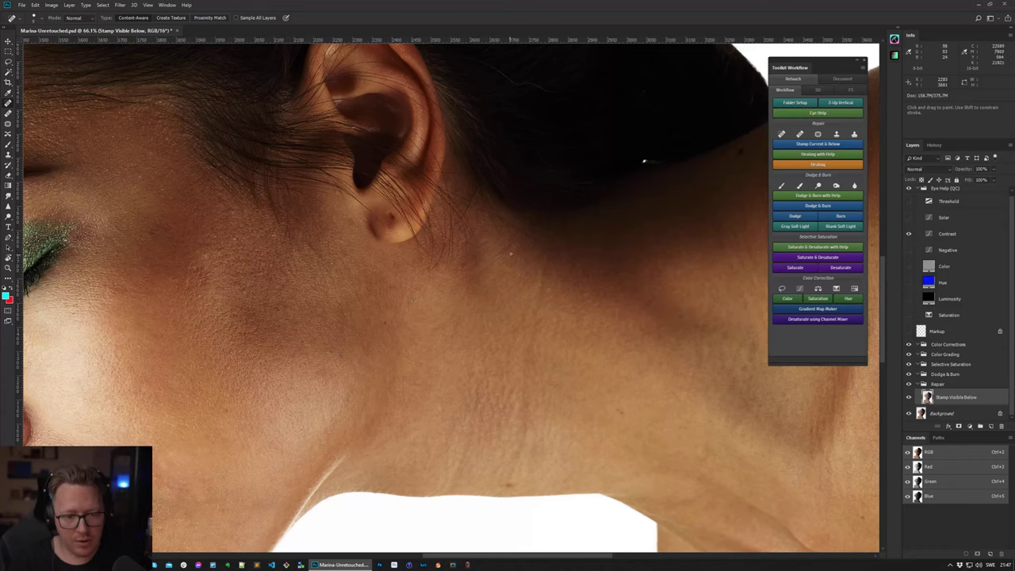
{"action": "left_click_drag", "start_coordinate": [508, 236], "coordinate": [503, 256]}
- Heal the small dark spot on the neck and the stray hairs on the cheek in front of the ear
{"action": "left_click_drag", "start_coordinate": [512, 500], "coordinate": [514, 365]}
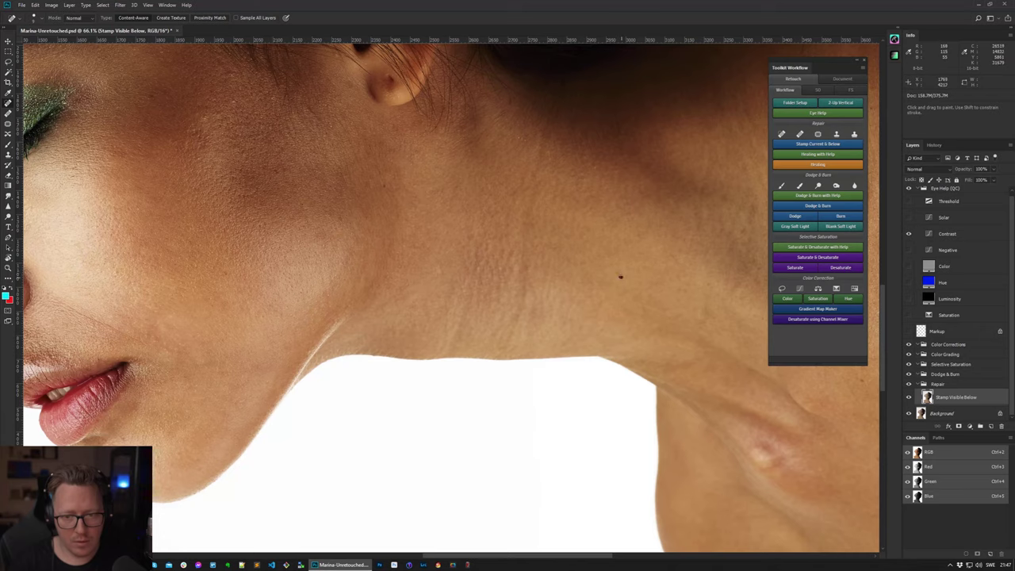
{"action": "left_click_drag", "start_coordinate": [438, 245], "coordinate": [503, 423]}
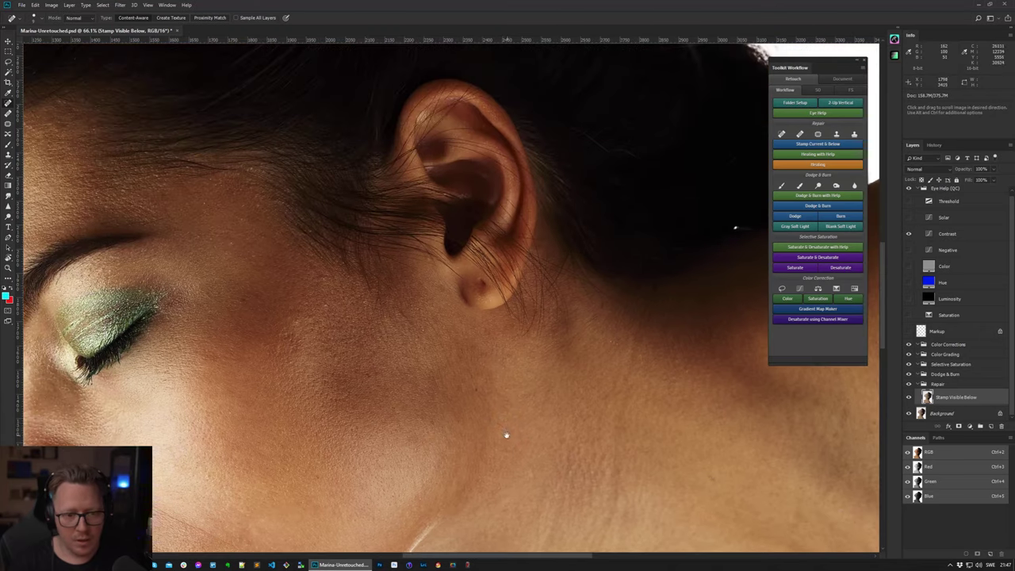
{"action": "left_click_drag", "start_coordinate": [378, 286], "coordinate": [366, 335]}
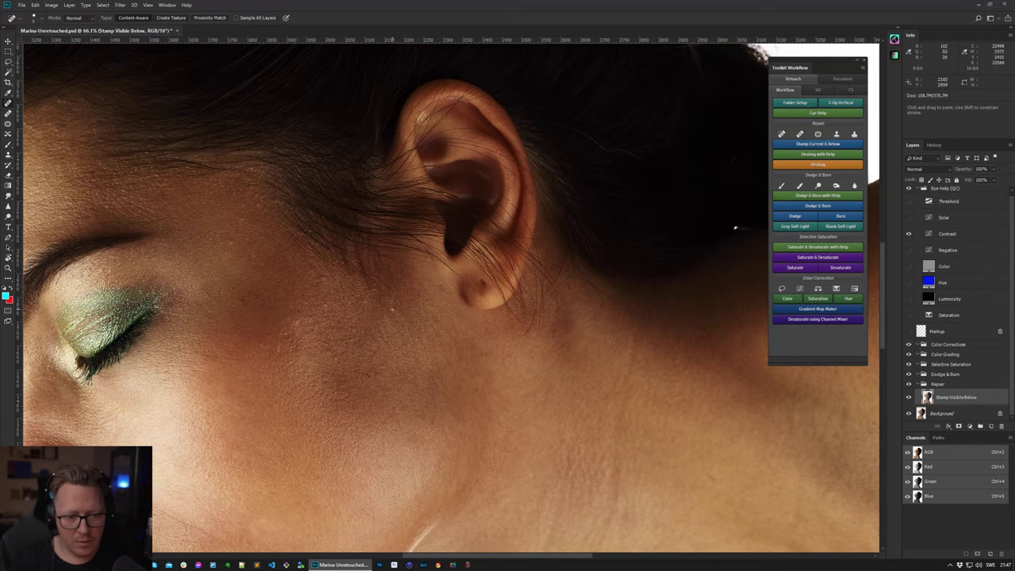
{"action": "left_click_drag", "start_coordinate": [384, 302], "coordinate": [381, 323]}
- Hide the Contrast help layer, briefly check the Saturation help layer, and show the Solar help layer to reveal stray hairs
{"action": "left_click_drag", "start_coordinate": [407, 280], "coordinate": [408, 353]}
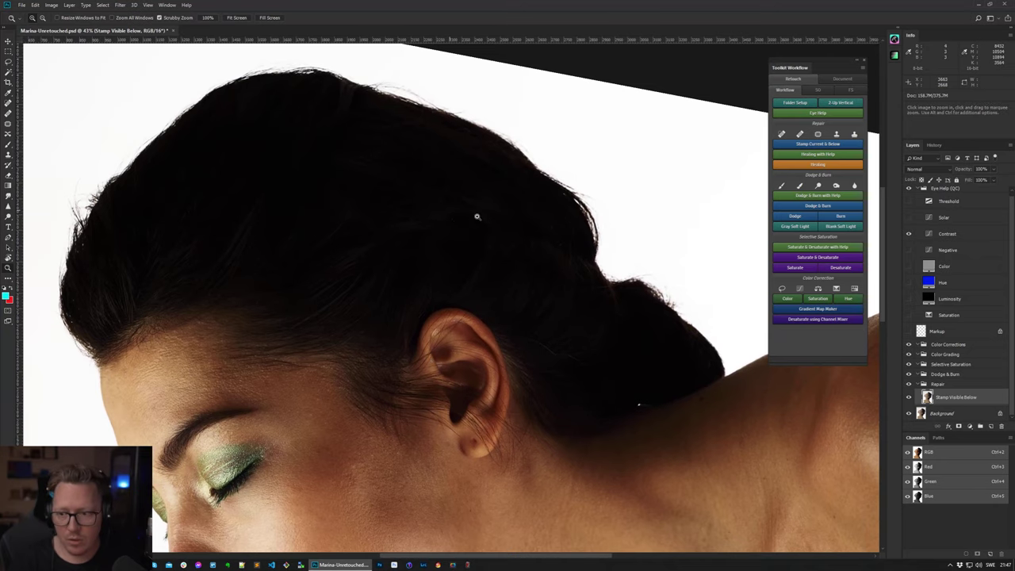
{"action": "left_click", "coordinate": [910, 234]}
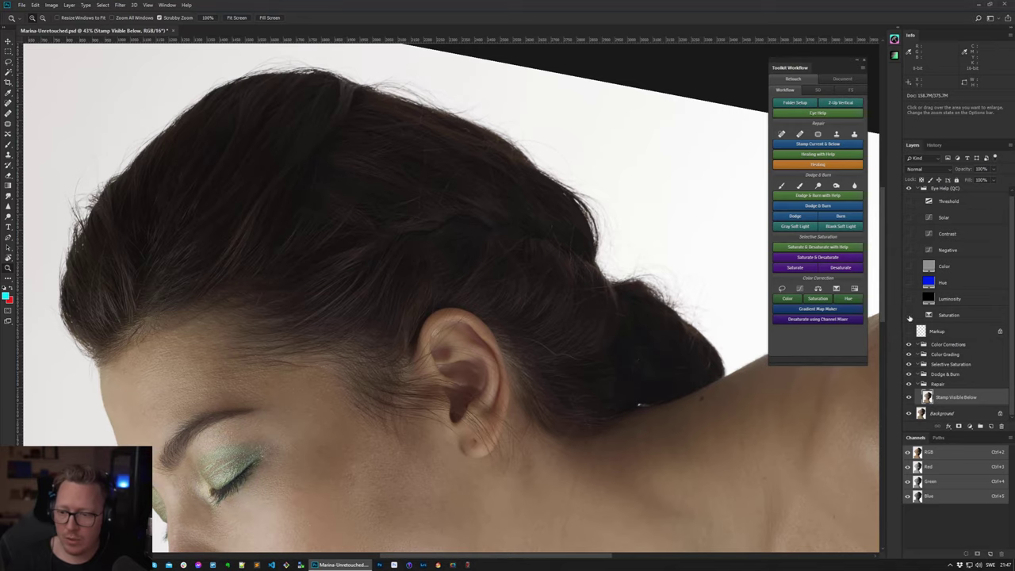
{"action": "left_click", "coordinate": [909, 315]}
{"action": "left_click", "coordinate": [909, 314]}
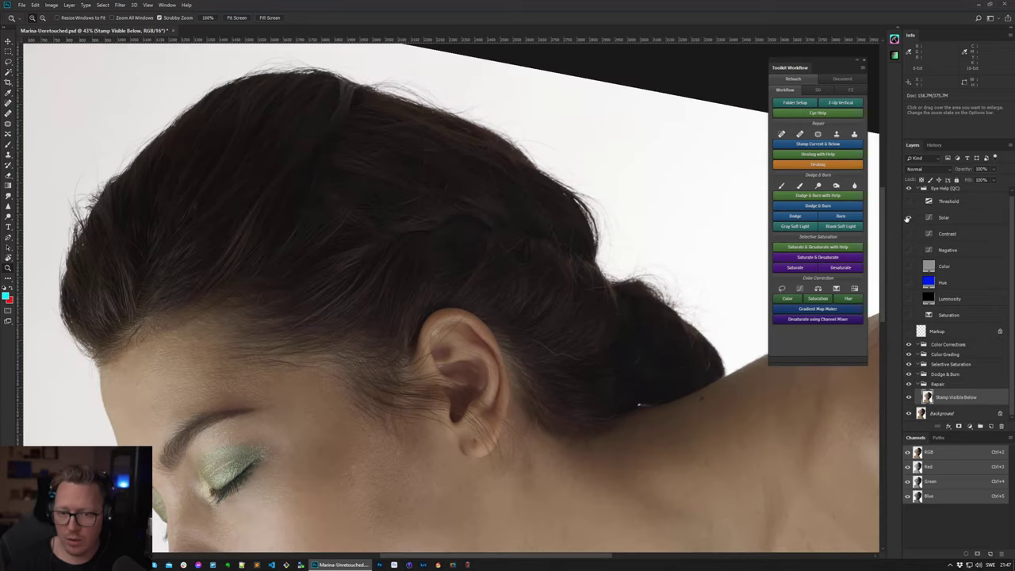
{"action": "left_click", "coordinate": [909, 217]}
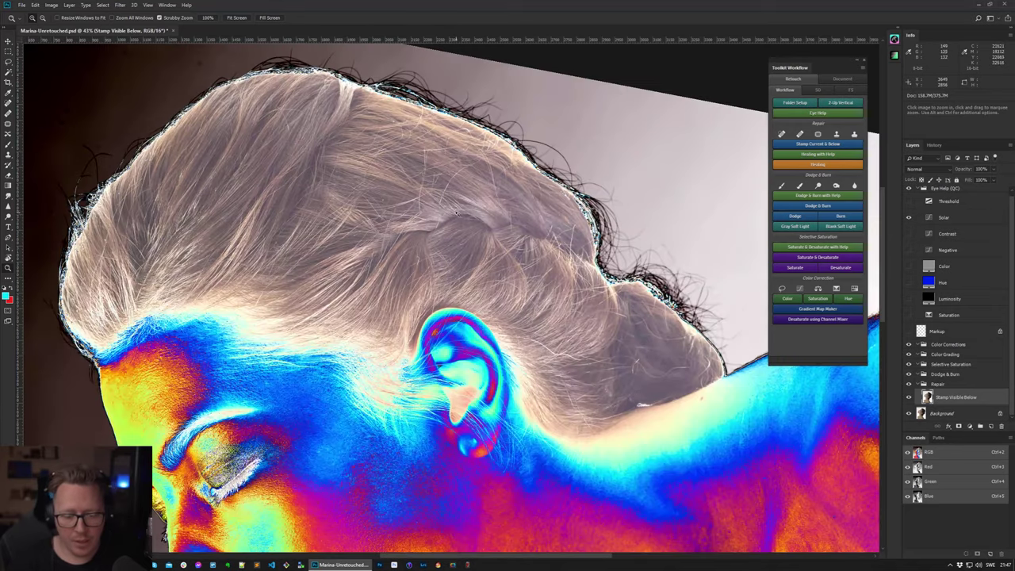
- Heal the stray hairs crossing the braid and the low bun with the Spot Healing Brush
{"action": "key", "text": "j"}
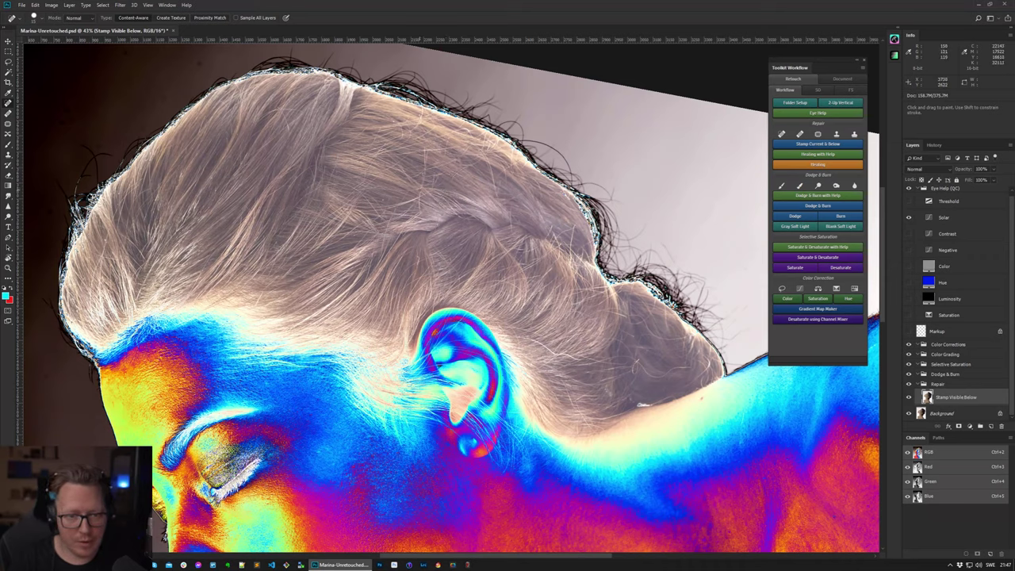
{"action": "left_click_drag", "start_coordinate": [419, 210], "coordinate": [421, 218]}
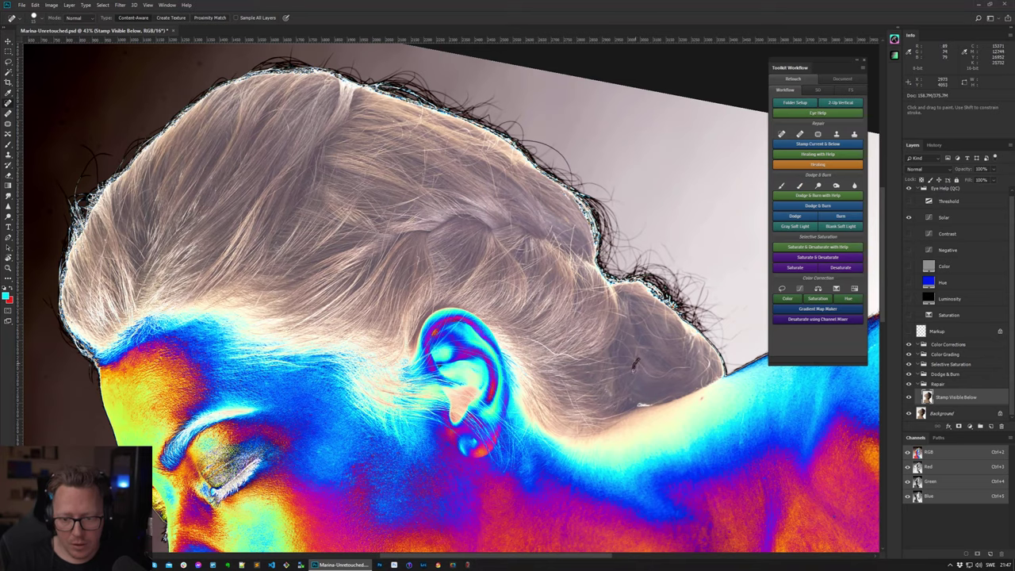
{"action": "left_click_drag", "start_coordinate": [635, 369], "coordinate": [636, 373]}
- Rotate the canvas so the head is nearly upright and heal the remaining stray hairs inside the low bun
{"action": "key", "text": "r"}
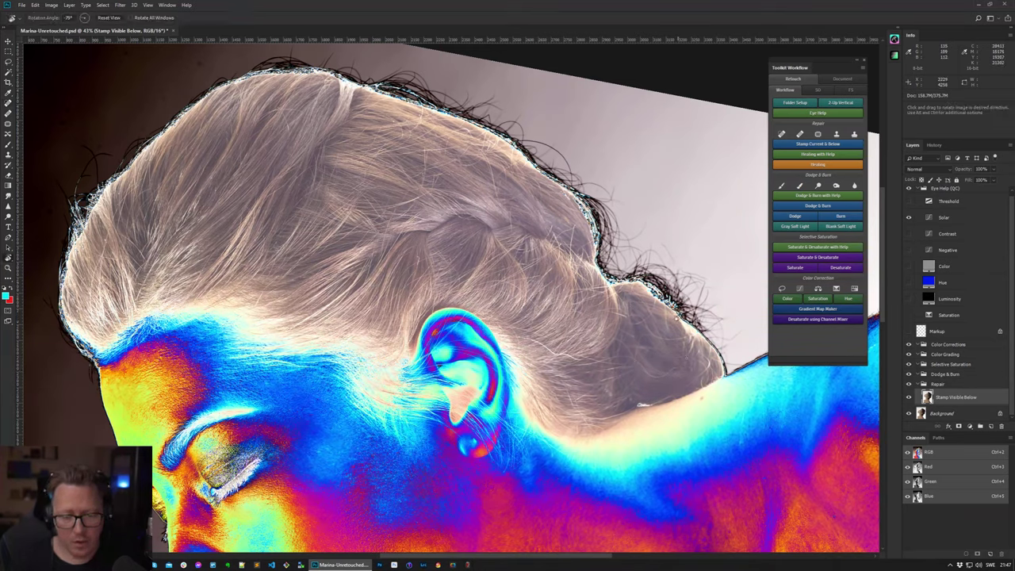
{"action": "mouse_move", "coordinate": [677, 313]}
{"action": "left_mouse_down"}
{"action": "mouse_move", "coordinate": [652, 390]}
{"action": "mouse_move", "coordinate": [495, 514]}
{"action": "mouse_move", "coordinate": [412, 520]}
{"action": "left_mouse_up"}
{"action": "key", "text": "j"}
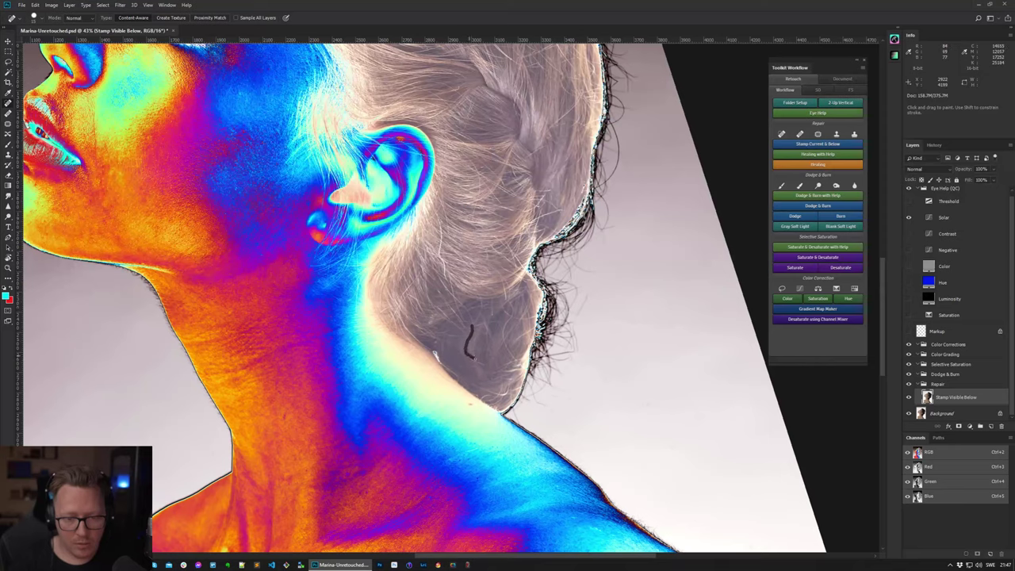
{"action": "left_click_drag", "start_coordinate": [479, 366], "coordinate": [479, 369]}
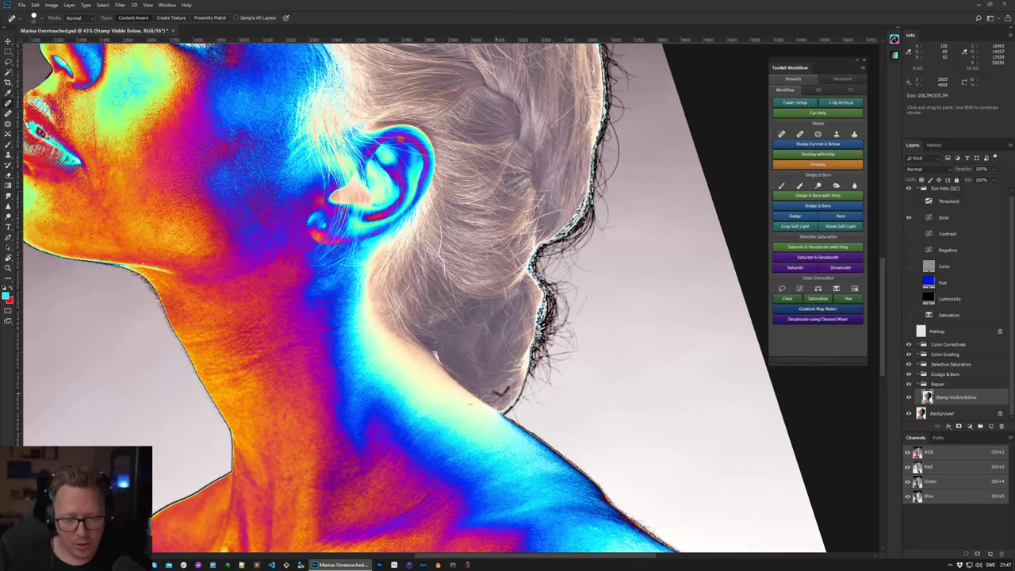
{"action": "left_click_drag", "start_coordinate": [508, 389], "coordinate": [506, 391]}
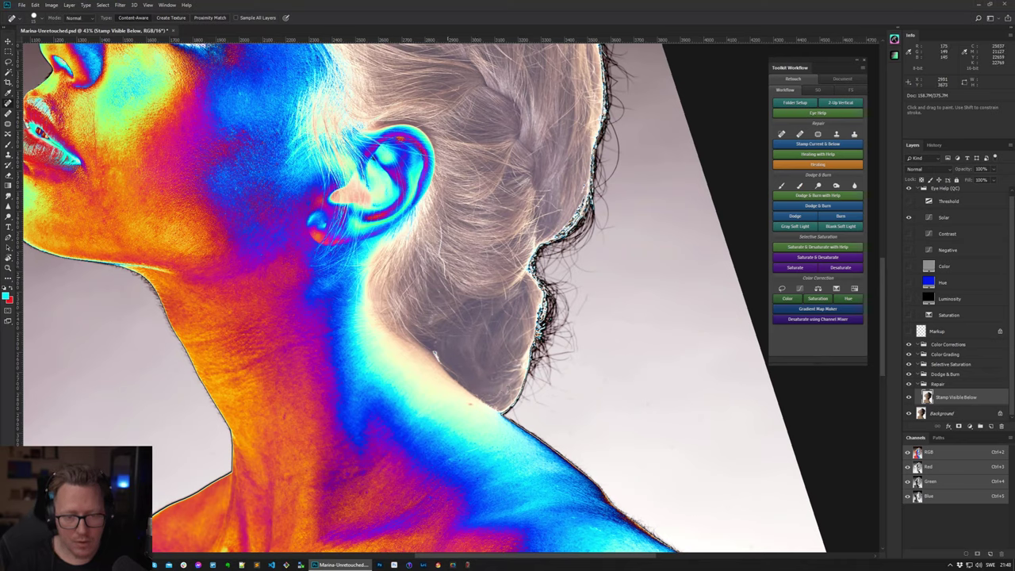
- Heal the long stray hairs running down the hair just behind the ear
{"action": "left_click_drag", "start_coordinate": [441, 260], "coordinate": [439, 251]}
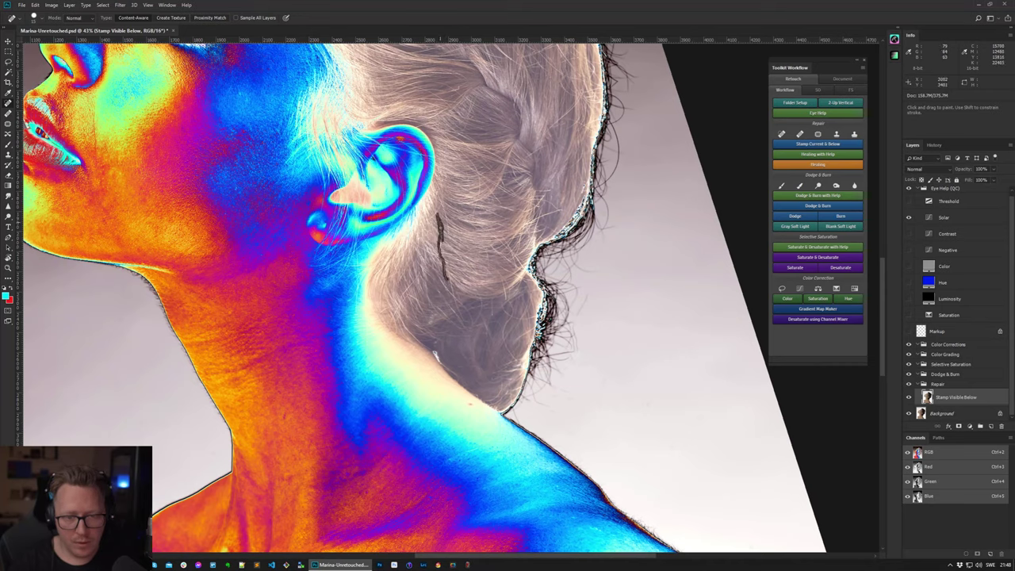
{"action": "left_click_drag", "start_coordinate": [439, 218], "coordinate": [444, 264]}
{"action": "left_click_drag", "start_coordinate": [441, 205], "coordinate": [449, 238]}
- Heal the stray hair on the upper back of the head, above the light hair band
{"action": "left_click_drag", "start_coordinate": [530, 235], "coordinate": [531, 366]}
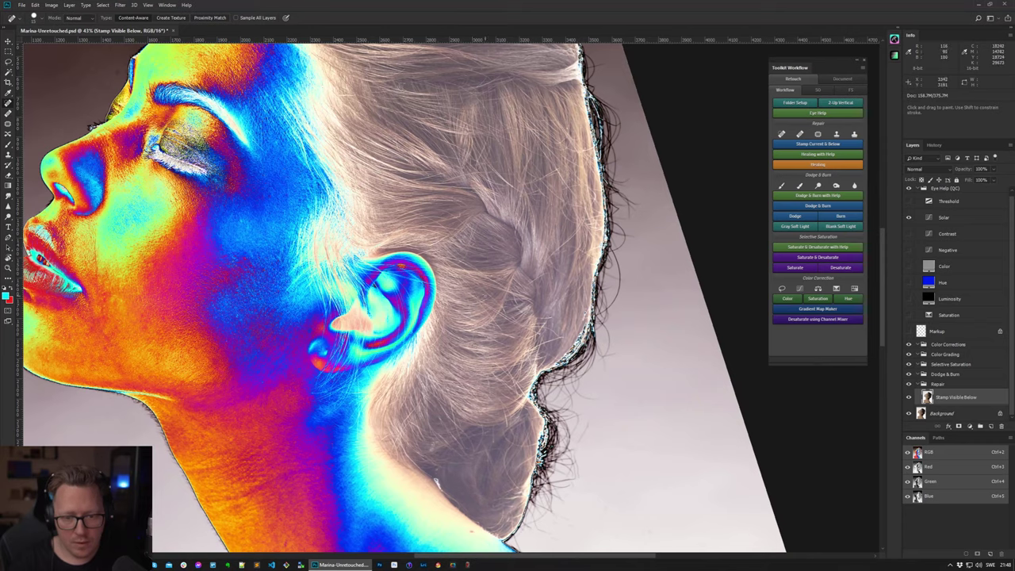
{"action": "mouse_move", "coordinate": [564, 160]}
{"action": "left_mouse_down"}
{"action": "mouse_move", "coordinate": [516, 236]}
{"action": "mouse_move", "coordinate": [520, 208]}
{"action": "mouse_move", "coordinate": [515, 218]}
{"action": "left_mouse_up"}
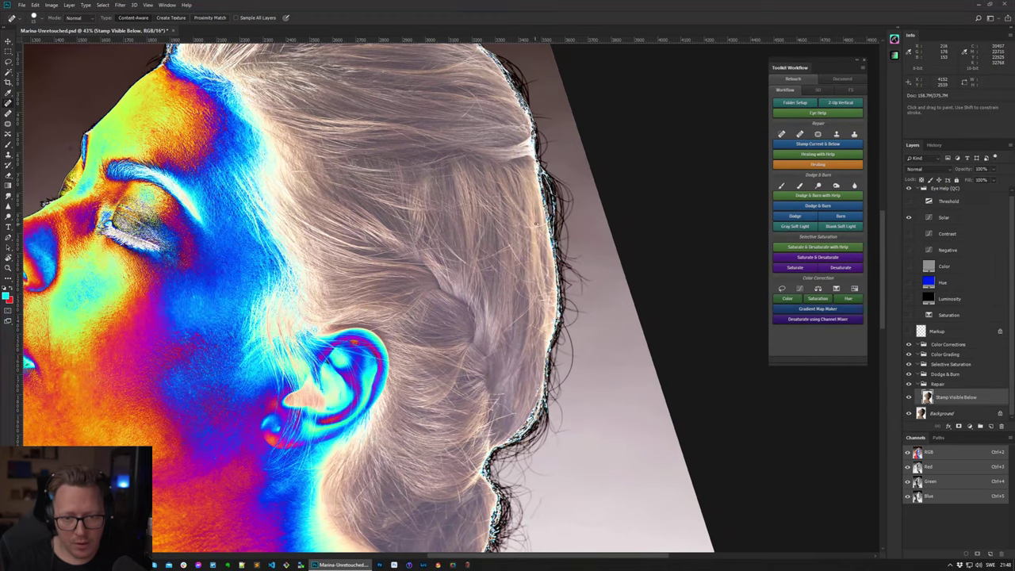
{"action": "left_click_drag", "start_coordinate": [516, 214], "coordinate": [583, 345]}
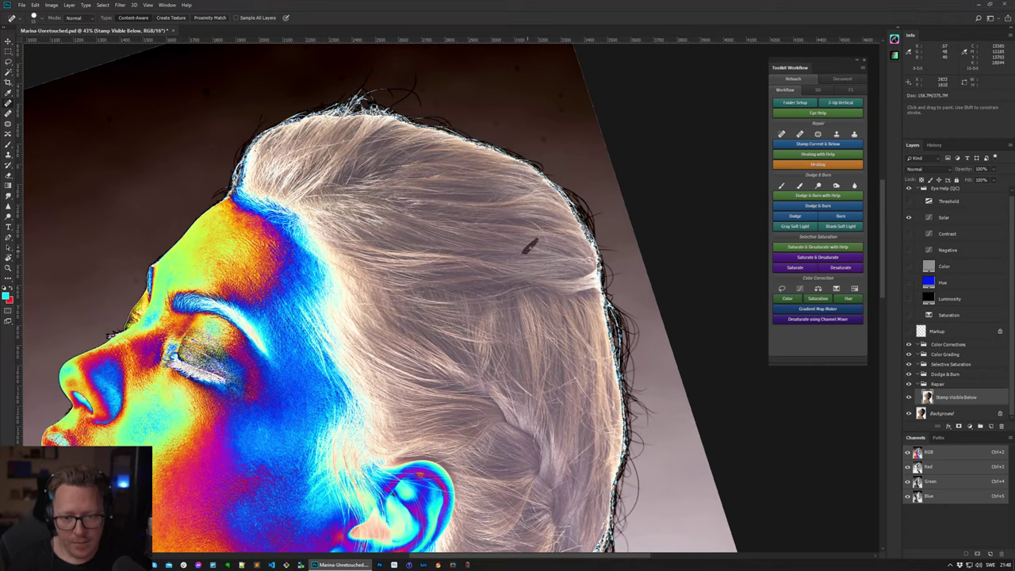
{"action": "left_click_drag", "start_coordinate": [543, 229], "coordinate": [525, 252]}
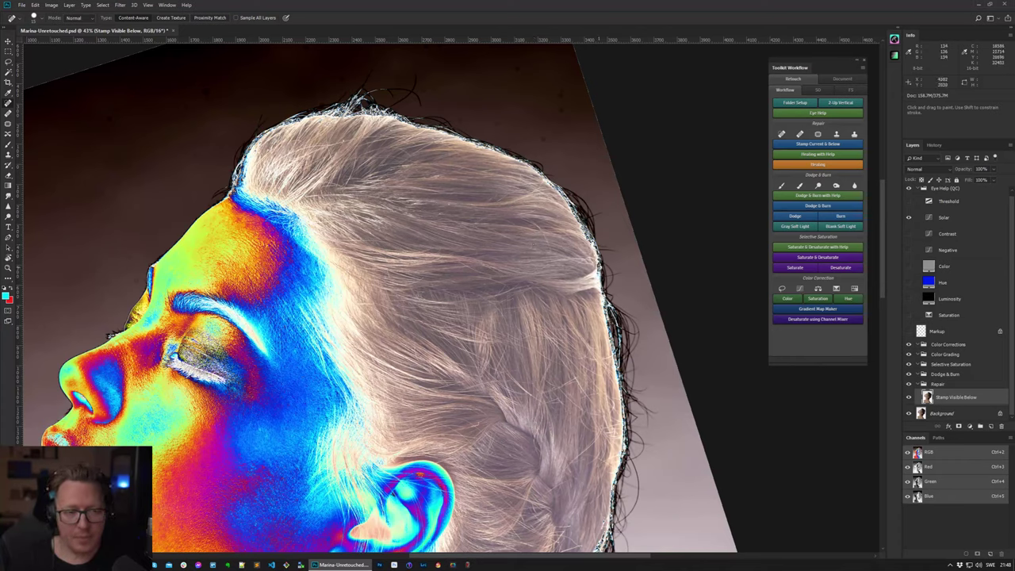
- Check the healing brush's size, hardness and spacing settings
{"action": "right_click", "coordinate": [332, 213]}
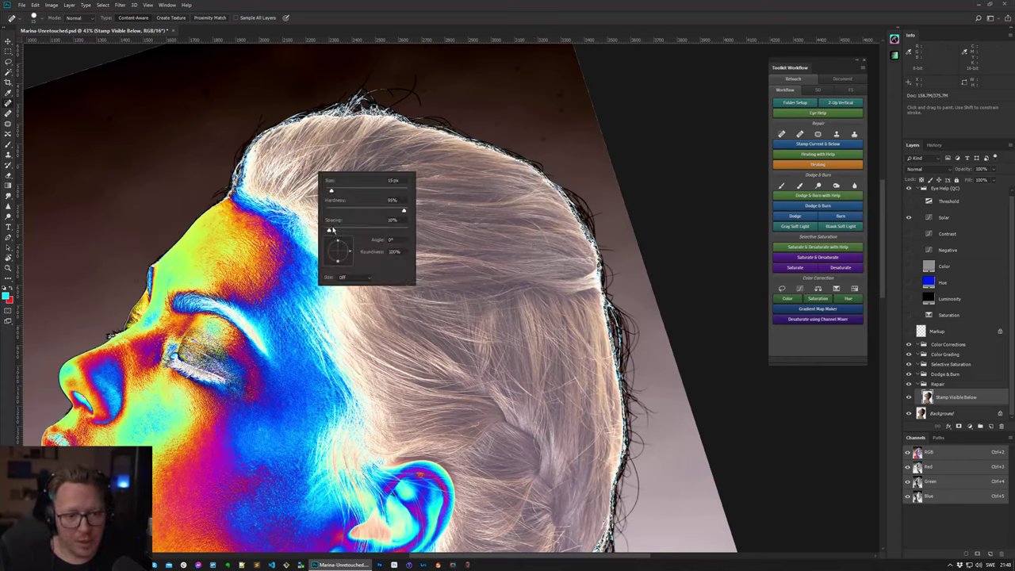
{"action": "left_click_drag", "start_coordinate": [403, 210], "coordinate": [336, 210]}
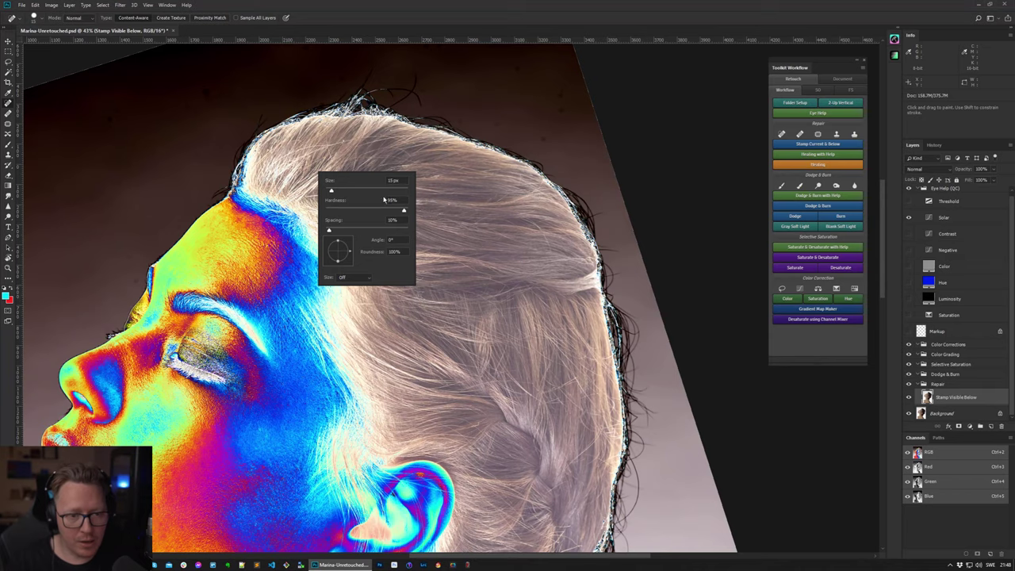
{"action": "left_click", "coordinate": [667, 157]}
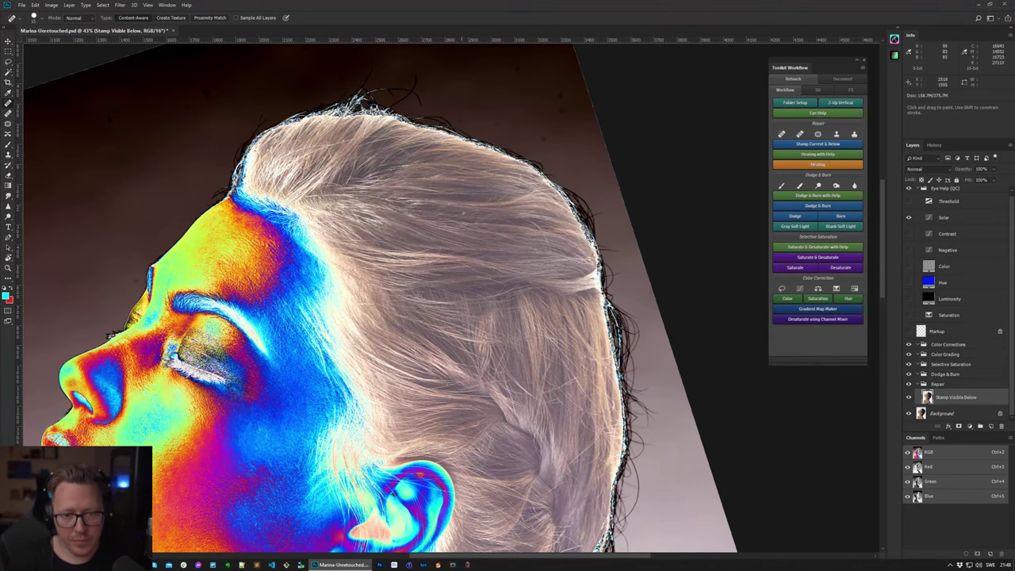
- Heal the flyaway hairs sticking out above the top of the head with a larger Spot Healing Brush
{"action": "left_click_drag", "start_coordinate": [485, 193], "coordinate": [475, 313]}
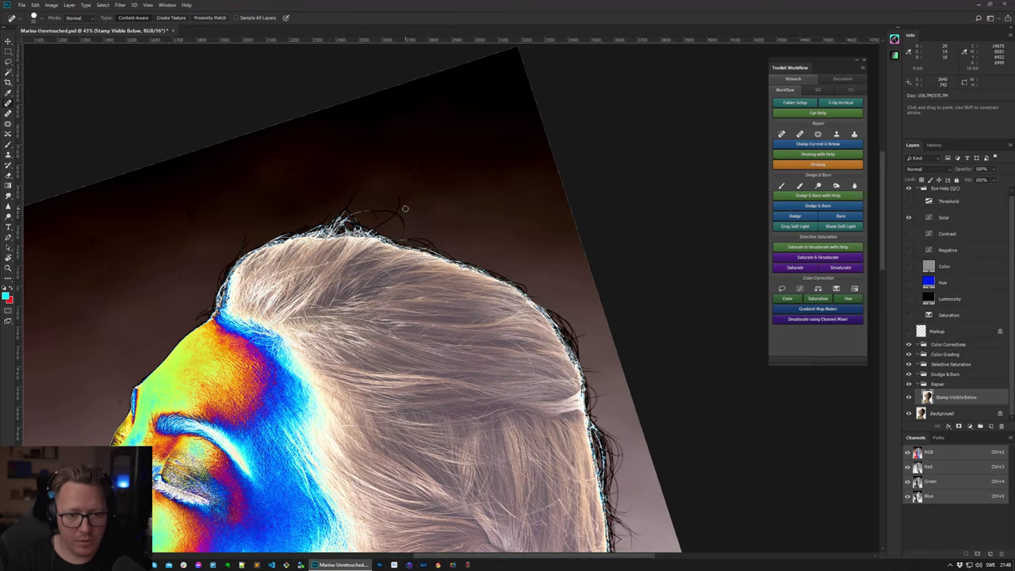
{"action": "left_click_drag", "start_coordinate": [411, 220], "coordinate": [479, 288]}
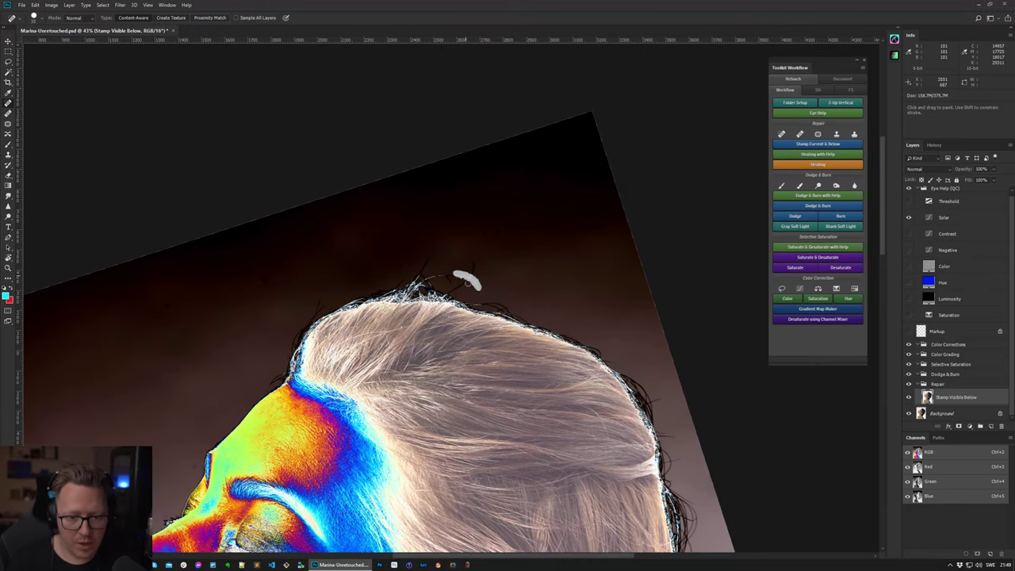
{"action": "left_click_drag", "start_coordinate": [452, 290], "coordinate": [480, 252]}
{"action": "mouse_move", "coordinate": [430, 278]}
{"action": "left_mouse_down"}
{"action": "mouse_move", "coordinate": [481, 276]}
{"action": "mouse_move", "coordinate": [455, 295]}
{"action": "mouse_move", "coordinate": [419, 269]}
{"action": "mouse_move", "coordinate": [436, 245]}
{"action": "left_mouse_up"}
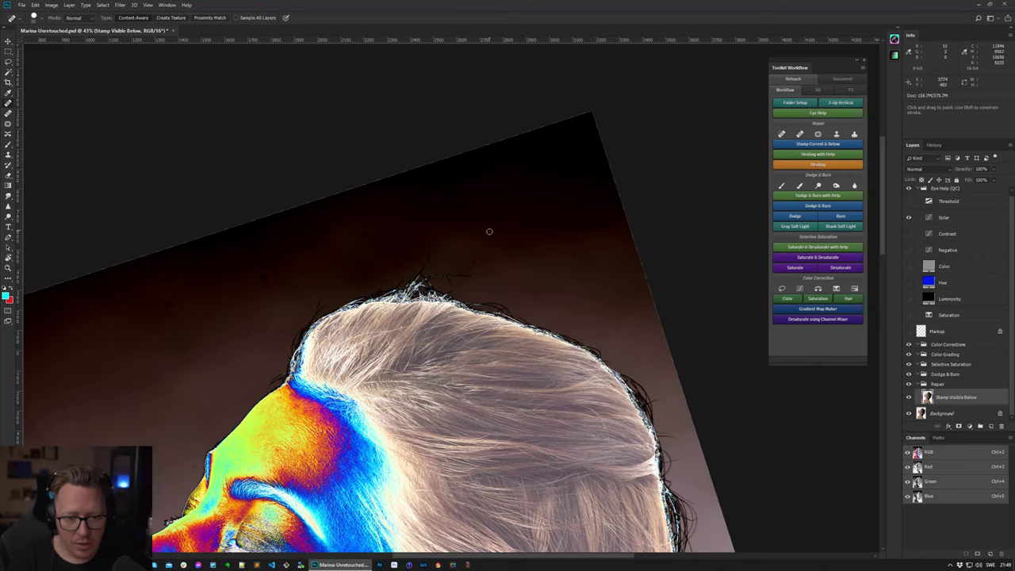
- Heal the spots and marks in the background above the head and in front of the face
{"action": "left_click", "coordinate": [499, 228]}
{"action": "left_click_drag", "start_coordinate": [366, 262], "coordinate": [500, 204]}
{"action": "left_click_drag", "start_coordinate": [461, 234], "coordinate": [479, 216]}
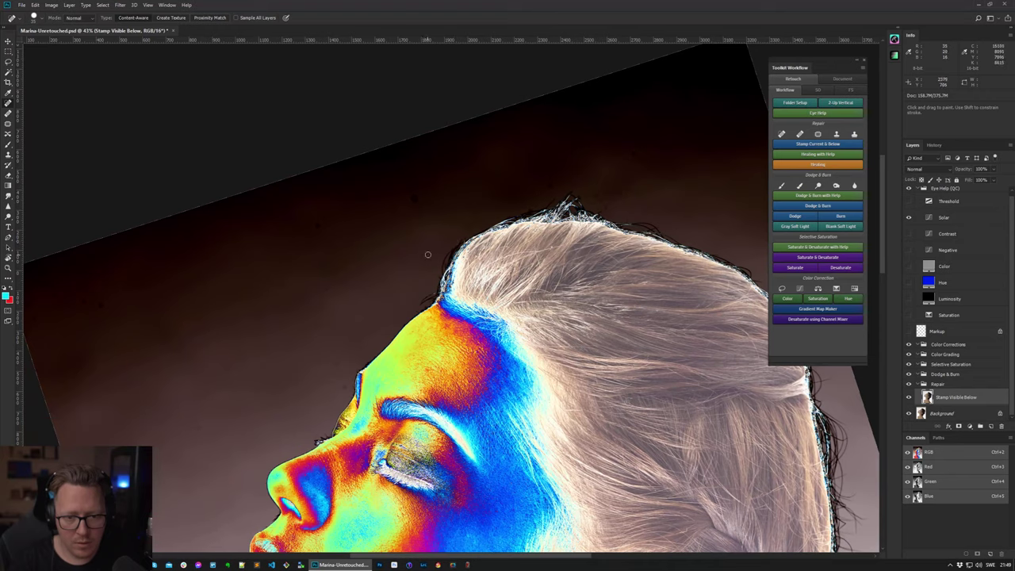
{"action": "left_click_drag", "start_coordinate": [427, 254], "coordinate": [400, 270]}
{"action": "left_click_drag", "start_coordinate": [418, 194], "coordinate": [404, 215]}
{"action": "left_click_drag", "start_coordinate": [326, 357], "coordinate": [426, 238]}
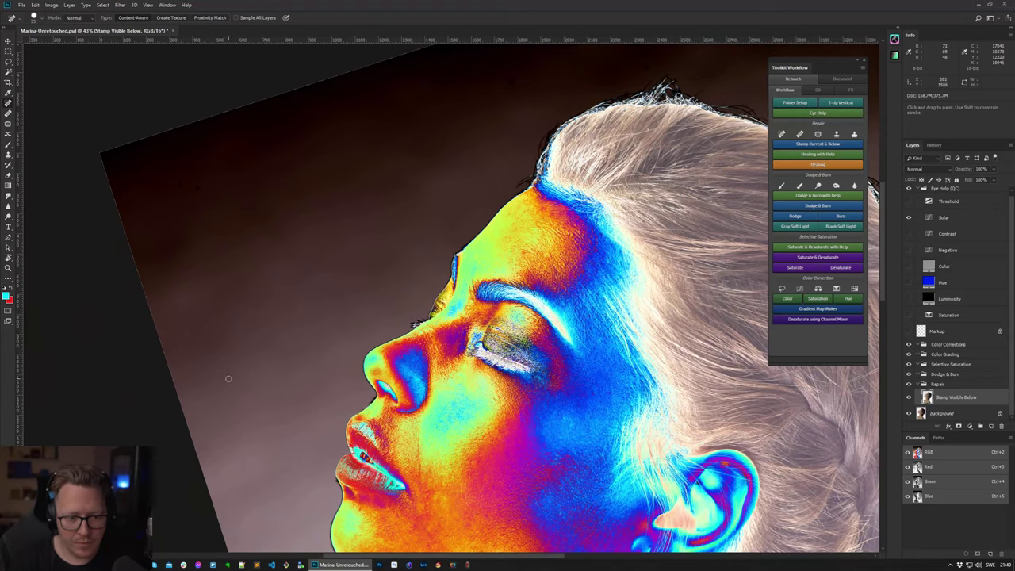
{"action": "left_click_drag", "start_coordinate": [229, 420], "coordinate": [315, 246]}
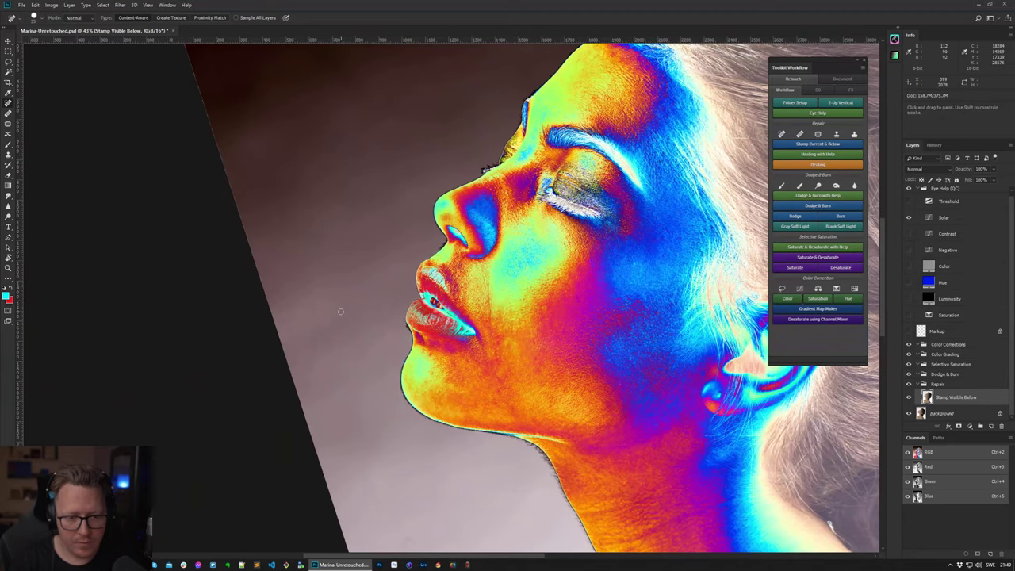
{"action": "left_click_drag", "start_coordinate": [294, 225], "coordinate": [284, 246]}
- Hide the Solar help layer and show the Contrast help layer to check the skin
{"action": "left_click_drag", "start_coordinate": [516, 363], "coordinate": [390, 288]}
{"action": "left_click", "coordinate": [909, 216]}
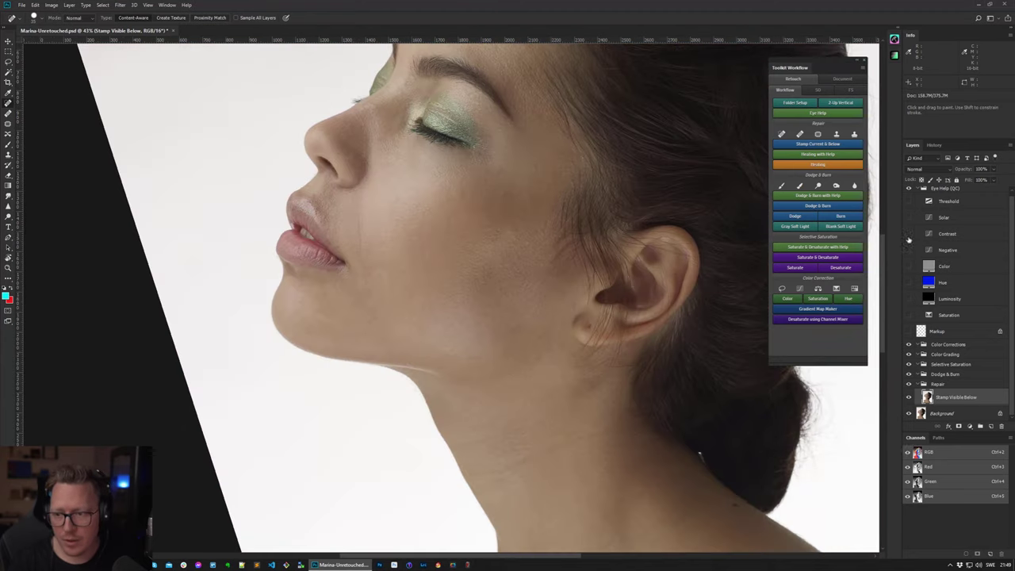
{"action": "left_click", "coordinate": [909, 233]}
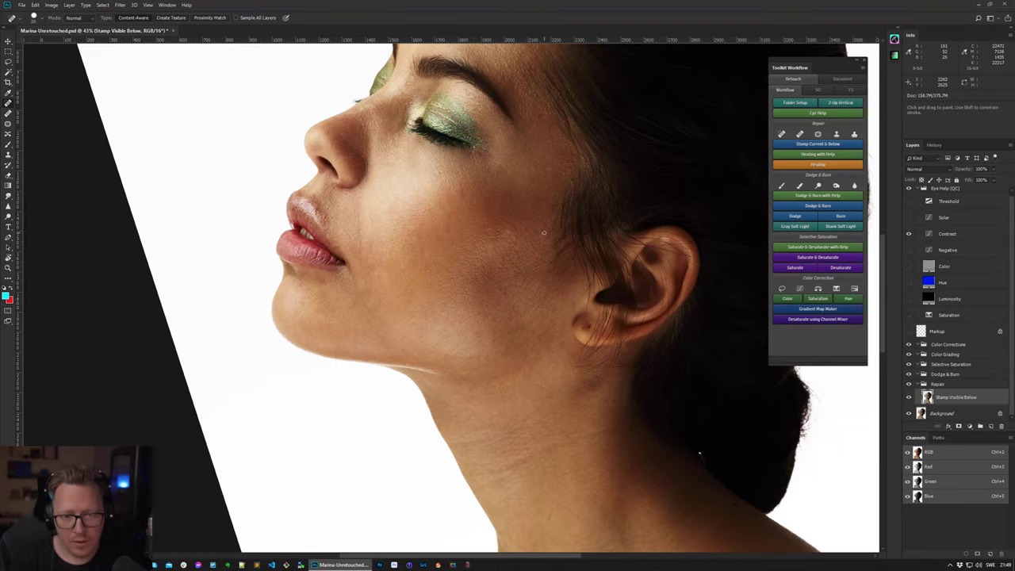
- Rotate the canvas and heal the small blemishes and fine hairs on the temple between the eyebrow and hairline
{"action": "left_click_drag", "start_coordinate": [555, 208], "coordinate": [550, 256]}
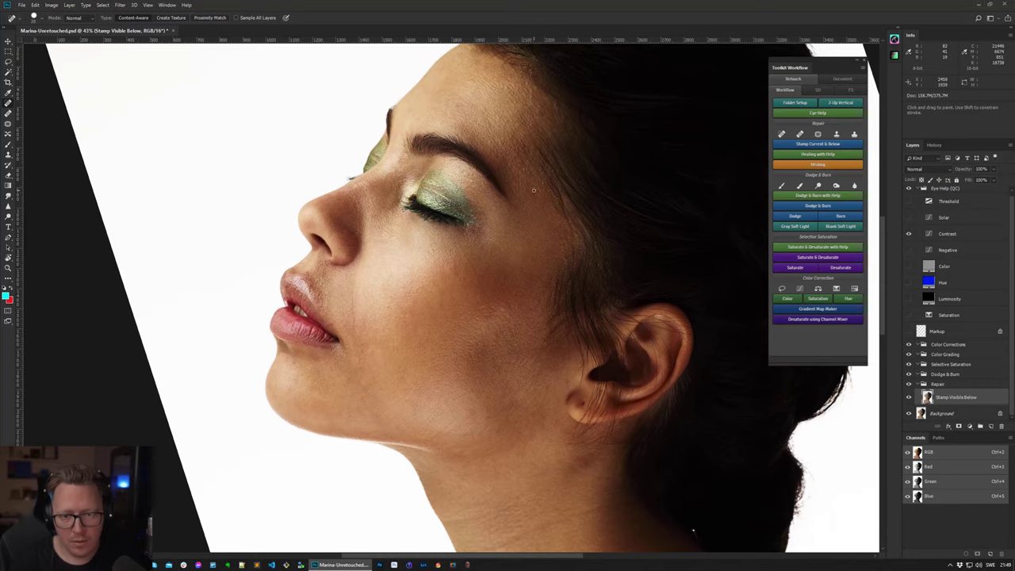
{"action": "key", "text": "r"}
{"action": "mouse_move", "coordinate": [571, 221]}
{"action": "left_mouse_down"}
{"action": "mouse_move", "coordinate": [578, 238]}
{"action": "mouse_move", "coordinate": [517, 322]}
{"action": "mouse_move", "coordinate": [464, 246]}
{"action": "mouse_move", "coordinate": [500, 235]}
{"action": "mouse_move", "coordinate": [515, 250]}
{"action": "mouse_move", "coordinate": [462, 278]}
{"action": "mouse_move", "coordinate": [462, 292]}
{"action": "left_mouse_up"}
{"action": "key", "text": "z"}
{"action": "key", "text": "j"}
{"action": "mouse_move", "coordinate": [470, 234]}
{"action": "left_mouse_down"}
{"action": "mouse_move", "coordinate": [525, 252]}
{"action": "mouse_move", "coordinate": [508, 268]}
{"action": "left_mouse_up"}
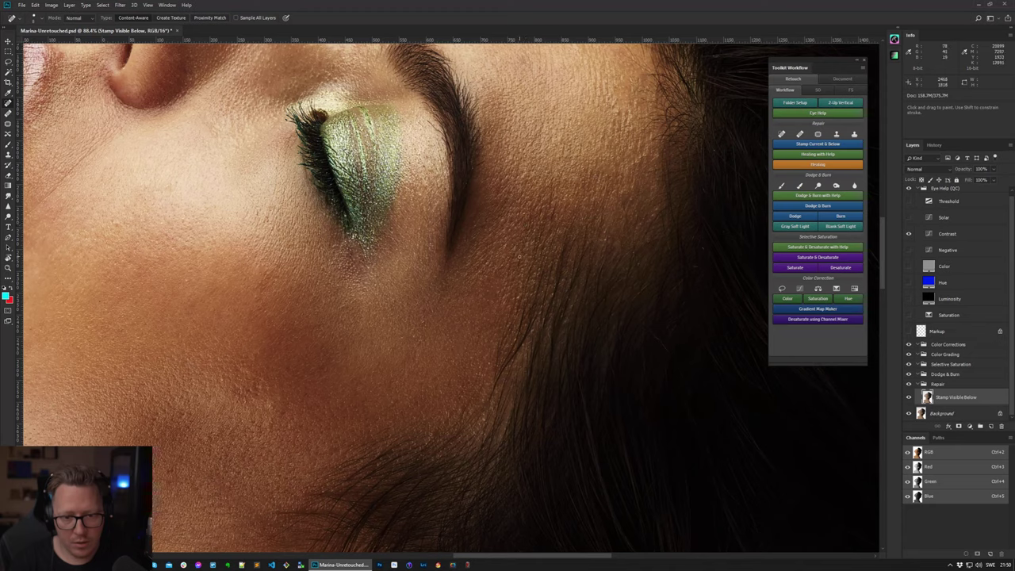
{"action": "left_click", "coordinate": [530, 201]}
{"action": "left_click_drag", "start_coordinate": [510, 212], "coordinate": [508, 249]}
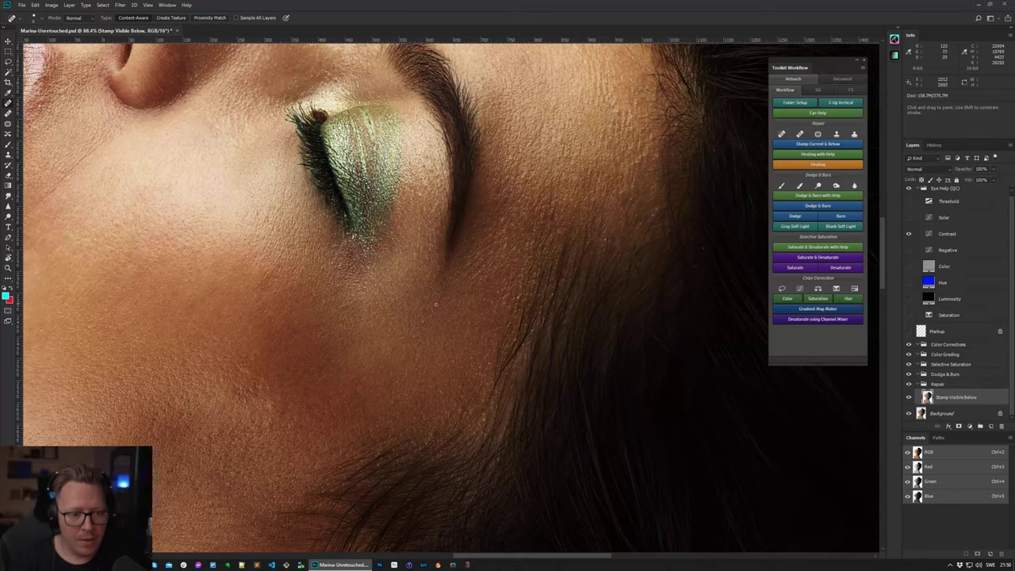
- Straighten the canvas, fit the whole portrait in view, and hide the Contrast help layer
{"action": "key", "text": "r"}
{"action": "left_click_drag", "start_coordinate": [456, 293], "coordinate": [463, 307]}
{"action": "key", "text": "z"}
{"action": "key", "text": "ctrl+0"}
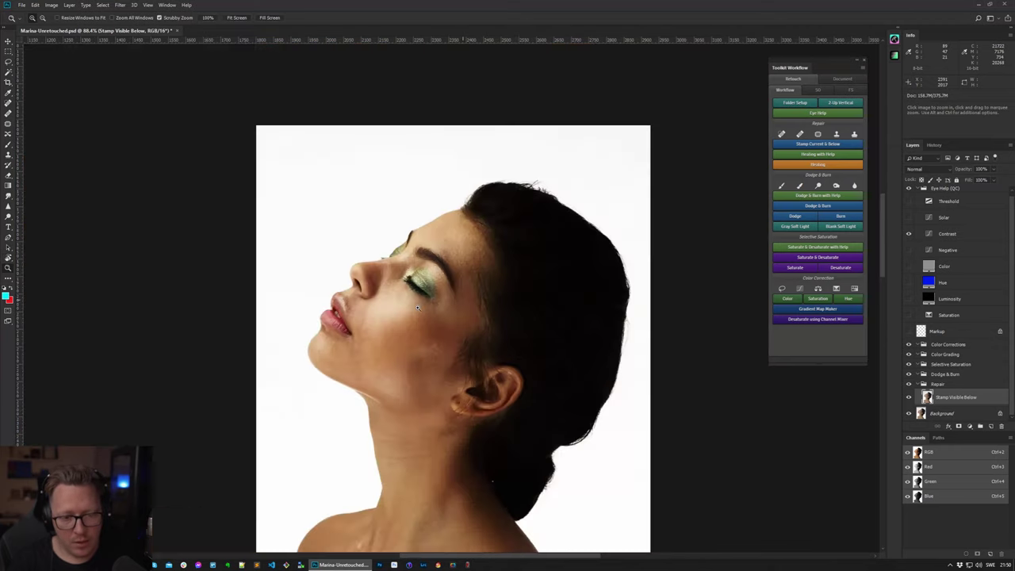
{"action": "left_click", "coordinate": [909, 233]}
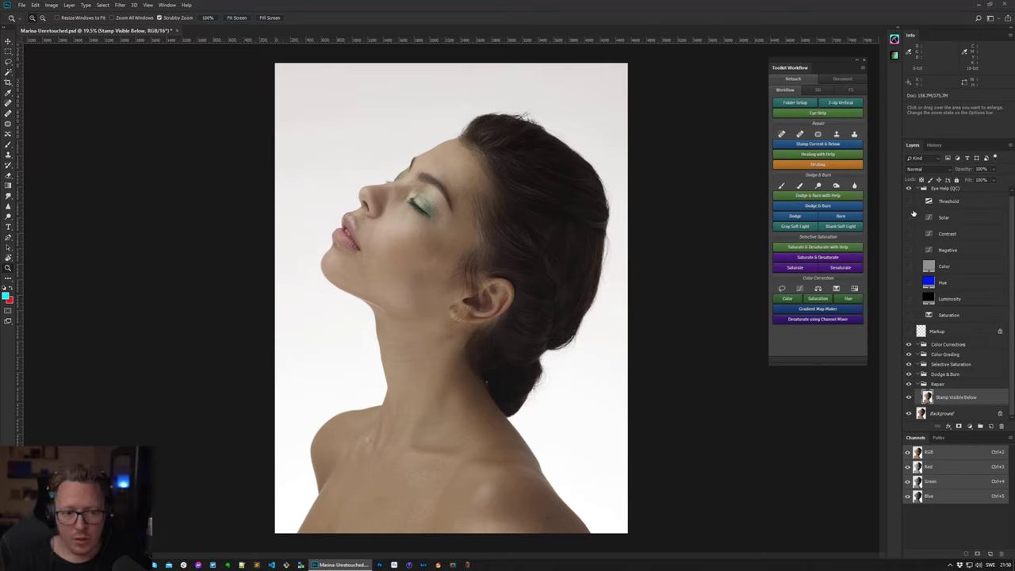
- Move the Contrast layer between Threshold and Solar, and hide the Eye Help (QC) group
{"action": "left_click_drag", "start_coordinate": [956, 245], "coordinate": [922, 196]}
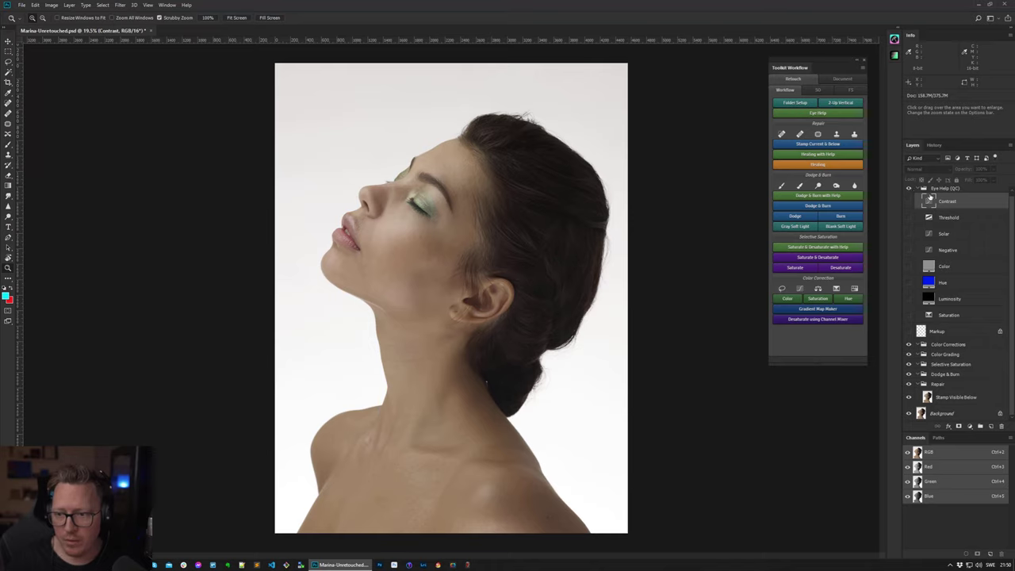
{"action": "left_click_drag", "start_coordinate": [923, 194], "coordinate": [946, 227]}
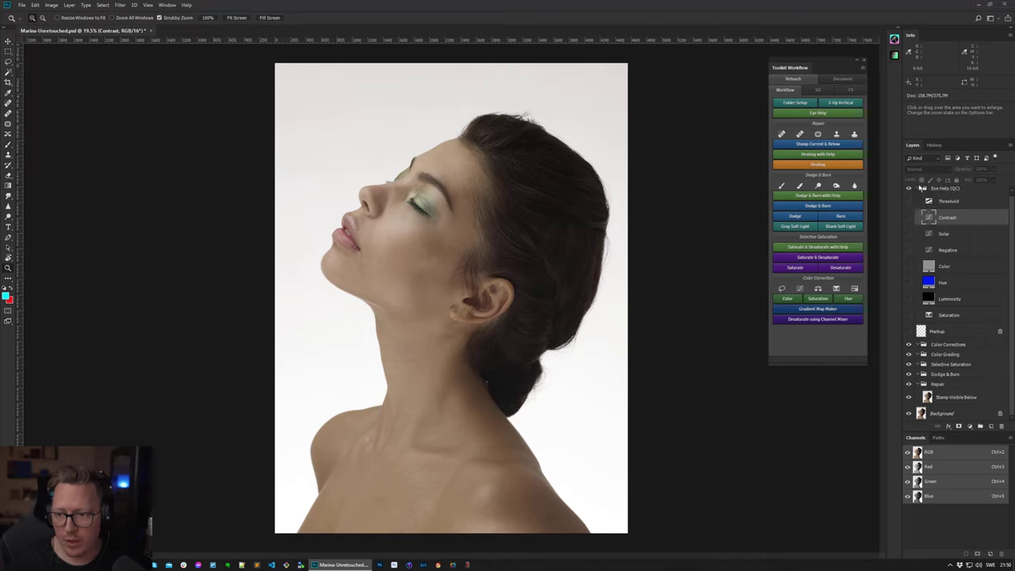
{"action": "left_click", "coordinate": [910, 189]}
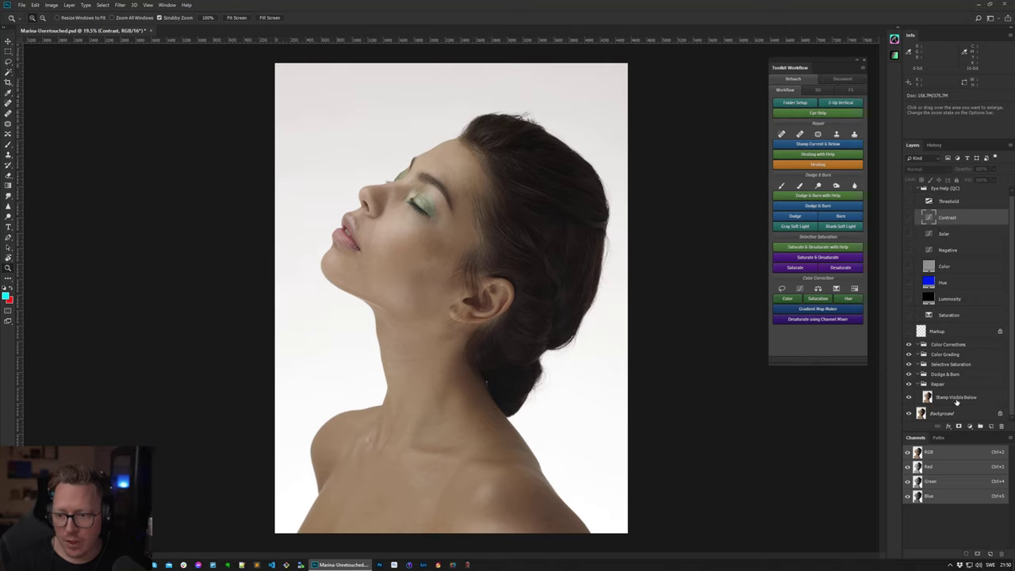
- Select the Stamp Visible Below layer in the Repair group and keep the whole portrait in view
{"action": "left_click", "coordinate": [956, 399]}
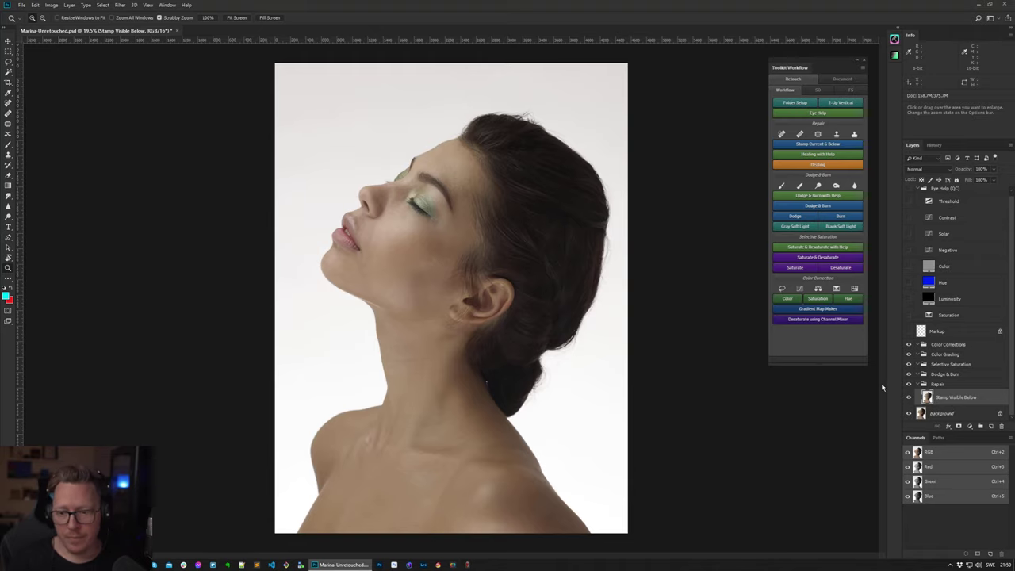
{"action": "left_click", "coordinate": [683, 244]}
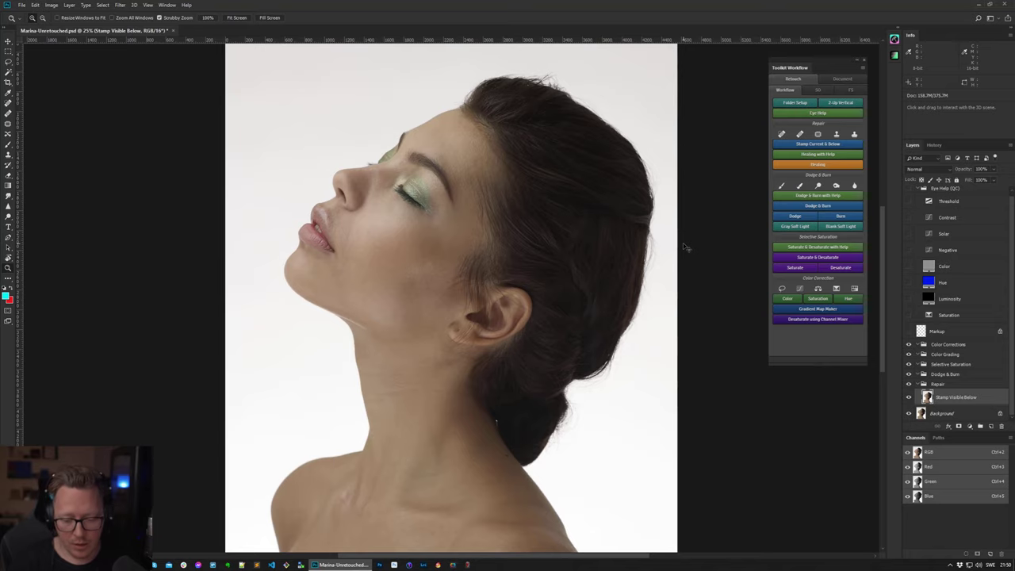
{"action": "left_click", "coordinate": [683, 243], "text": "alt"}
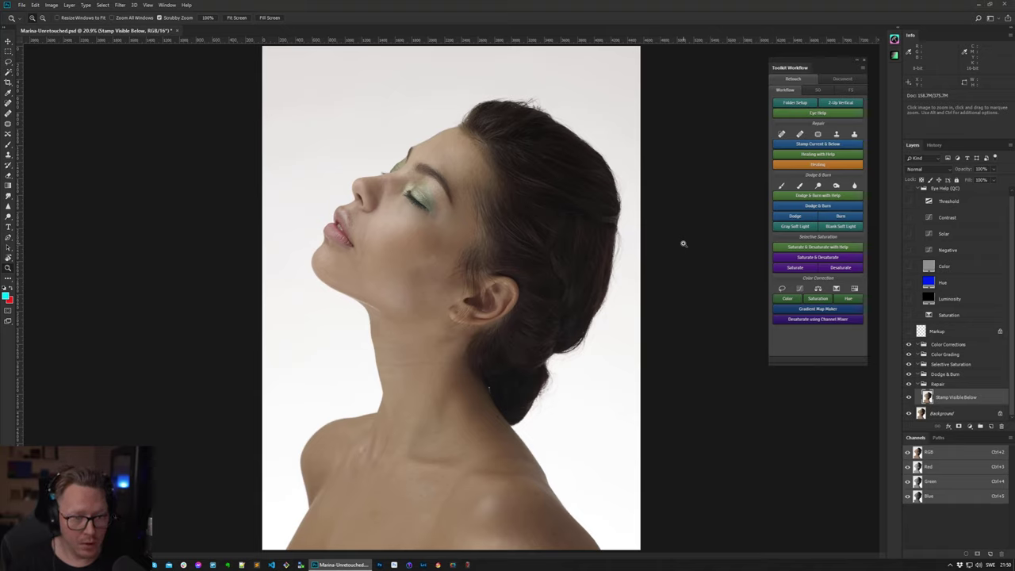
{"action": "left_click", "coordinate": [952, 376]}
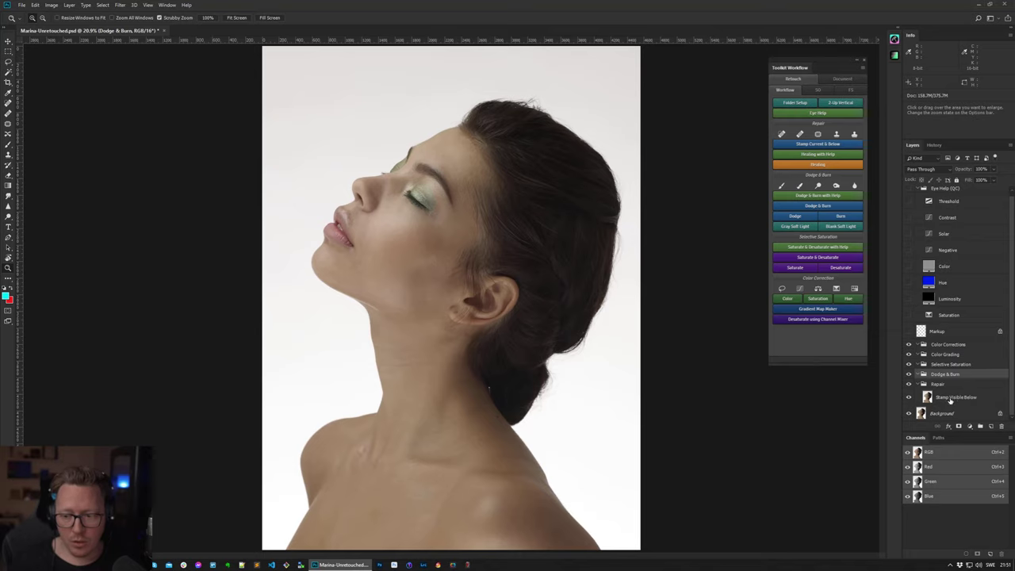
{"action": "left_click", "coordinate": [954, 399]}
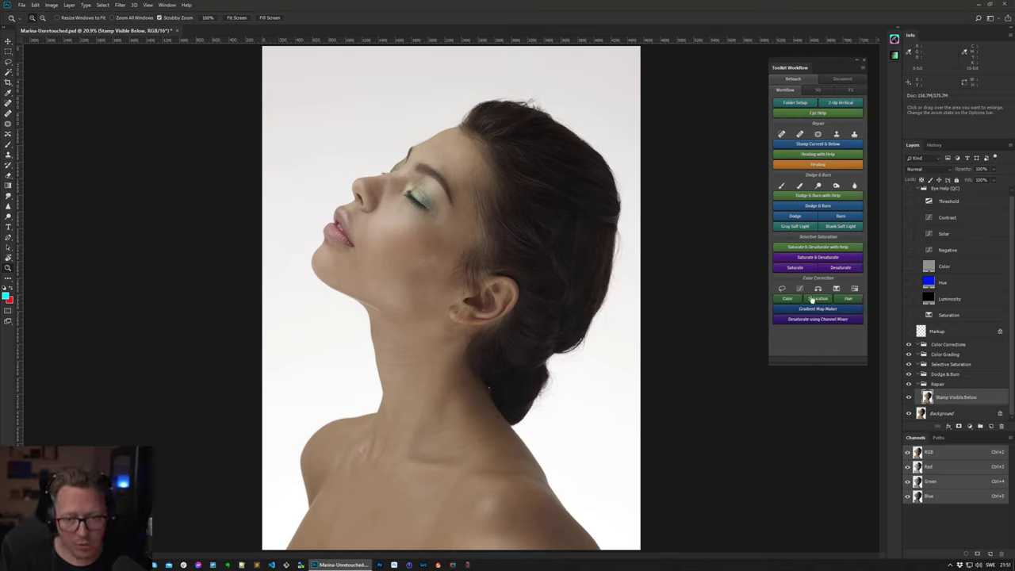
- Add the Dodge & Burn groups with help layers, show and expand their Eye Help group, and preview its Negative layer
{"action": "left_click", "coordinate": [823, 196]}
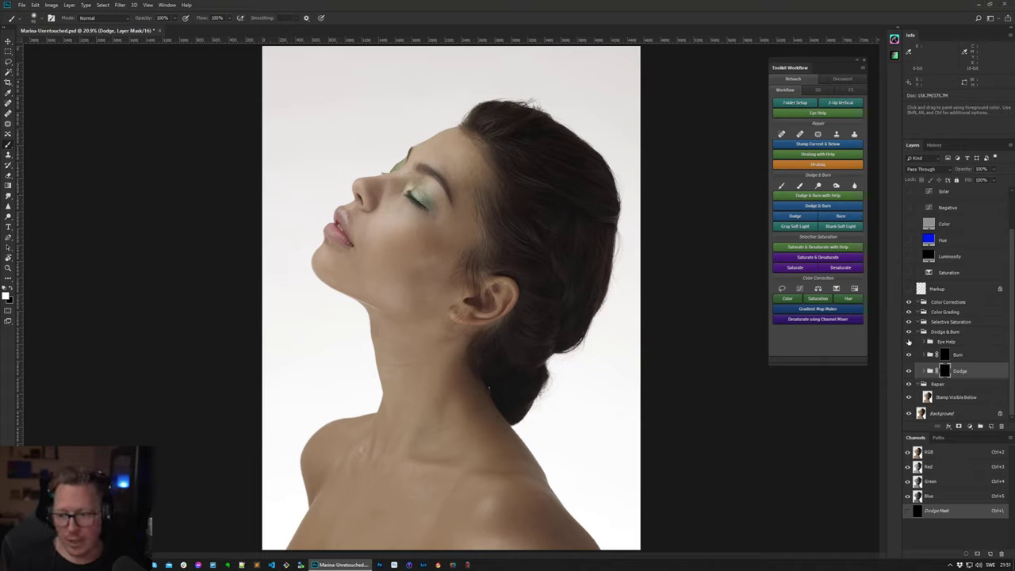
{"action": "left_click", "coordinate": [909, 342]}
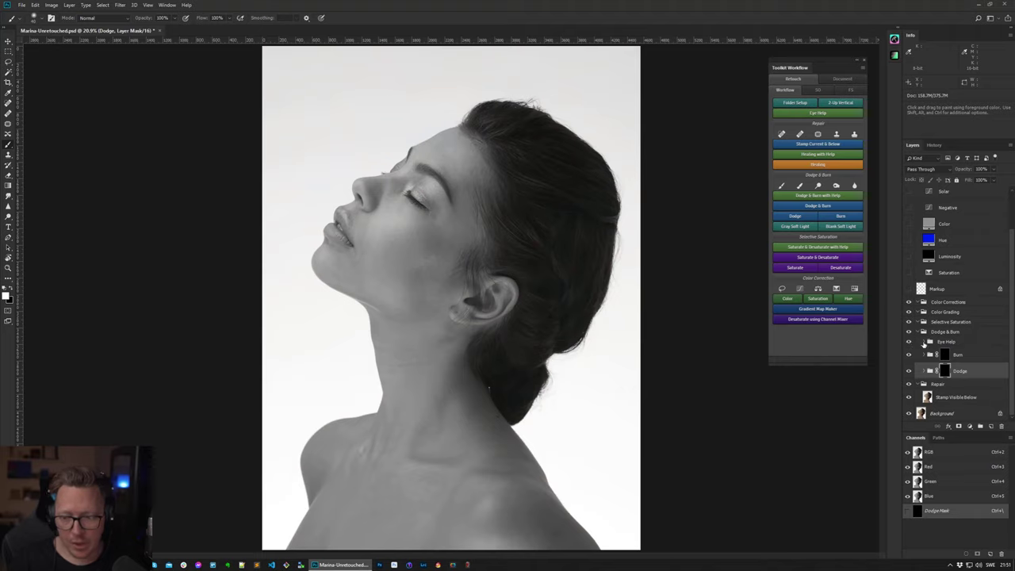
{"action": "left_click", "coordinate": [924, 342]}
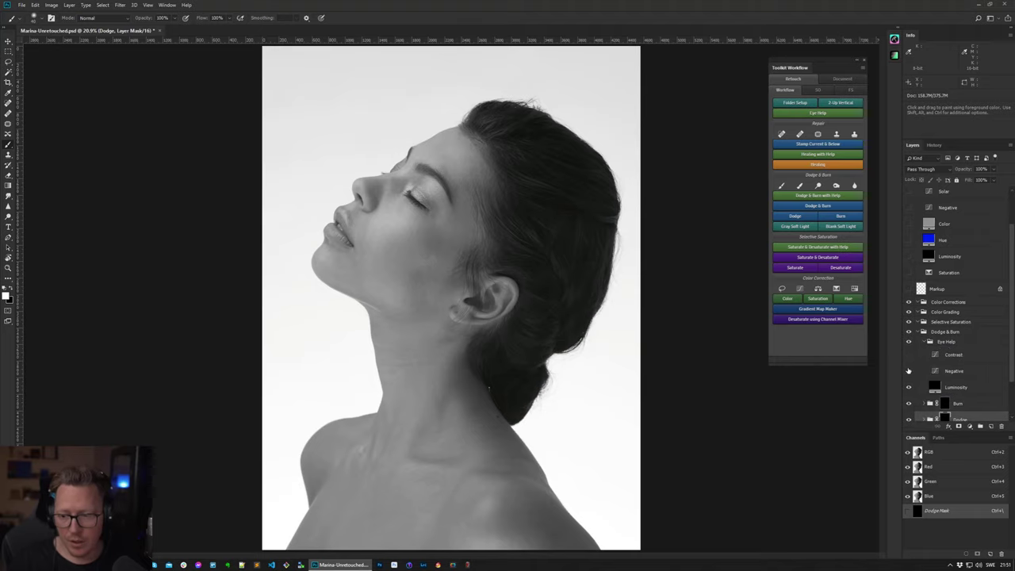
{"action": "left_click", "coordinate": [909, 370]}
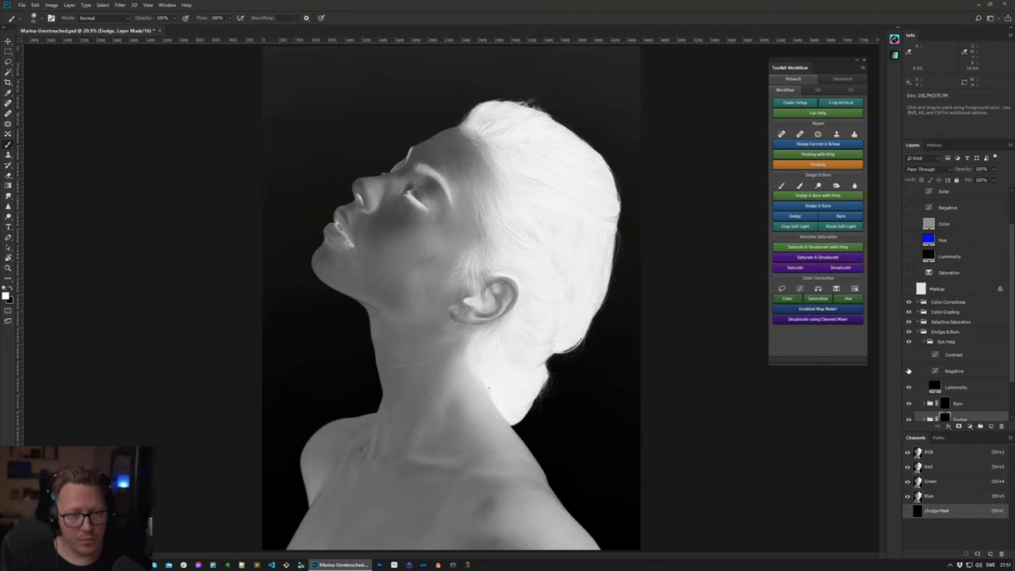
{"action": "left_click", "coordinate": [909, 370]}
- Keep the Dodge group's mask targeted and load the dodge and burn brush at 1% flow
{"action": "scroll", "coordinate": [943, 398], "scroll_direction": "down", "scroll_amount": 3}
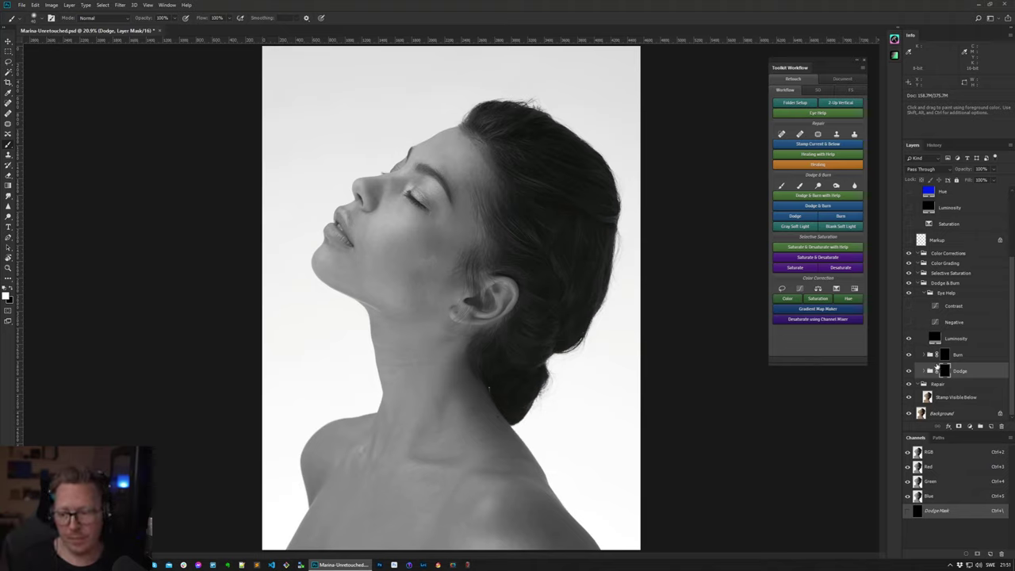
{"action": "mouse_move", "coordinate": [937, 367]}
{"action": "left_mouse_down"}
{"action": "mouse_move", "coordinate": [943, 349]}
{"action": "mouse_move", "coordinate": [974, 370]}
{"action": "left_mouse_up"}
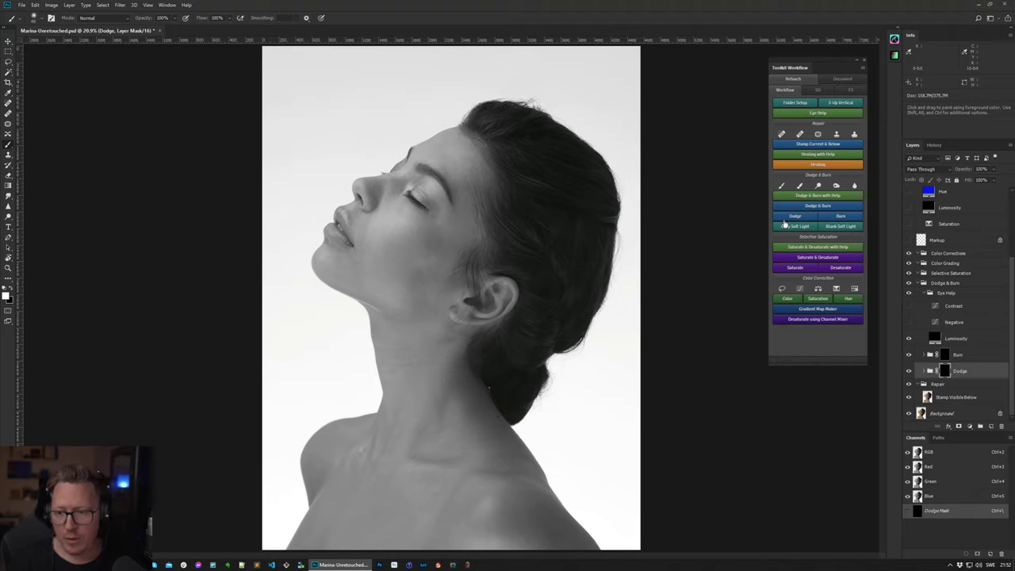
{"action": "left_click", "coordinate": [783, 186]}
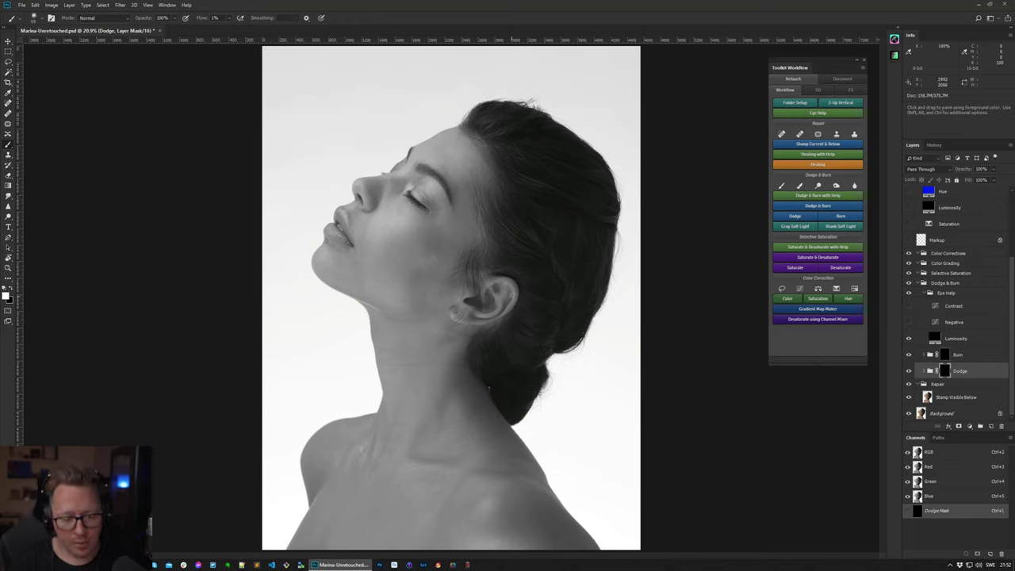
{"action": "key", "text": "r"}
{"action": "left_click_drag", "start_coordinate": [531, 229], "coordinate": [494, 387]}
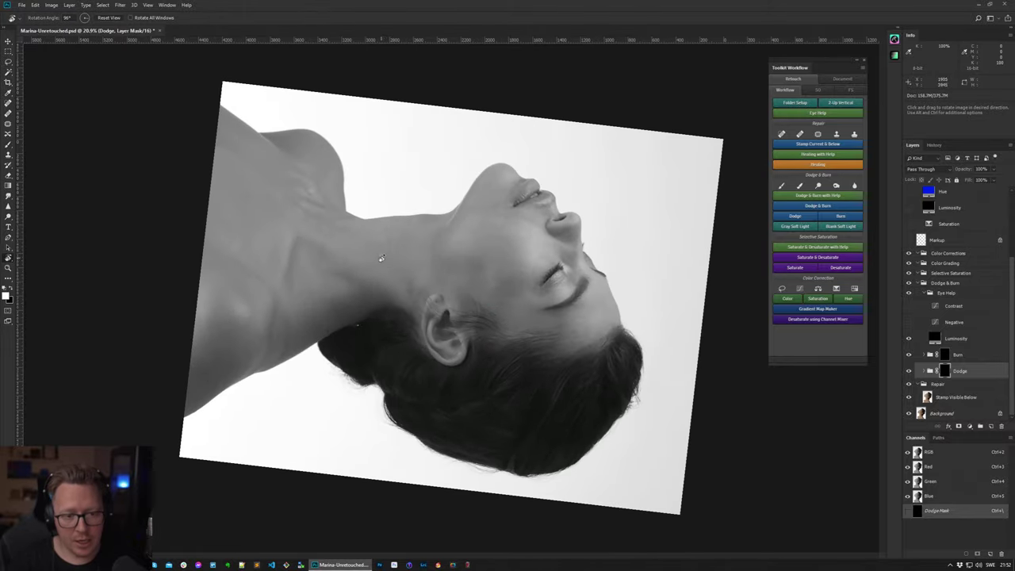
{"action": "key", "text": "z"}
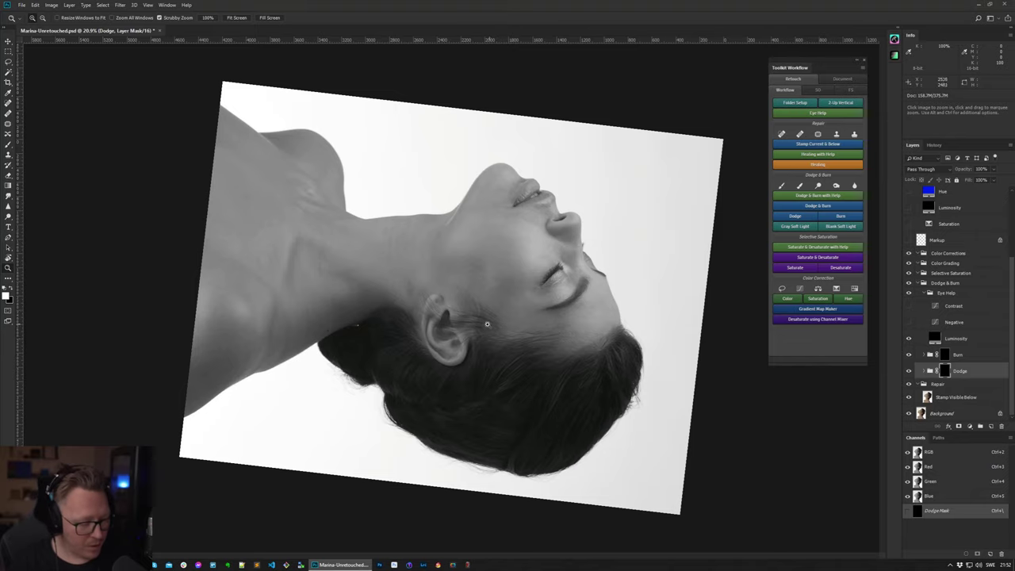
{"action": "key", "text": "r"}
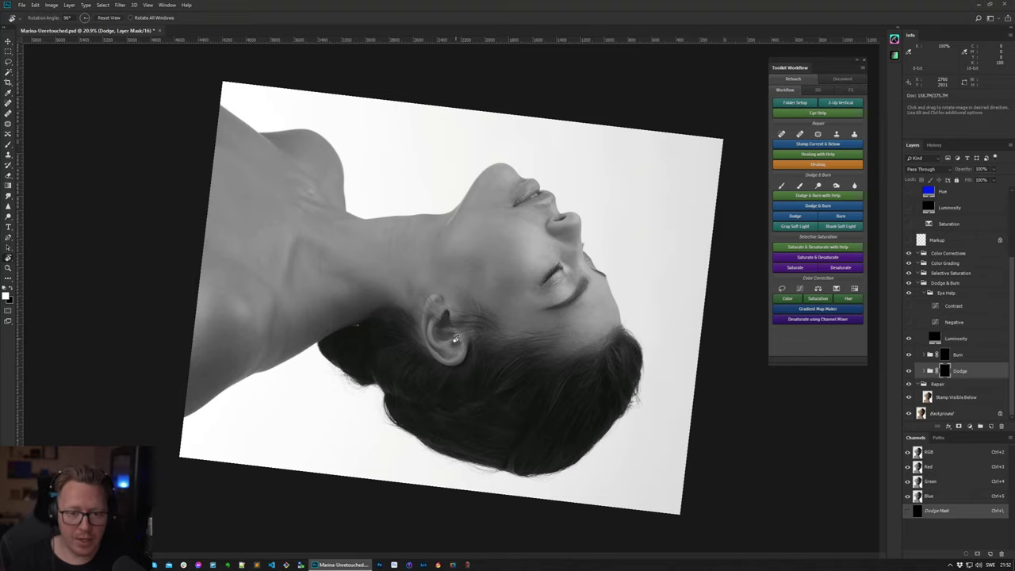
{"action": "key", "text": "Escape"}
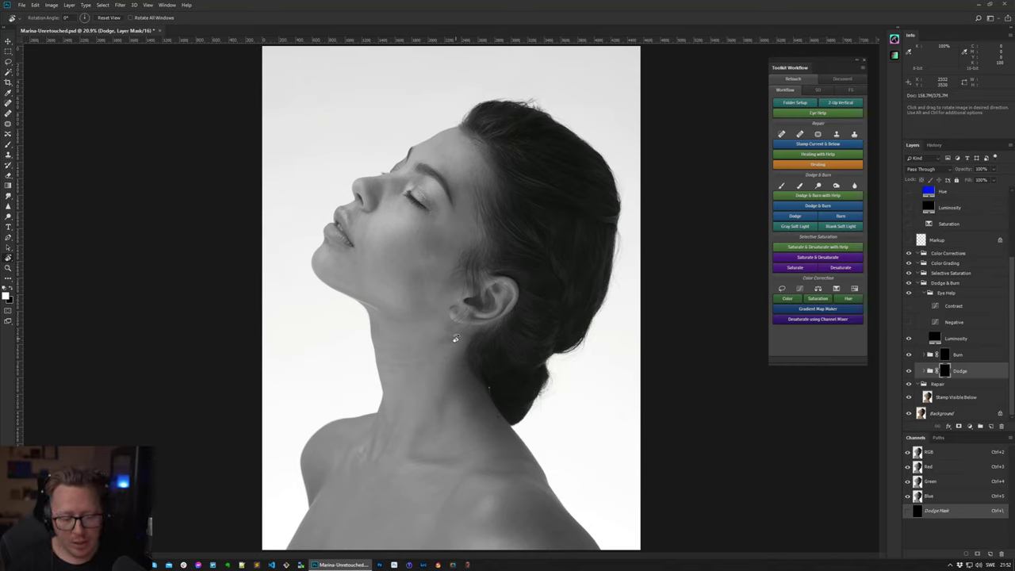
{"action": "key", "text": "j"}
{"action": "key", "text": "b"}
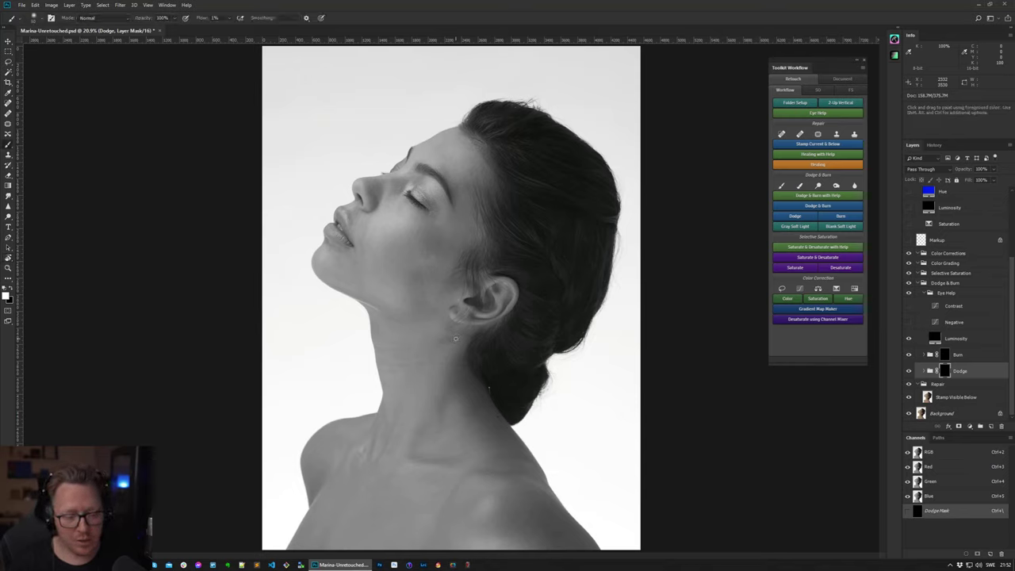
{"action": "key", "text": "z"}
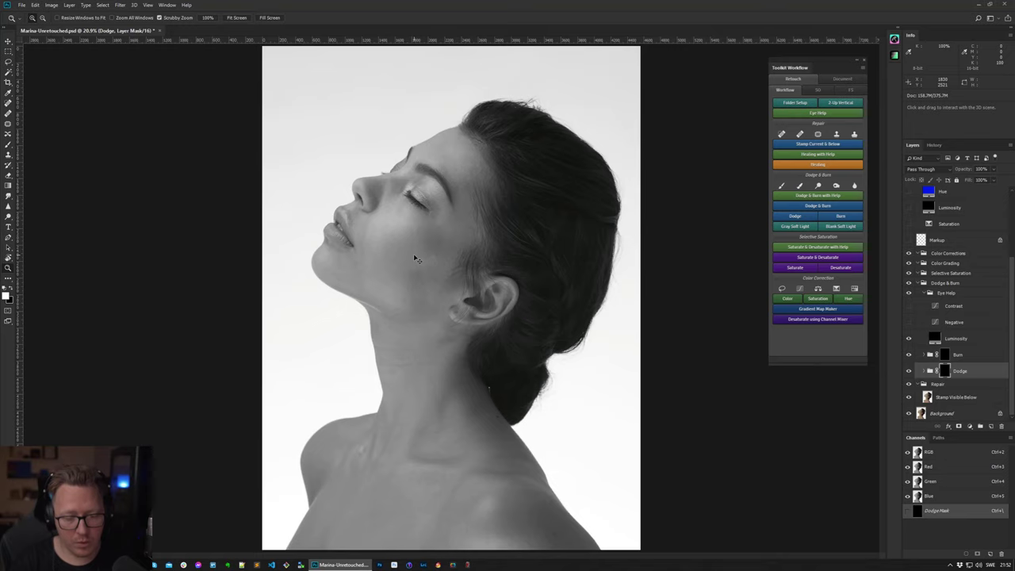
{"action": "left_click", "coordinate": [414, 259]}
{"action": "left_click", "coordinate": [414, 258]}
{"action": "left_click", "coordinate": [414, 258]}
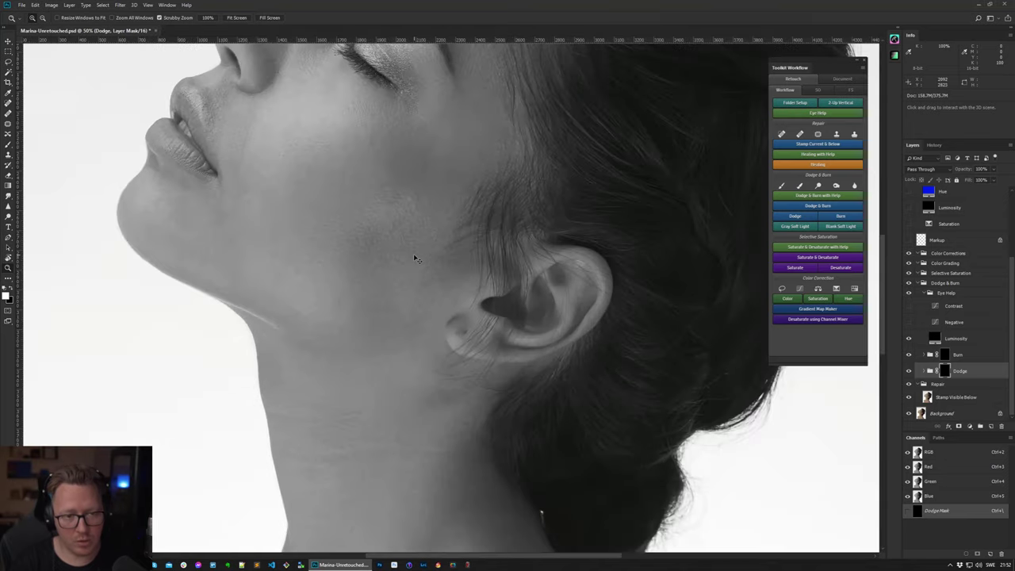
{"action": "left_click", "coordinate": [414, 258], "text": "alt"}
{"action": "left_click", "coordinate": [414, 258], "text": "alt"}
{"action": "left_click", "coordinate": [414, 258], "text": "alt"}
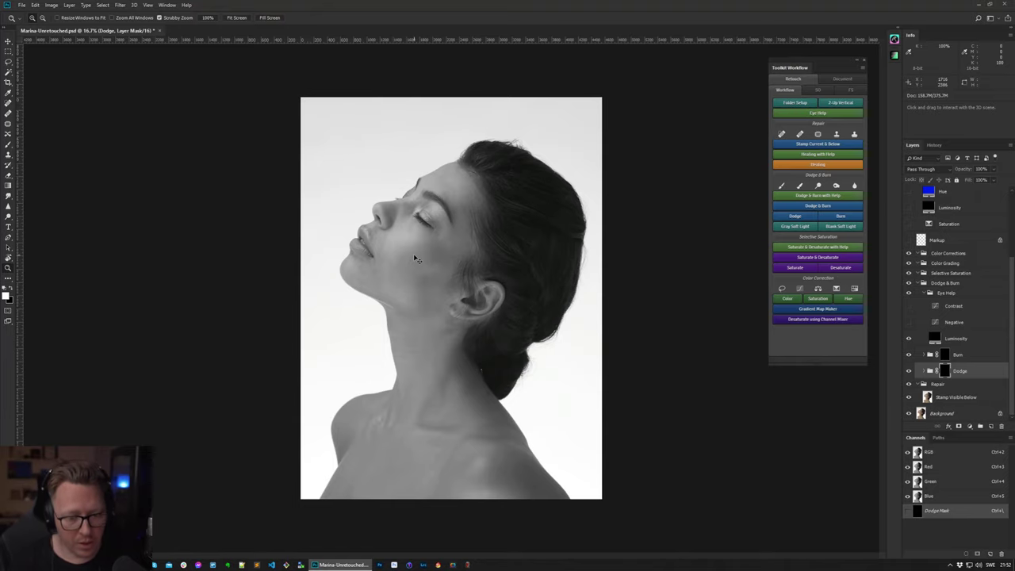
{"action": "left_click_drag", "start_coordinate": [414, 258], "coordinate": [413, 255]}
- Rotate the canvas so the profile lies sideways, and dodge the dark creases on the neck with white on the Dodge mask
{"action": "key", "text": "r"}
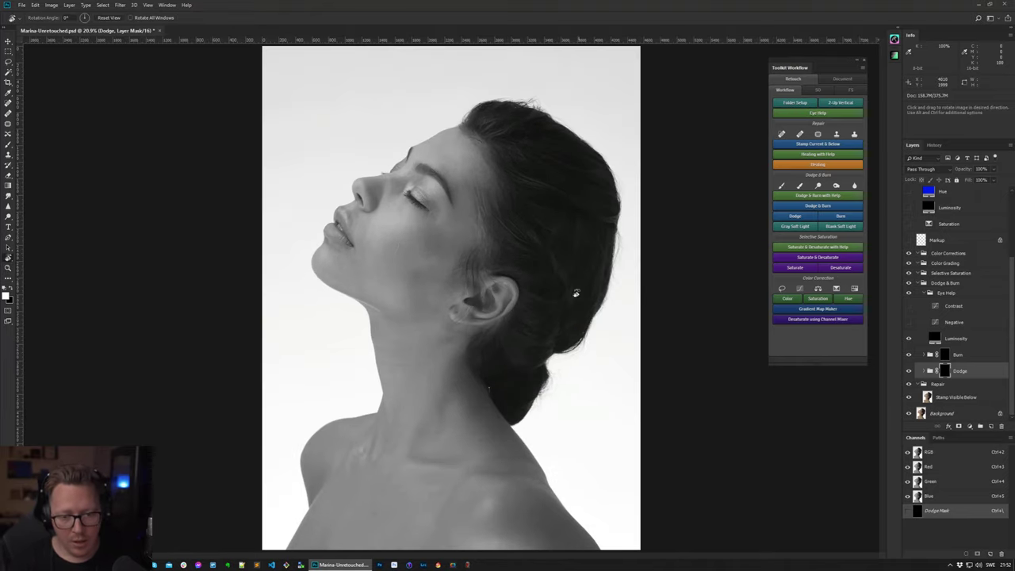
{"action": "mouse_move", "coordinate": [505, 405]}
{"action": "left_mouse_down"}
{"action": "mouse_move", "coordinate": [458, 442]}
{"action": "mouse_move", "coordinate": [333, 373]}
{"action": "mouse_move", "coordinate": [386, 256]}
{"action": "mouse_move", "coordinate": [408, 274]}
{"action": "mouse_move", "coordinate": [427, 256]}
{"action": "left_mouse_up"}
{"action": "key", "text": "z"}
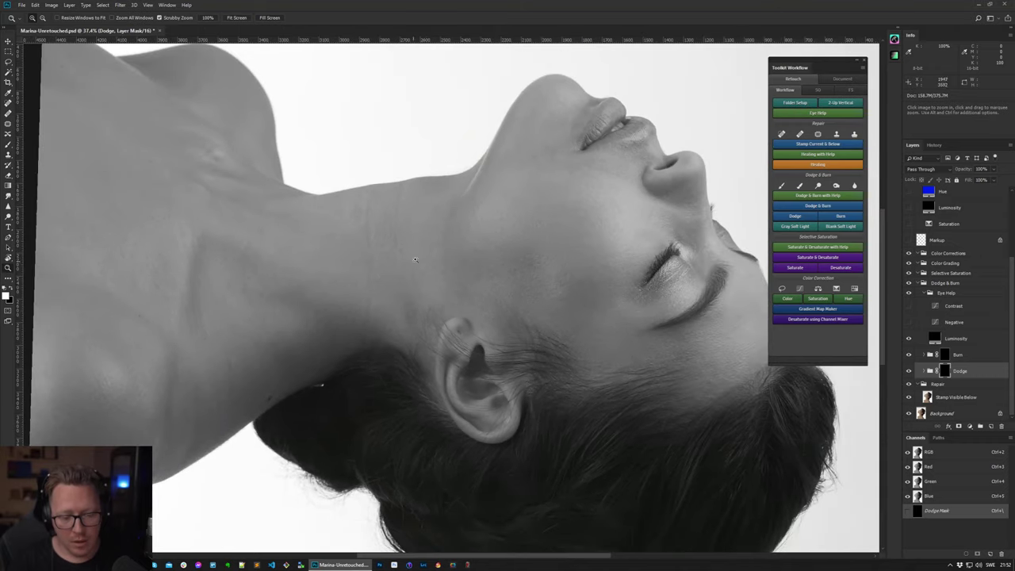
{"action": "key", "text": "b"}
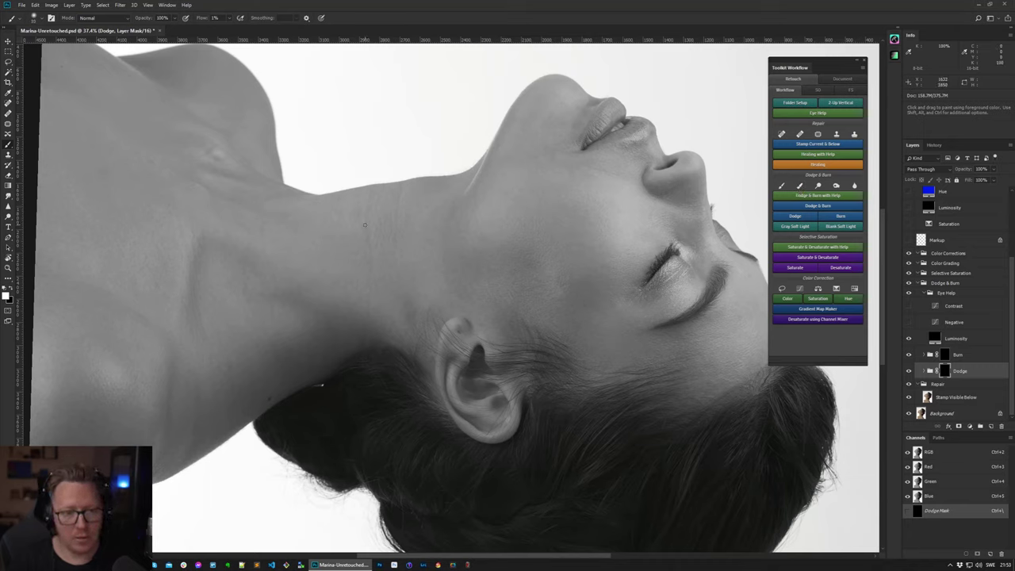
{"action": "left_click", "coordinate": [8, 296]}
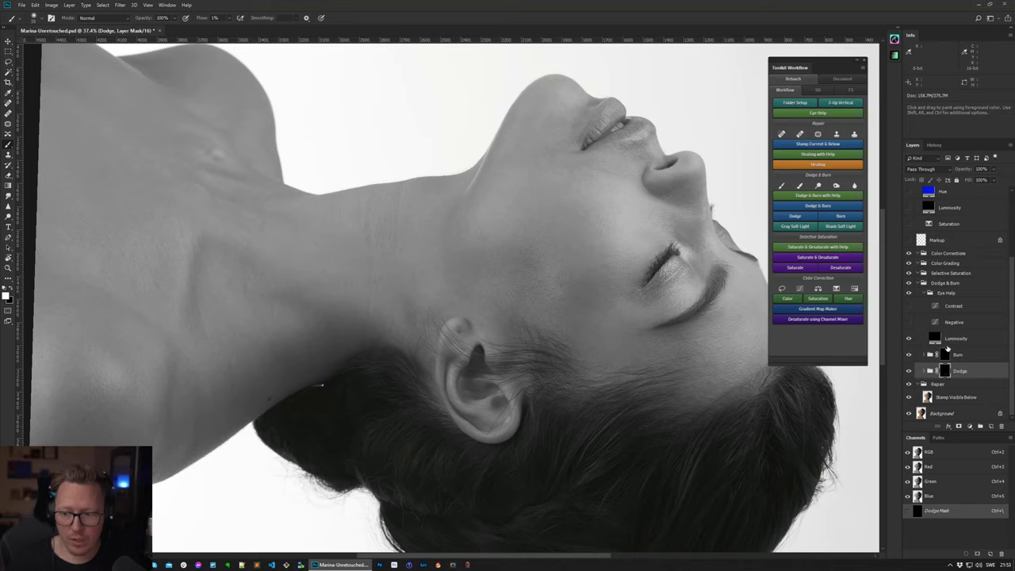
- Set the brush opacity and the opacity of the Dodge and Burn groups to 50%
{"action": "key", "text": "5"}
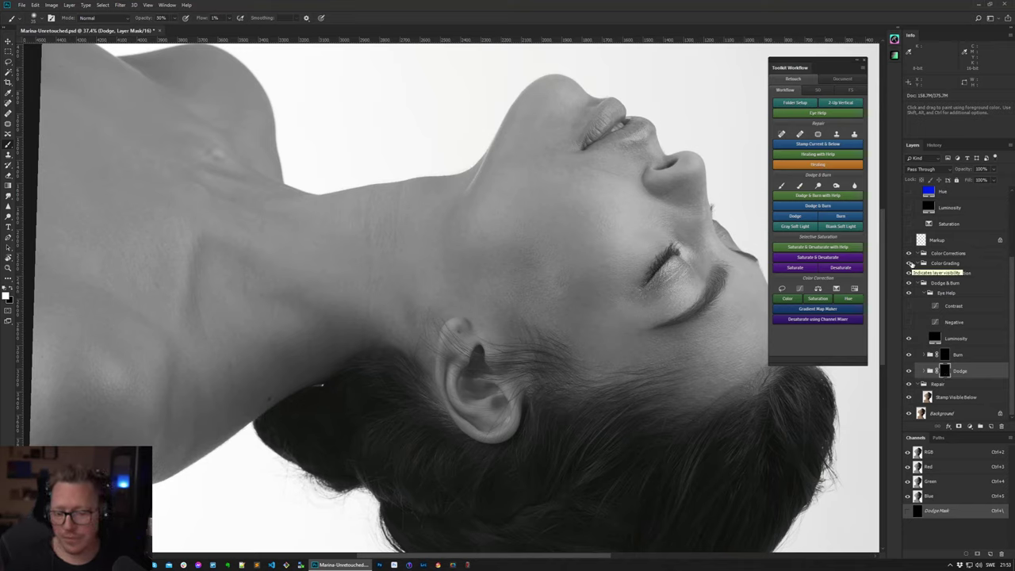
{"action": "key", "text": "v"}
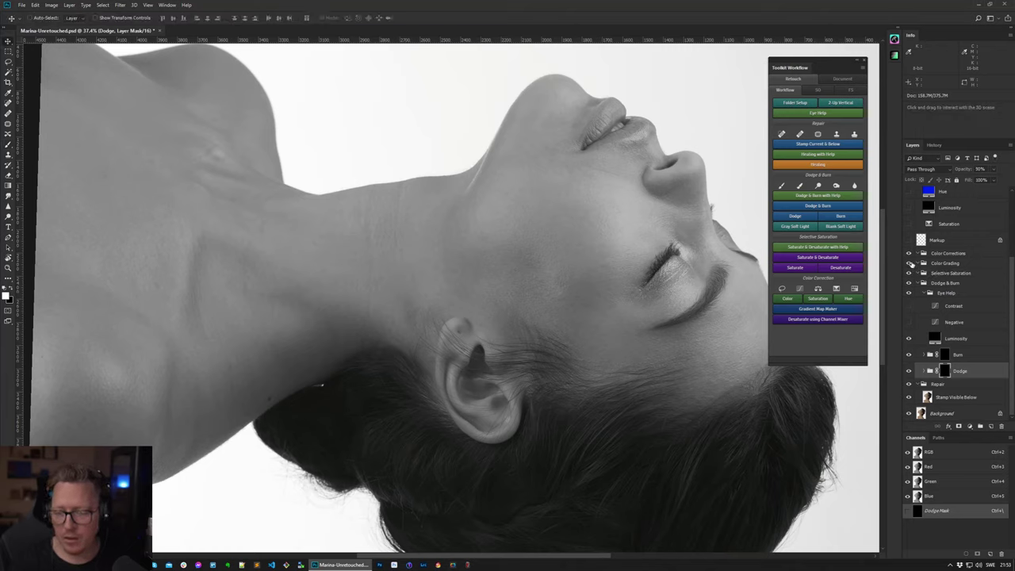
{"action": "left_click", "coordinate": [967, 355]}
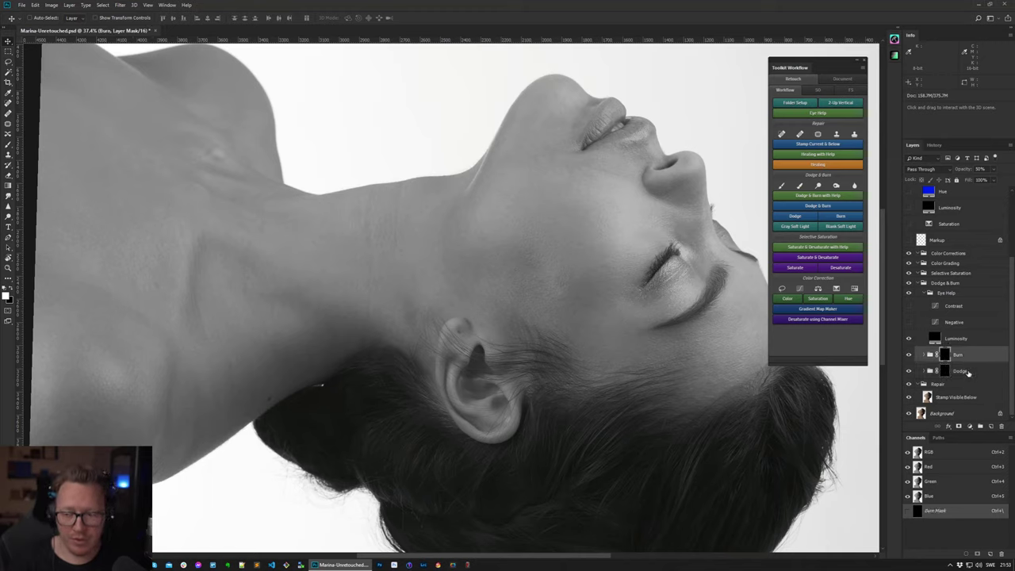
{"action": "left_click", "coordinate": [967, 371]}
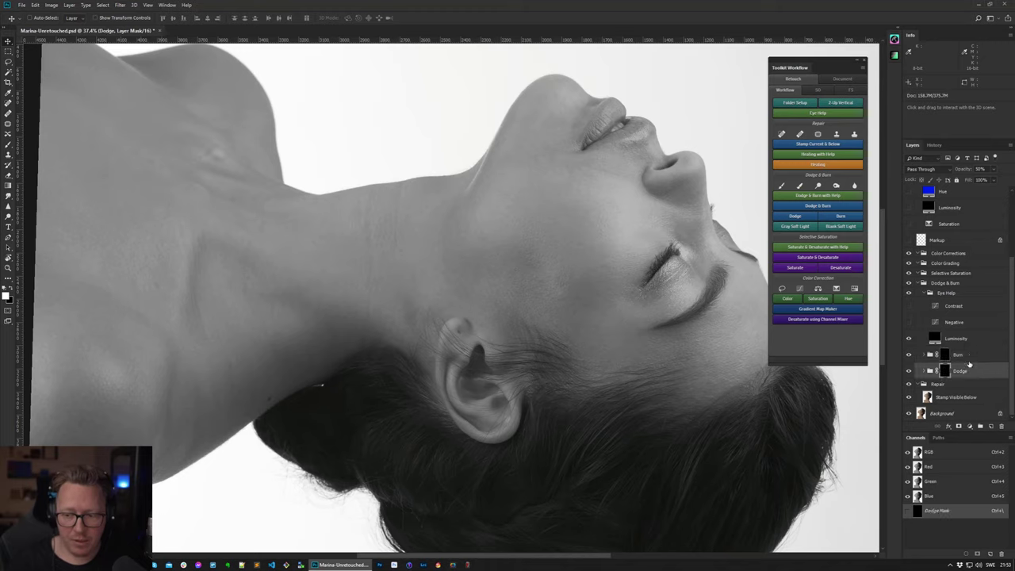
{"action": "left_click", "coordinate": [967, 355]}
{"action": "left_click", "coordinate": [969, 370]}
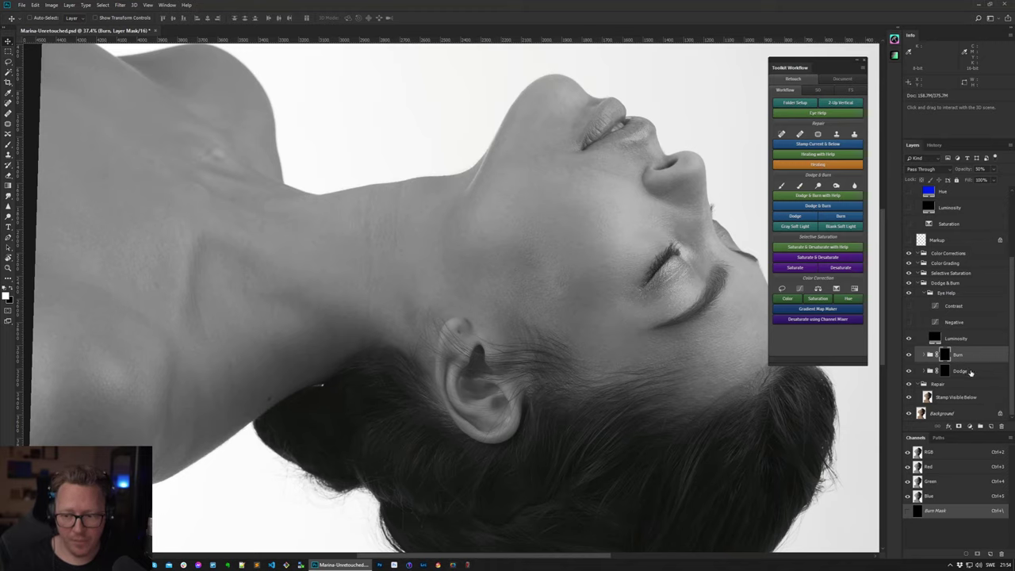
- Dodge dark patches on the neck and cheek, and burn light patches on the neck and shoulder on the Burn mask
{"action": "key", "text": "b"}
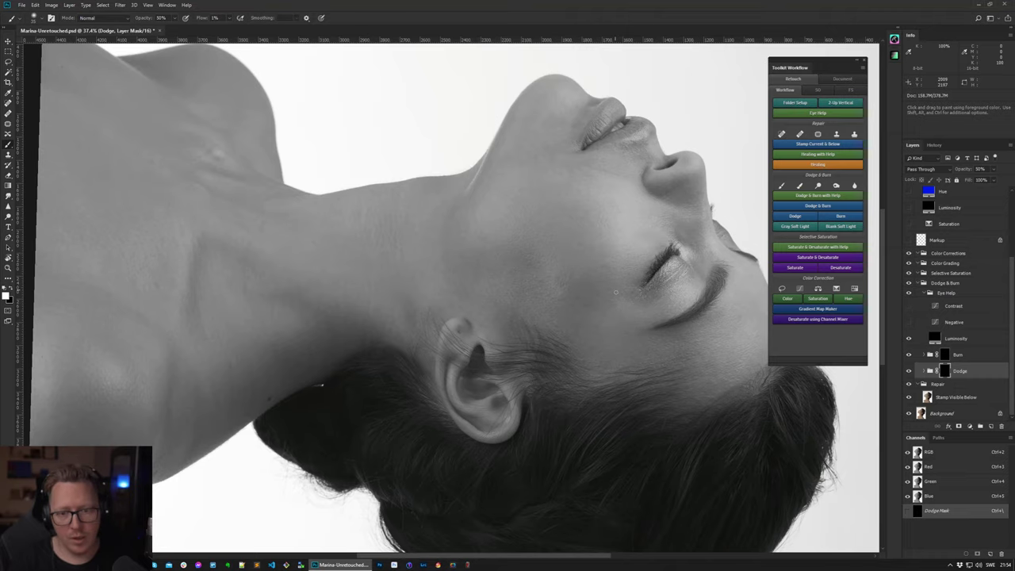
{"action": "key", "text": "r"}
{"action": "mouse_move", "coordinate": [365, 327]}
{"action": "left_mouse_down"}
{"action": "mouse_move", "coordinate": [625, 293]}
{"action": "mouse_move", "coordinate": [562, 123]}
{"action": "mouse_move", "coordinate": [491, 98]}
{"action": "mouse_move", "coordinate": [558, 312]}
{"action": "left_mouse_up"}
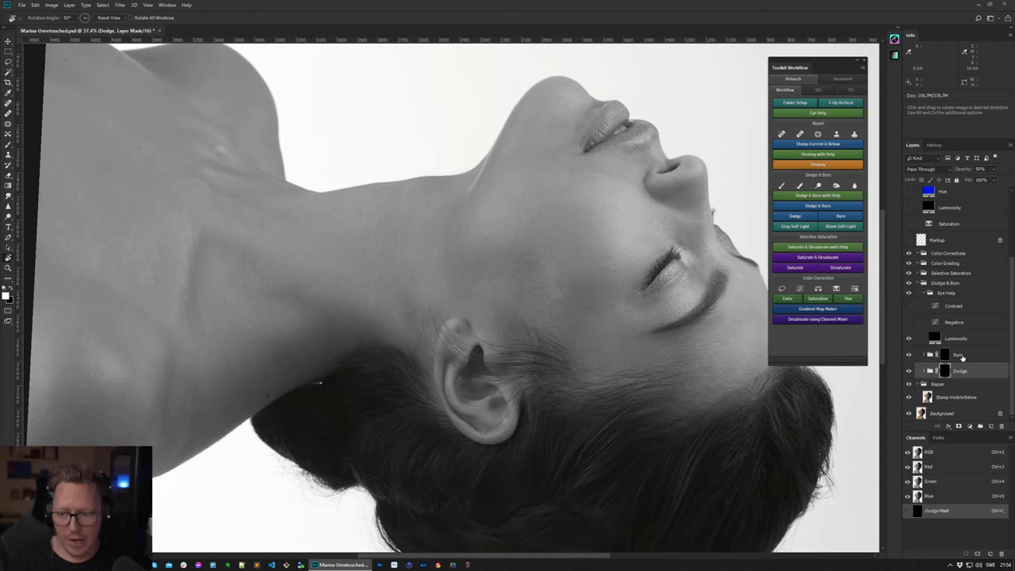
{"action": "key", "text": "alt+bracketright"}
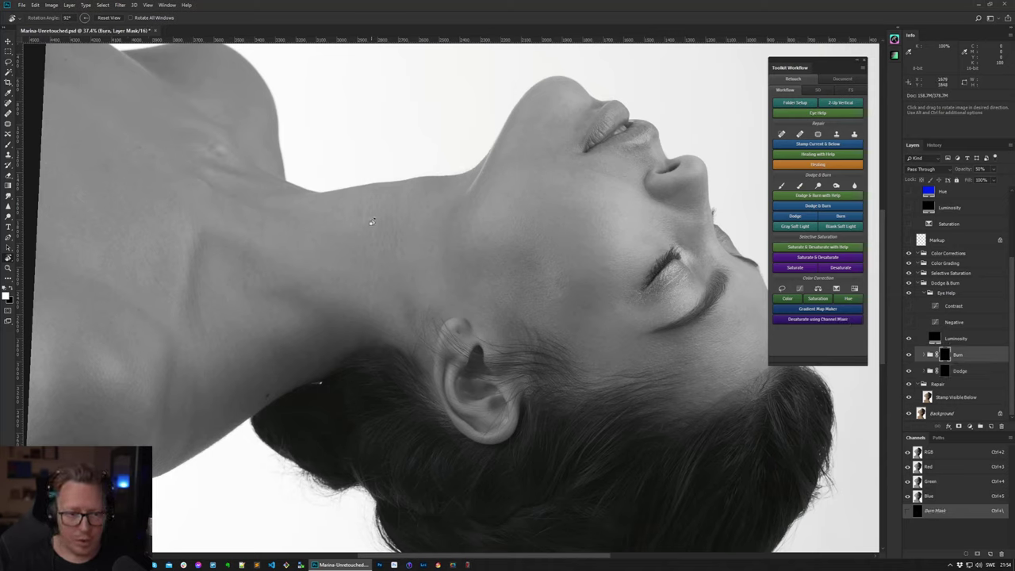
{"action": "key", "text": "b"}
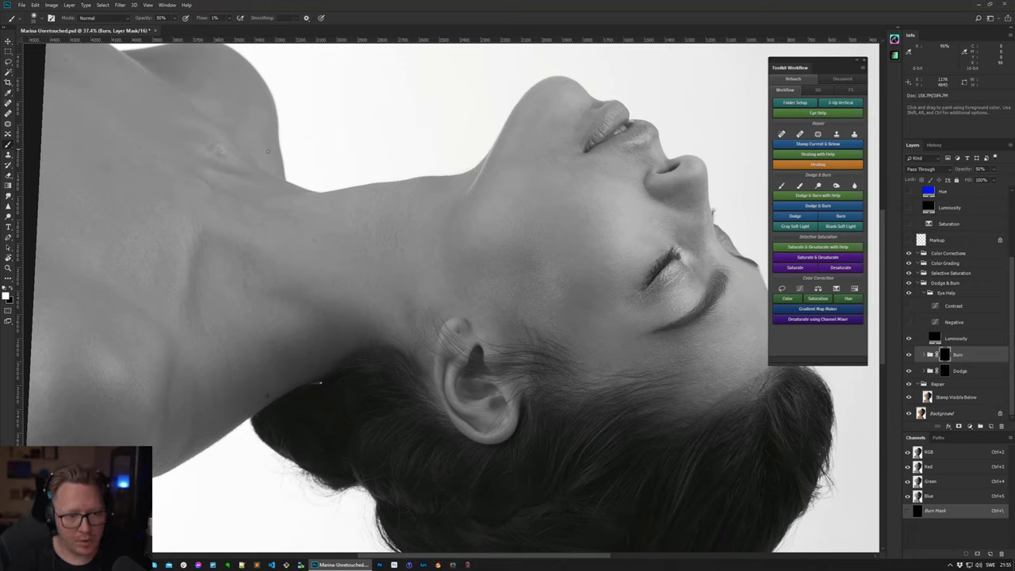
- Rotate the canvas to bring the face upright and burn the light patches on the cheek and jaw
{"action": "key", "text": "r"}
{"action": "left_click_drag", "start_coordinate": [608, 320], "coordinate": [367, 304]}
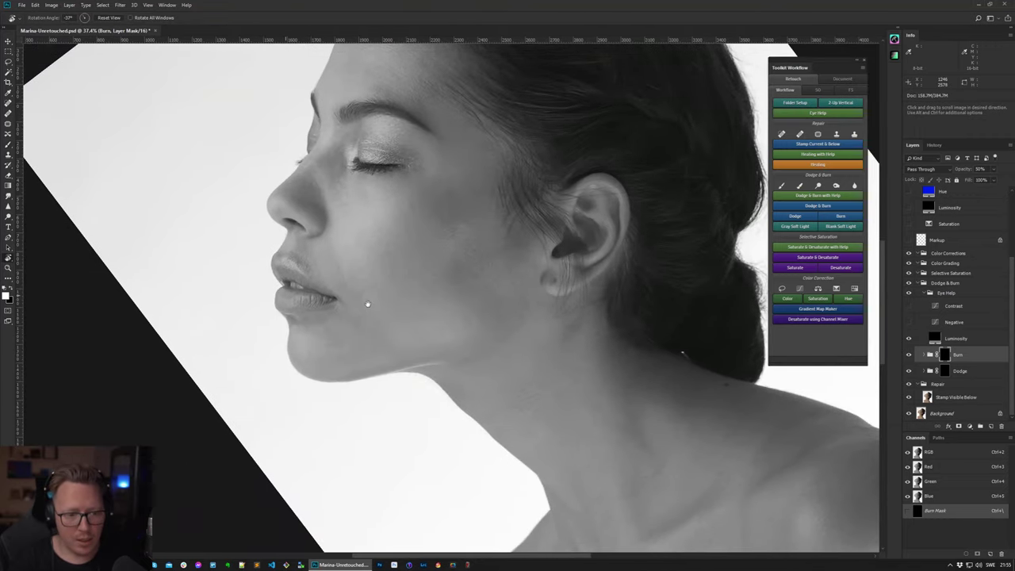
{"action": "key", "text": "b"}
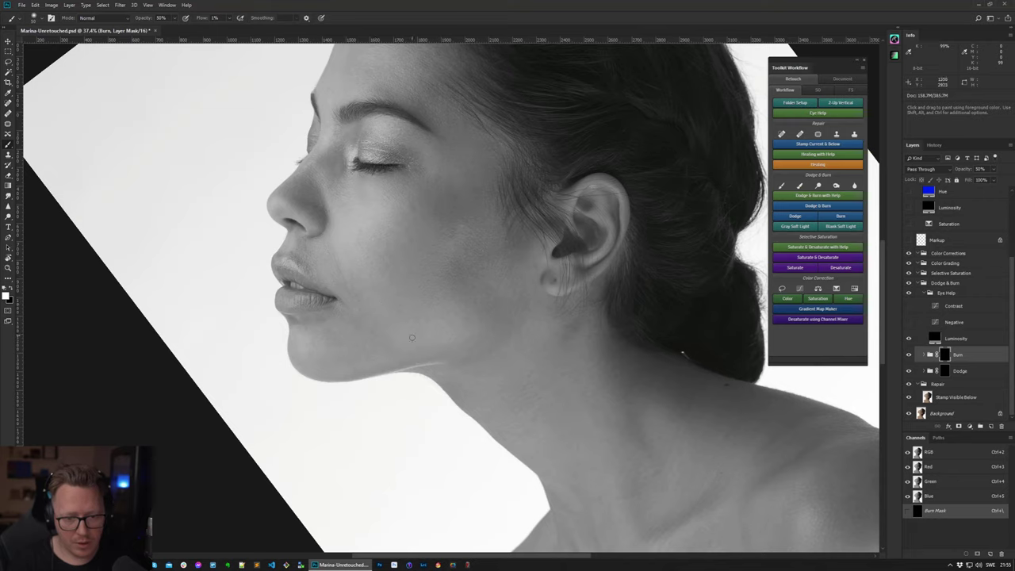
- Dodge the dark spots on the cheek and beside the mouth on the Dodge mask, working close up on the skin texture
{"action": "left_click", "coordinate": [967, 373]}
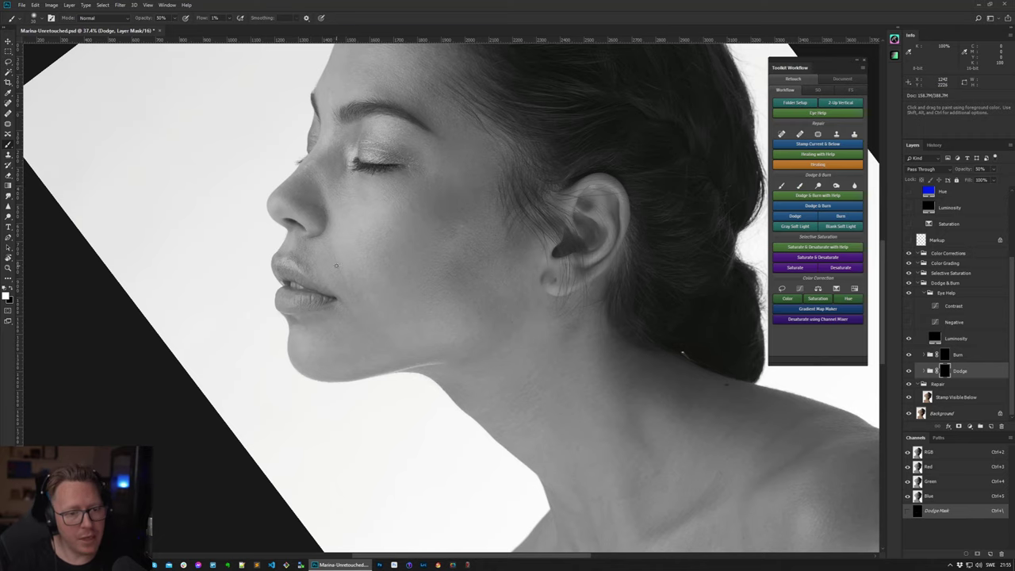
{"action": "key", "text": "z"}
{"action": "left_click_drag", "start_coordinate": [343, 268], "coordinate": [372, 277]}
{"action": "key", "text": "b"}
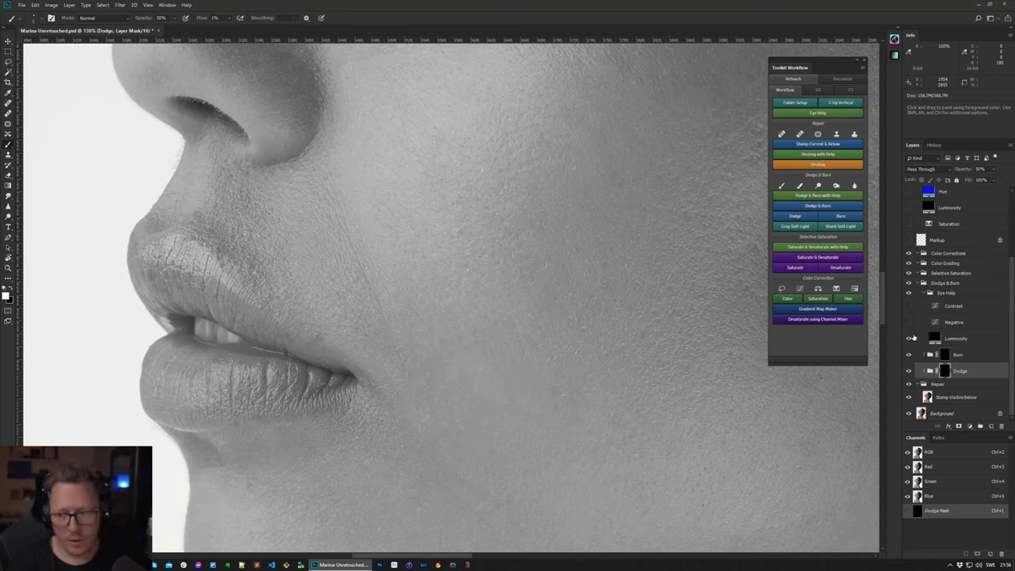
- Rename the Dodge group as "Dodge +0.5"
{"action": "key", "text": "alt+bracketright"}
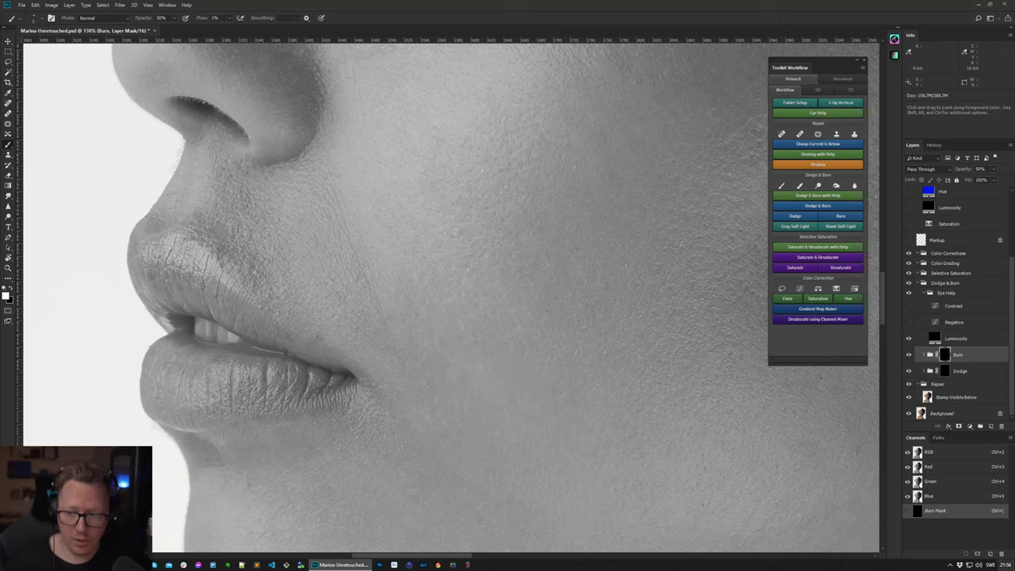
{"action": "double_click", "coordinate": [961, 370]}
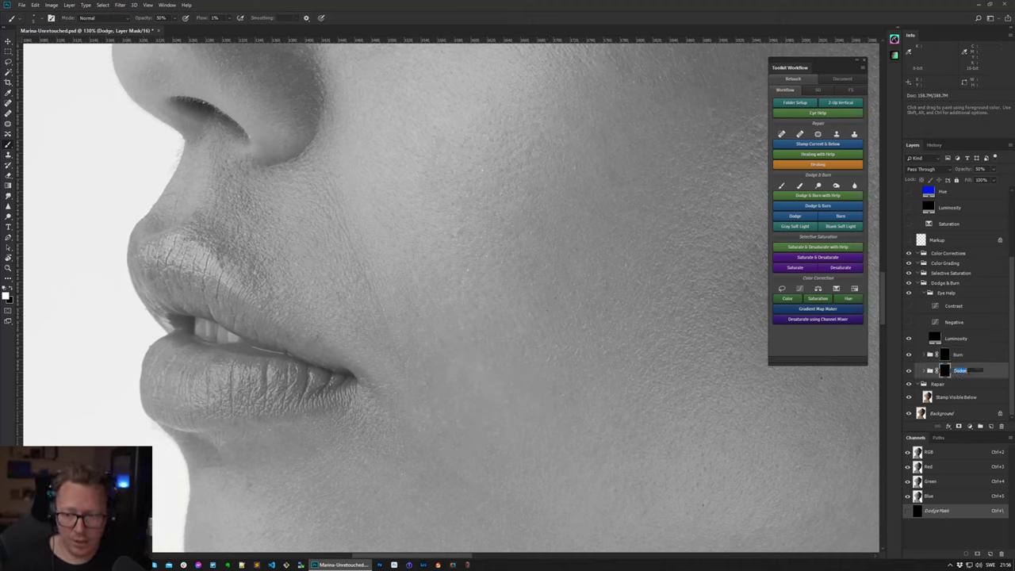
{"action": "left_click", "coordinate": [986, 372]}
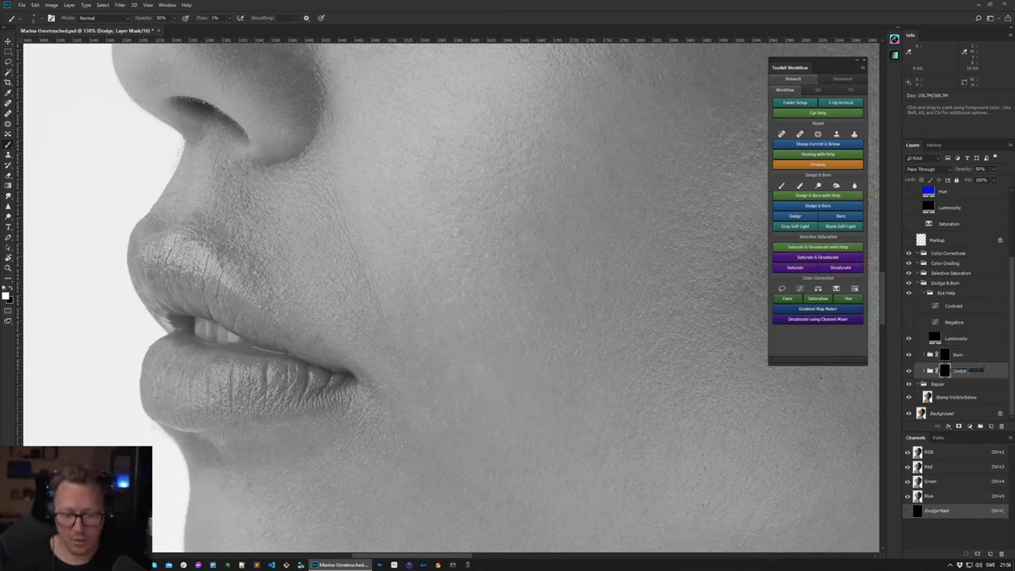
{"action": "type", "text": "+0.5"}
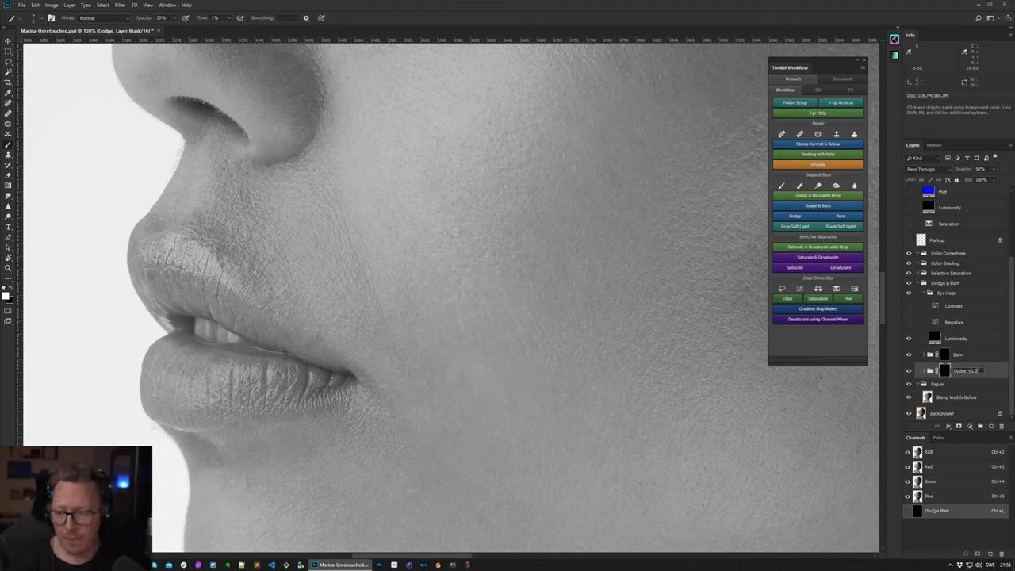
{"action": "key", "text": "Return"}
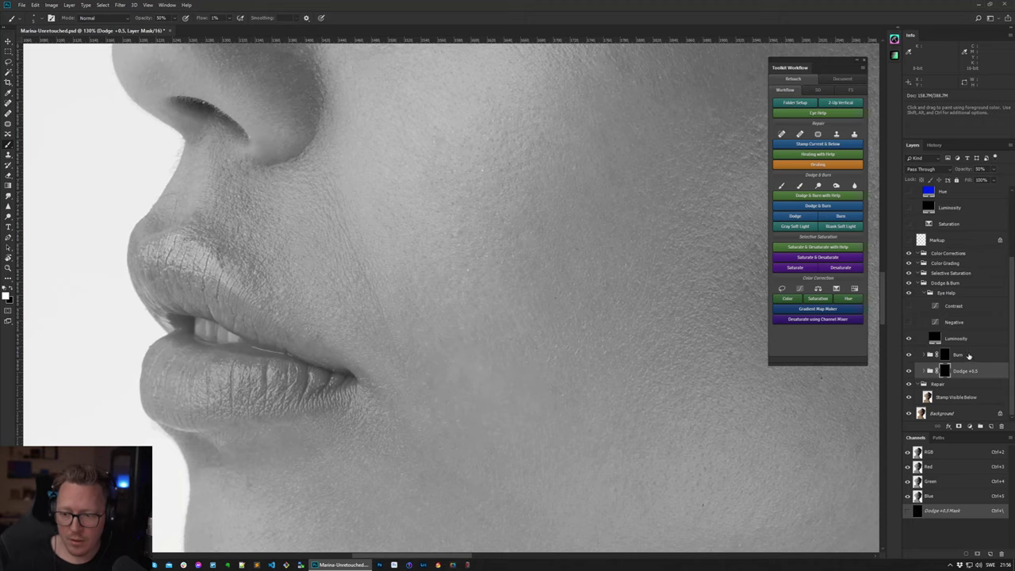
- Rename the Burn group as "Burn -0.5"
{"action": "left_click", "coordinate": [967, 357]}
{"action": "double_click", "coordinate": [967, 357]}
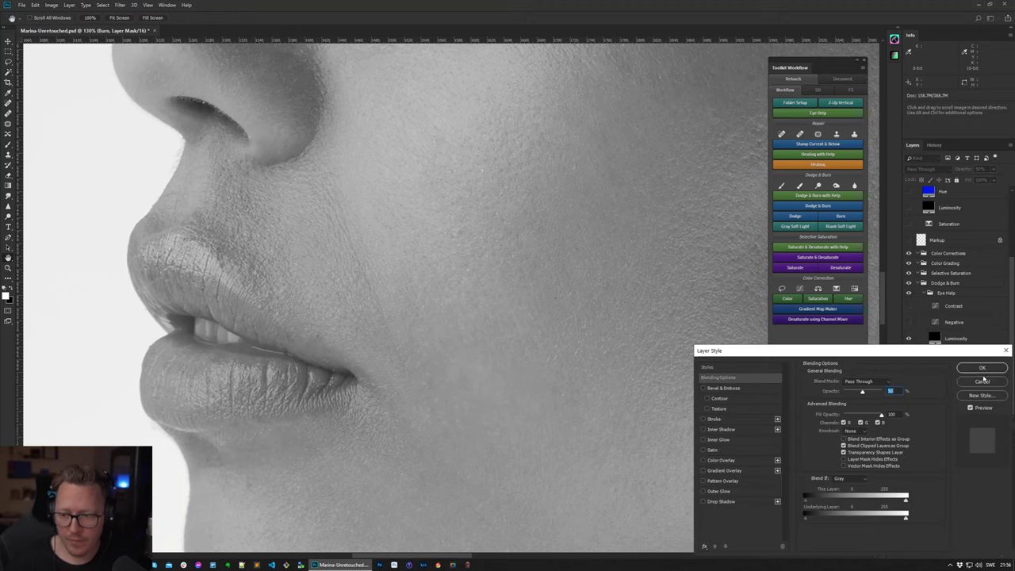
{"action": "left_click", "coordinate": [982, 381]}
{"action": "double_click", "coordinate": [960, 355]}
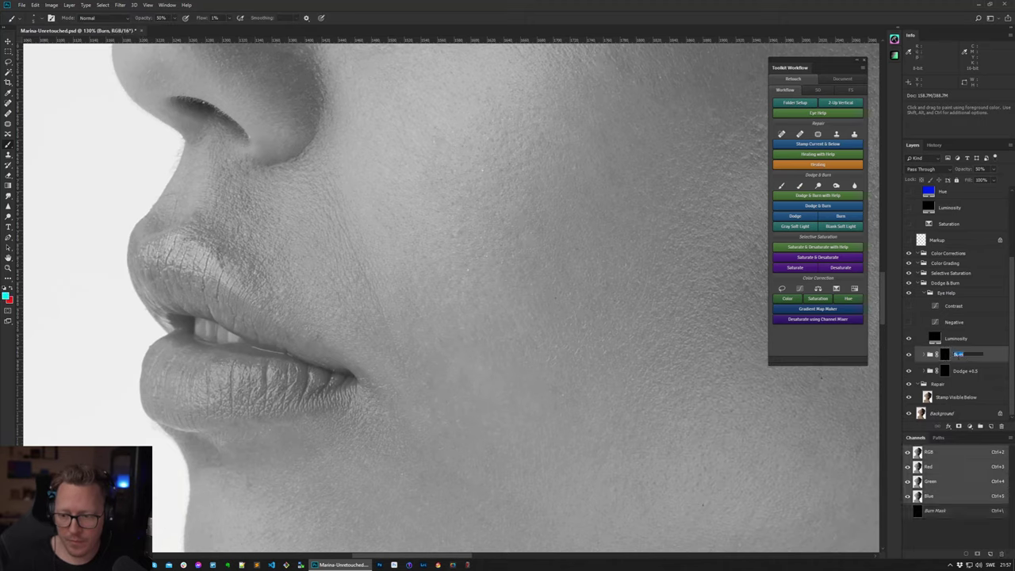
{"action": "type", "text": "Burn -0."}
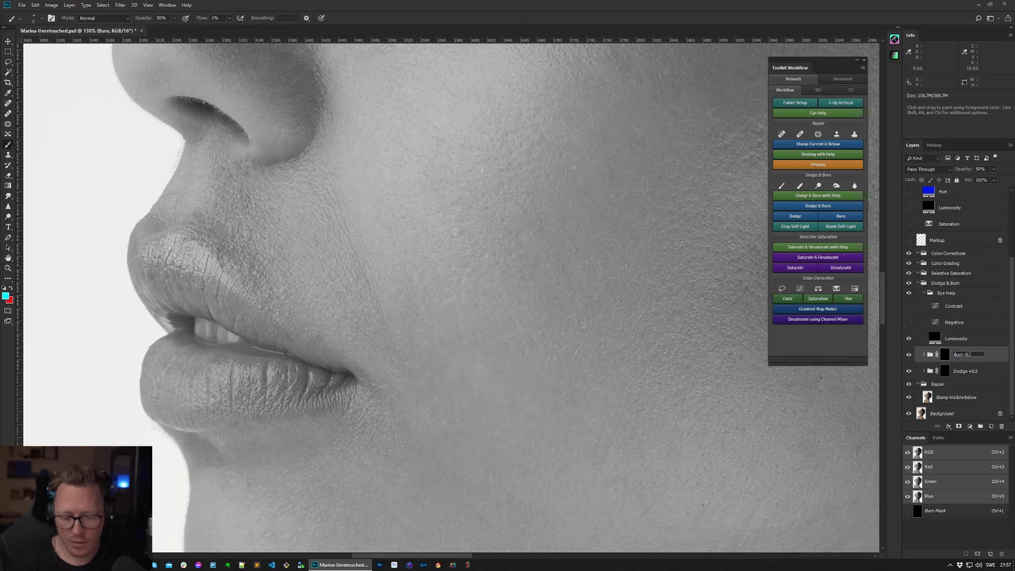
{"action": "type", "text": "5"}
{"action": "key", "text": "Return"}
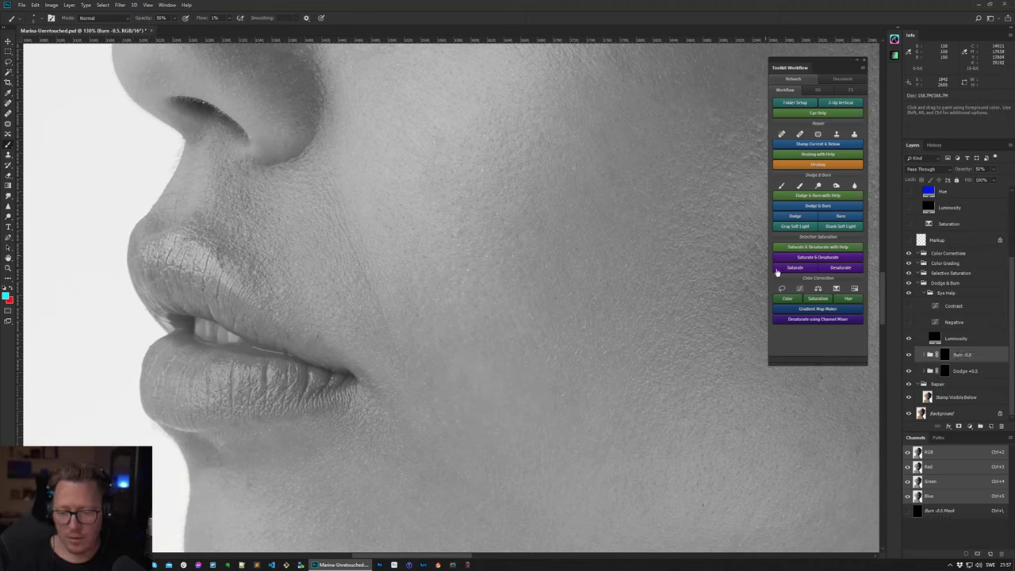
- Add another Dodge group with a black mask and place it between the Burn -0.5 and Dodge +0.5 groups
{"action": "left_click", "coordinate": [801, 217]}
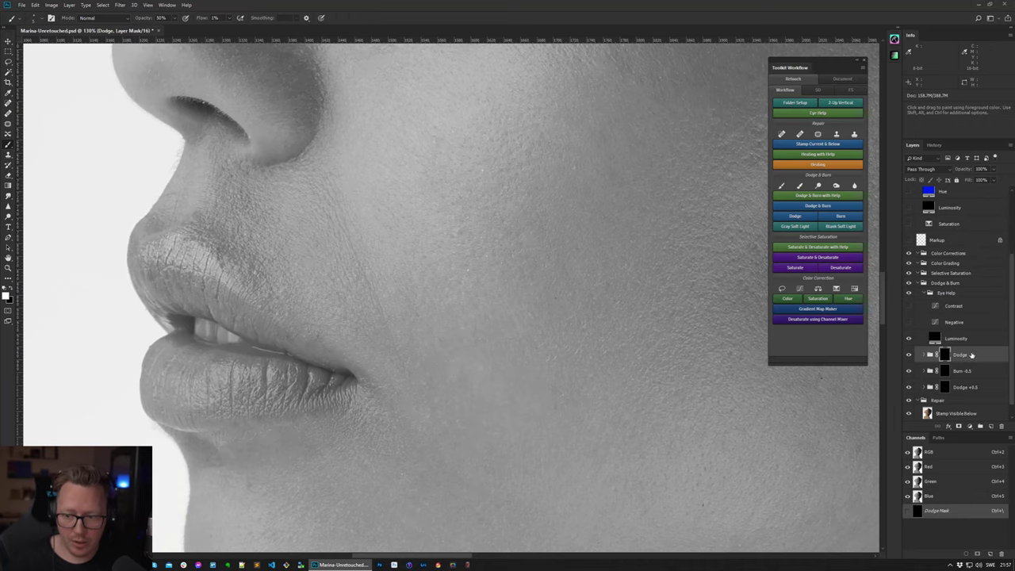
{"action": "left_click_drag", "start_coordinate": [972, 354], "coordinate": [969, 381]}
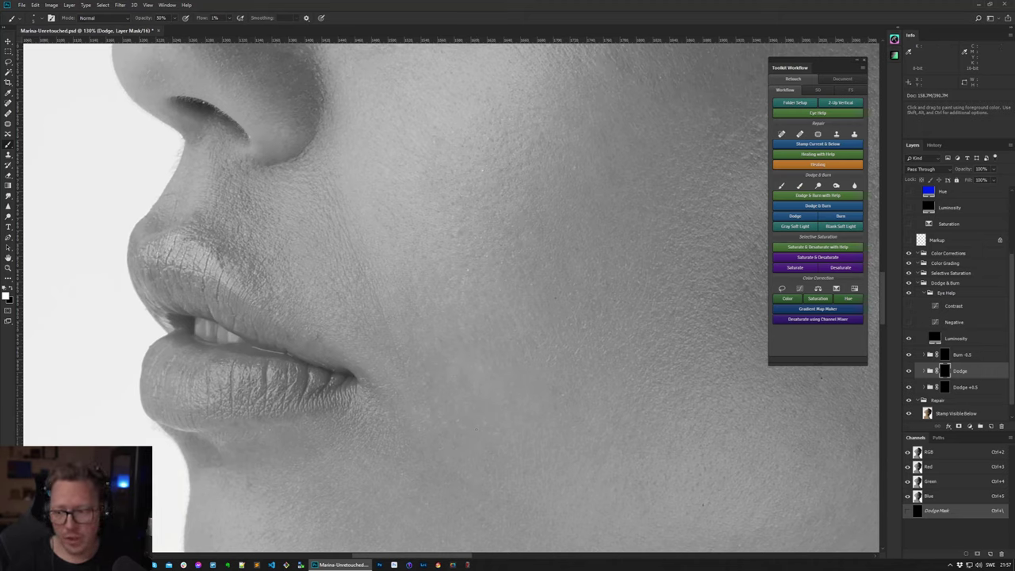
- Heal the small spots above the upper lip and on the tip of the nose on the Stamp Visible Below layer with the Spot Healing Brush
{"action": "scroll", "coordinate": [986, 381], "scroll_direction": "down", "scroll_amount": 1}
{"action": "left_click", "coordinate": [960, 398]}
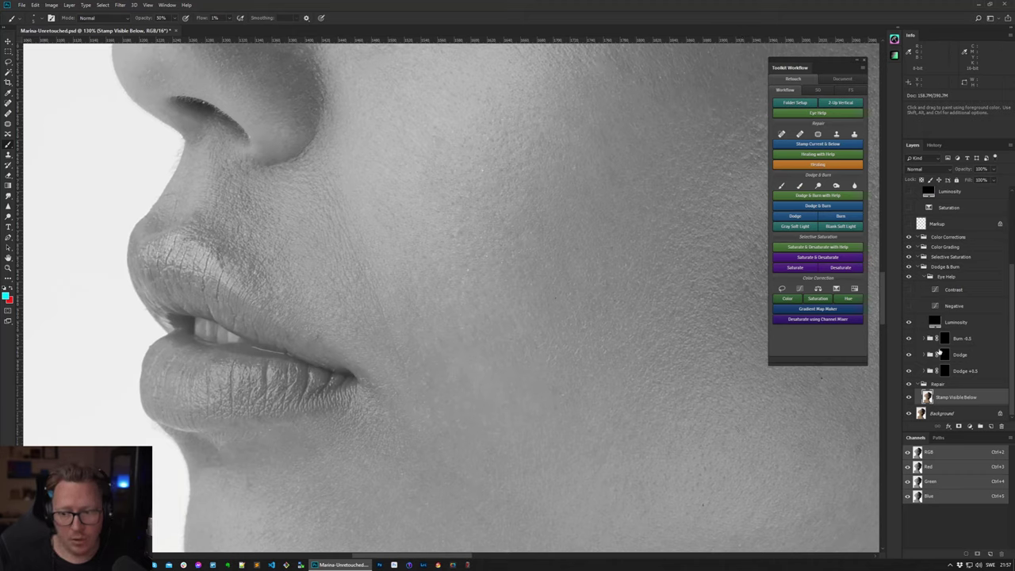
{"action": "left_click", "coordinate": [782, 135]}
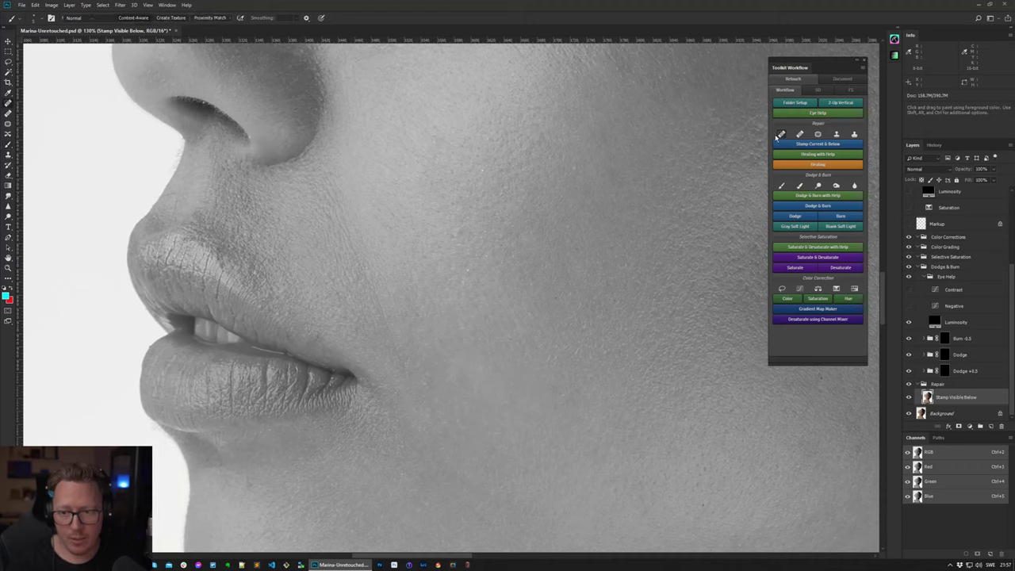
{"action": "mouse_move", "coordinate": [170, 227]}
{"action": "left_mouse_down"}
{"action": "mouse_move", "coordinate": [173, 193]}
{"action": "mouse_move", "coordinate": [164, 200]}
{"action": "left_mouse_up"}
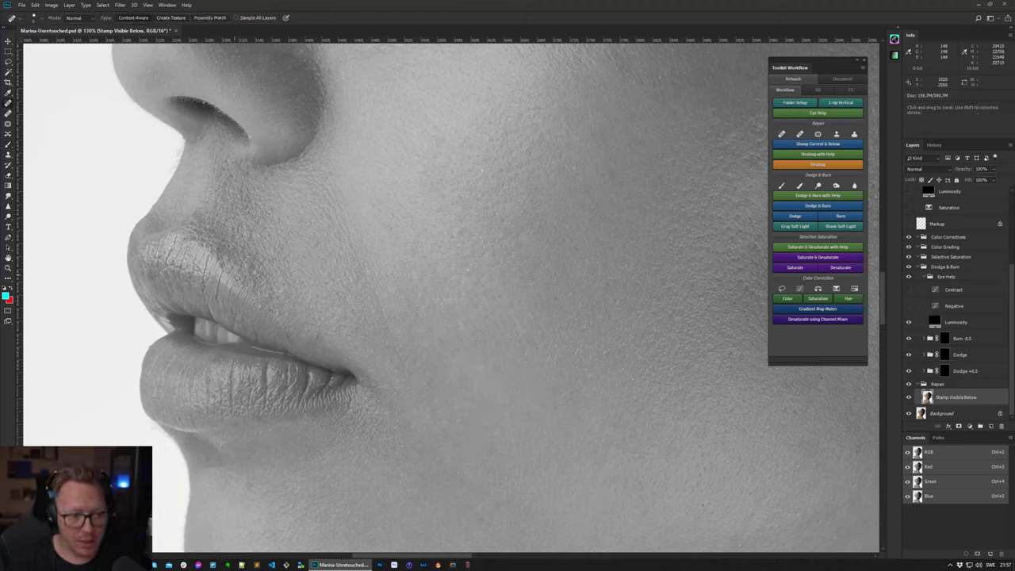
{"action": "left_click_drag", "start_coordinate": [352, 210], "coordinate": [437, 386]}
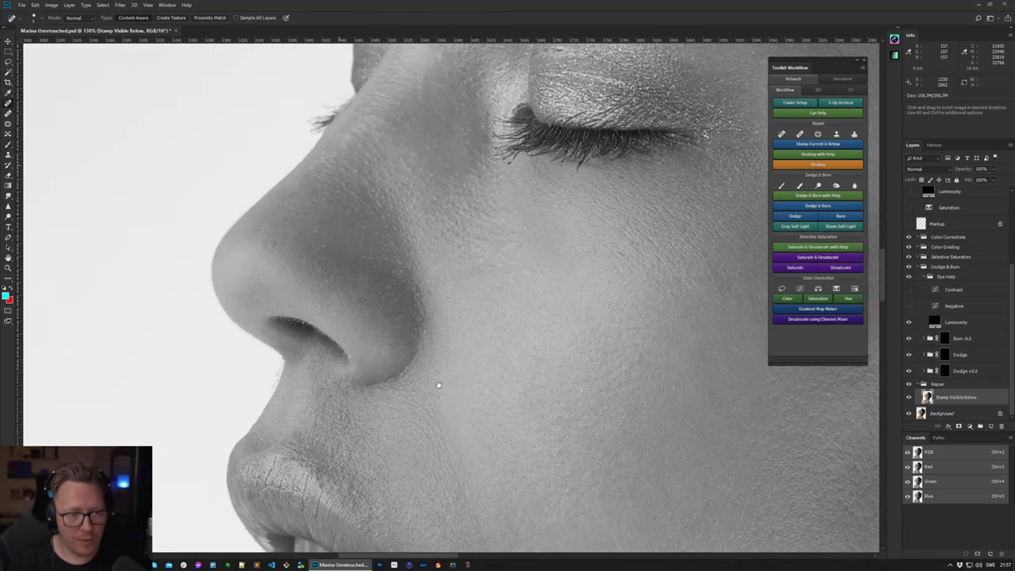
{"action": "left_click", "coordinate": [315, 230]}
{"action": "left_click", "coordinate": [278, 218]}
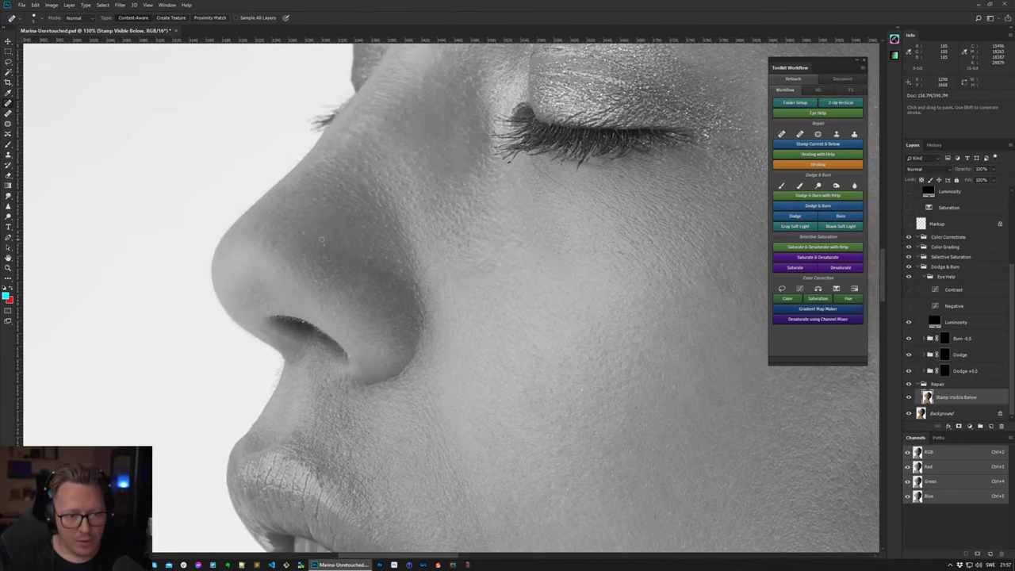
{"action": "left_click", "coordinate": [365, 256]}
- Heal the small spots along the side and bridge of the nose up to the inner corner of the eye
{"action": "left_click_drag", "start_coordinate": [384, 179], "coordinate": [394, 240]}
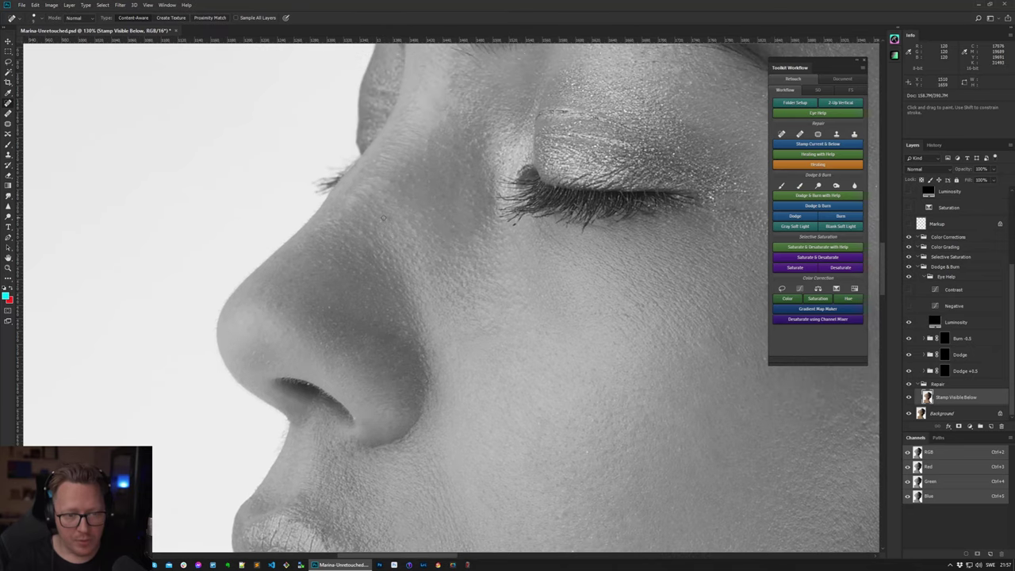
{"action": "left_click", "coordinate": [381, 222]}
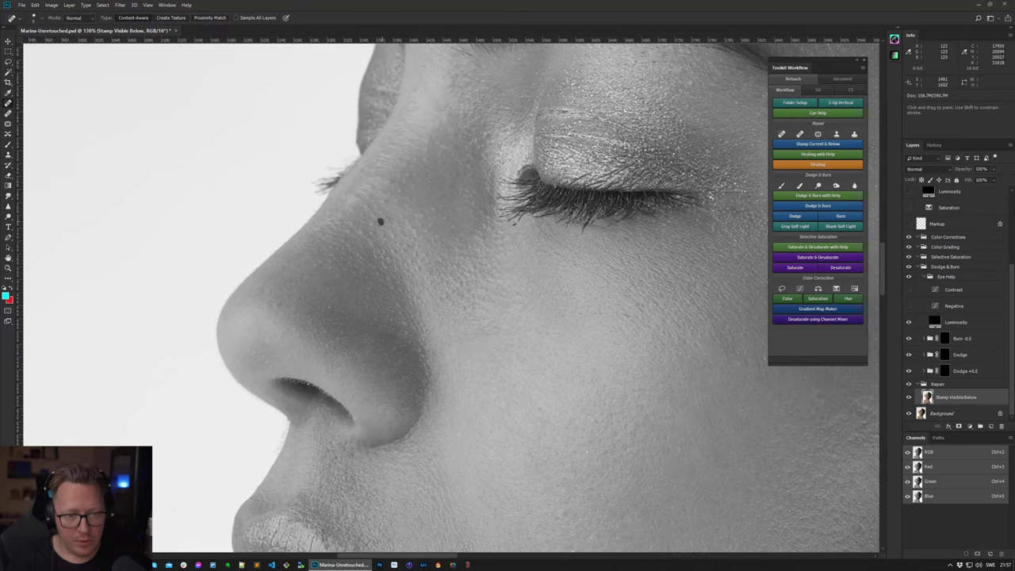
{"action": "left_click", "coordinate": [398, 172]}
{"action": "left_click", "coordinate": [399, 183]}
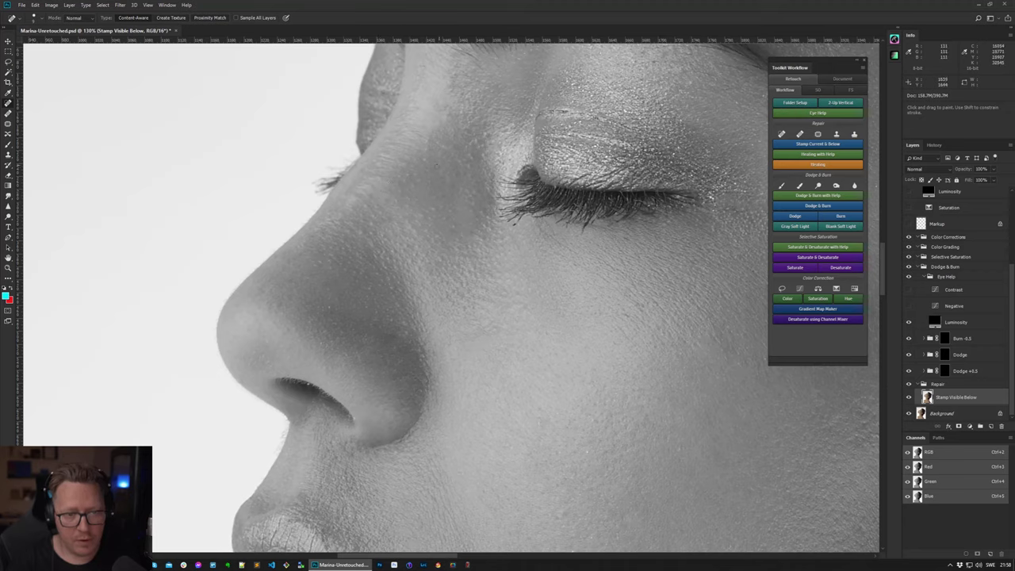
{"action": "left_click", "coordinate": [425, 168]}
{"action": "left_click", "coordinate": [425, 160]}
{"action": "left_click", "coordinate": [472, 155]}
{"action": "left_click", "coordinate": [471, 144]}
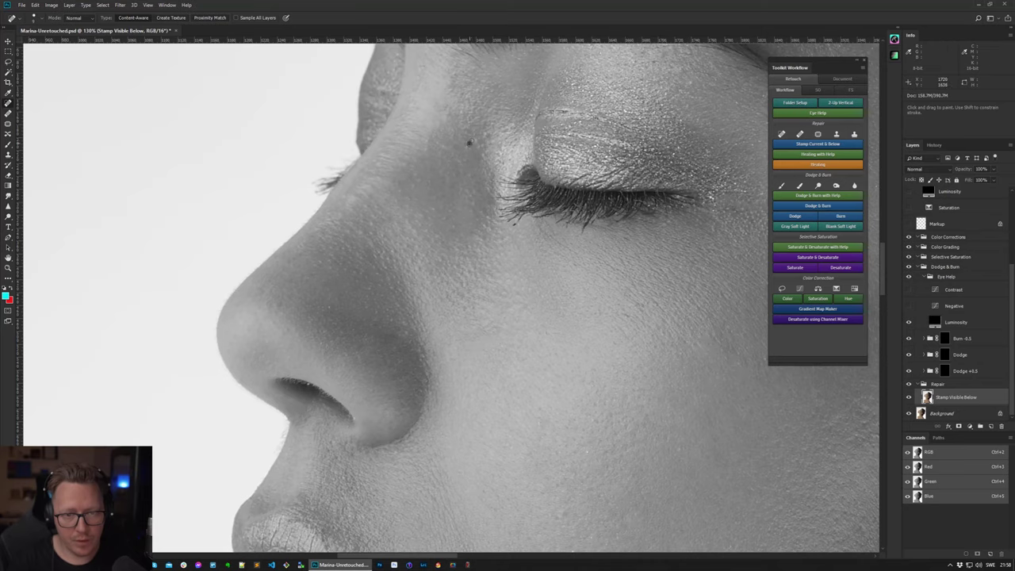
{"action": "left_click", "coordinate": [485, 134]}
{"action": "left_click", "coordinate": [507, 106]}
- Dodge dark patches on the face on the Dodge +0.5 mask, and burn light patches on the Burn -0.5 mask
{"action": "left_click_drag", "start_coordinate": [609, 187], "coordinate": [523, 192]}
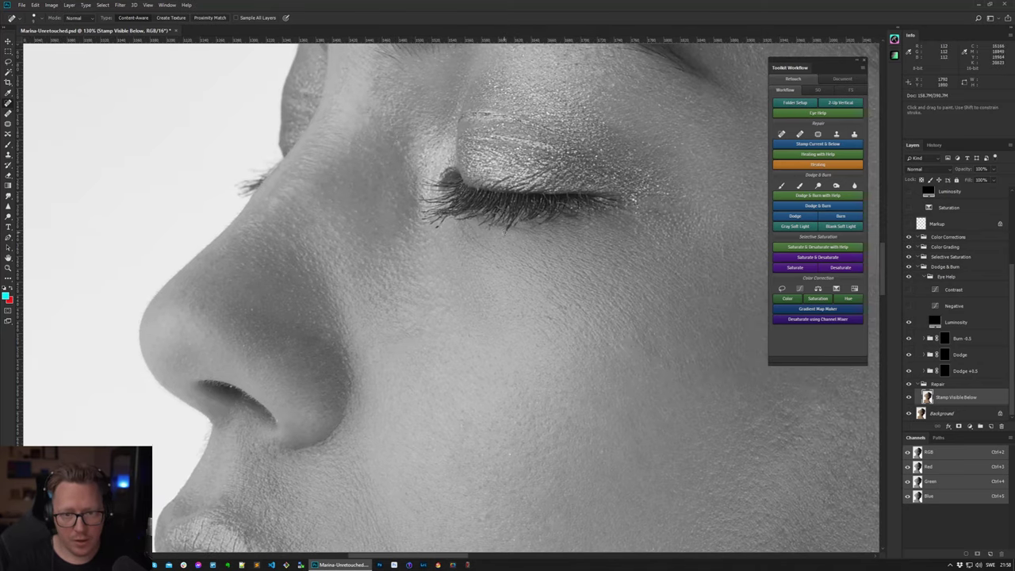
{"action": "key", "text": "z"}
{"action": "left_click_drag", "start_coordinate": [496, 228], "coordinate": [444, 230]}
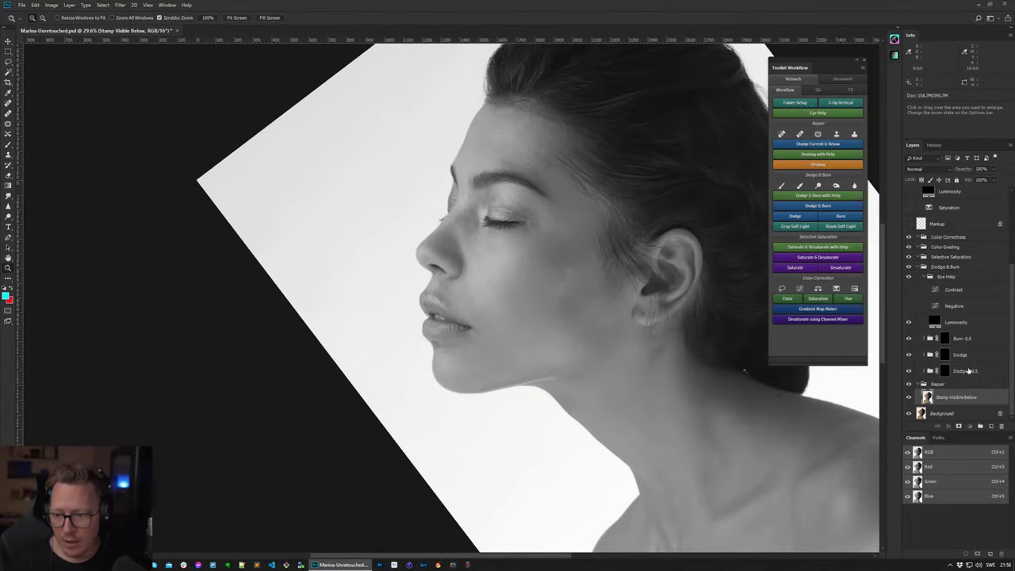
{"action": "left_click", "coordinate": [968, 370]}
{"action": "key", "text": "b"}
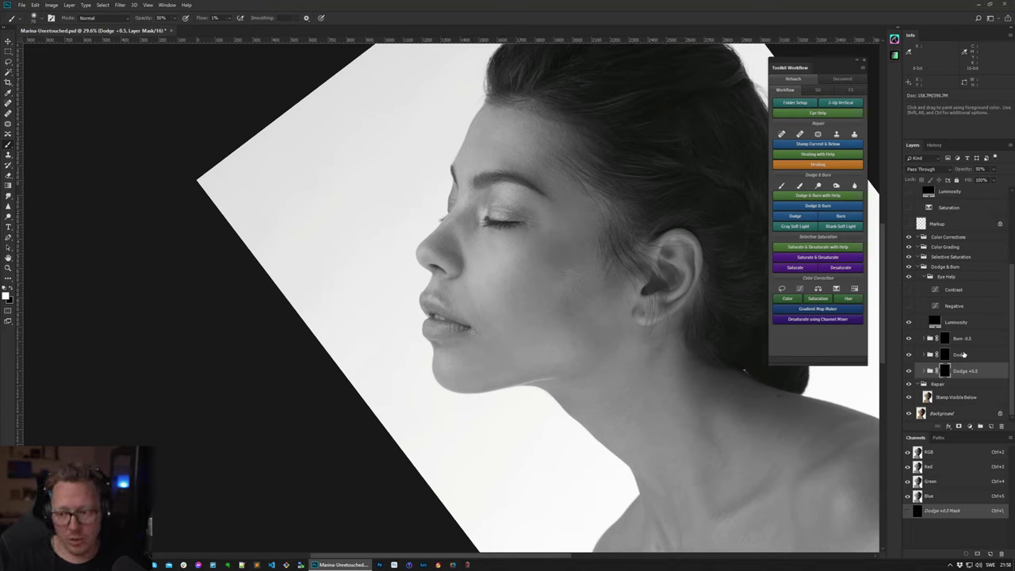
{"action": "left_click", "coordinate": [962, 355]}
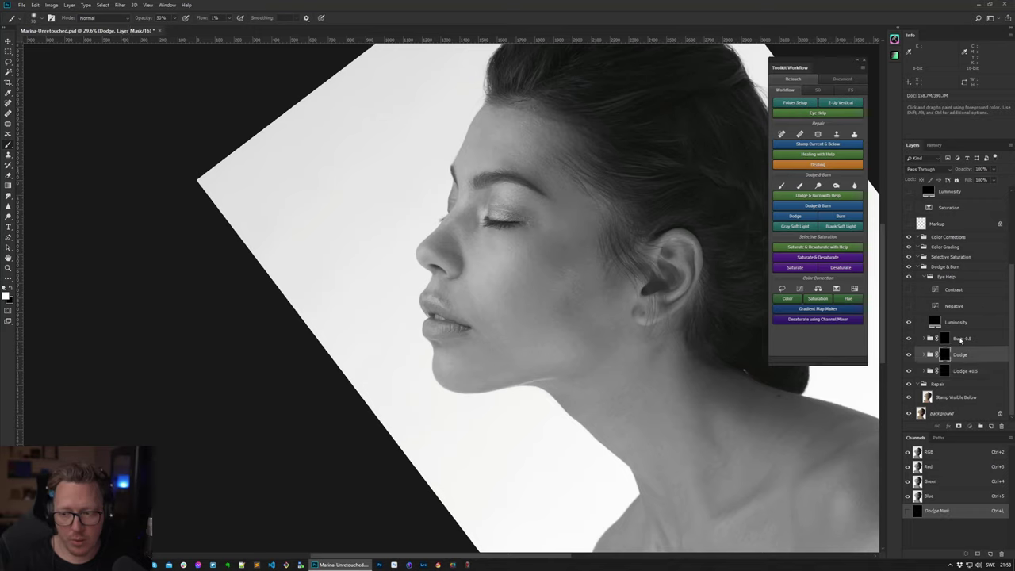
{"action": "left_click", "coordinate": [962, 340]}
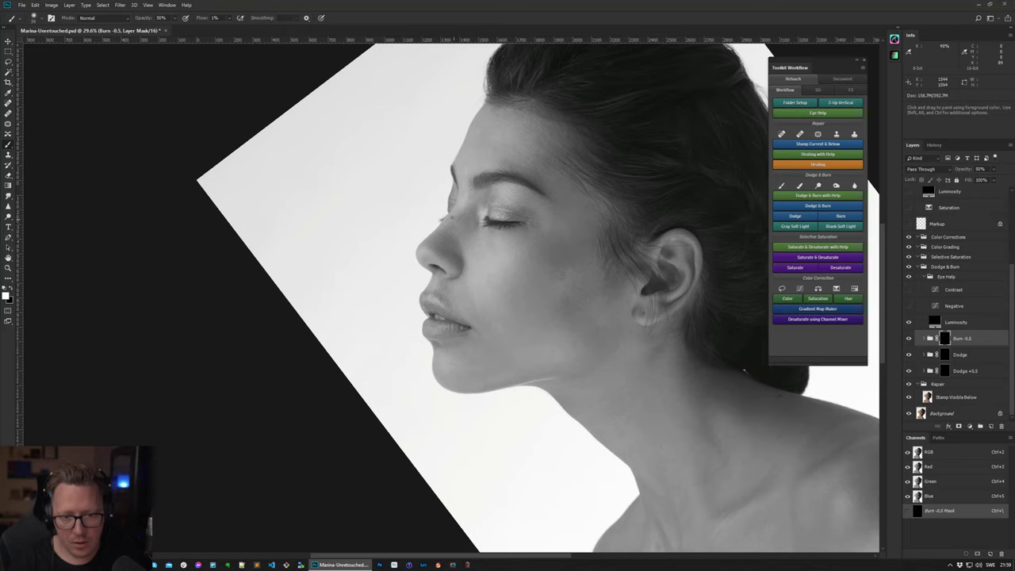
- Dodge the dark patches on the cheek and beside the mouth on the mask of the new Dodge group
{"action": "left_click", "coordinate": [948, 356]}
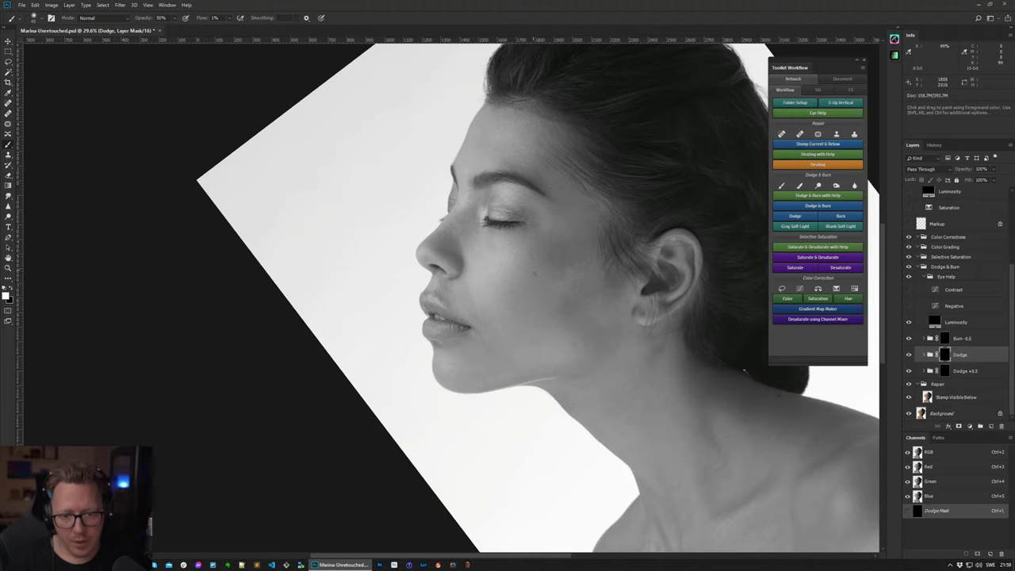
{"action": "key", "text": "r"}
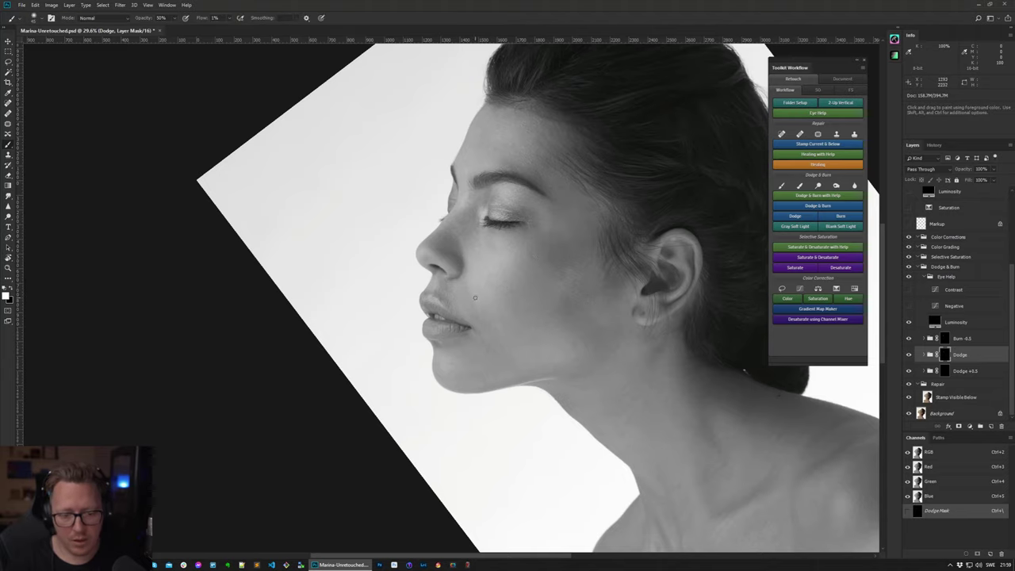
{"action": "left_click_drag", "start_coordinate": [469, 325], "coordinate": [496, 335]}
{"action": "key", "text": "b"}
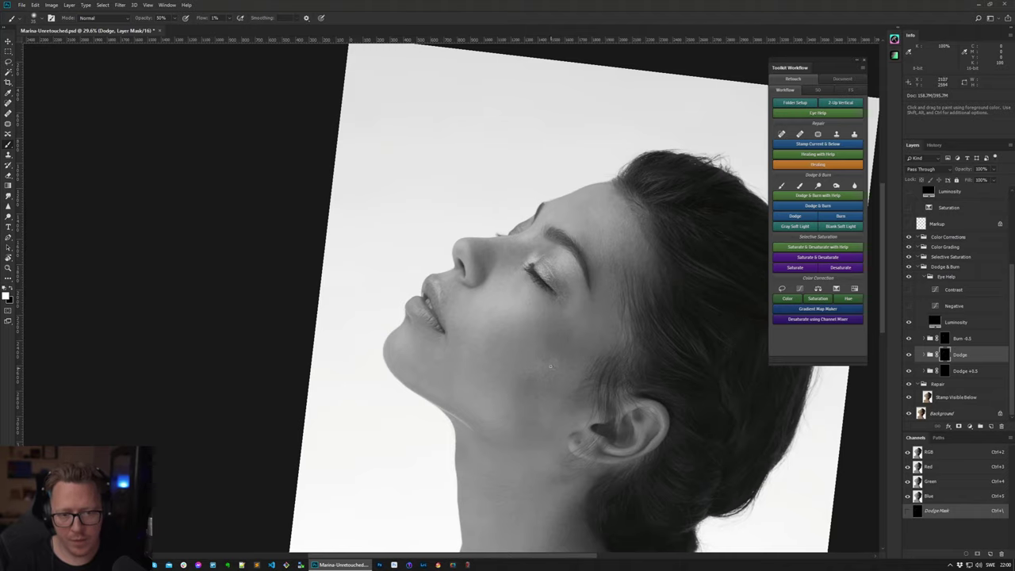
- Reset the canvas rotation and examine the tones on the forehead close up and across the whole portrait
{"action": "key", "text": "r"}
{"action": "key", "text": "Escape"}
{"action": "key", "text": "z"}
{"action": "left_click", "coordinate": [524, 269], "text": "alt"}
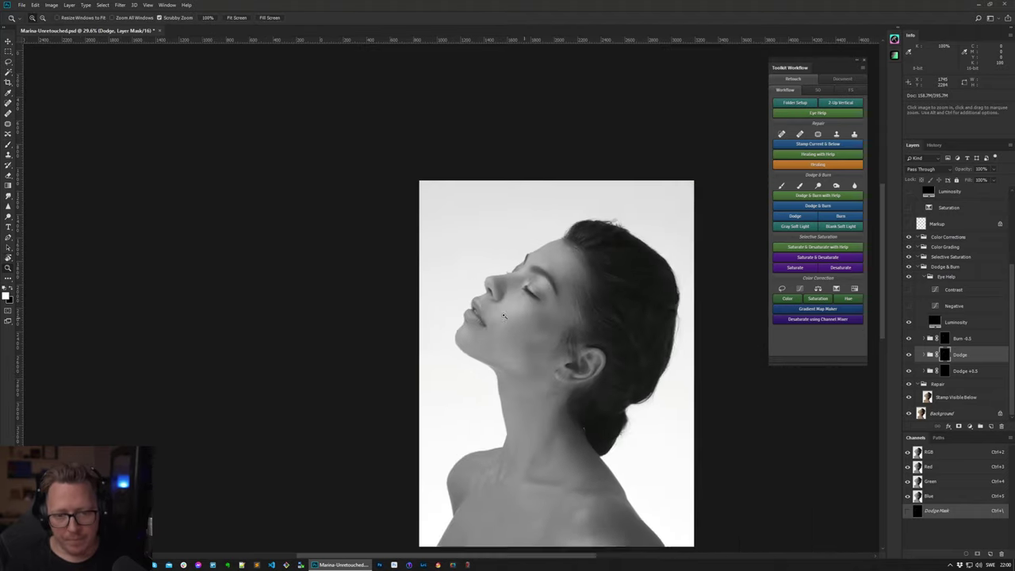
{"action": "left_click", "coordinate": [503, 223]}
{"action": "left_click", "coordinate": [485, 207]}
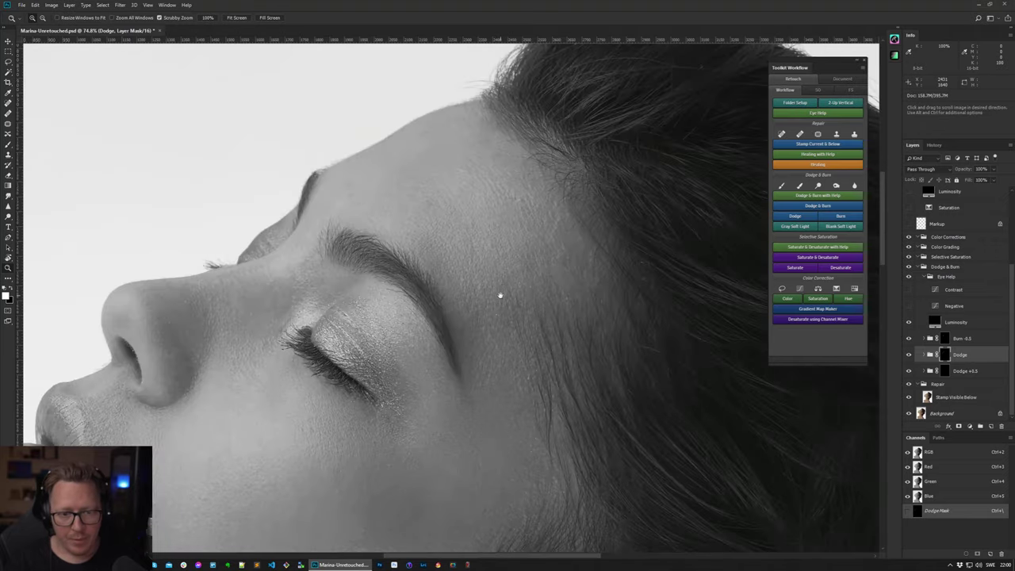
{"action": "left_click_drag", "start_coordinate": [499, 294], "coordinate": [442, 301]}
{"action": "left_click_drag", "start_coordinate": [422, 303], "coordinate": [404, 304]}
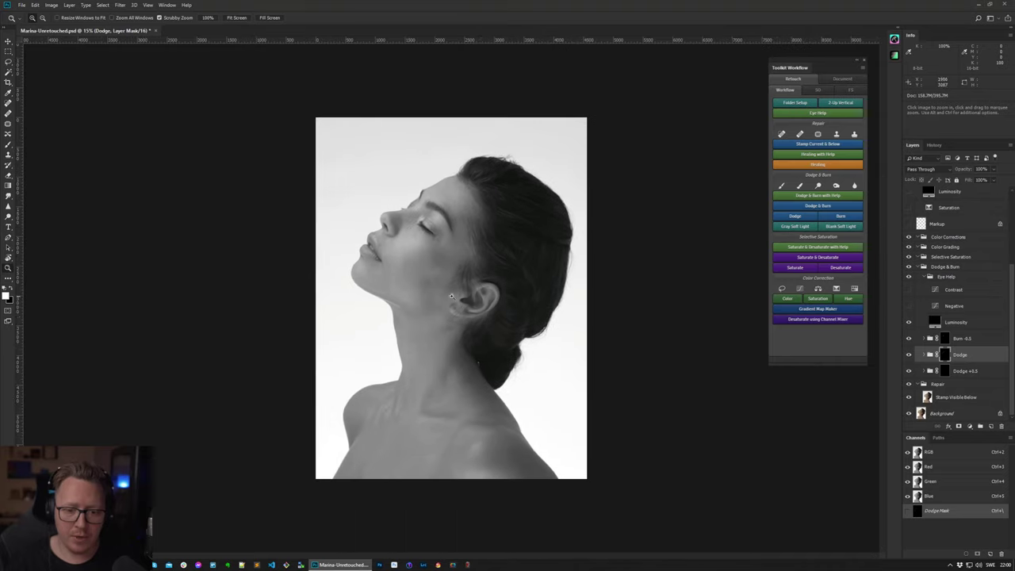
- Dodge dark areas on the neck on the Dodge mask, and turn on the Contrast help layer to judge the tones
{"action": "key", "text": "j"}
{"action": "key", "text": "b"}
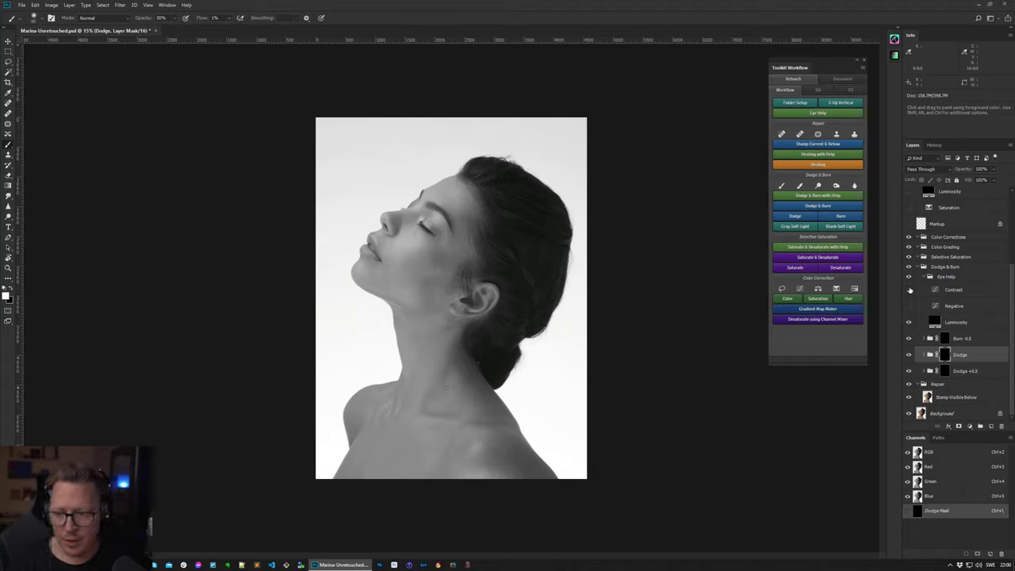
{"action": "left_click", "coordinate": [909, 289]}
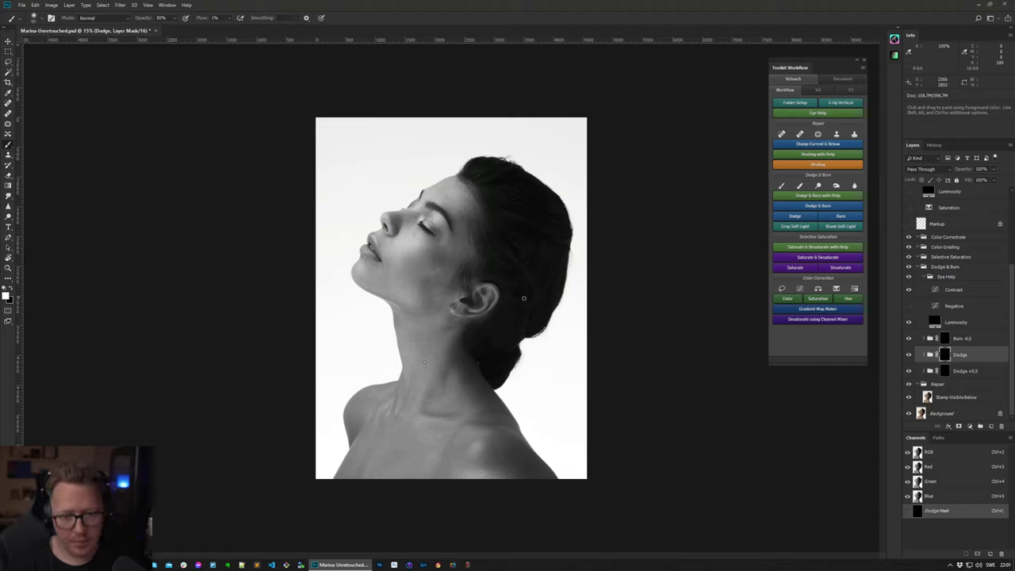
- Add another Burn group with a black mask above the Burn -0.5 group
{"action": "left_click", "coordinate": [965, 340]}
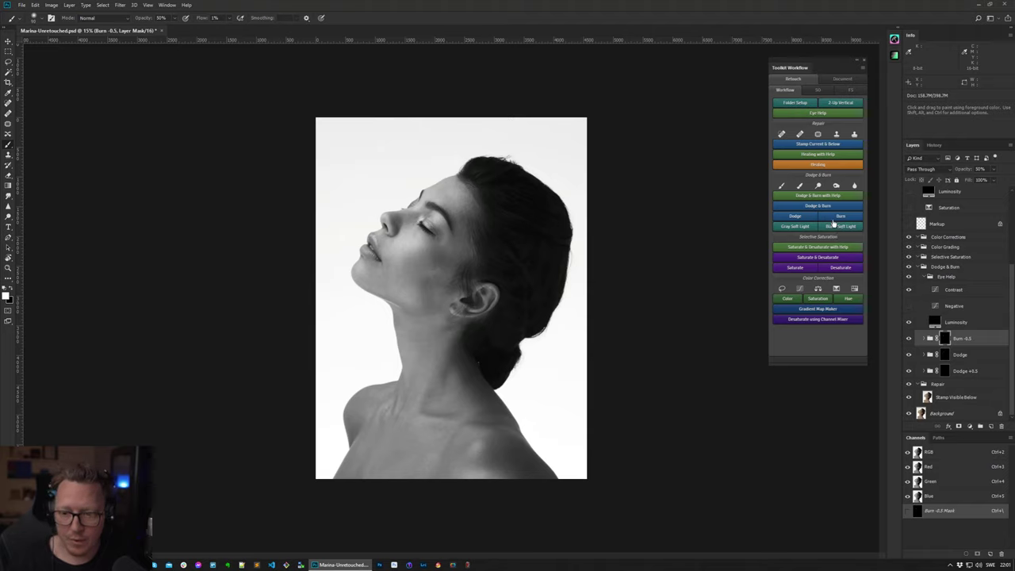
{"action": "left_click", "coordinate": [842, 217]}
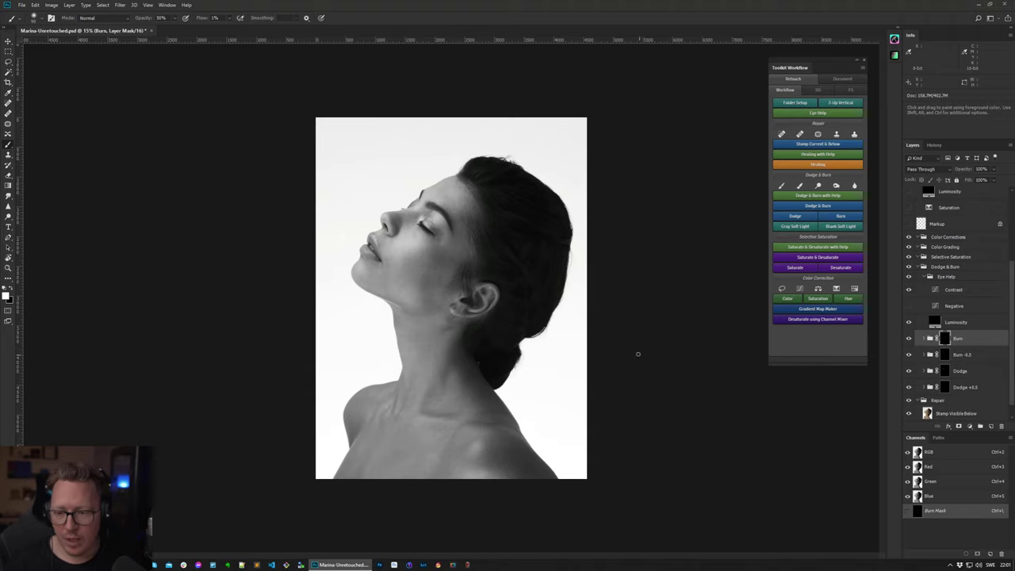
- Paint on the Dodge mask and then on the Burn -0.5 mask to even the remaining dark and light patches of skin
{"action": "left_click", "coordinate": [965, 372]}
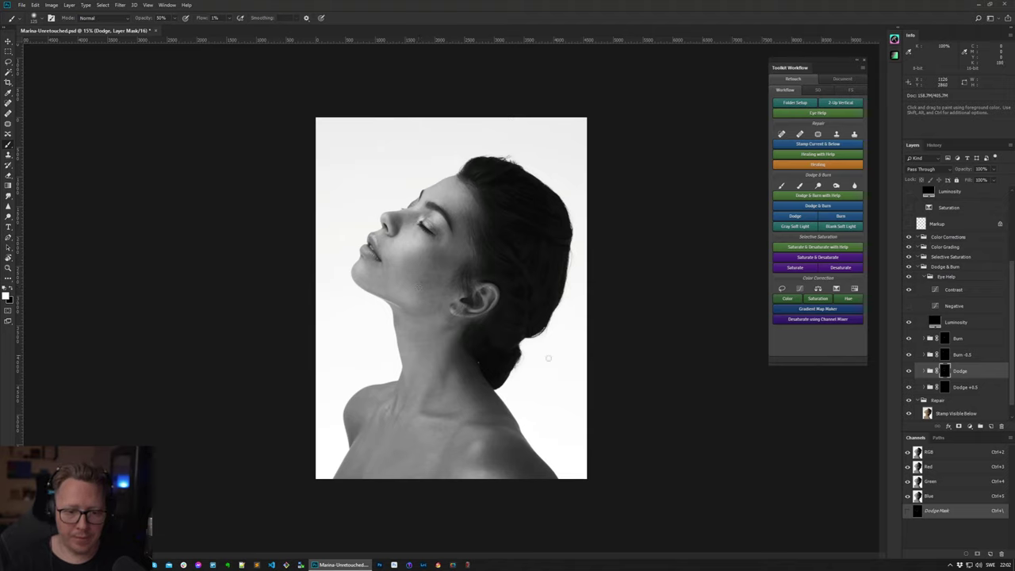
{"action": "left_click", "coordinate": [962, 354]}
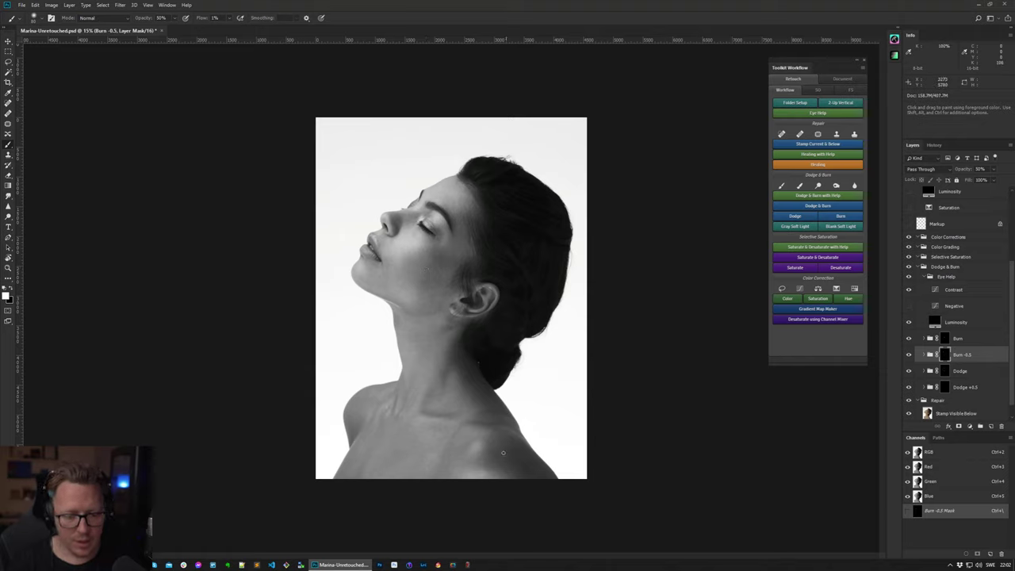
{"action": "key", "text": "r"}
{"action": "left_click_drag", "start_coordinate": [476, 323], "coordinate": [272, 404]}
{"action": "key", "text": "z"}
{"action": "mouse_move", "coordinate": [429, 284]}
{"action": "left_mouse_down"}
{"action": "mouse_move", "coordinate": [512, 265]}
{"action": "mouse_move", "coordinate": [444, 287]}
{"action": "mouse_move", "coordinate": [476, 289]}
{"action": "mouse_move", "coordinate": [465, 292]}
{"action": "mouse_move", "coordinate": [462, 274]}
{"action": "left_mouse_up"}
{"action": "key", "text": "b"}
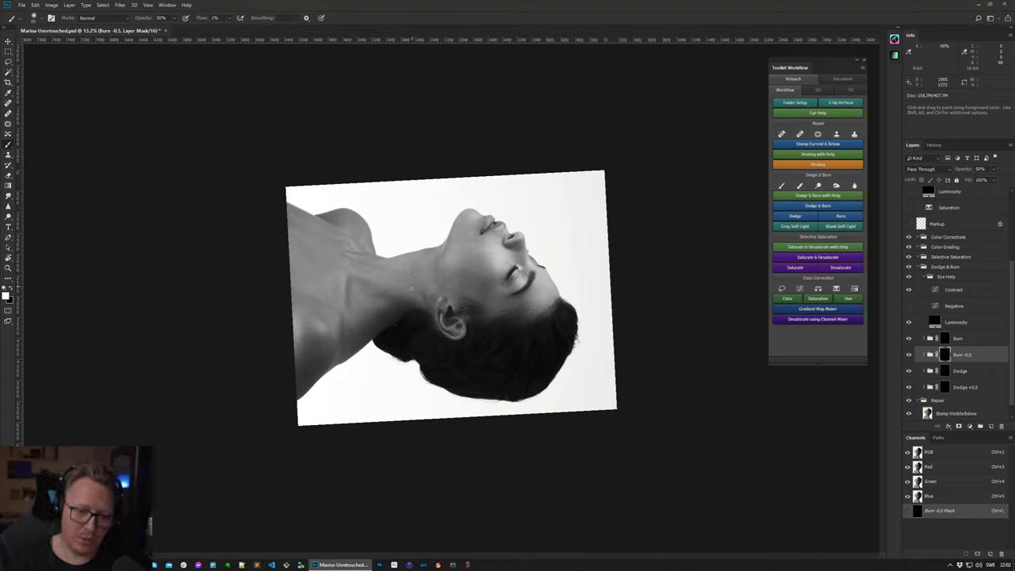
- Reset the canvas rotation and hide the Contrast and Luminosity help layers to show the whole portrait in colour
{"action": "key", "text": "r"}
{"action": "key", "text": "Escape"}
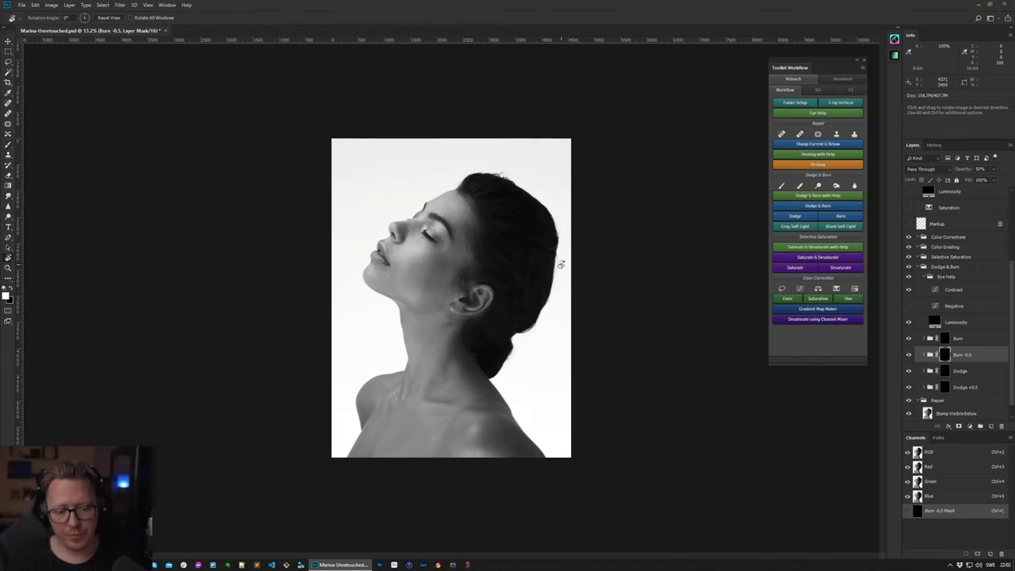
{"action": "key", "text": "ctrl+0"}
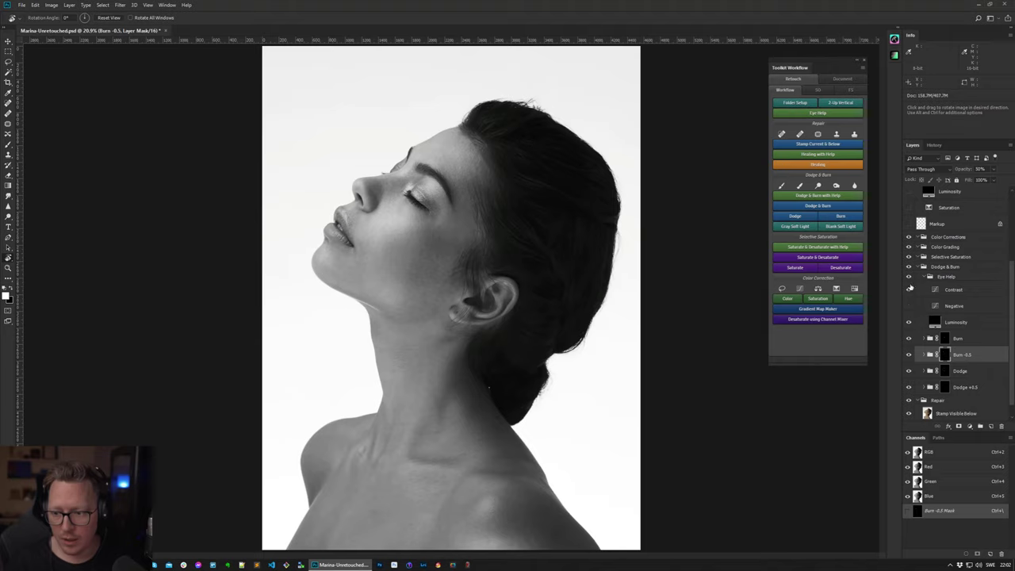
{"action": "left_click", "coordinate": [909, 322]}
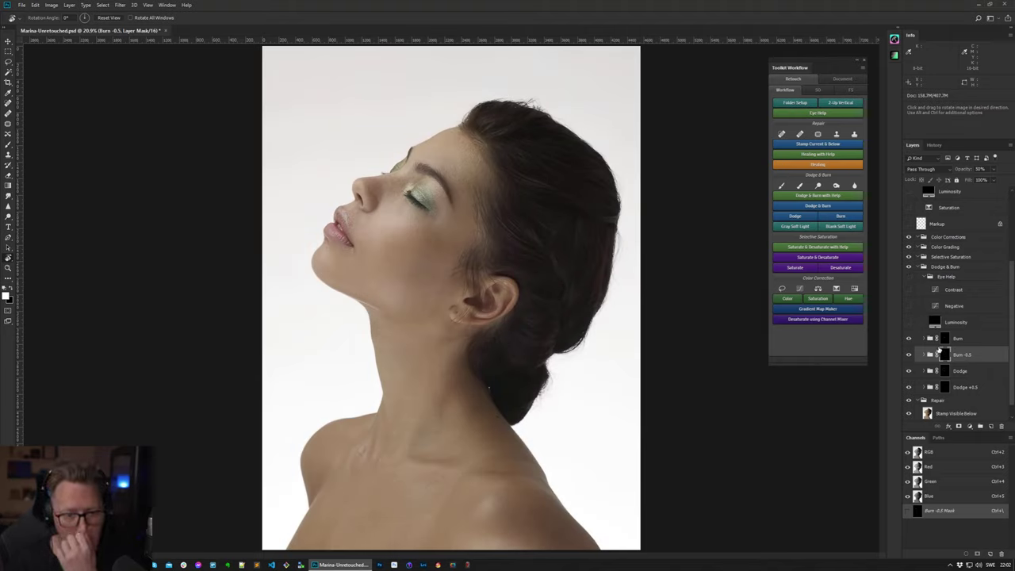
- Review the contents of the Dodge & Burn group and the Stamp Visible Below layer in the Repair group
{"action": "left_click", "coordinate": [929, 268]}
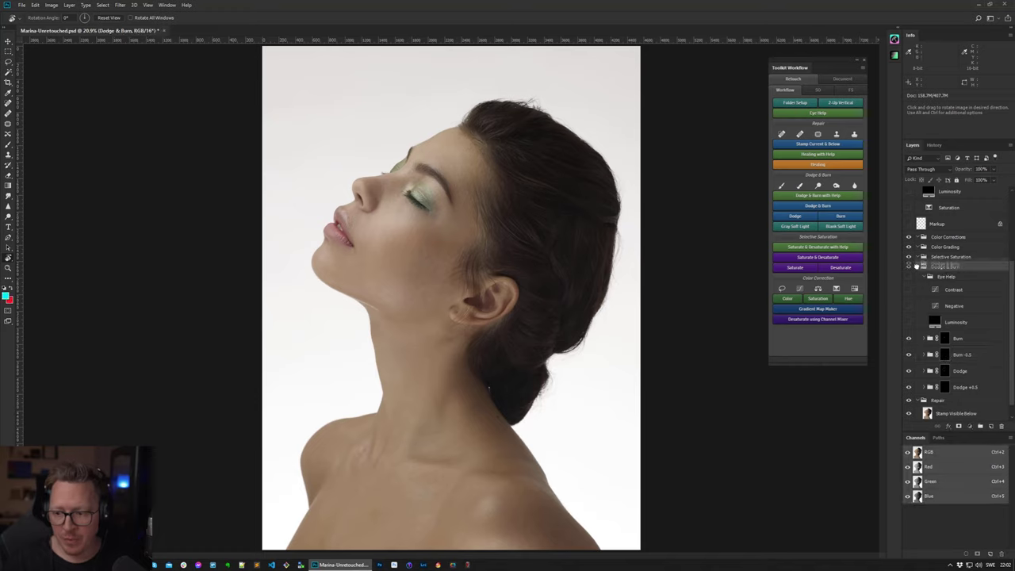
{"action": "left_click", "coordinate": [920, 268]}
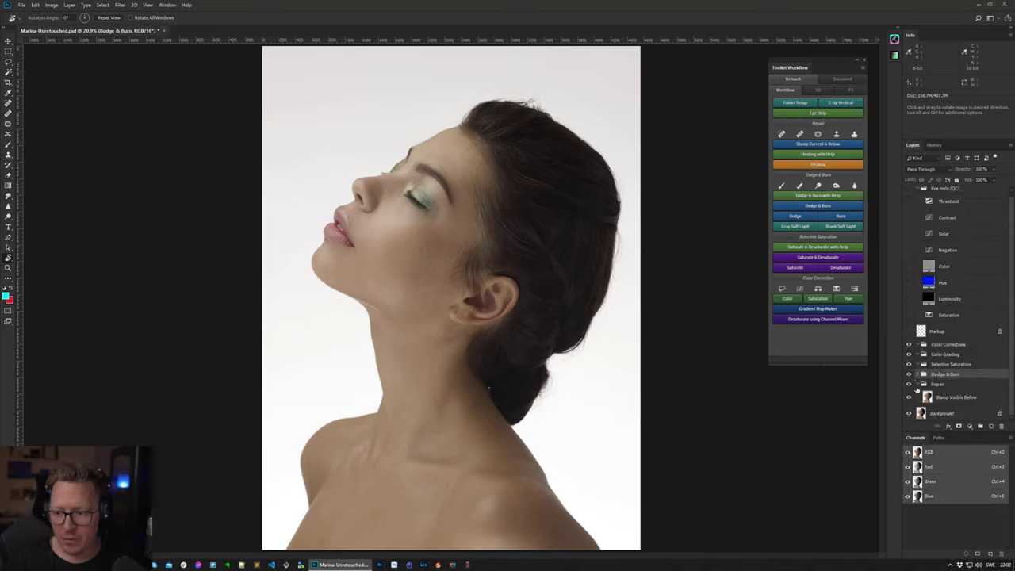
{"action": "left_click", "coordinate": [918, 375]}
{"action": "scroll", "coordinate": [951, 354], "scroll_direction": "down", "scroll_amount": 5}
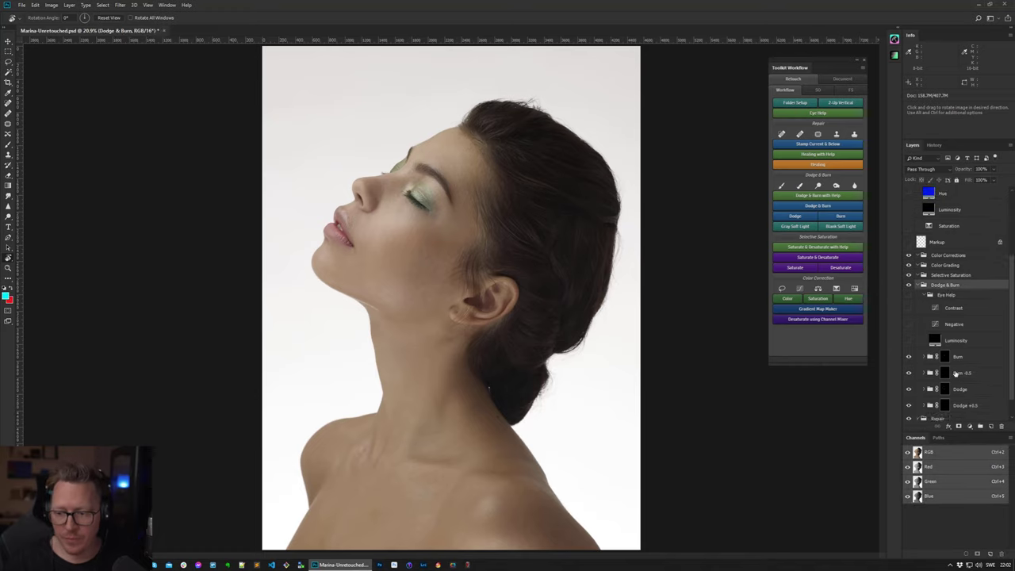
{"action": "left_click", "coordinate": [957, 397]}
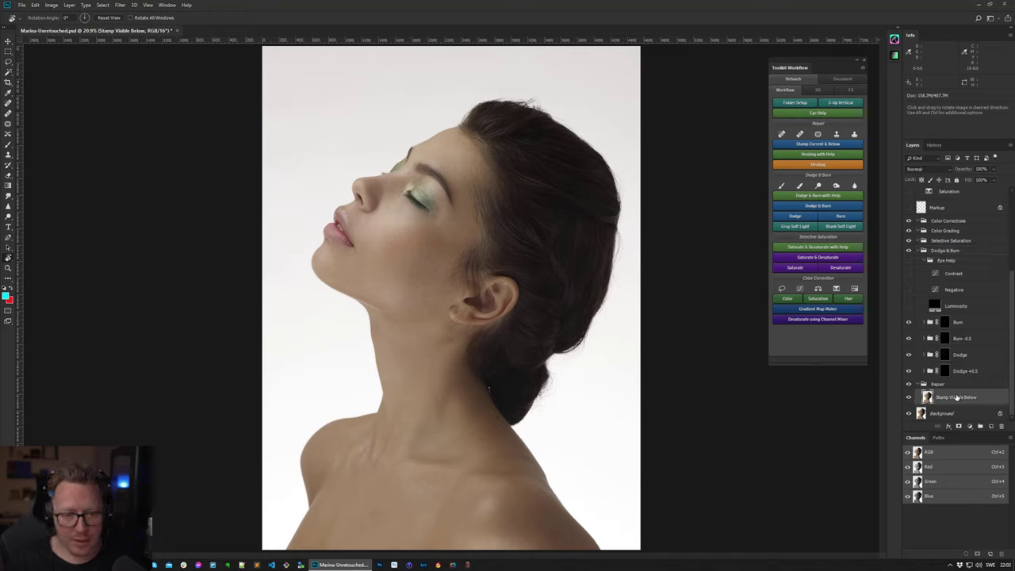
{"action": "left_click", "coordinate": [947, 252]}
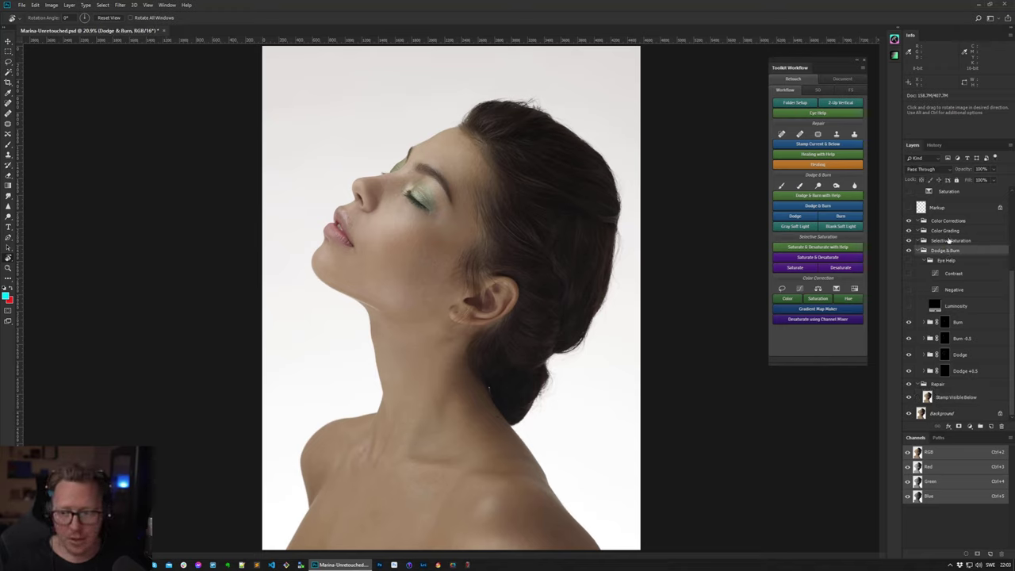
- Add masked Saturate and Desaturate layers with help layers to the Selective Saturation group, and set the brush to 100% opacity with 1% flow
{"action": "key", "text": "alt+bracketright"}
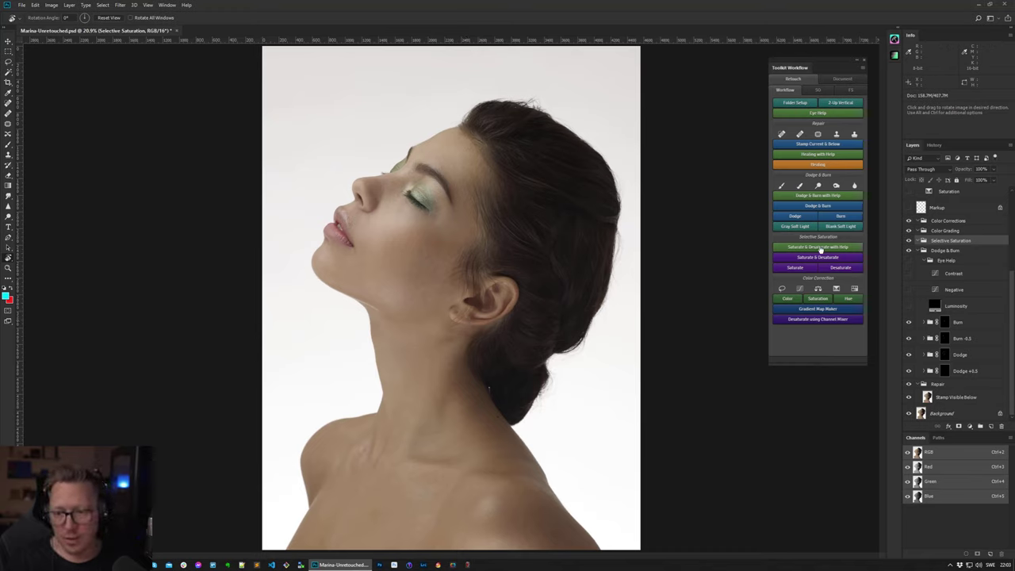
{"action": "left_click", "coordinate": [821, 248]}
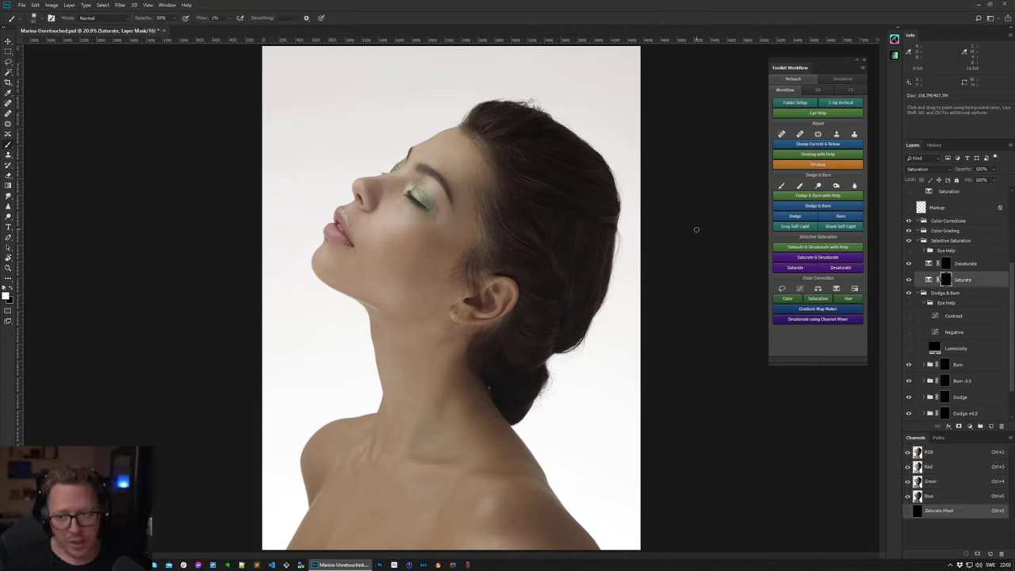
{"action": "left_click", "coordinate": [799, 188]}
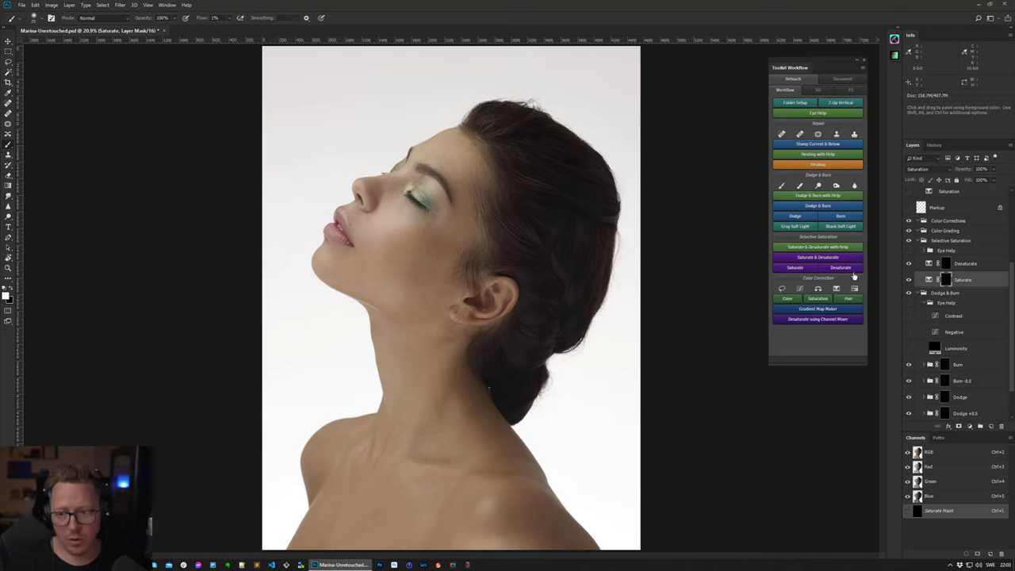
- Show the Selective Saturation help layers and paint on the Saturate mask over undersaturated skin around the nose bridge and inner eye
{"action": "left_click", "coordinate": [925, 251]}
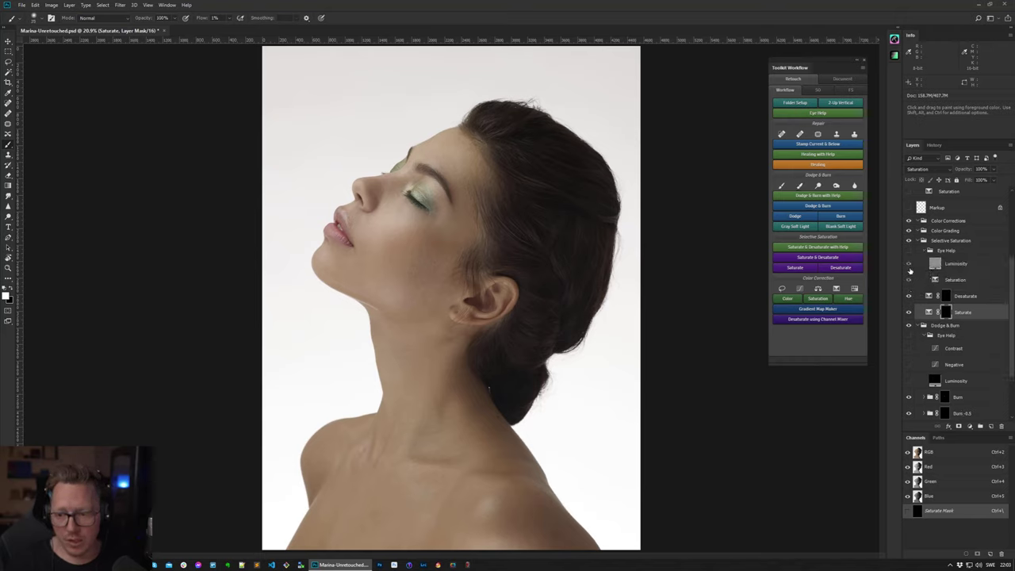
{"action": "left_click", "coordinate": [909, 251]}
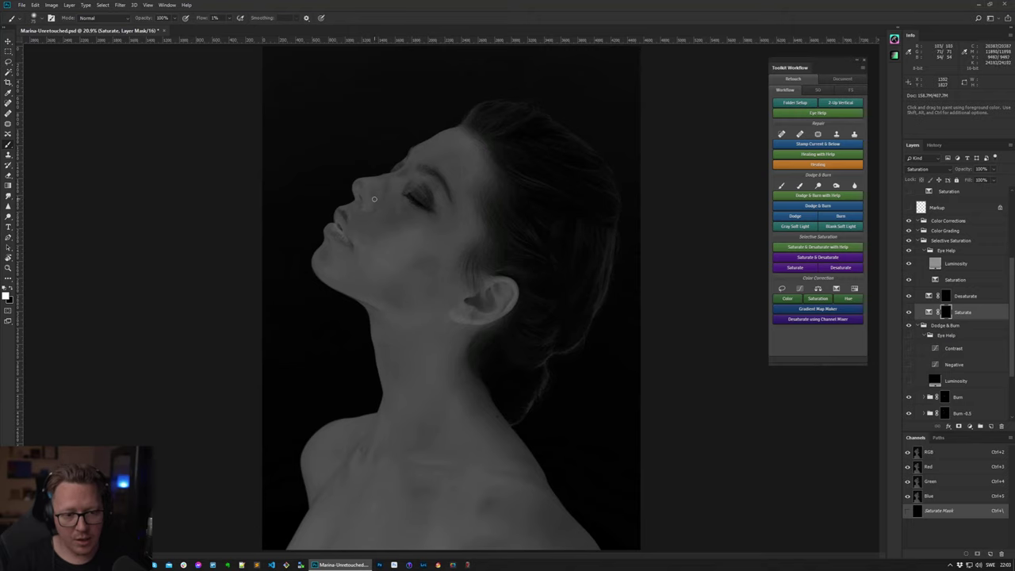
{"action": "key", "text": "ctrl+space"}
{"action": "left_click_drag", "start_coordinate": [370, 174], "coordinate": [465, 352]}
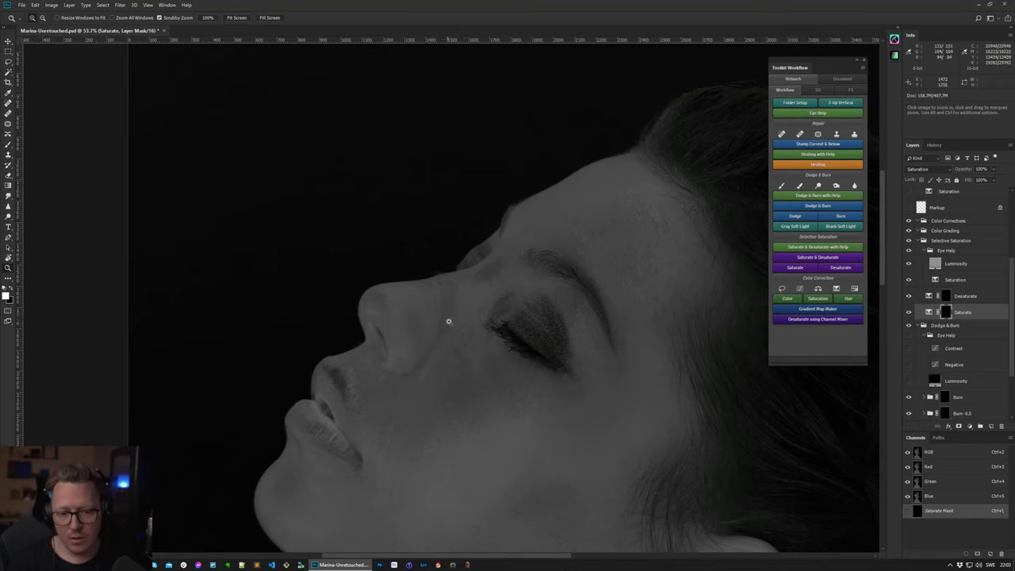
{"action": "key", "text": "b"}
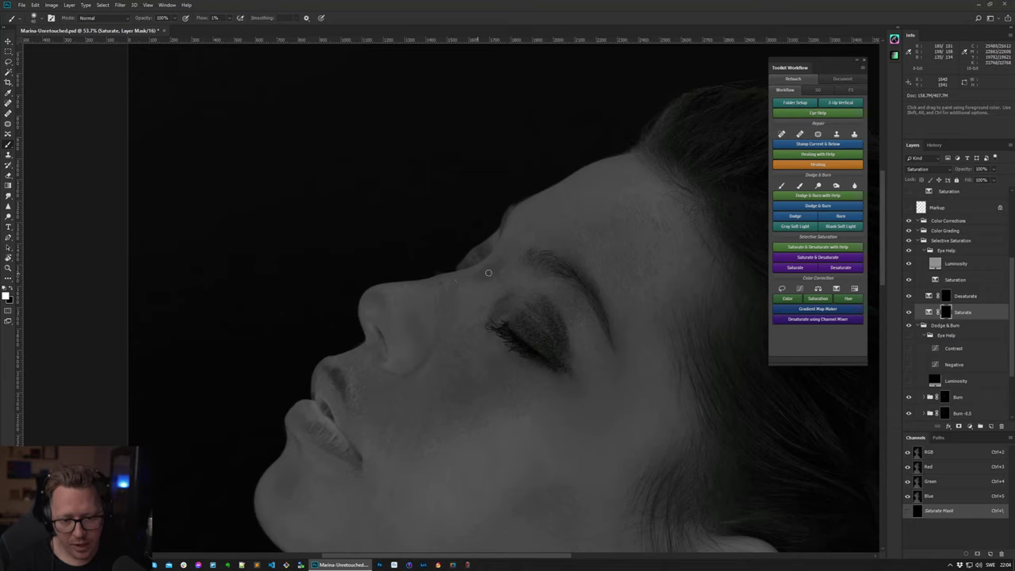
{"action": "left_click", "coordinate": [908, 251]}
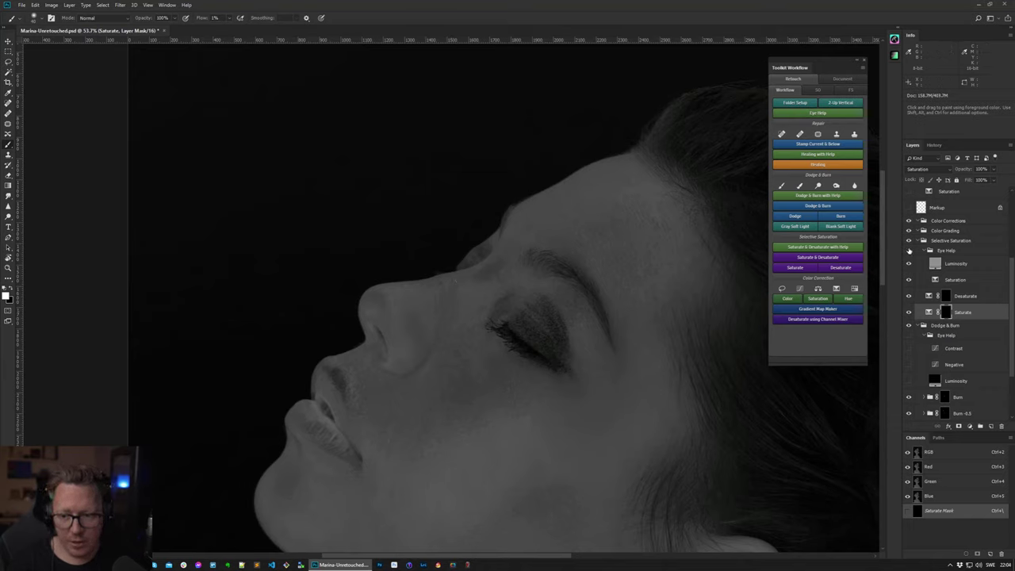
{"action": "left_click", "coordinate": [909, 251]}
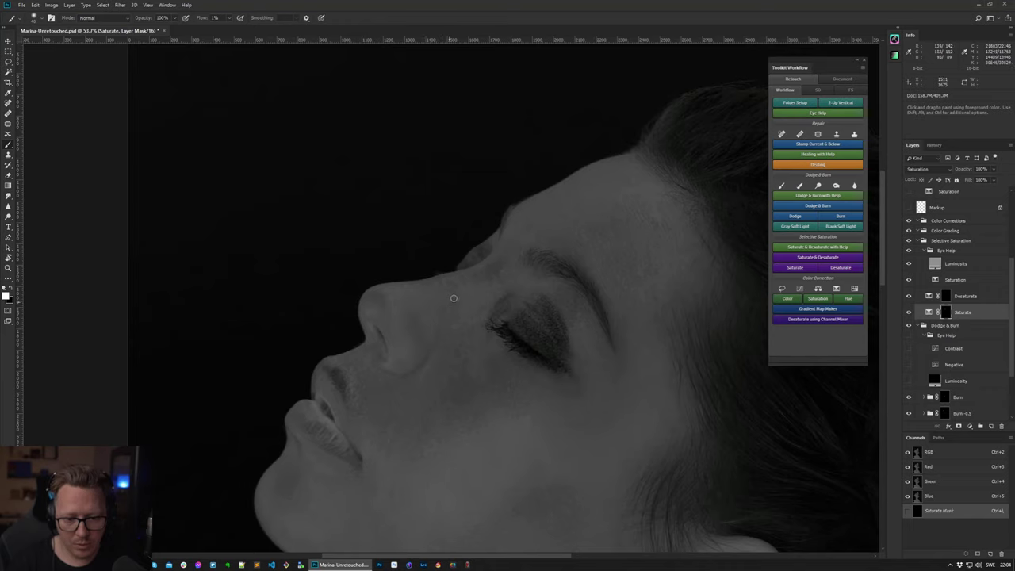
- Paint on the Desaturate mask over oversaturated patches along the jaw and ear and the fine streaks beside the mouth
{"action": "left_click_drag", "start_coordinate": [474, 402], "coordinate": [376, 184]}
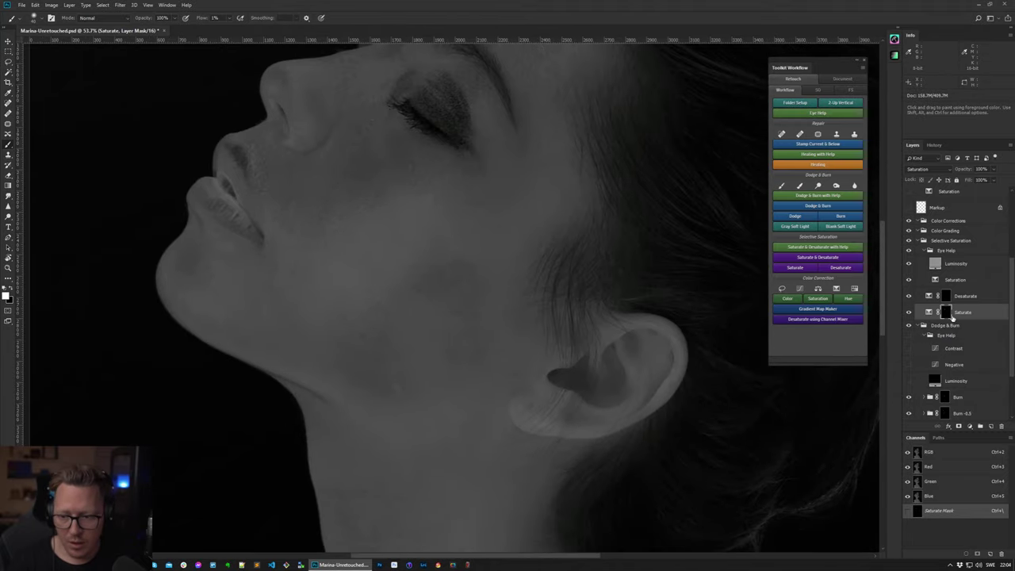
{"action": "left_click", "coordinate": [955, 296]}
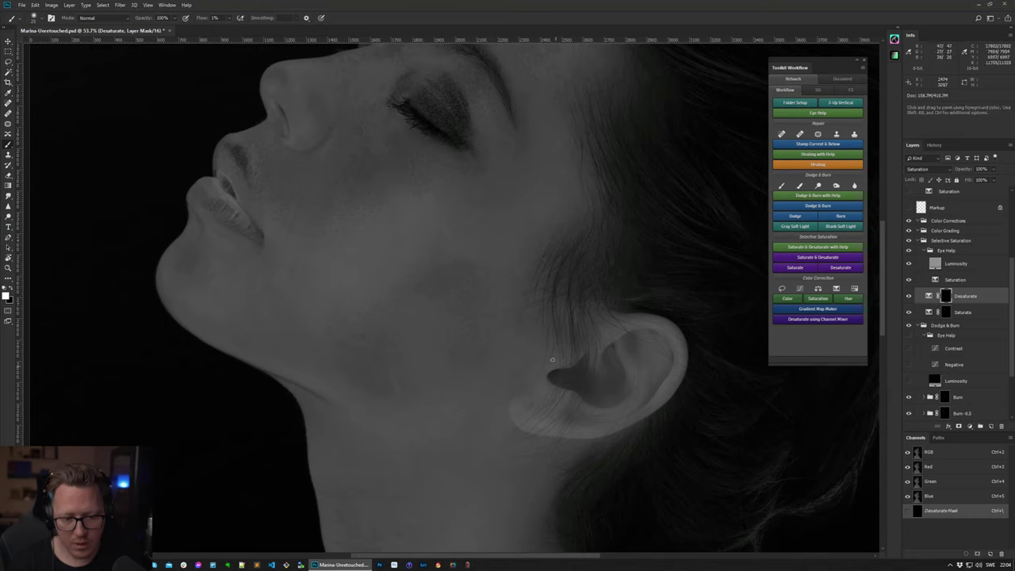
{"action": "key", "text": "r"}
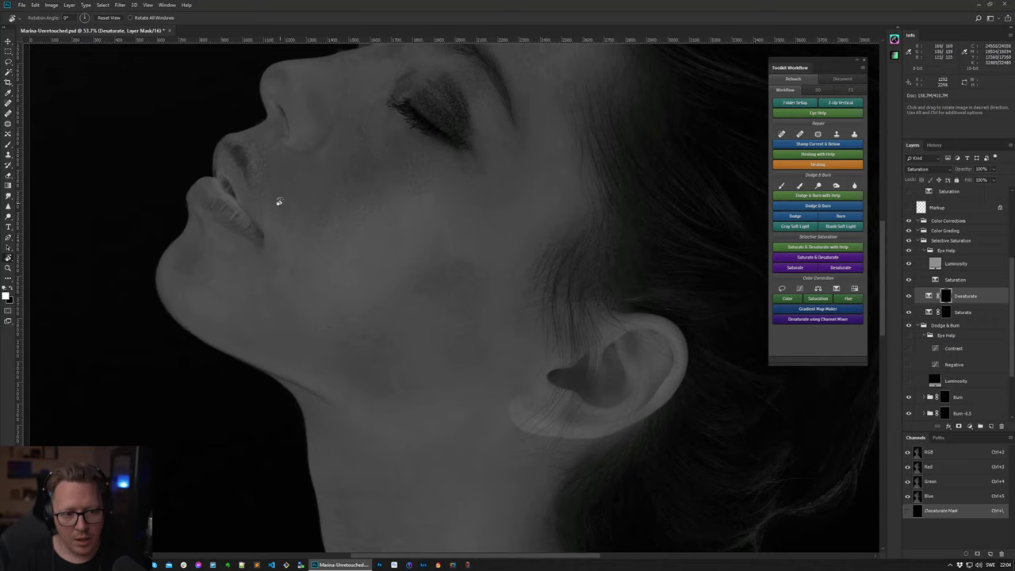
{"action": "key", "text": "b"}
{"action": "key", "text": "z"}
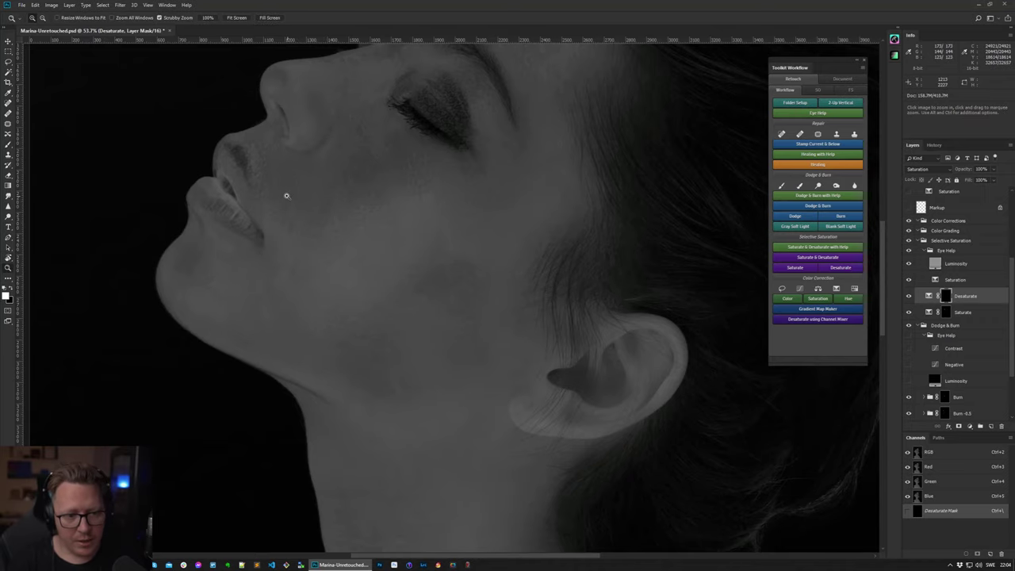
{"action": "mouse_move", "coordinate": [283, 197]}
{"action": "left_mouse_down"}
{"action": "mouse_move", "coordinate": [333, 220]}
{"action": "mouse_move", "coordinate": [469, 246]}
{"action": "left_mouse_up"}
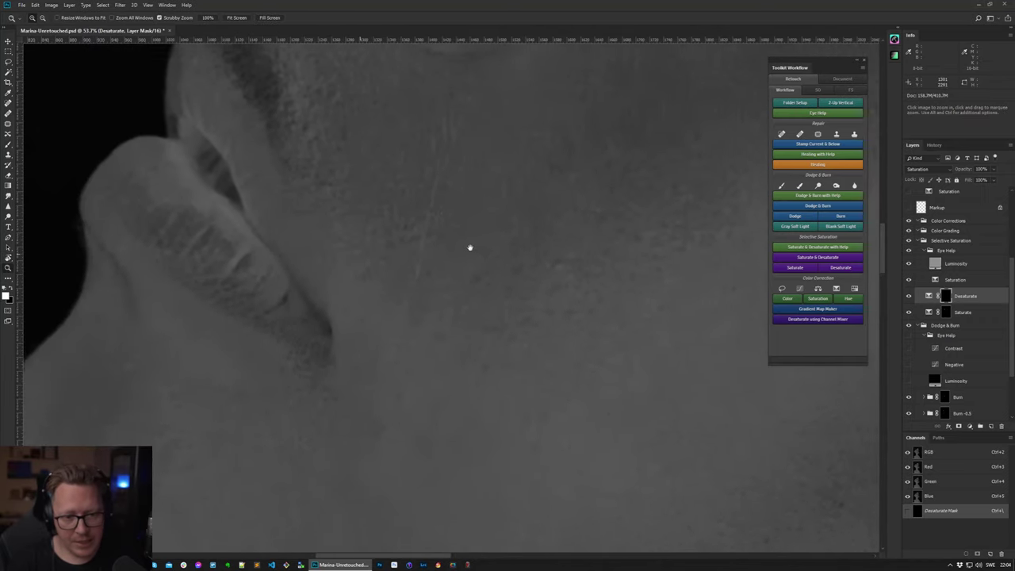
{"action": "key", "text": "b"}
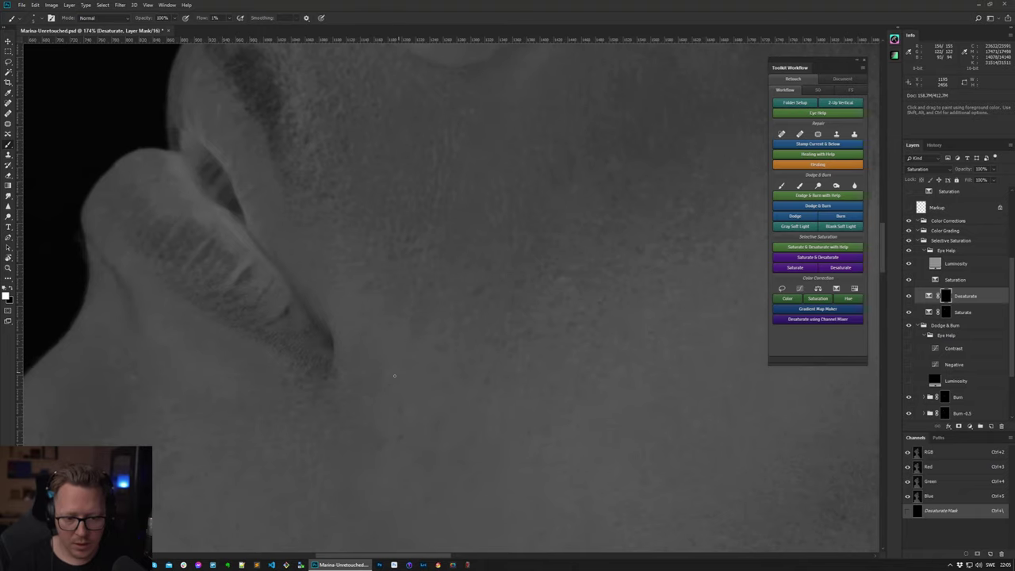
- Paint on the Desaturate mask over the remaining oversaturated spots on the cheek below the eye
{"action": "key", "text": "z"}
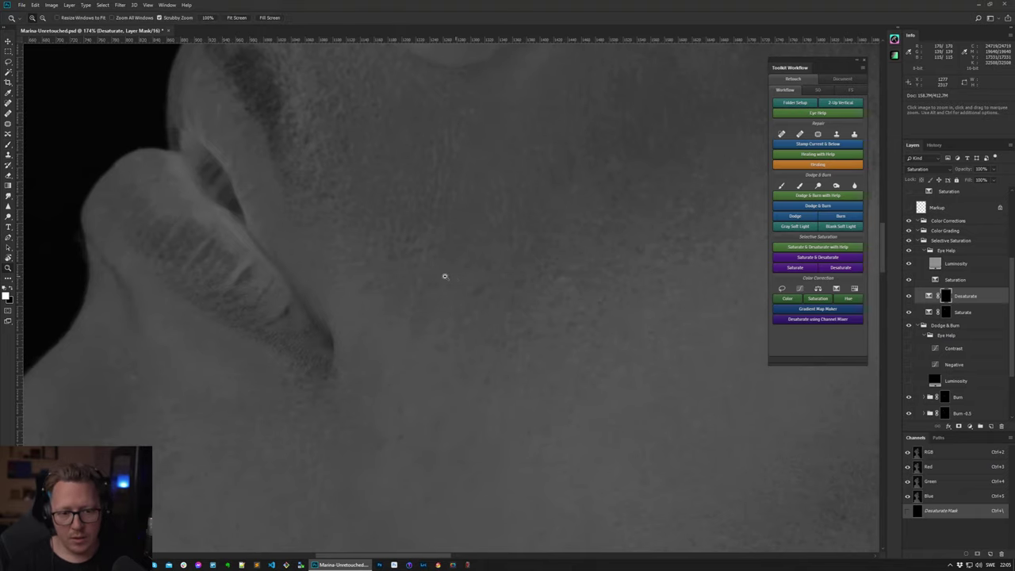
{"action": "key", "text": "ctrl+0"}
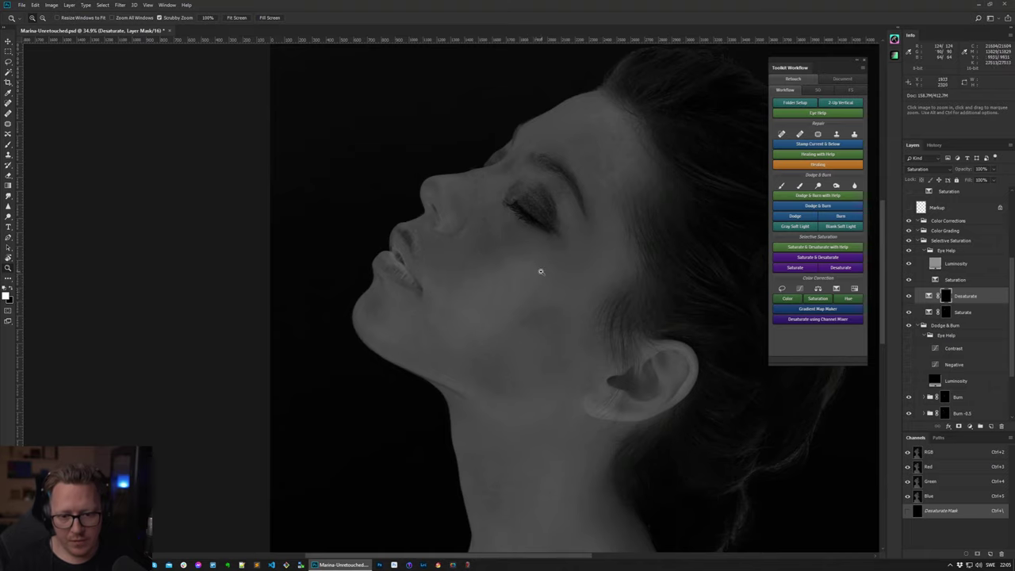
{"action": "left_click_drag", "start_coordinate": [541, 272], "coordinate": [502, 304]}
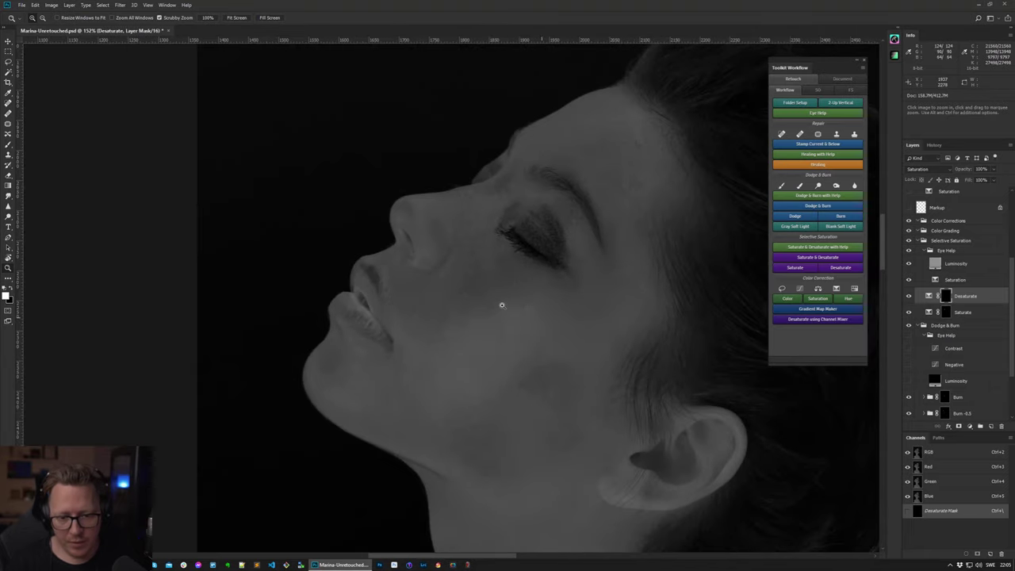
{"action": "key", "text": "b"}
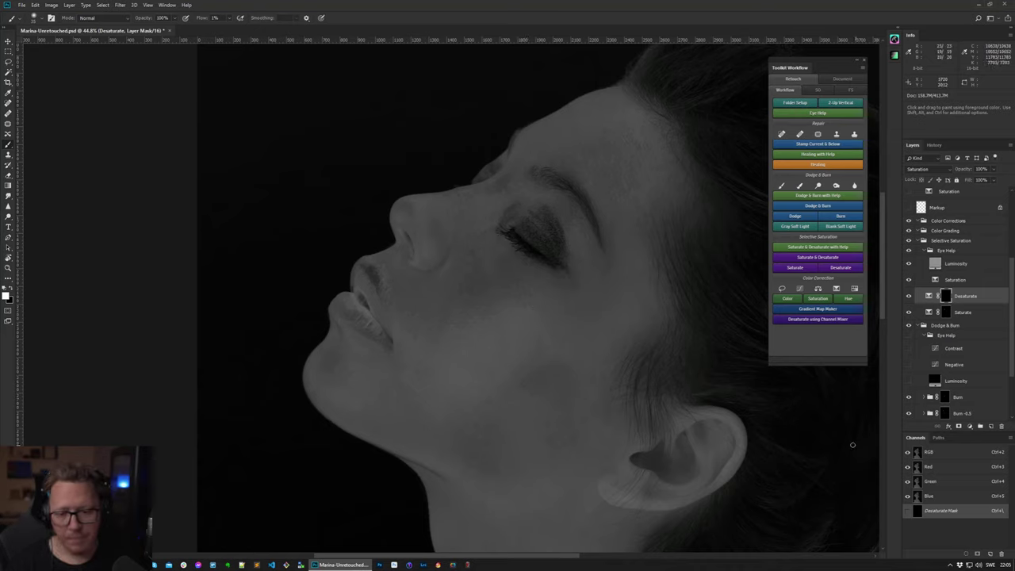
- Hide the Selective Saturation help layers, then review the whole portrait in colour and its layer structure
{"action": "key", "text": "r"}
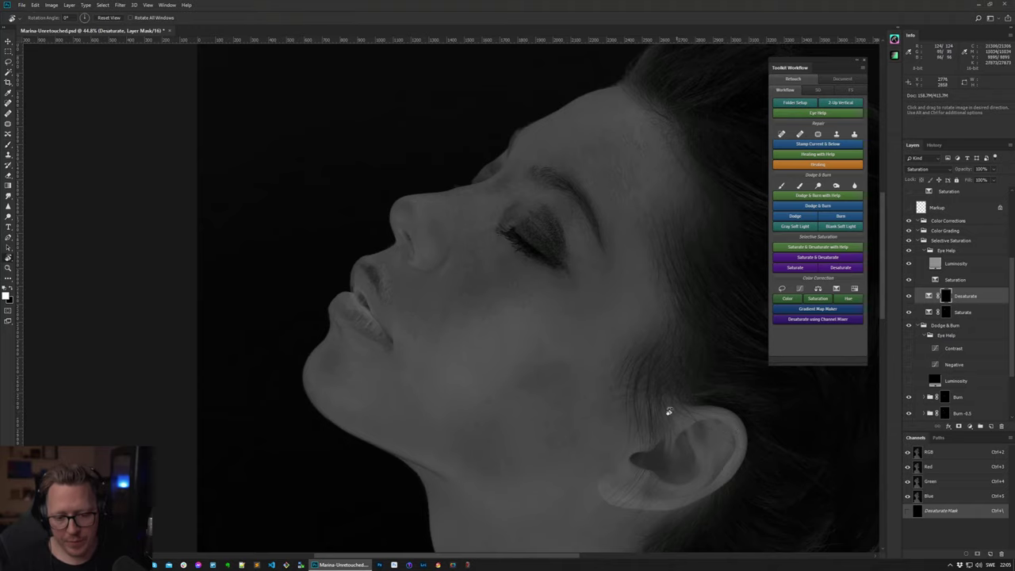
{"action": "key", "text": "ctrl+0"}
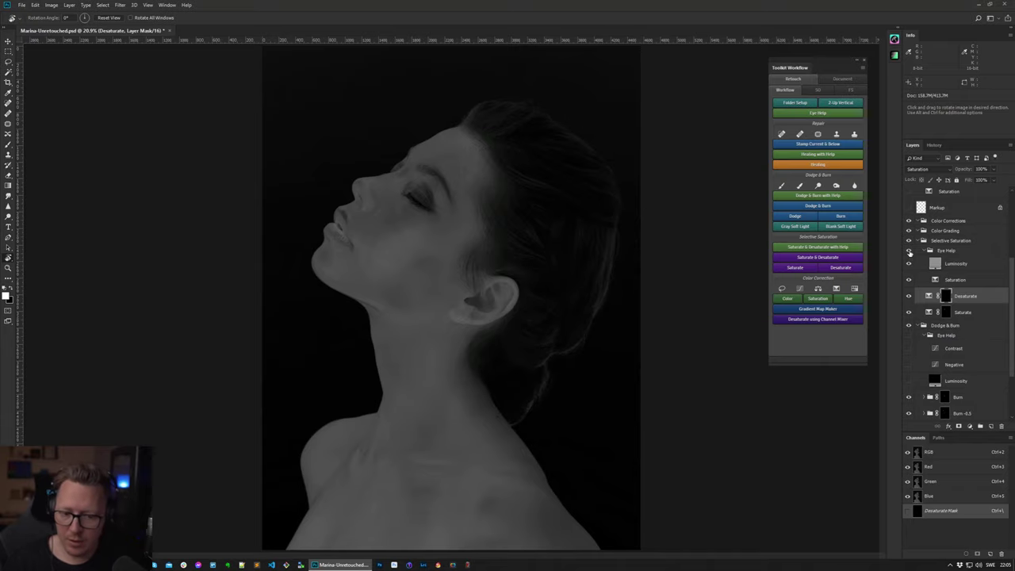
{"action": "left_click", "coordinate": [910, 251]}
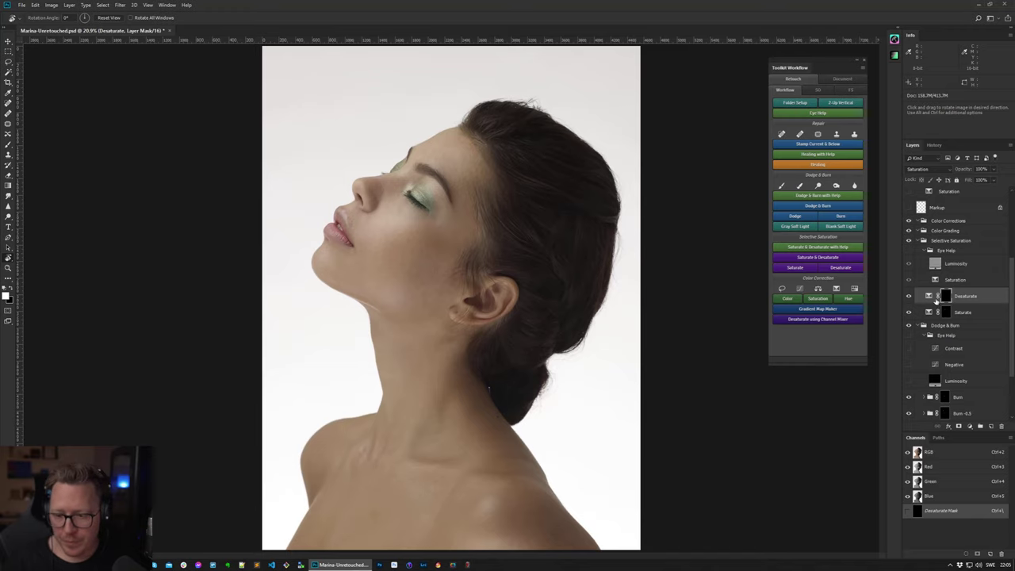
{"action": "scroll", "coordinate": [936, 300], "scroll_direction": "down", "scroll_amount": 3}
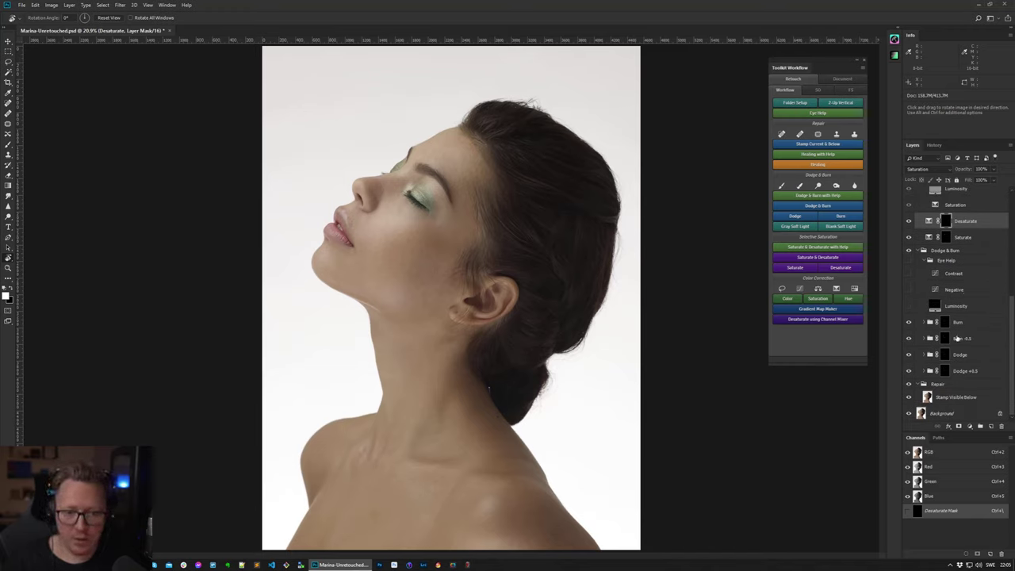
{"action": "scroll", "coordinate": [960, 317], "scroll_direction": "up", "scroll_amount": 2}
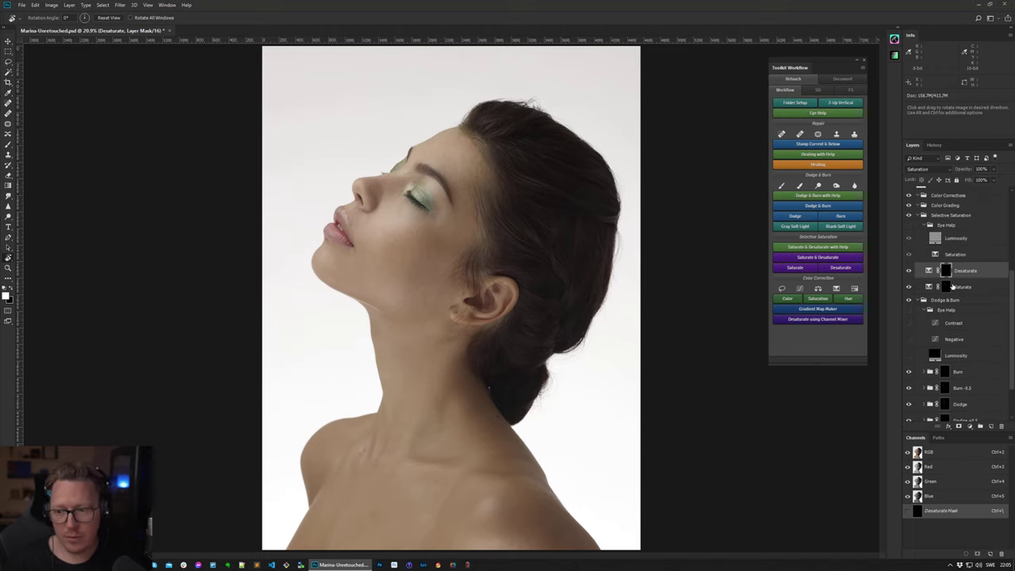
- Enlarge the brush and add a blank Saturation layer directly above the Saturate adjustment in the Selective Saturation group
{"action": "left_click", "coordinate": [950, 287]}
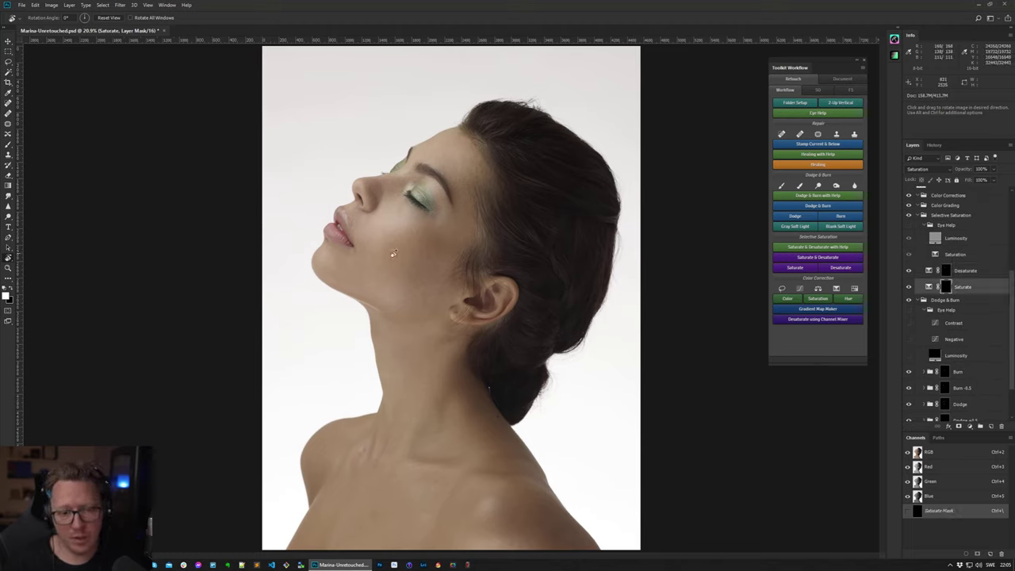
{"action": "key", "text": "b"}
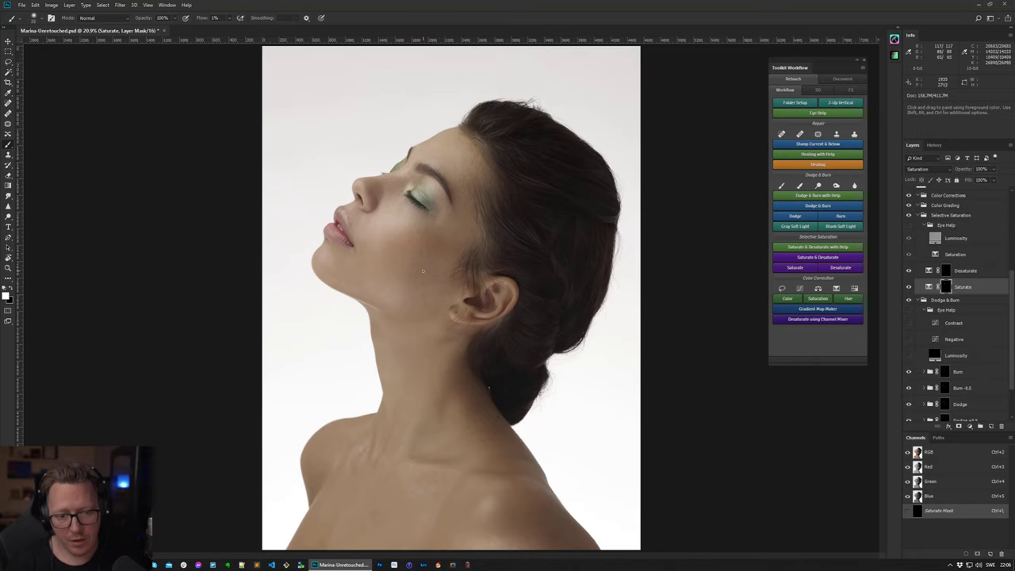
{"action": "key", "text": "bracketright"}
{"action": "key", "text": "bracketright"}
{"action": "key", "text": "bracketright"}
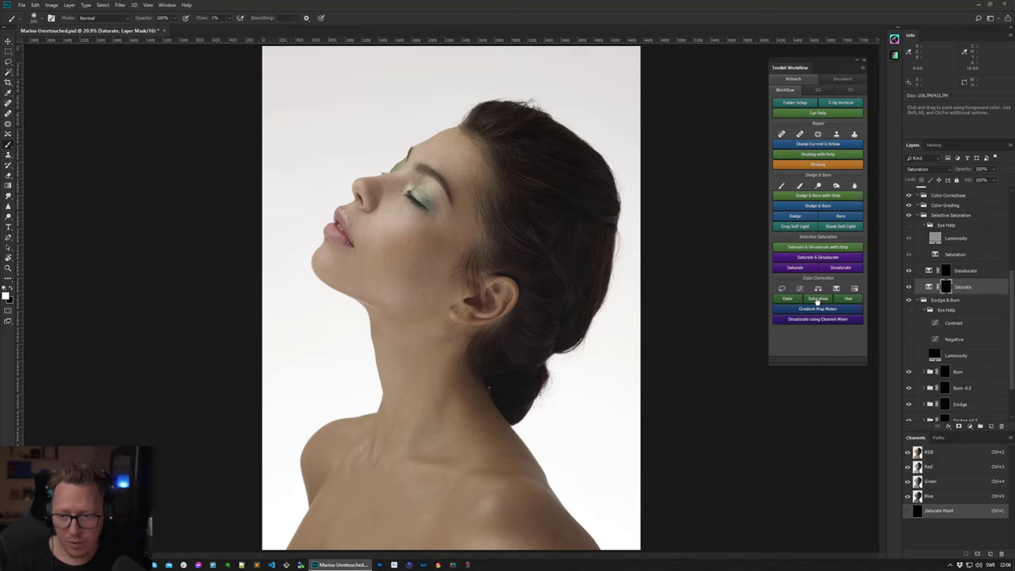
{"action": "left_click", "coordinate": [817, 299]}
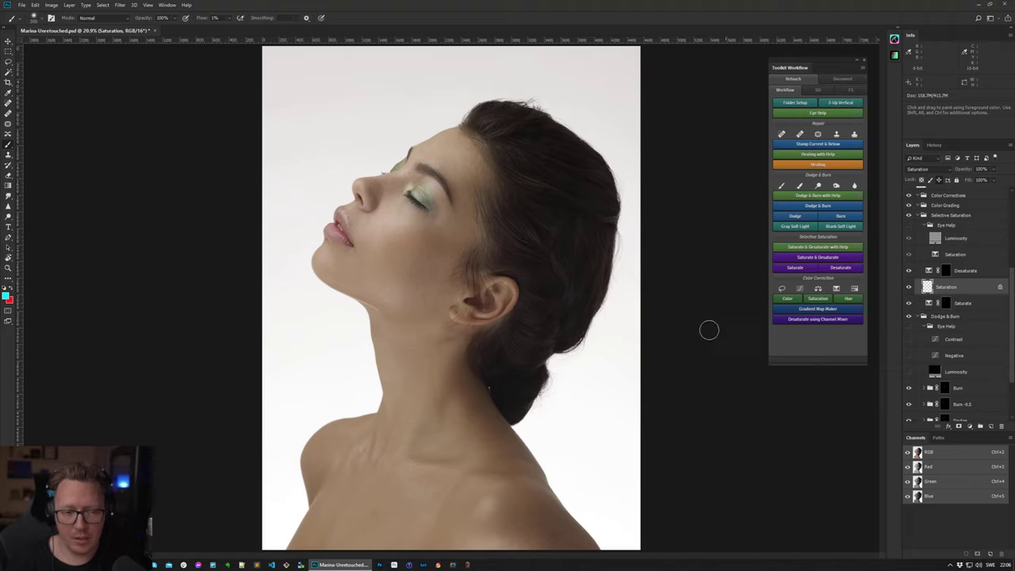
- Reset the painting colours to black and white, swap them, and set the foreground colour to a bright cyan
{"action": "key", "text": "d"}
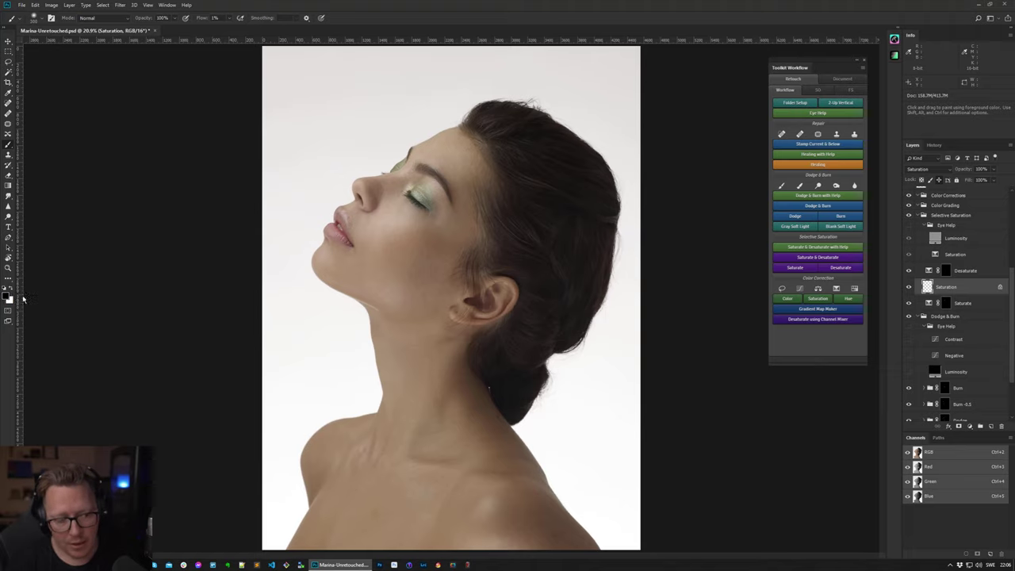
{"action": "key", "text": "x"}
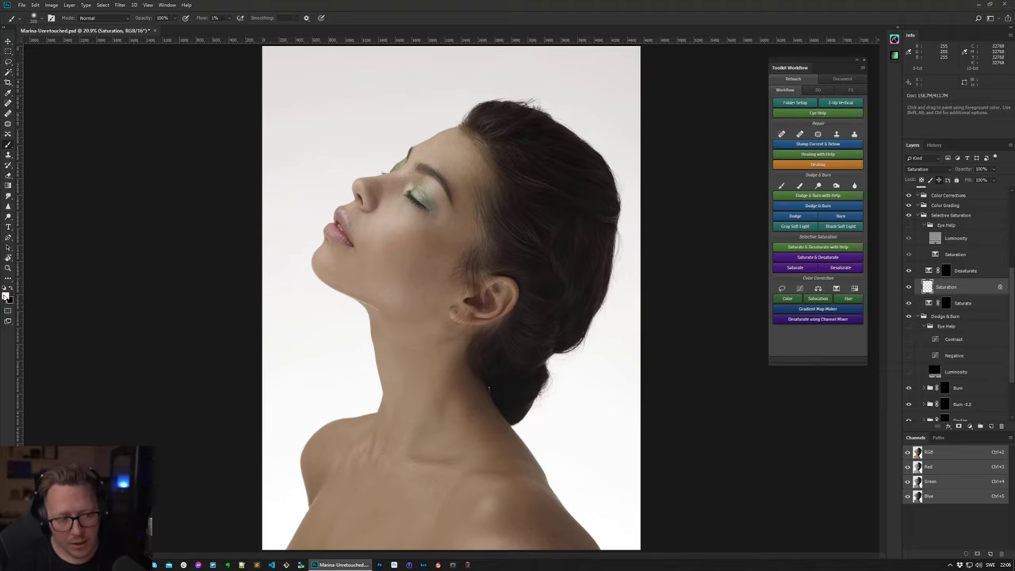
{"action": "left_click", "coordinate": [6, 295]}
{"action": "type", "text": "00deff"}
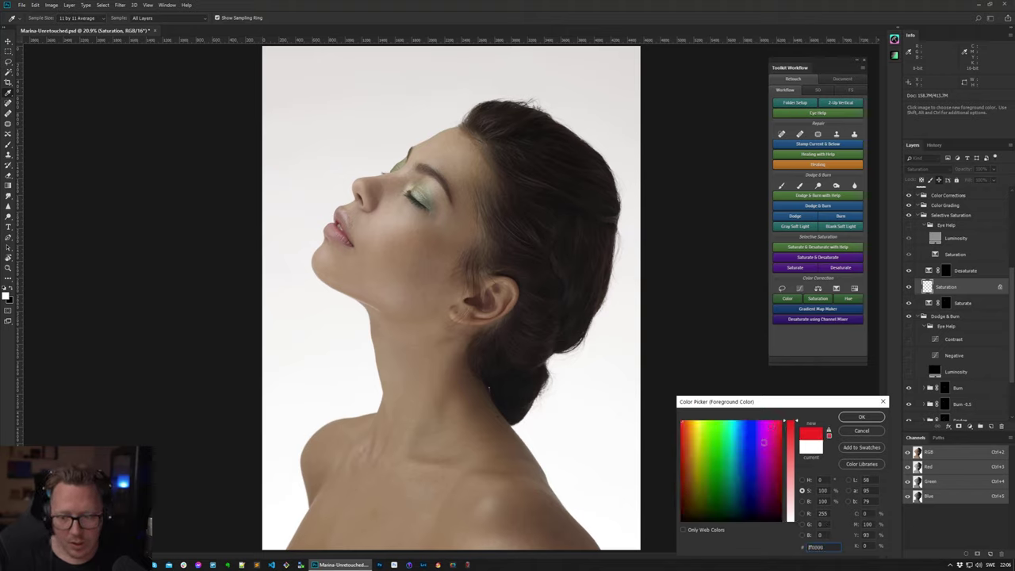
{"action": "left_click", "coordinate": [862, 418]}
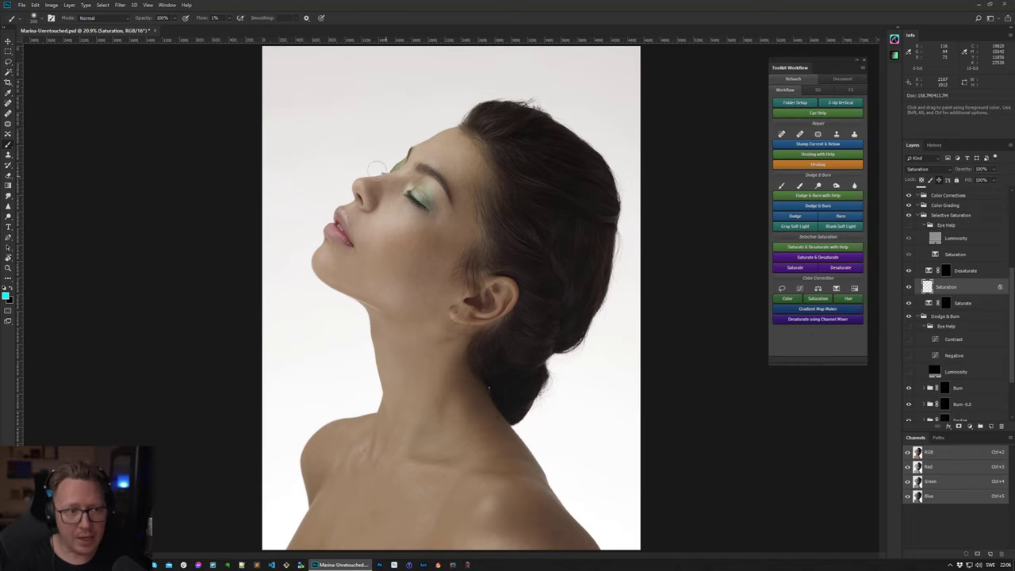
- Raise the brush flow and paint broad diagonal cyan strokes across the cheek, eye and hairline on the Saturation layer
{"action": "left_click_drag", "start_coordinate": [201, 19], "coordinate": [236, 20]}
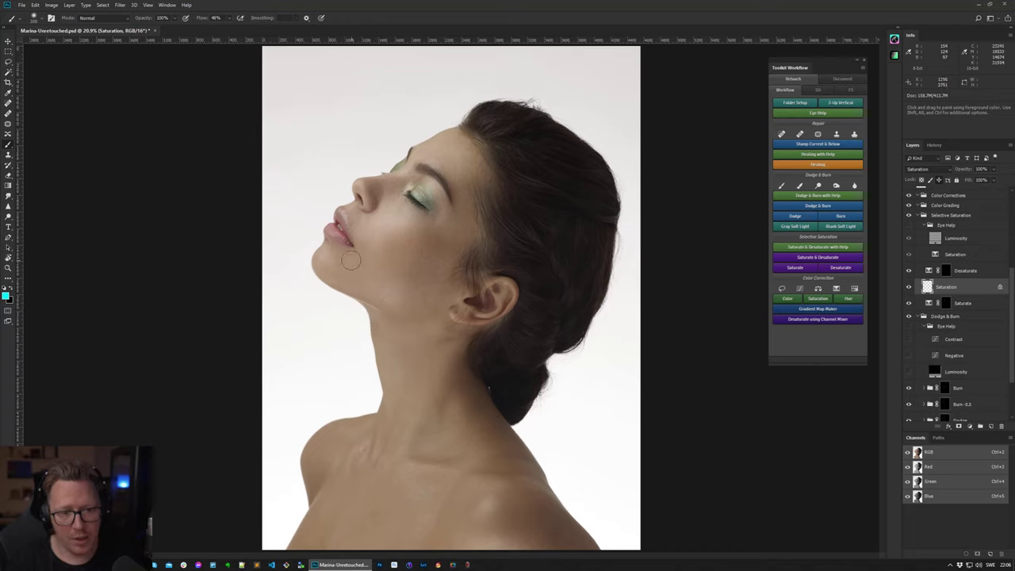
{"action": "left_click_drag", "start_coordinate": [340, 290], "coordinate": [480, 135]}
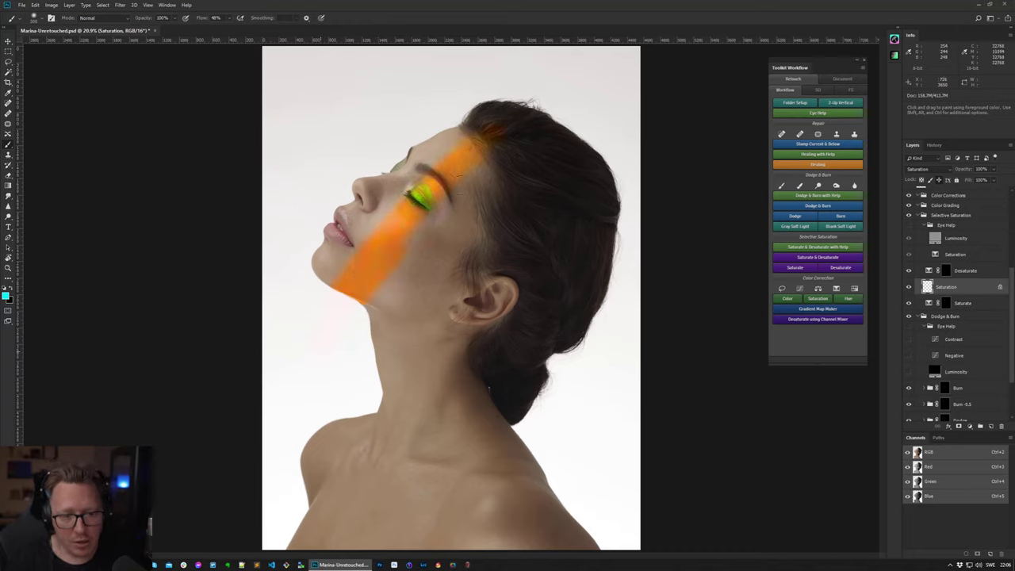
{"action": "left_click_drag", "start_coordinate": [321, 341], "coordinate": [387, 294]}
- Paint a black desaturating stroke diagonally through the cyan-painted area of the face, and clear all test strokes from the Saturation layer
{"action": "key", "text": "x"}
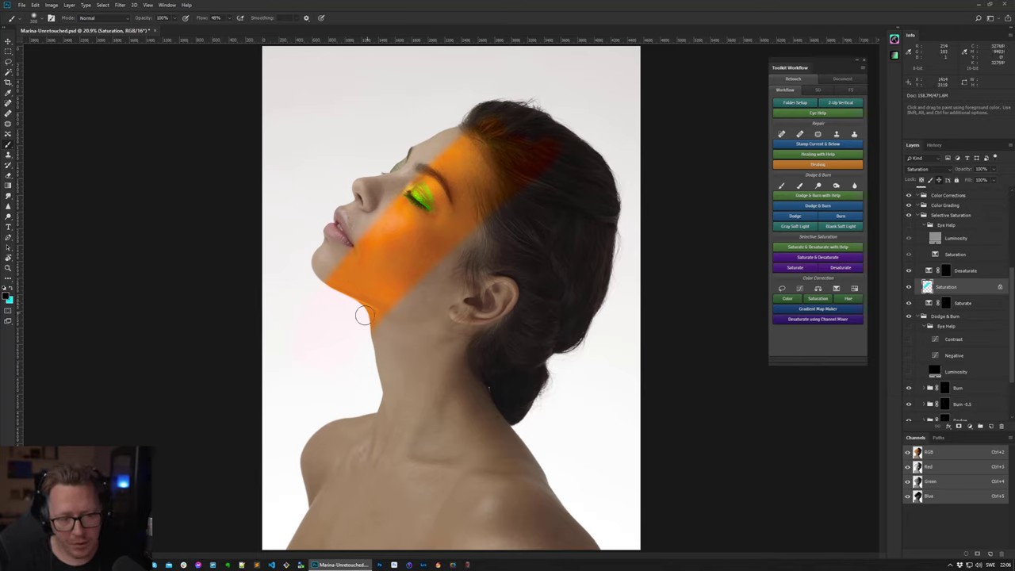
{"action": "mouse_move", "coordinate": [341, 332]}
{"action": "left_mouse_down"}
{"action": "mouse_move", "coordinate": [420, 214]}
{"action": "mouse_move", "coordinate": [331, 315]}
{"action": "mouse_move", "coordinate": [356, 304]}
{"action": "left_mouse_up"}
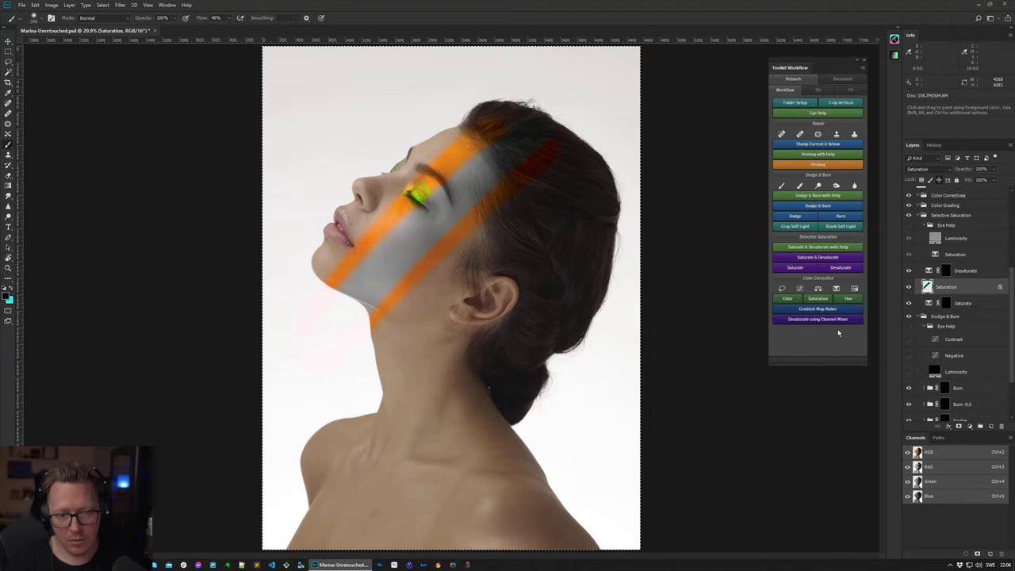
{"action": "key", "text": "Delete"}
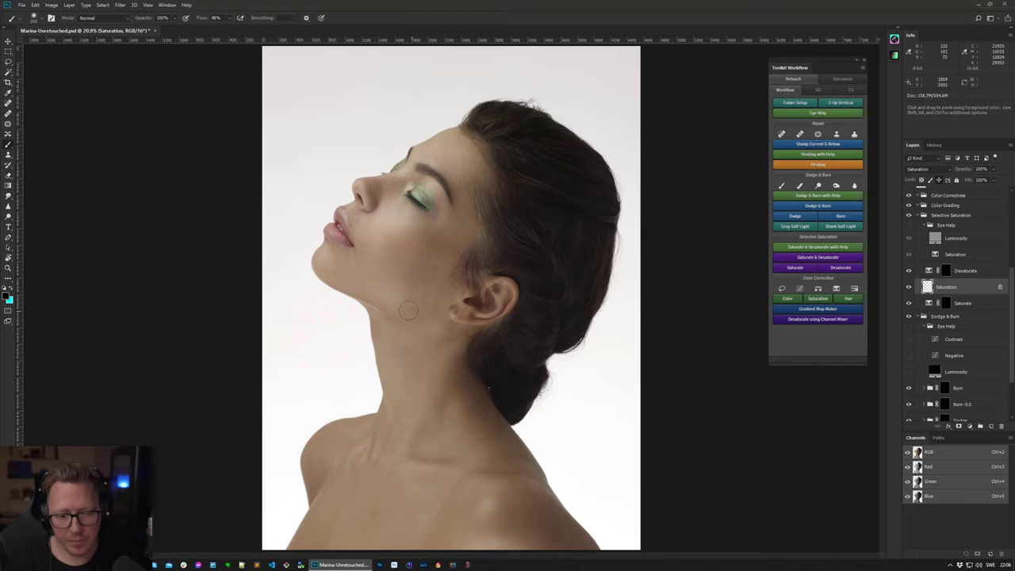
- Restore cyan as the foreground colour and set the brush flow to 1%
{"action": "key", "text": "x"}
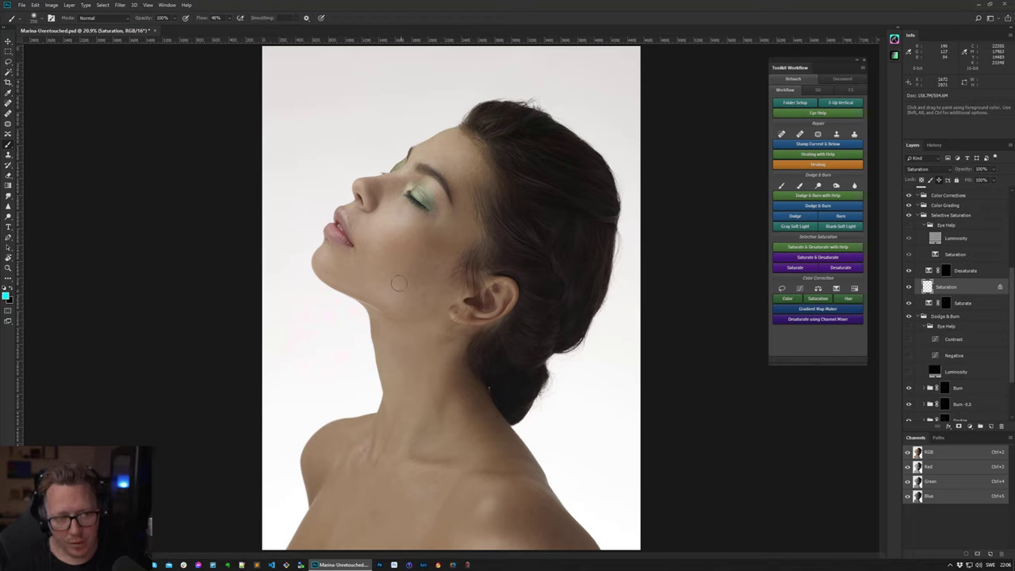
{"action": "key", "text": "shift+1"}
{"action": "key", "text": "shift+5"}
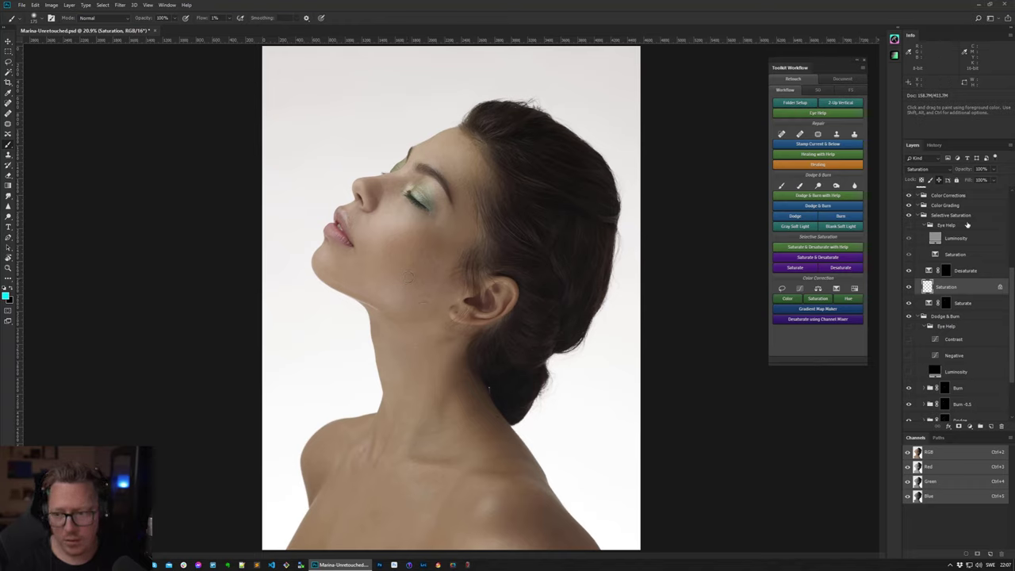
- Lower the opacity of the Saturation layer between Desaturate and Saturate to 40%
{"action": "key", "text": "v"}
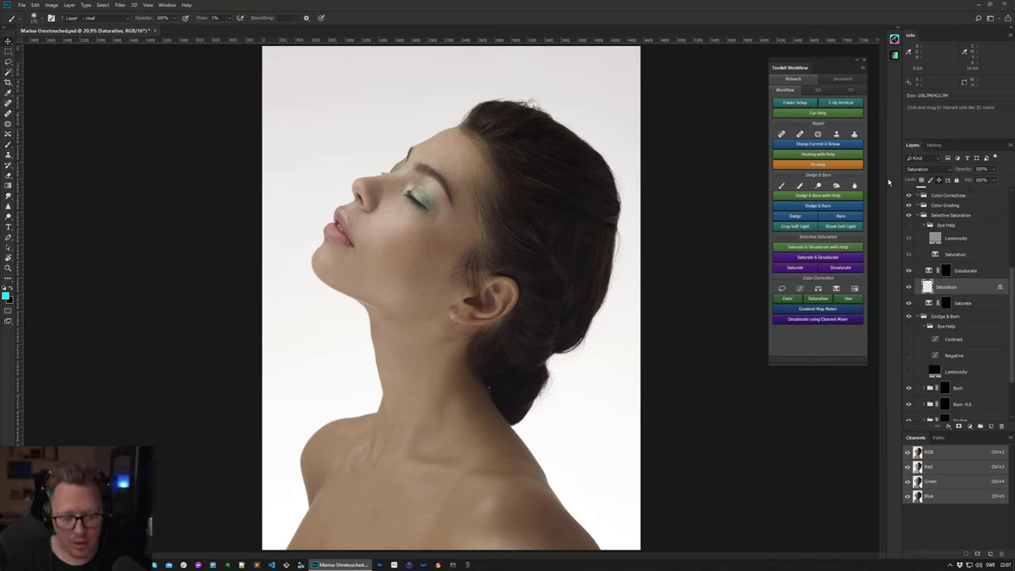
{"action": "key", "text": "5"}
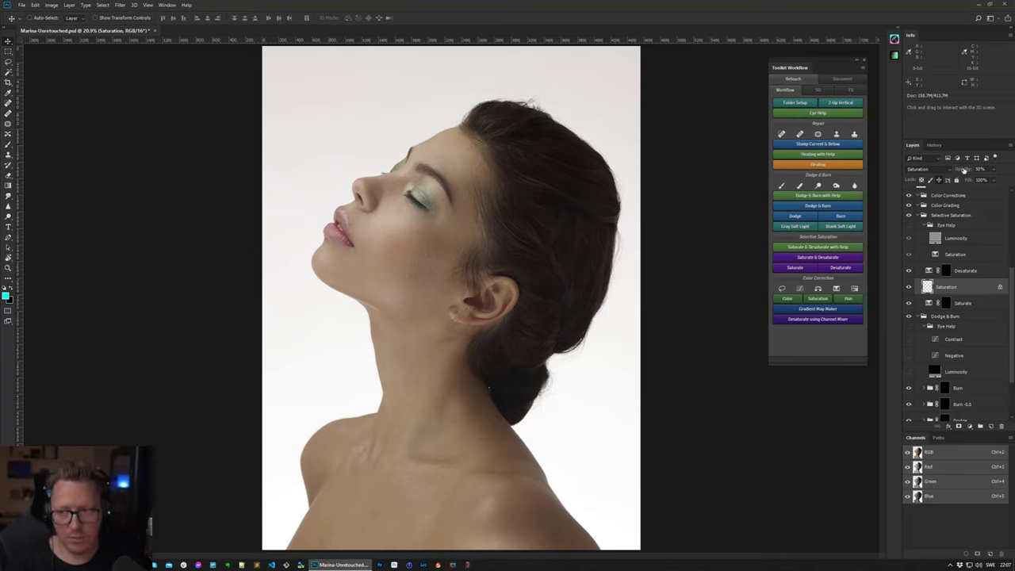
{"action": "key", "text": "b"}
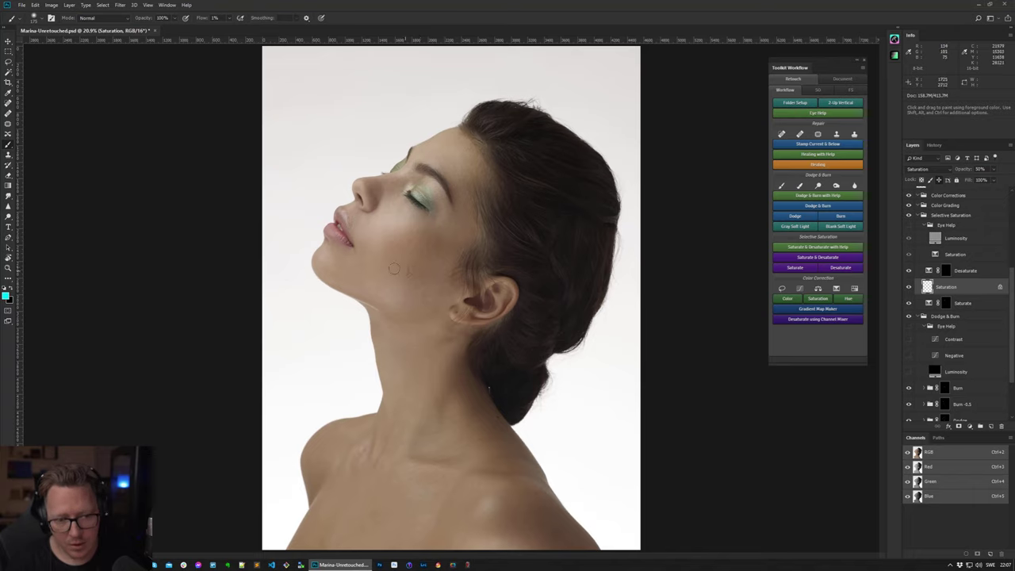
{"action": "left_click_drag", "start_coordinate": [966, 168], "coordinate": [964, 170]}
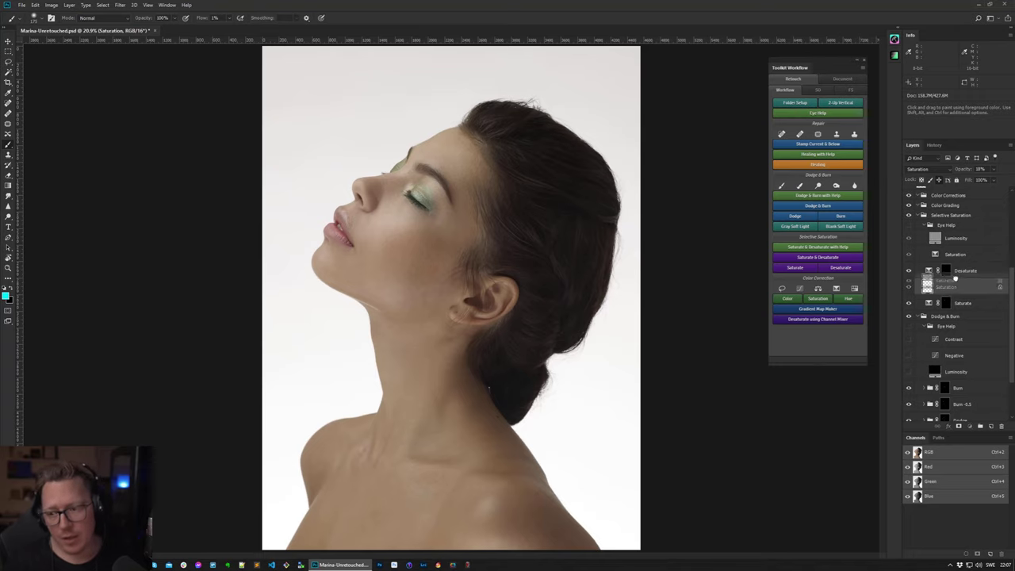
{"action": "scroll", "coordinate": [951, 288], "scroll_direction": "up", "scroll_amount": 2}
{"action": "left_click_drag", "start_coordinate": [928, 316], "coordinate": [928, 317]}
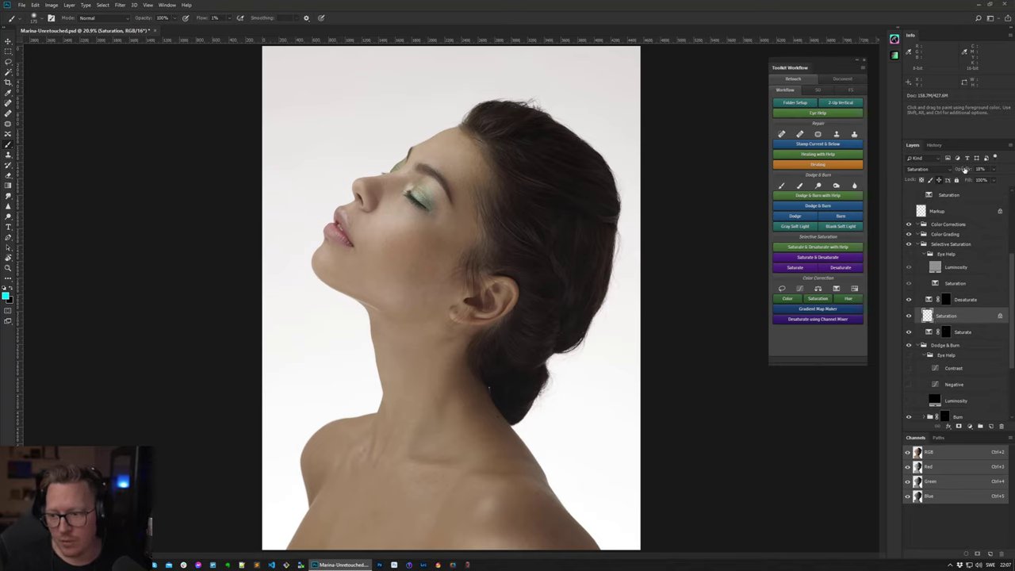
{"action": "left_click_drag", "start_coordinate": [965, 169], "coordinate": [974, 169]}
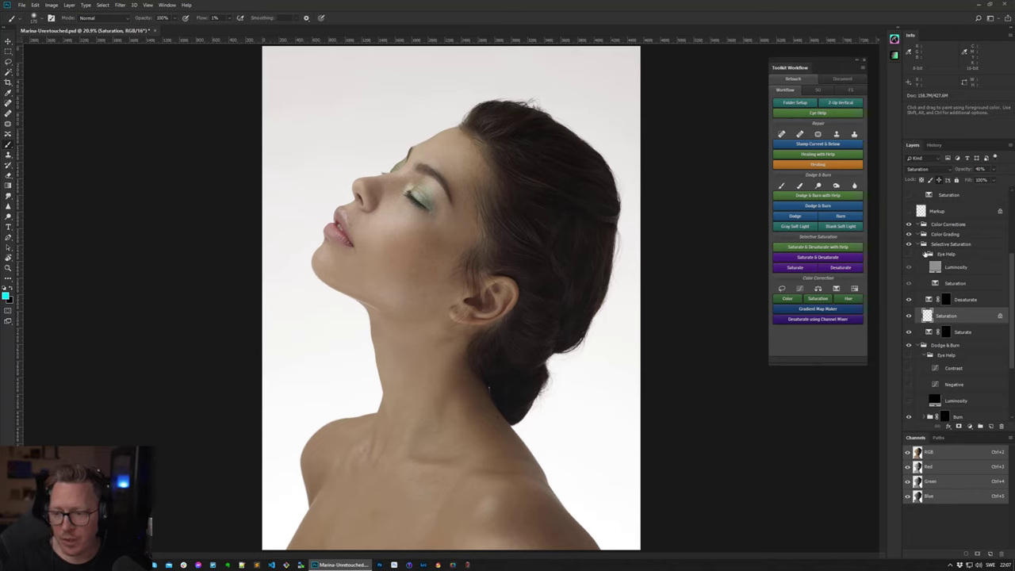
- Move the Color Grading group above the Color Corrections group in the layer stack
{"action": "left_click", "coordinate": [943, 235]}
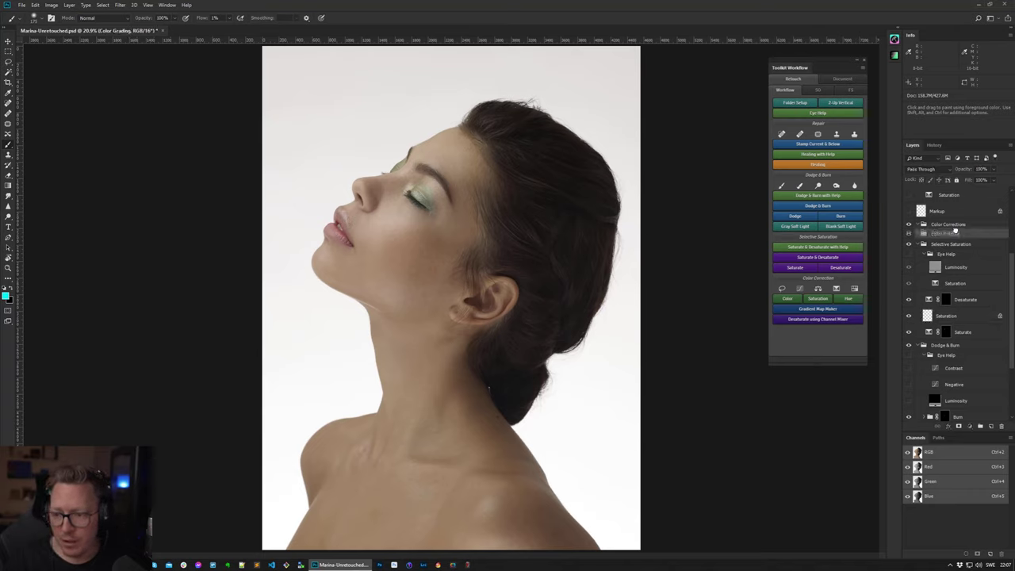
{"action": "left_click_drag", "start_coordinate": [951, 238], "coordinate": [955, 223]}
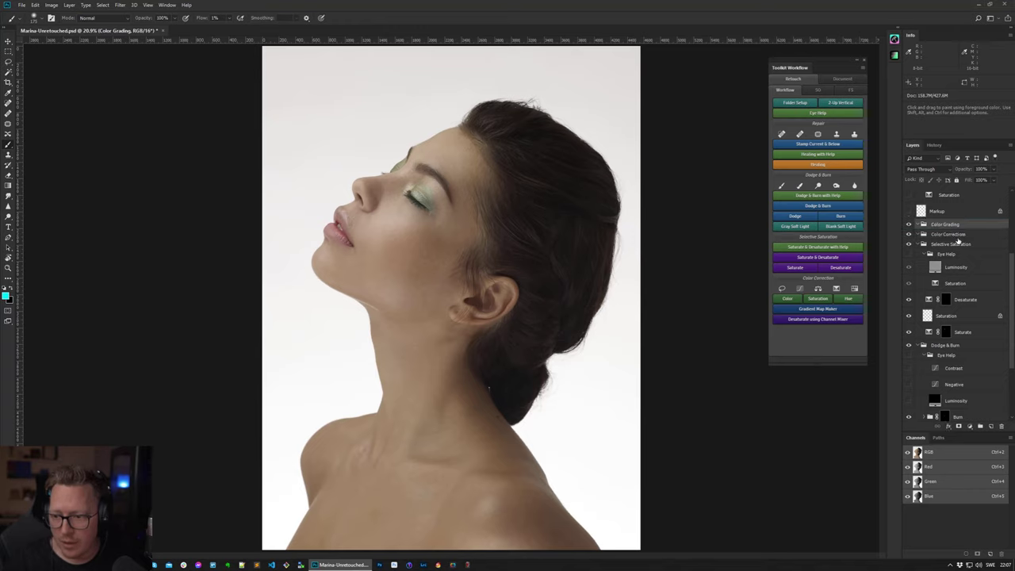
- Lasso the lower neck, shoulders and chest and add a Curves adjustment masked to that selection in the Color Corrections group
{"action": "left_click", "coordinate": [956, 235]}
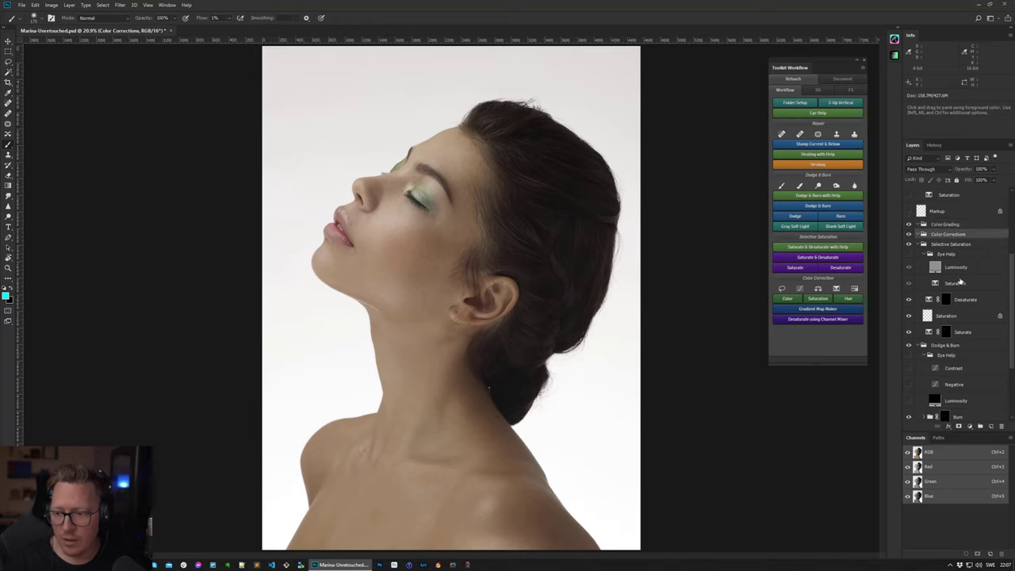
{"action": "scroll", "coordinate": [960, 282], "scroll_direction": "down", "scroll_amount": 3}
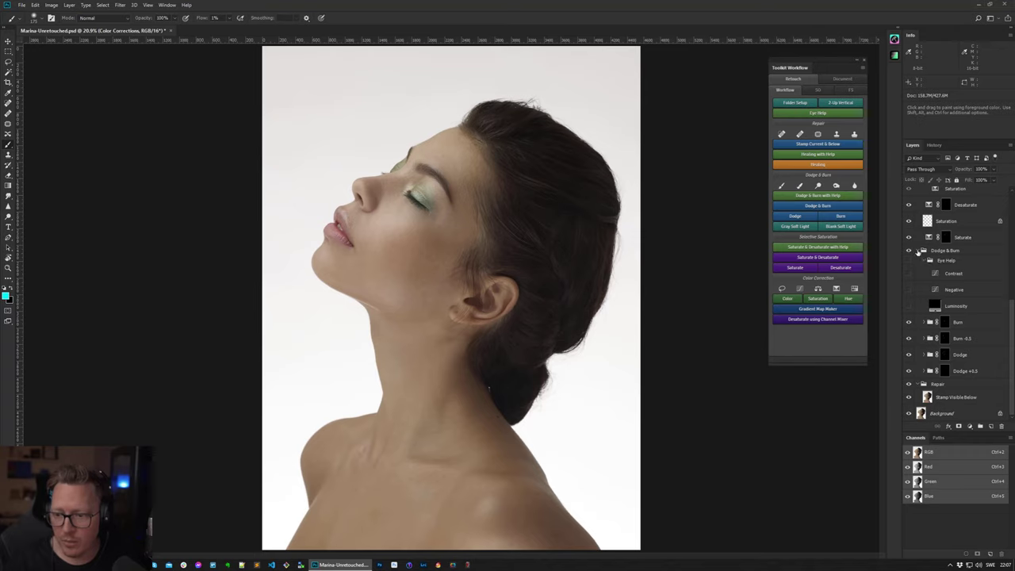
{"action": "scroll", "coordinate": [920, 253], "scroll_direction": "up", "scroll_amount": 5}
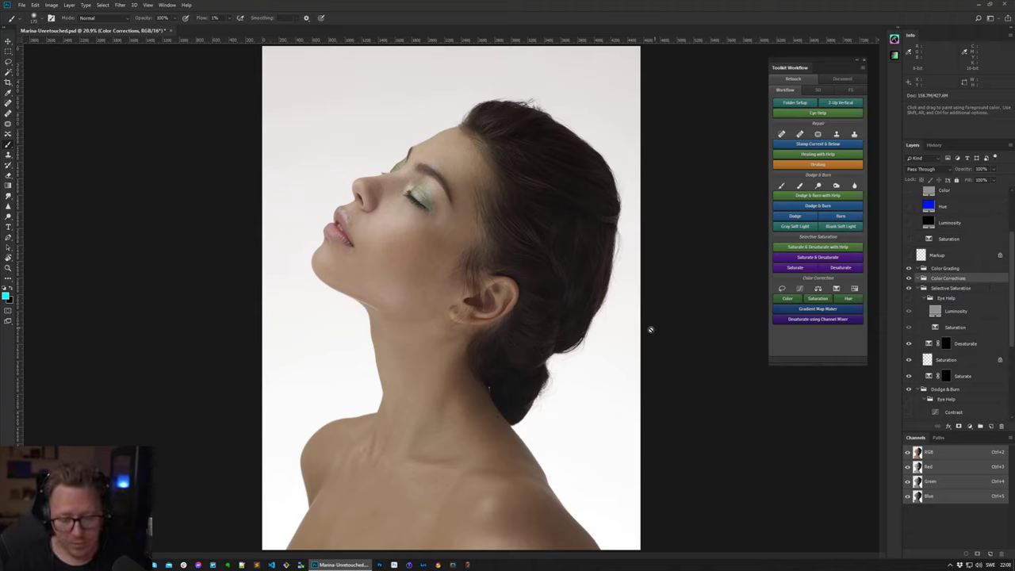
{"action": "key", "text": "l"}
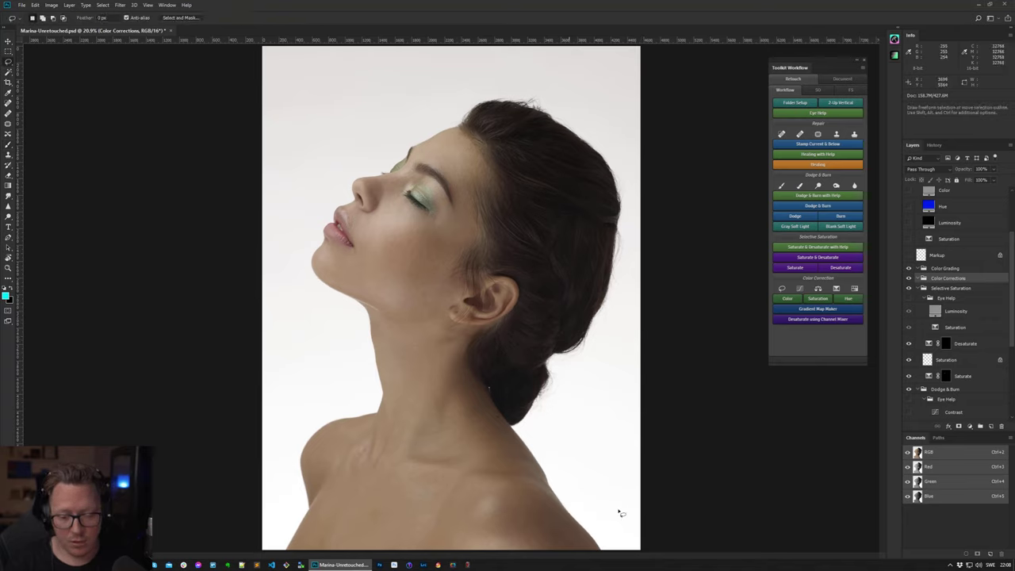
{"action": "mouse_move", "coordinate": [605, 555]}
{"action": "left_mouse_down"}
{"action": "mouse_move", "coordinate": [468, 397]}
{"action": "mouse_move", "coordinate": [317, 429]}
{"action": "mouse_move", "coordinate": [313, 512]}
{"action": "mouse_move", "coordinate": [267, 563]}
{"action": "mouse_move", "coordinate": [607, 560]}
{"action": "left_mouse_up"}
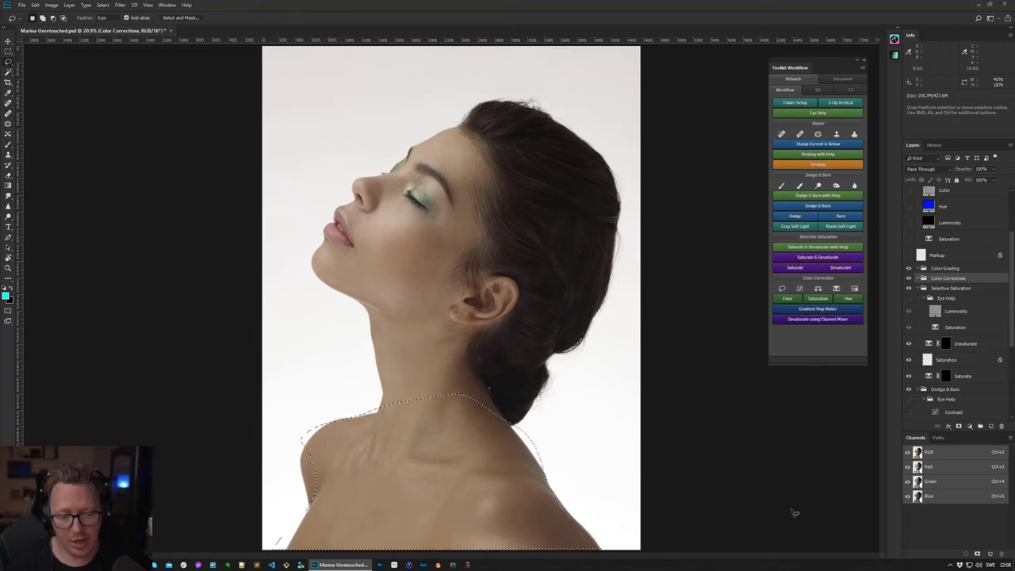
{"action": "left_click", "coordinate": [800, 289]}
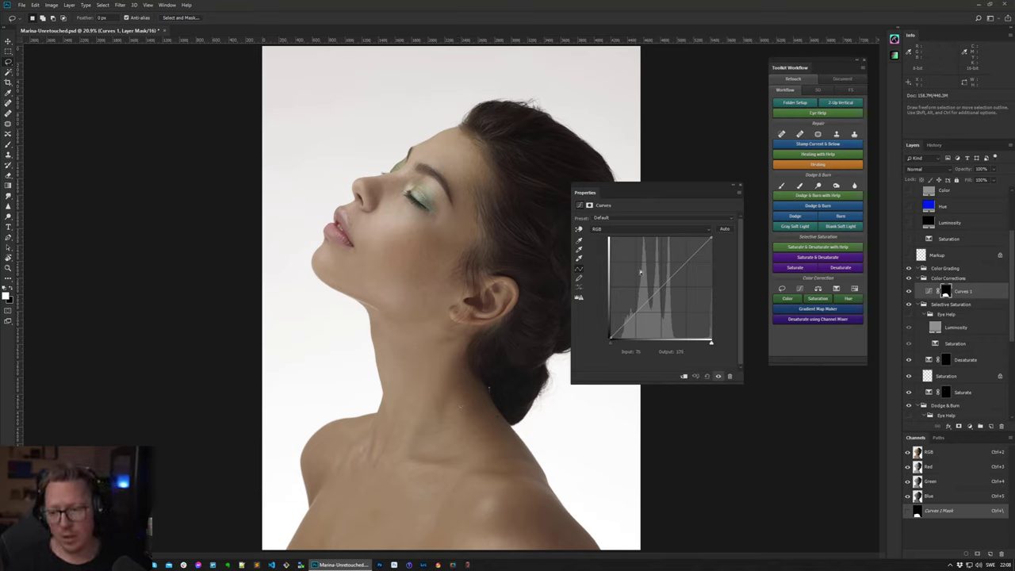
- Set the Curves layer's opacity to 30% and lower its Green curve midtones to input 146, output 123
{"action": "left_click", "coordinate": [662, 231]}
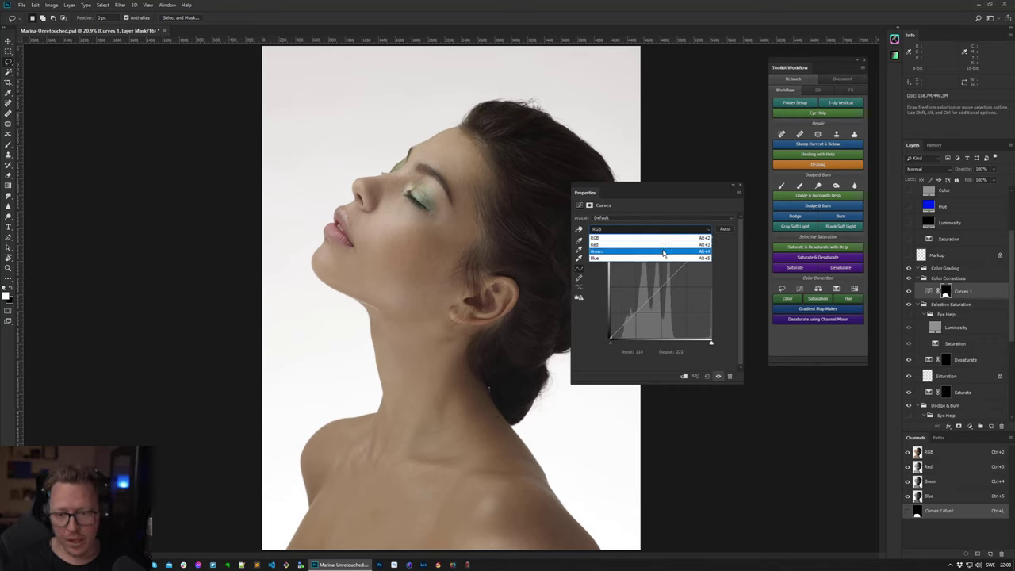
{"action": "left_click", "coordinate": [663, 252]}
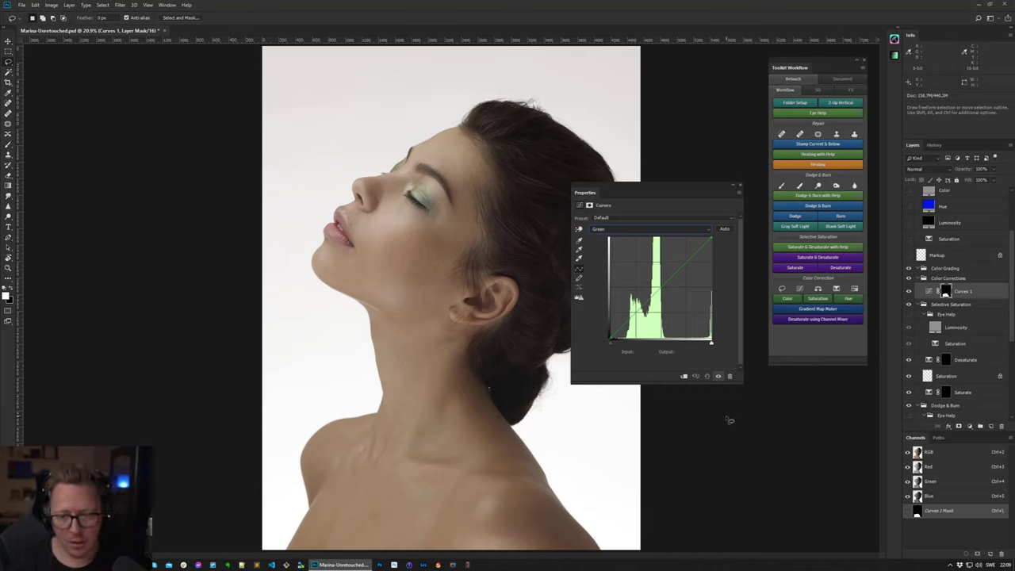
{"action": "key", "text": "v"}
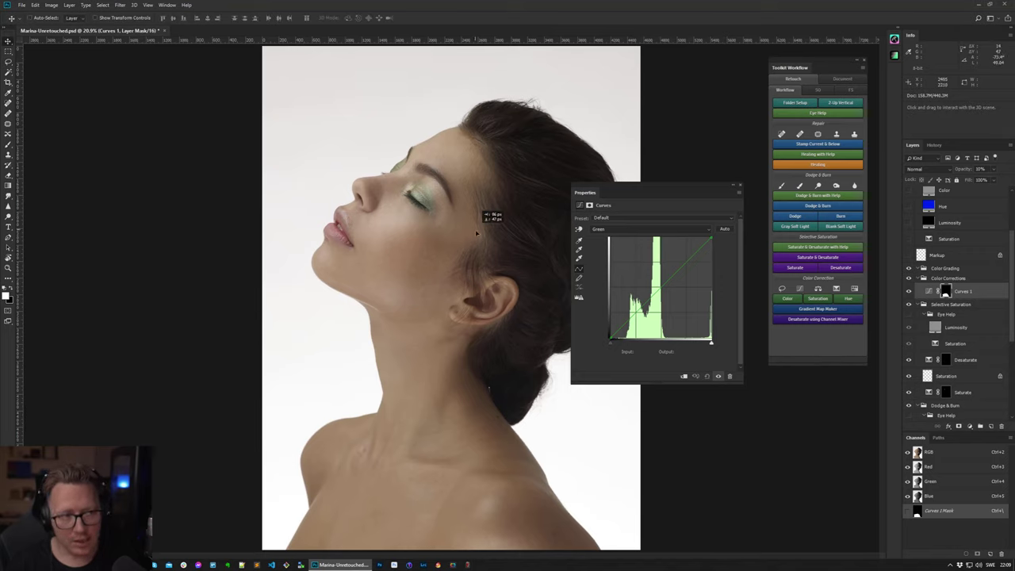
{"action": "key", "text": "3"}
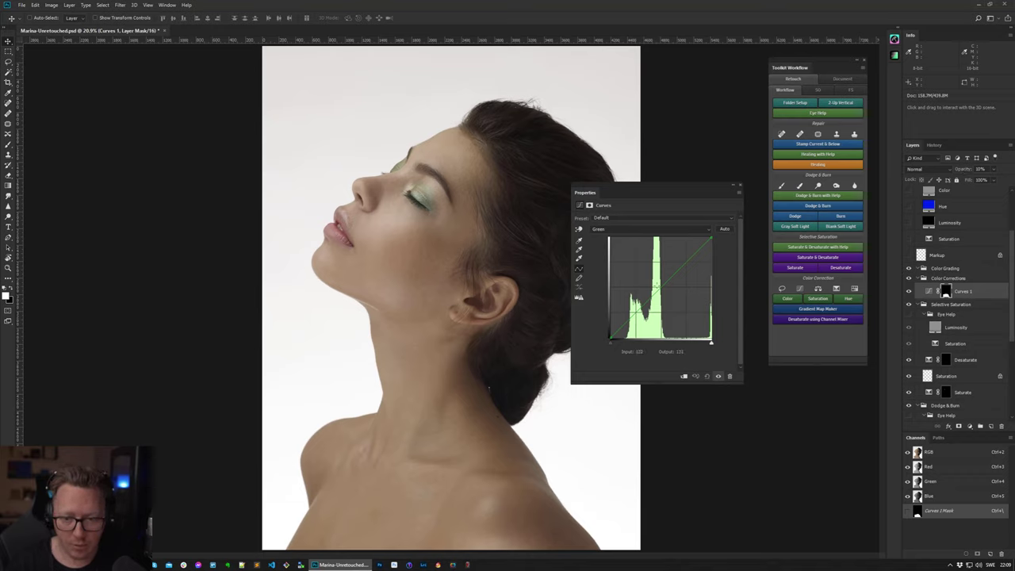
{"action": "left_click_drag", "start_coordinate": [660, 288], "coordinate": [669, 288]}
- Lower the Red curve's midtones to input 144, output 114, and the Blue curve's midtones to input 137, output 118
{"action": "left_click", "coordinate": [650, 230]}
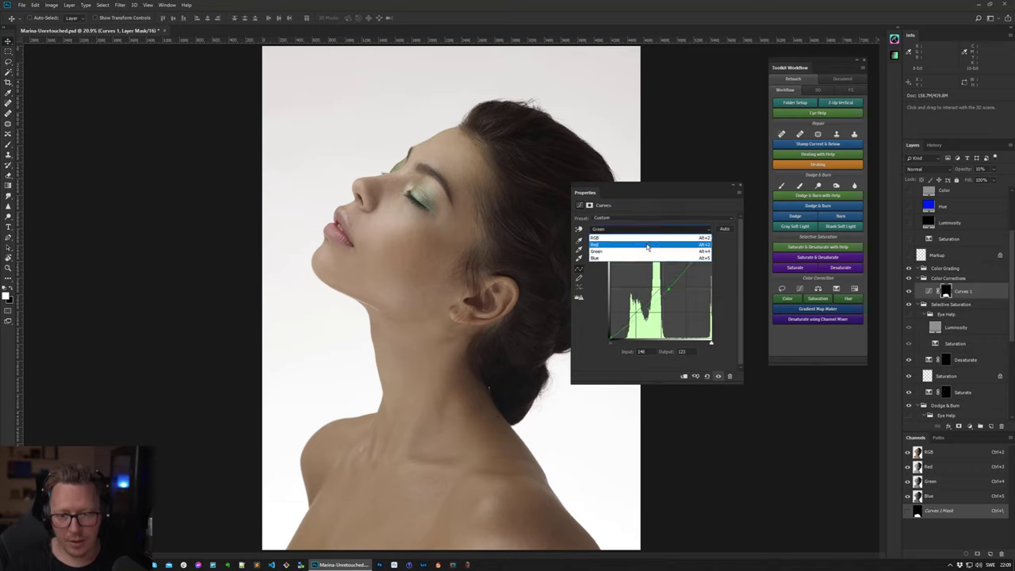
{"action": "left_click", "coordinate": [652, 240]}
{"action": "left_click_drag", "start_coordinate": [663, 287], "coordinate": [667, 291]}
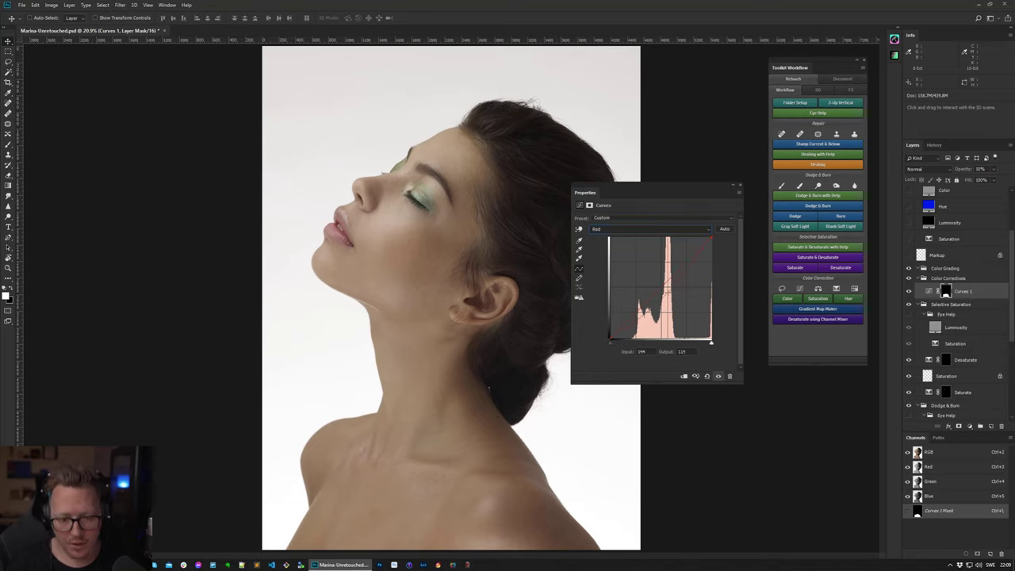
{"action": "left_click", "coordinate": [652, 230]}
{"action": "left_click", "coordinate": [650, 258]}
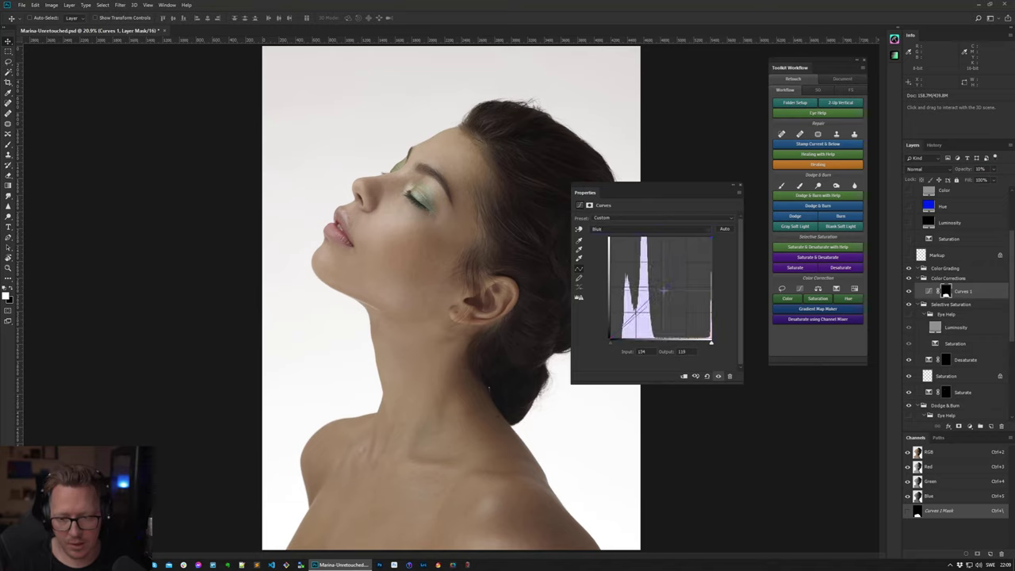
{"action": "left_click_drag", "start_coordinate": [665, 292], "coordinate": [665, 291]}
- Review the Green curve and readjust the Red curve's midtone point to input 136, output 121
{"action": "left_click", "coordinate": [655, 229]}
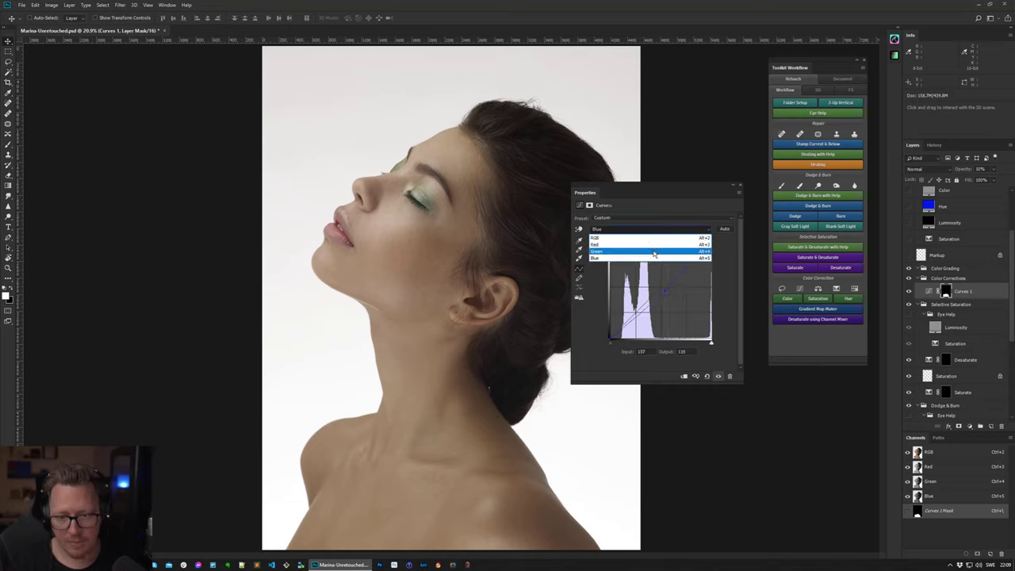
{"action": "left_click", "coordinate": [654, 253]}
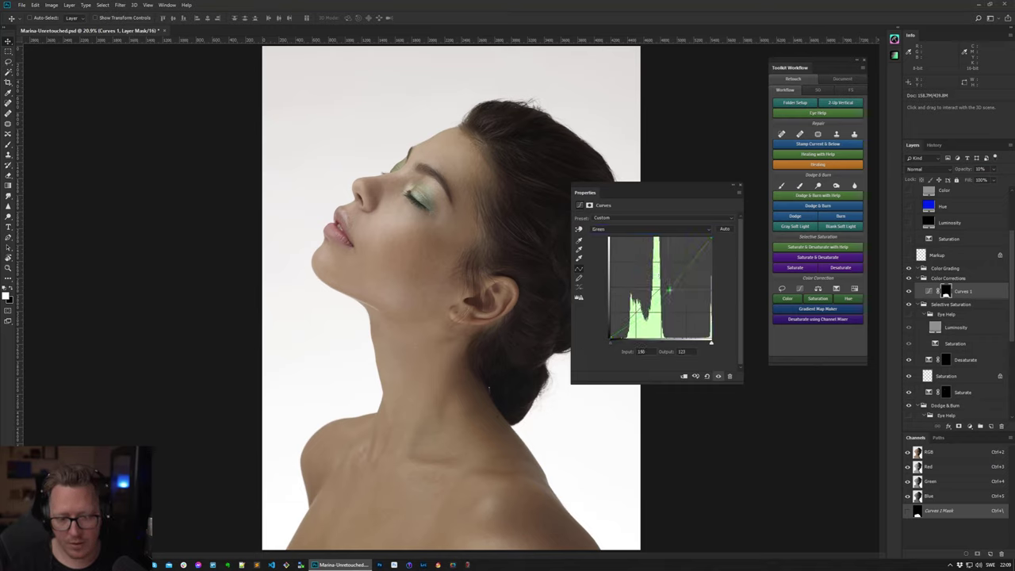
{"action": "left_click", "coordinate": [663, 230]}
{"action": "left_click", "coordinate": [658, 241]}
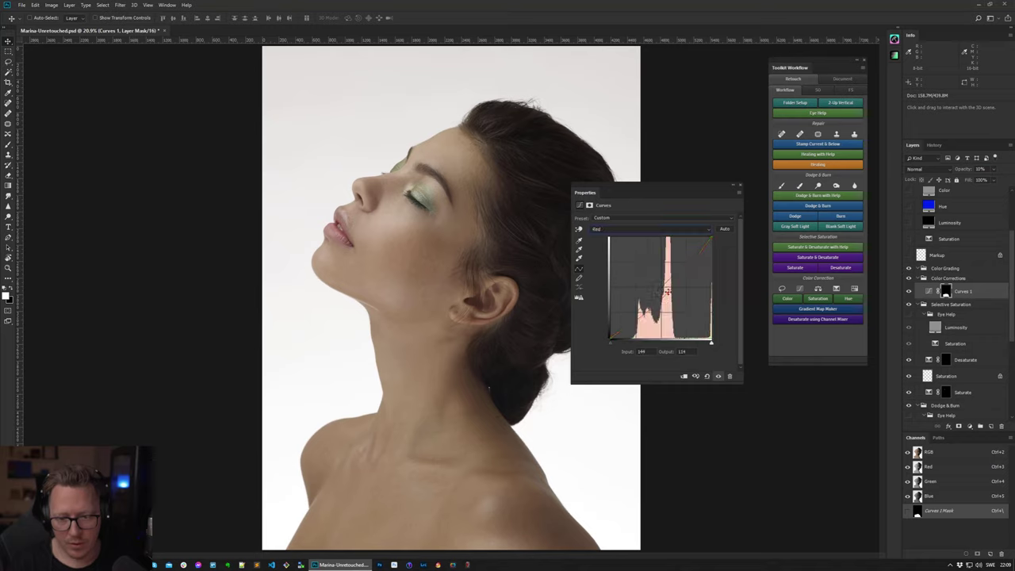
{"action": "left_click_drag", "start_coordinate": [665, 289], "coordinate": [664, 290]}
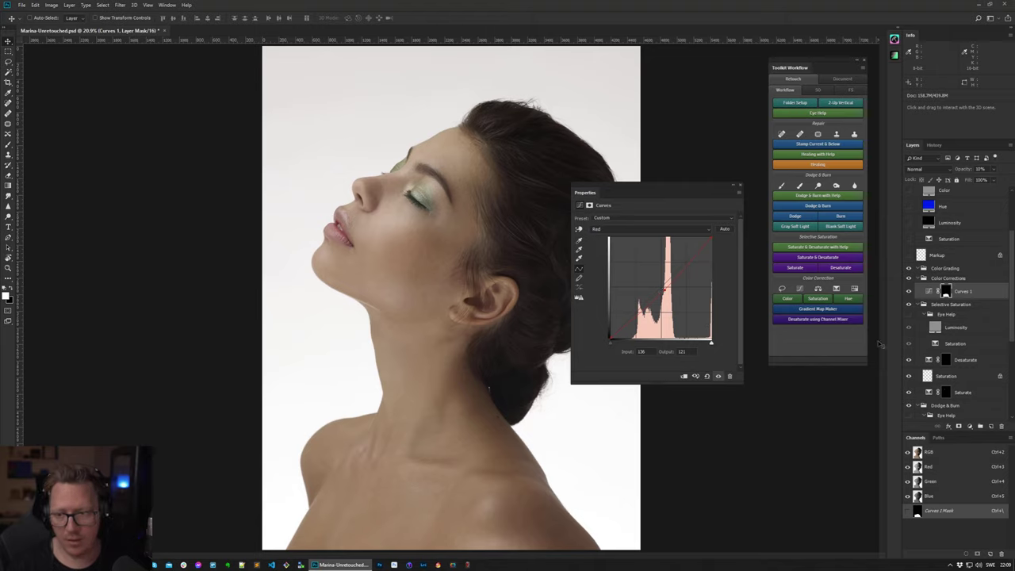
- Close the curve settings and toggle the Curves layer's visibility to compare the shoulders and chest with and without the correction
{"action": "left_click", "coordinate": [740, 189]}
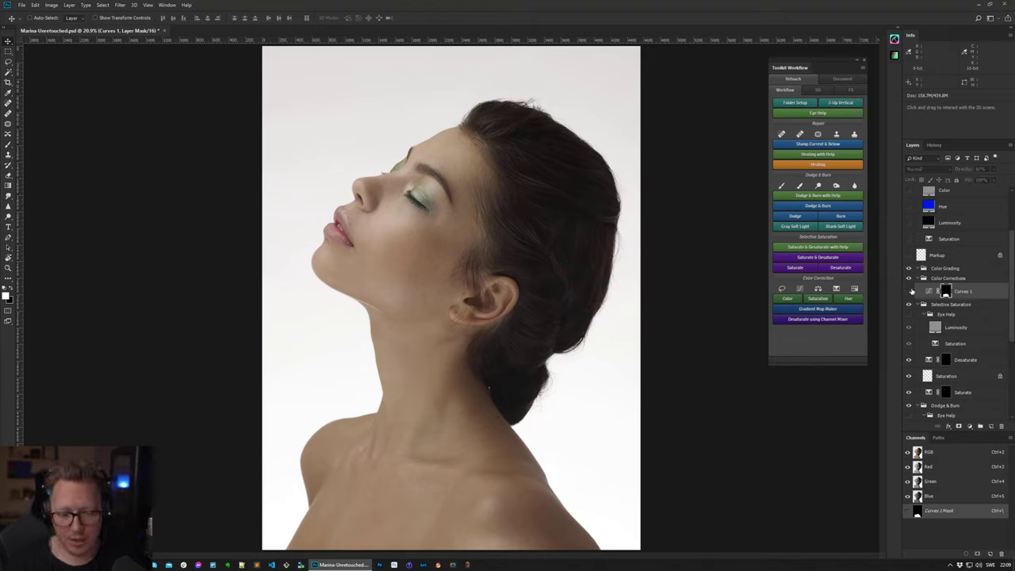
{"action": "left_click", "coordinate": [910, 291]}
{"action": "left_click", "coordinate": [910, 291]}
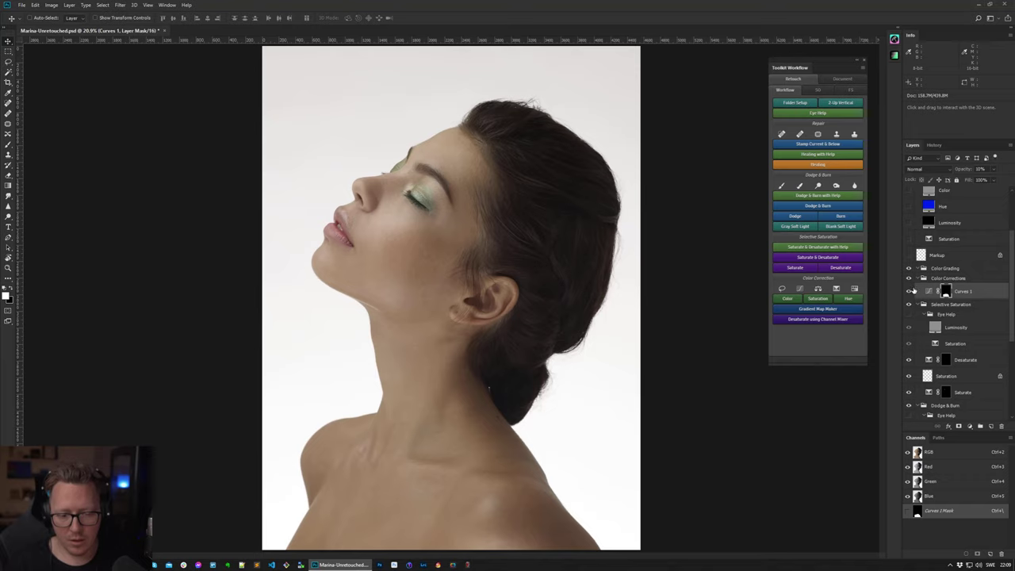
{"action": "left_click", "coordinate": [910, 291]}
{"action": "left_click", "coordinate": [924, 292]}
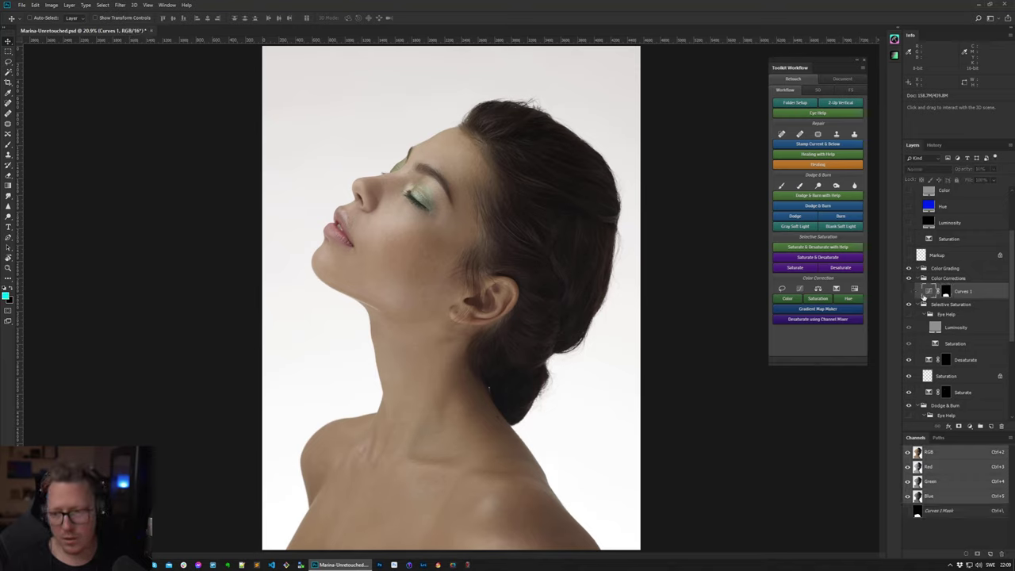
- Toggle the Curves layer's visibility repeatedly to judge how its correction affects the shoulder and chest tones
{"action": "left_click", "coordinate": [910, 292]}
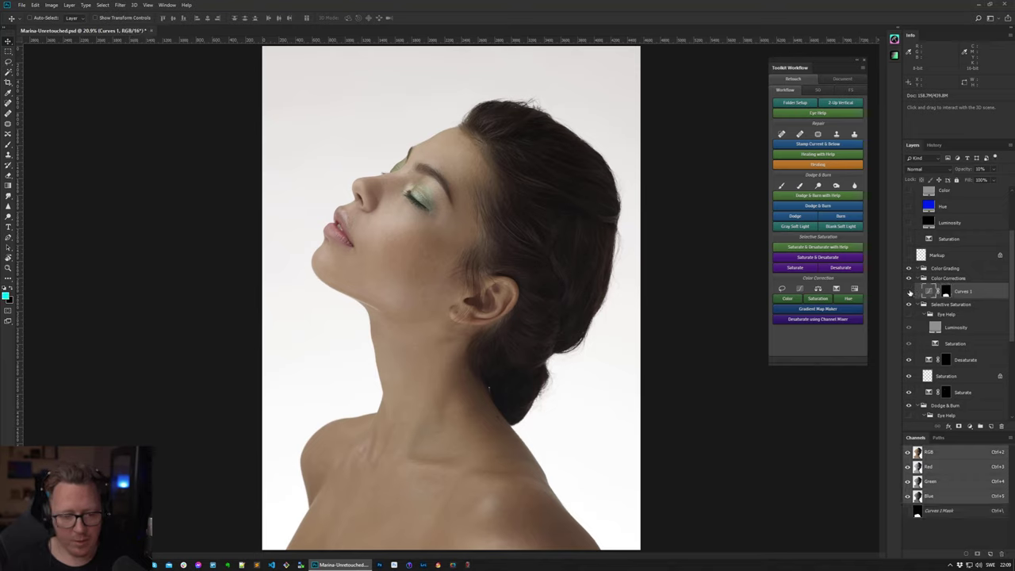
{"action": "left_click", "coordinate": [910, 292]}
{"action": "left_click", "coordinate": [910, 292]}
{"action": "left_click", "coordinate": [910, 291]}
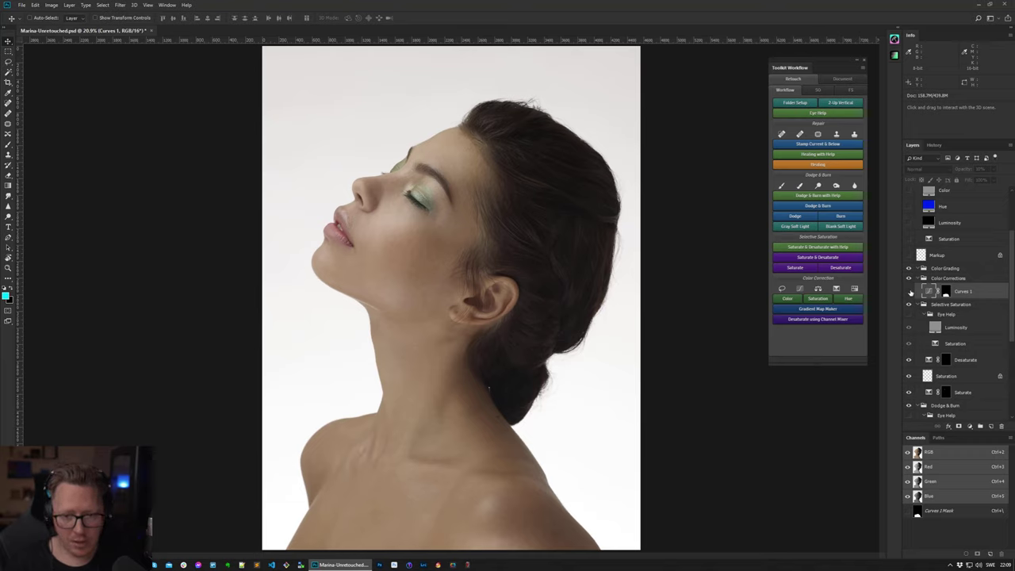
{"action": "left_click", "coordinate": [909, 292]}
{"action": "left_click", "coordinate": [910, 292]}
{"action": "left_click", "coordinate": [910, 292]}
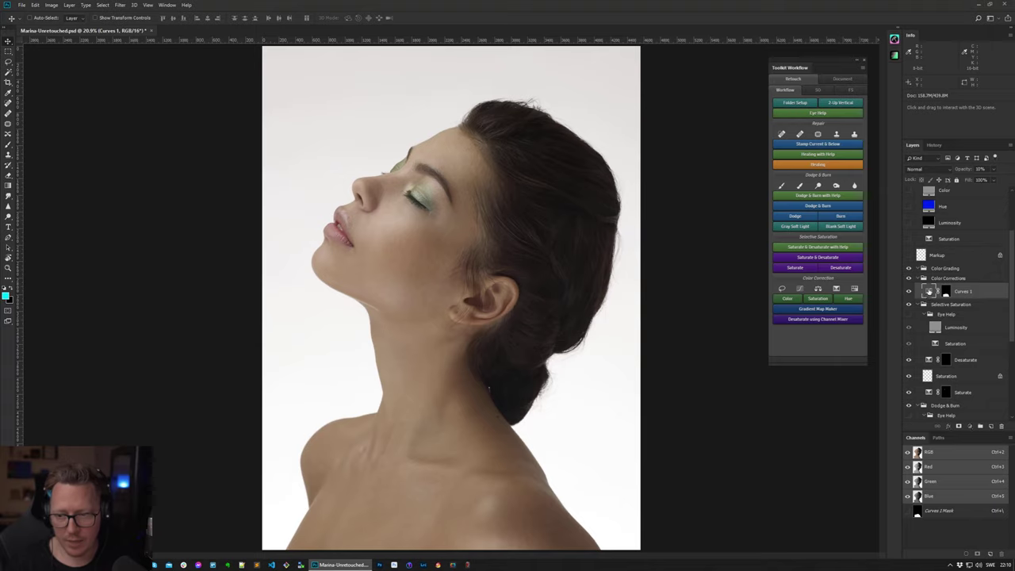
- Raise the Curves layer's RGB midtones to about input 118, output 132, and close the curve settings
{"action": "double_click", "coordinate": [929, 292]}
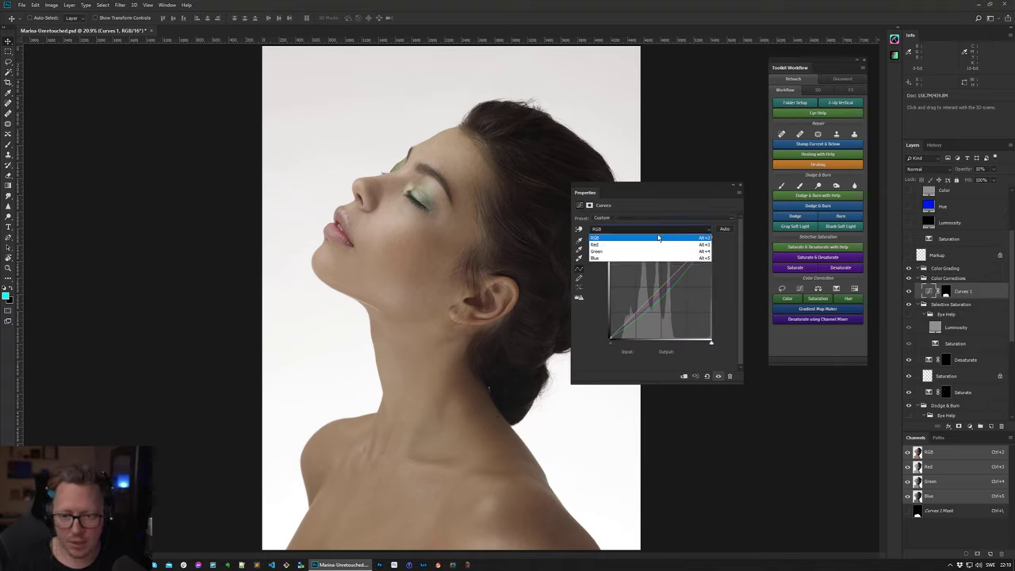
{"action": "left_click", "coordinate": [660, 287]}
{"action": "left_click_drag", "start_coordinate": [660, 286], "coordinate": [657, 287]}
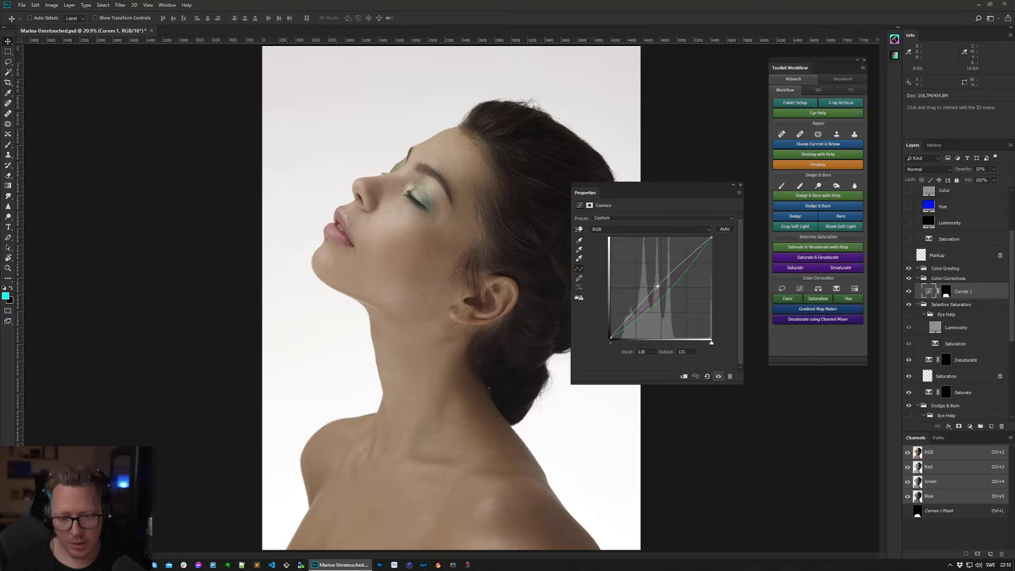
{"action": "left_click", "coordinate": [742, 188]}
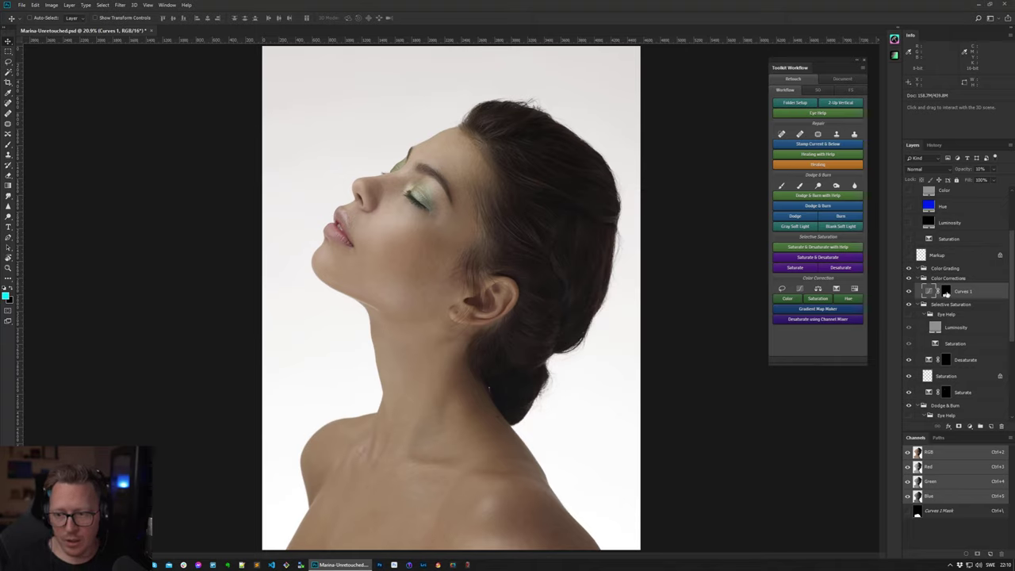
- Reset the Curves mask to black, repaint it white over the neck and chest with a larger brush at 10% flow, and compare the result
{"action": "left_click", "coordinate": [945, 292]}
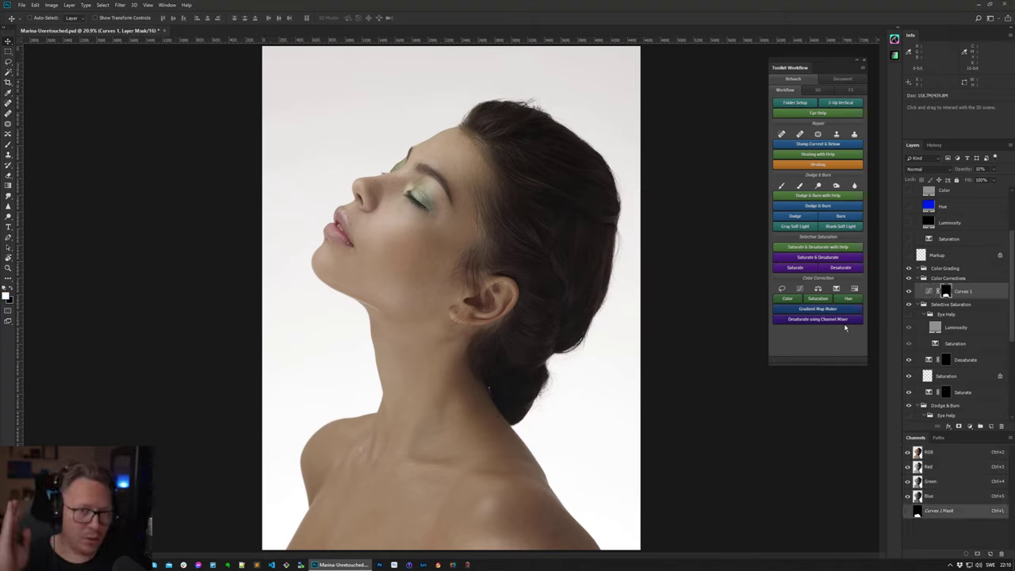
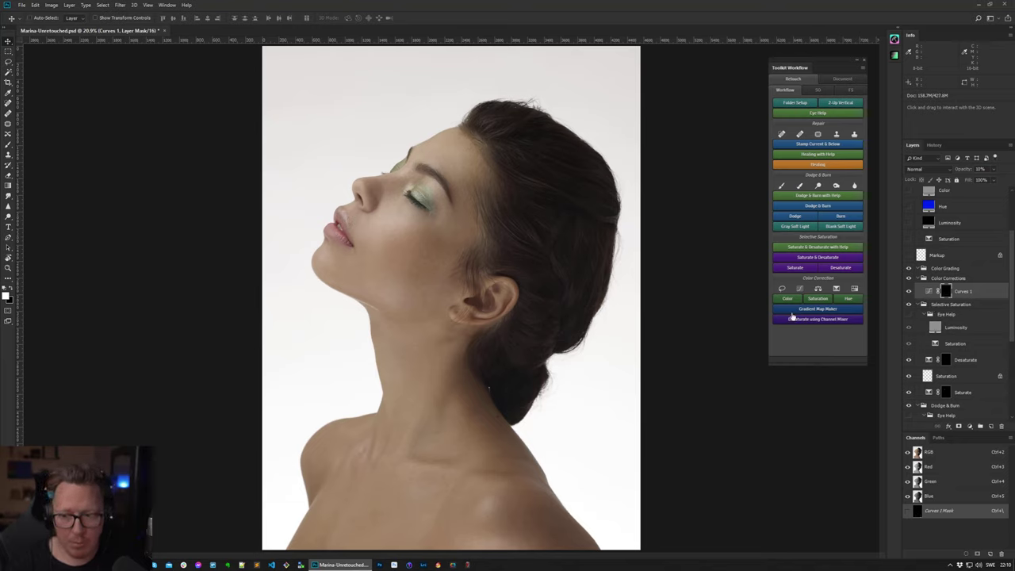
{"action": "key", "text": "b"}
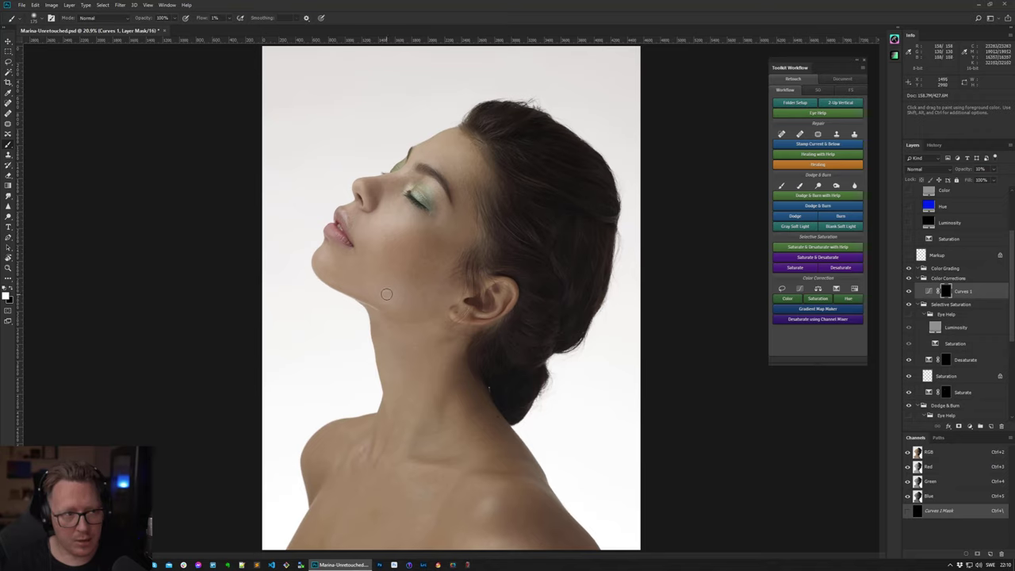
{"action": "key", "text": "bracketright"}
{"action": "key", "text": "bracketright"}
{"action": "key", "text": "bracketright"}
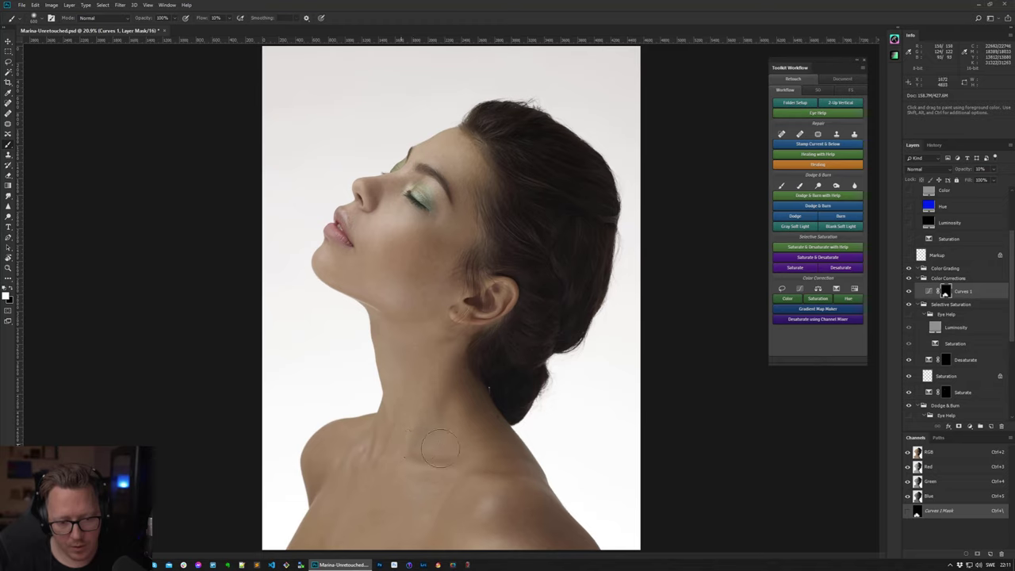
{"action": "mouse_move", "coordinate": [422, 473]}
{"action": "left_mouse_down"}
{"action": "mouse_move", "coordinate": [431, 512]}
{"action": "mouse_move", "coordinate": [408, 471]}
{"action": "mouse_move", "coordinate": [431, 495]}
{"action": "left_mouse_up"}
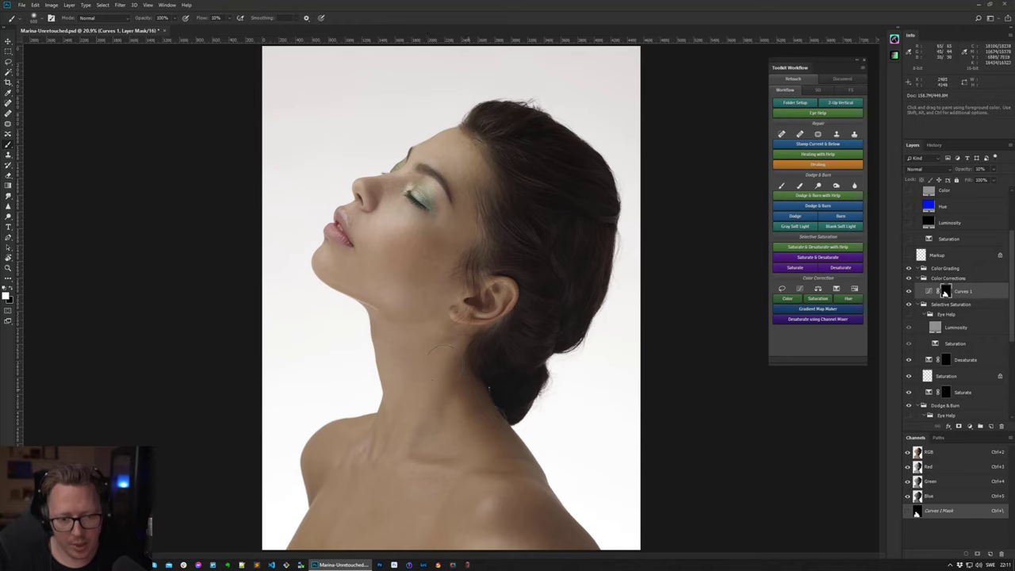
{"action": "left_click", "coordinate": [909, 292]}
{"action": "left_click", "coordinate": [909, 291]}
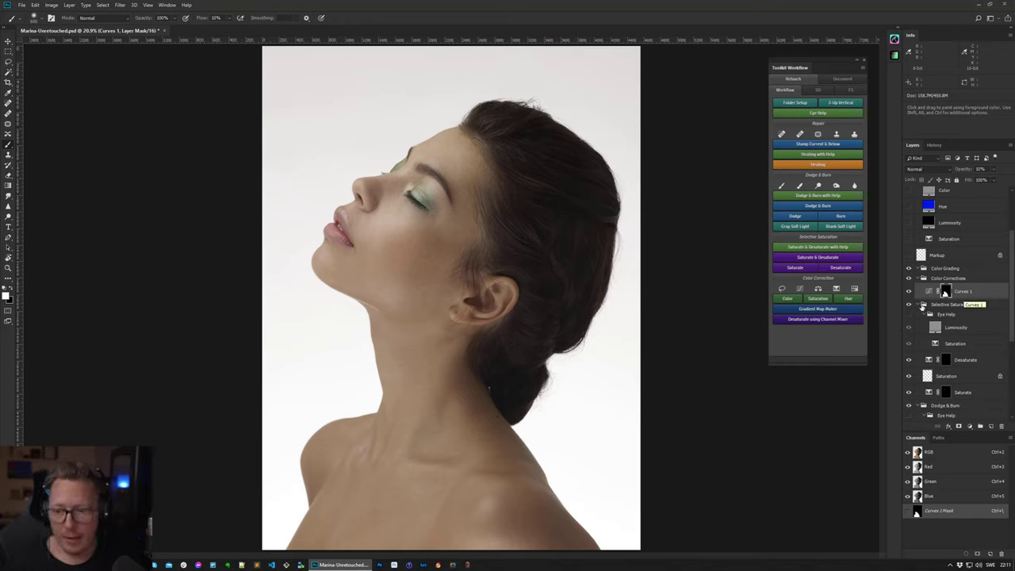
- Start the Gradient Map Maker and set the eyedropper sample size to 31 by 31 Average
{"action": "left_click", "coordinate": [816, 311]}
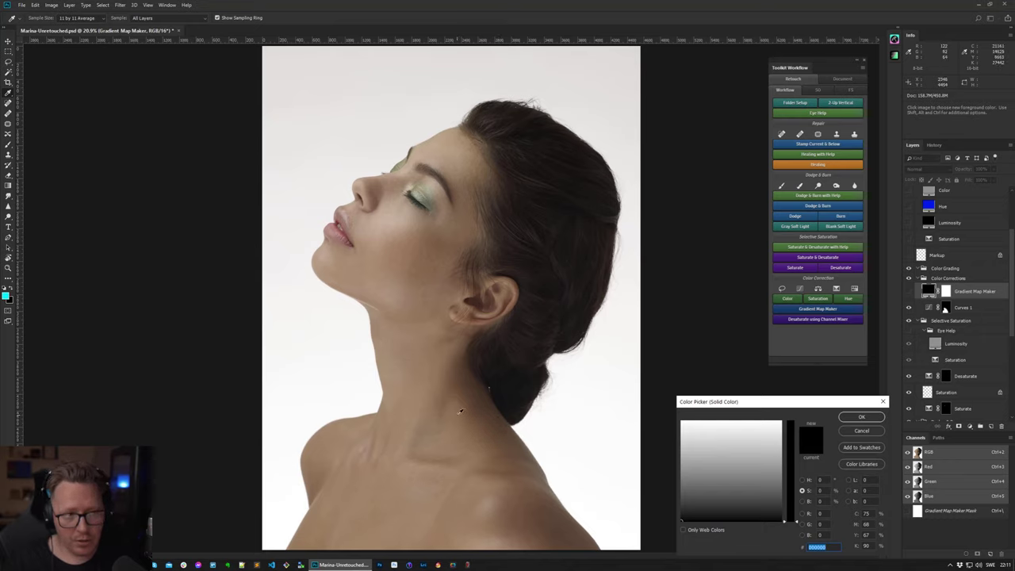
{"action": "left_click", "coordinate": [100, 19]}
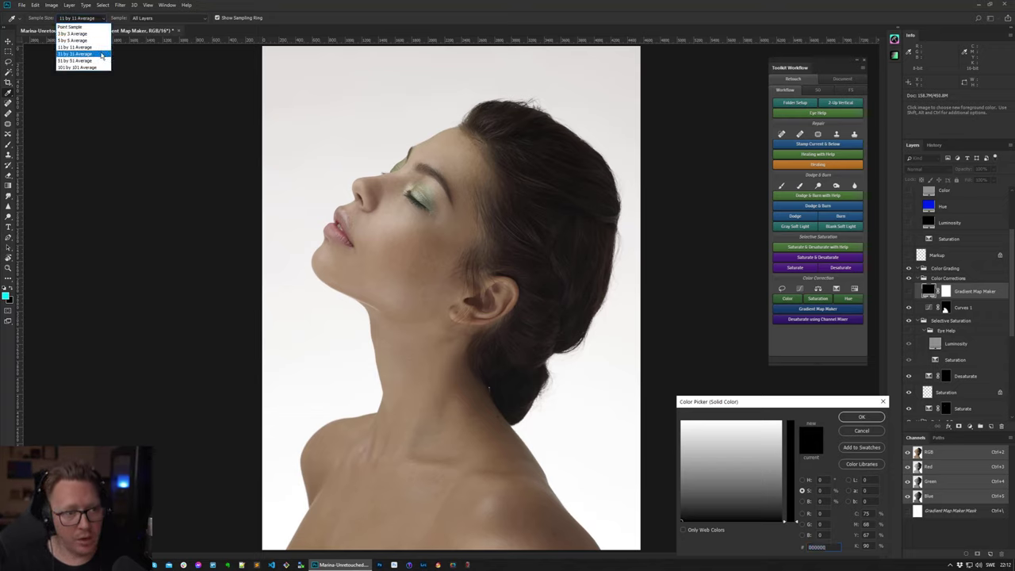
{"action": "left_click", "coordinate": [102, 54]}
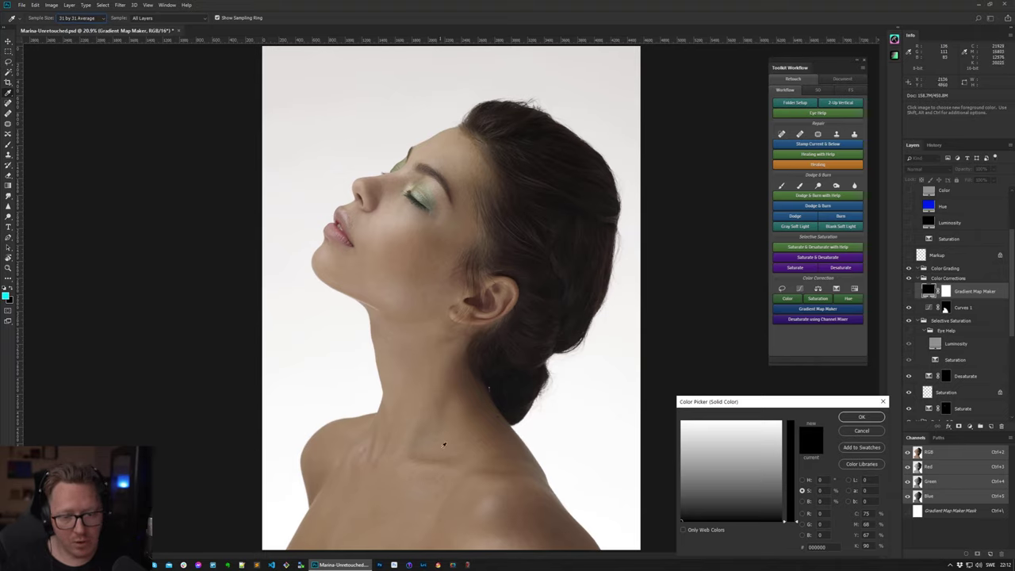
- Sample a dark skin tone from the shaded shoulder as the gradient map's shadow colour, checking candidates in the brightness view
{"action": "left_click", "coordinate": [503, 445]}
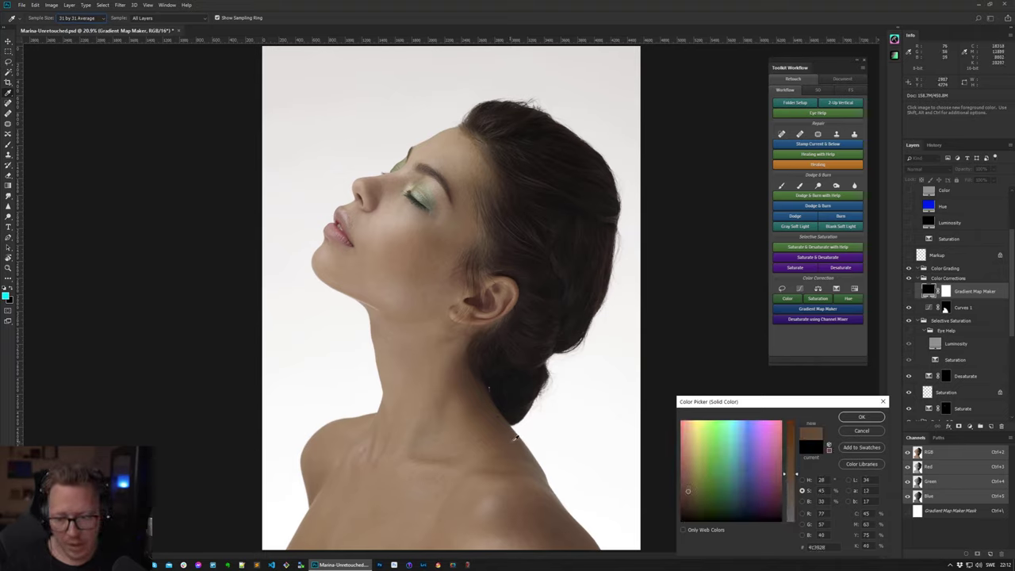
{"action": "left_click_drag", "start_coordinate": [765, 403], "coordinate": [280, 192]}
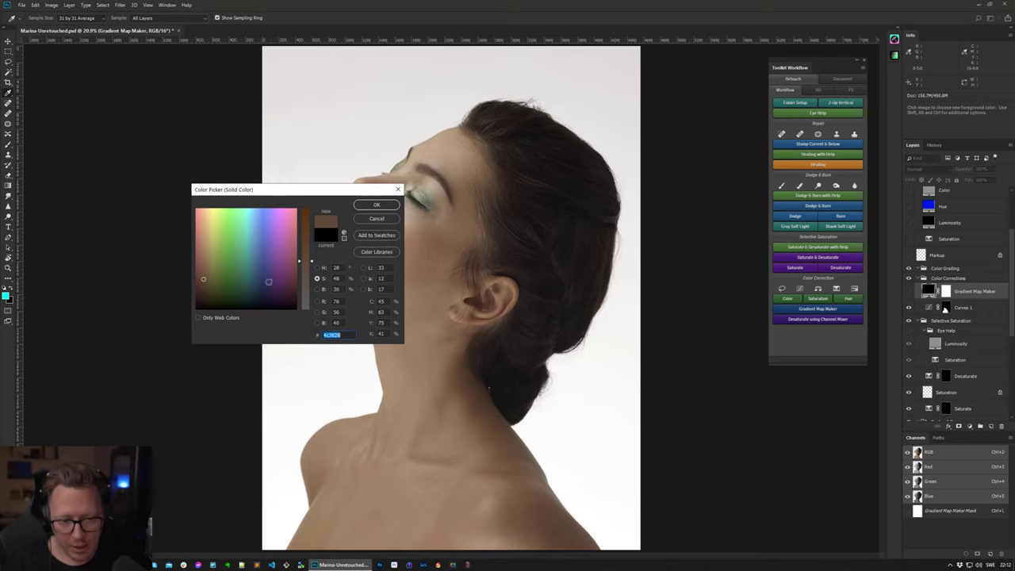
{"action": "left_click_drag", "start_coordinate": [431, 420], "coordinate": [511, 453]}
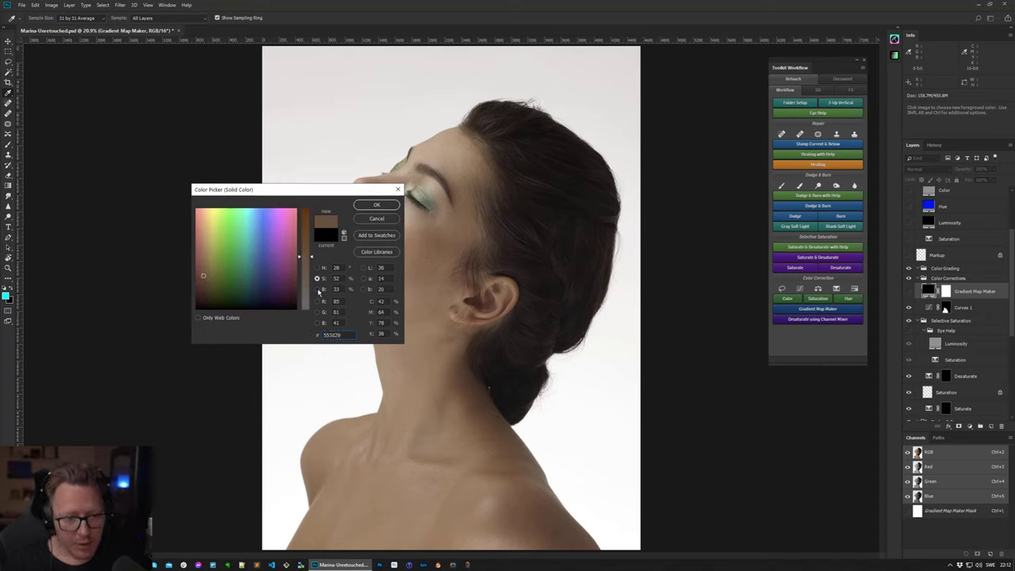
{"action": "left_click", "coordinate": [318, 289]}
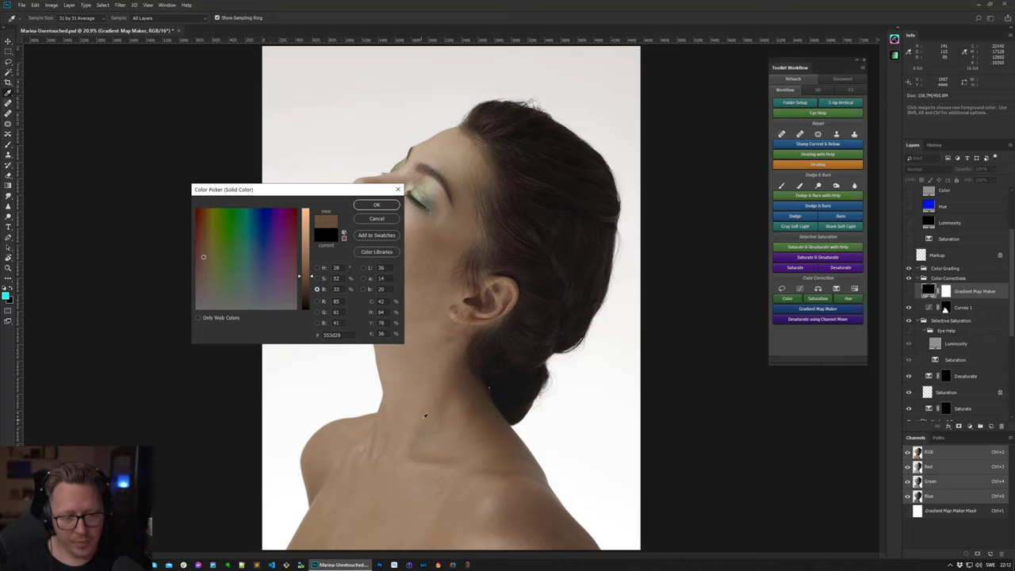
{"action": "left_click_drag", "start_coordinate": [489, 449], "coordinate": [558, 522]}
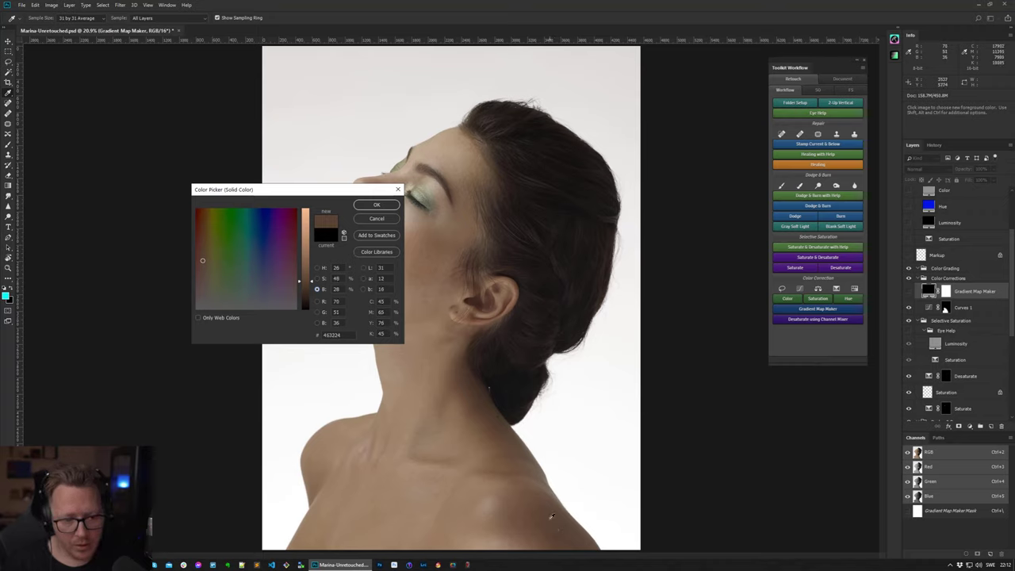
{"action": "left_click", "coordinate": [376, 205]}
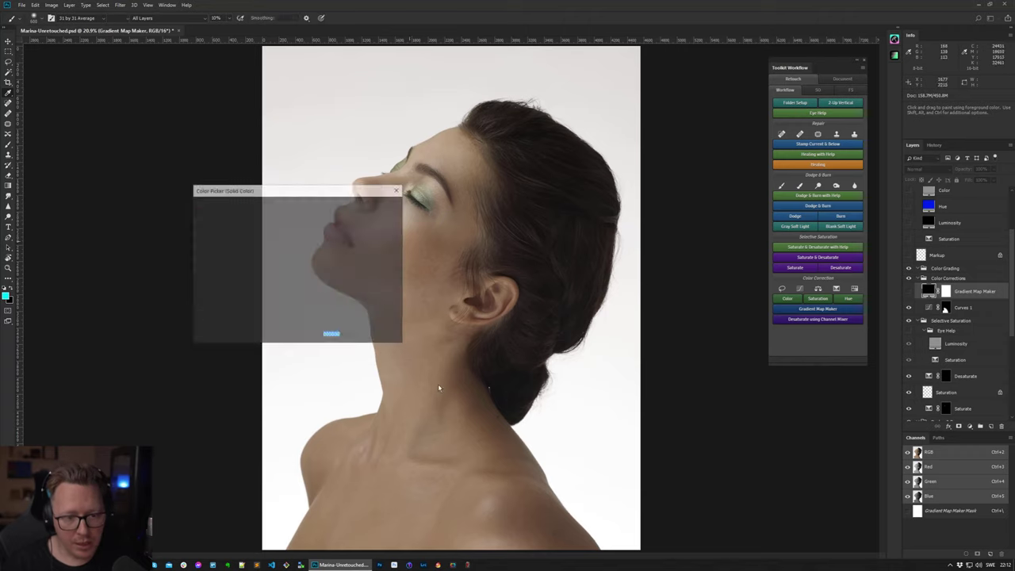
- Sample a medium skin tone from the upper chest, #967657, as the gradient map's midtone colour
{"action": "left_click", "coordinate": [405, 500]}
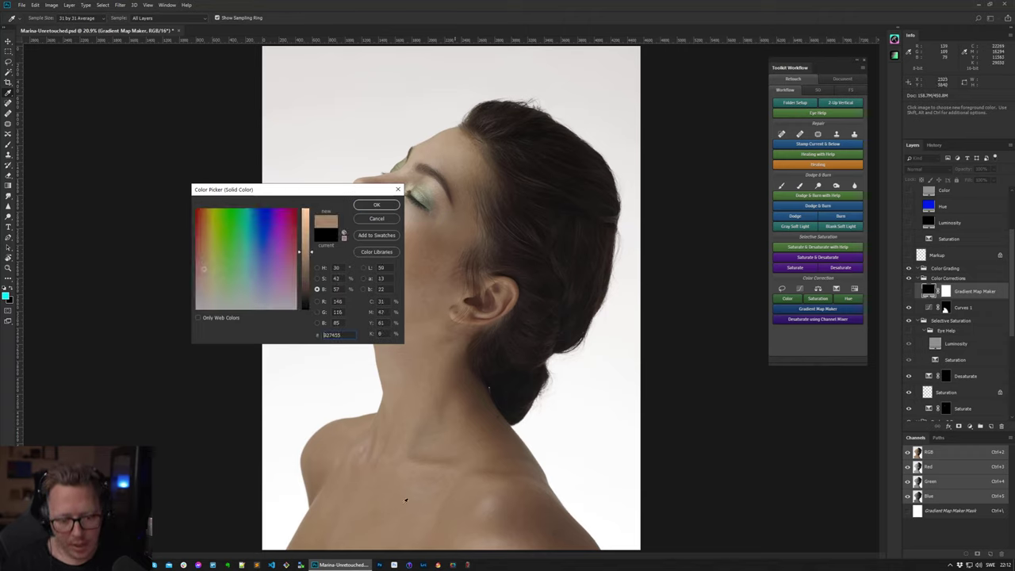
{"action": "left_click", "coordinate": [386, 514]}
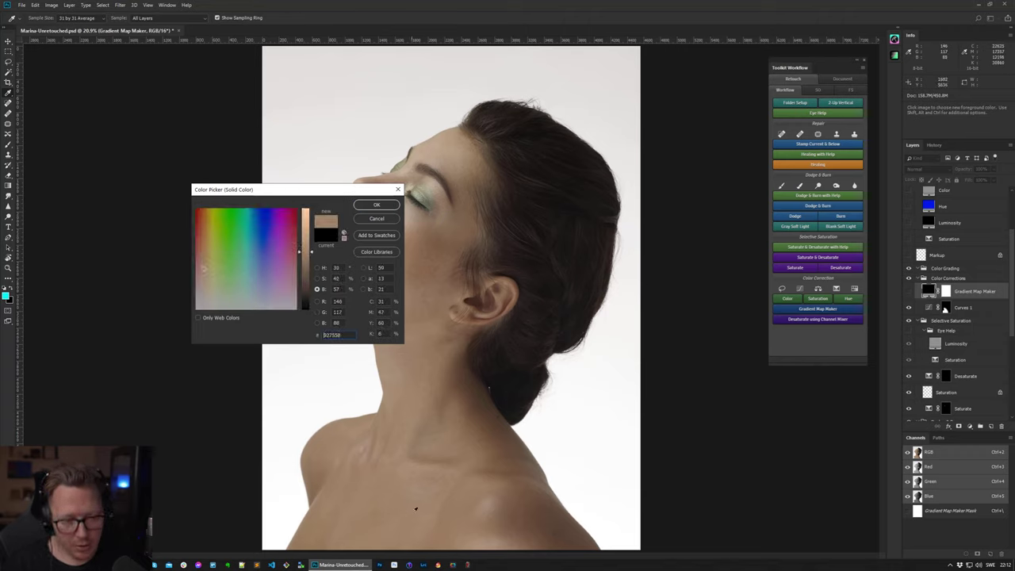
{"action": "left_click", "coordinate": [403, 479]}
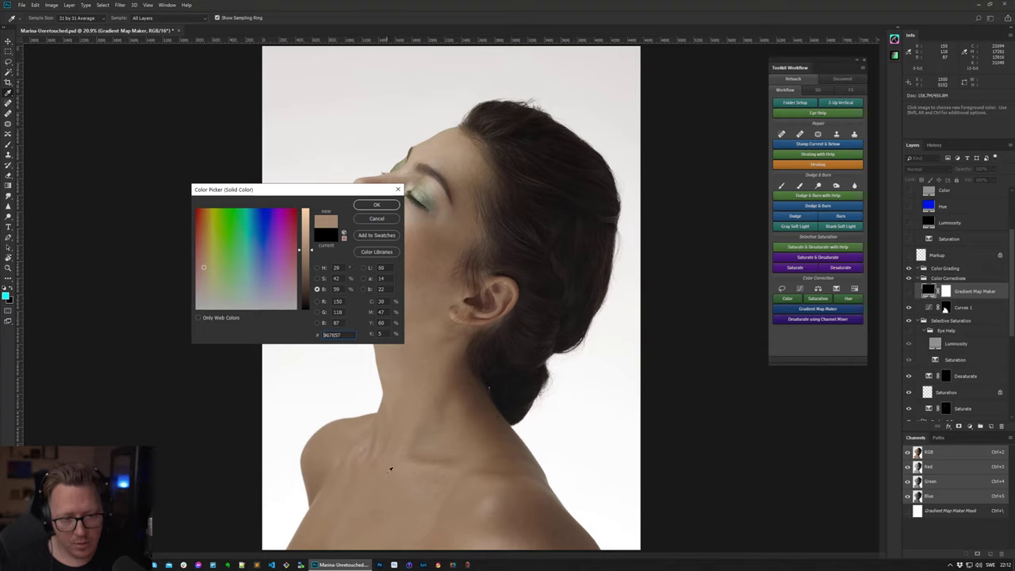
{"action": "left_click", "coordinate": [377, 204]}
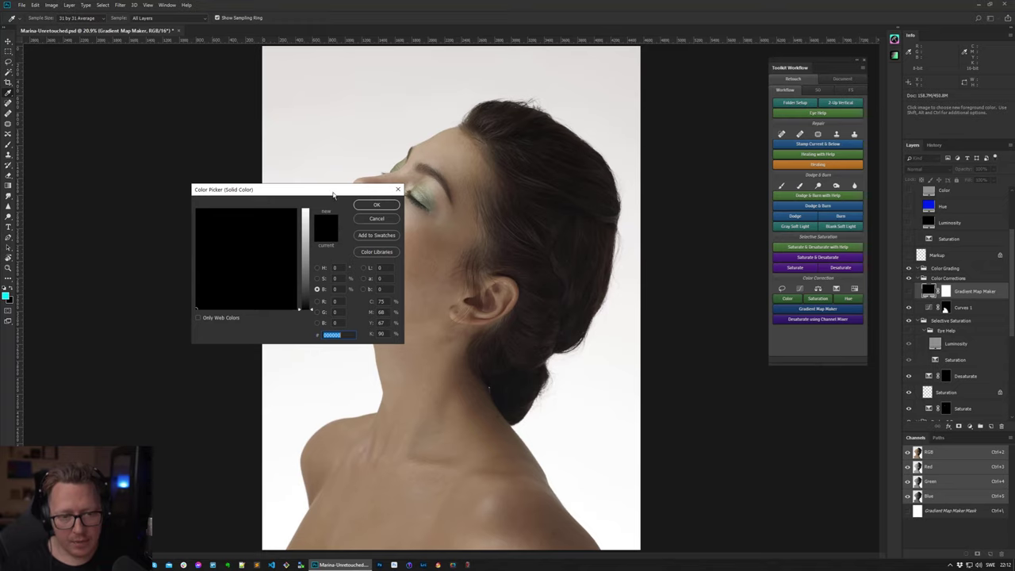
- Sample the bright skin on the cheek, #b89f8a, as the highlight colour and finish the gradient map without adding another colour
{"action": "left_click_drag", "start_coordinate": [333, 195], "coordinate": [201, 269]}
{"action": "left_click", "coordinate": [396, 218]}
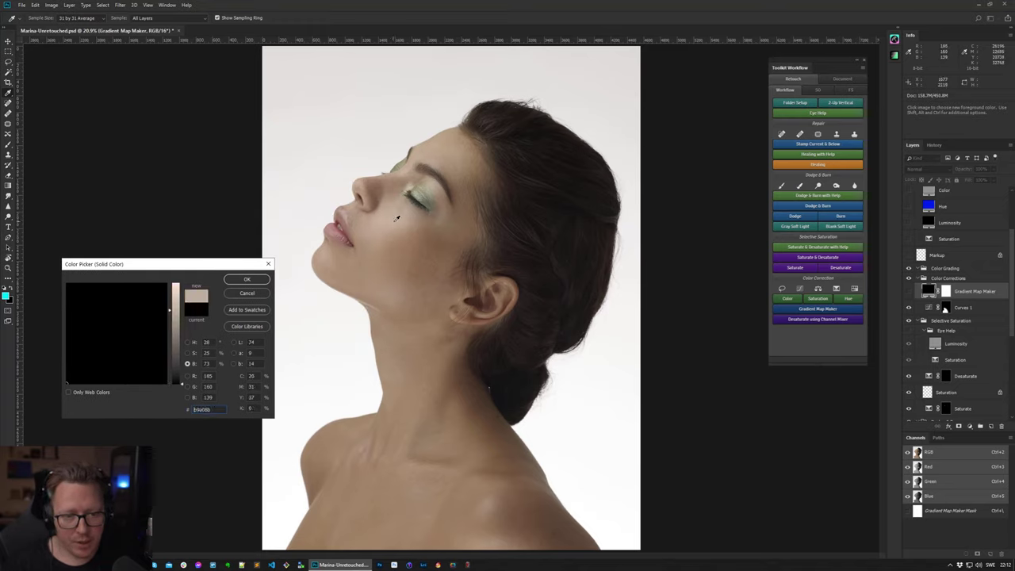
{"action": "left_click", "coordinate": [398, 220]}
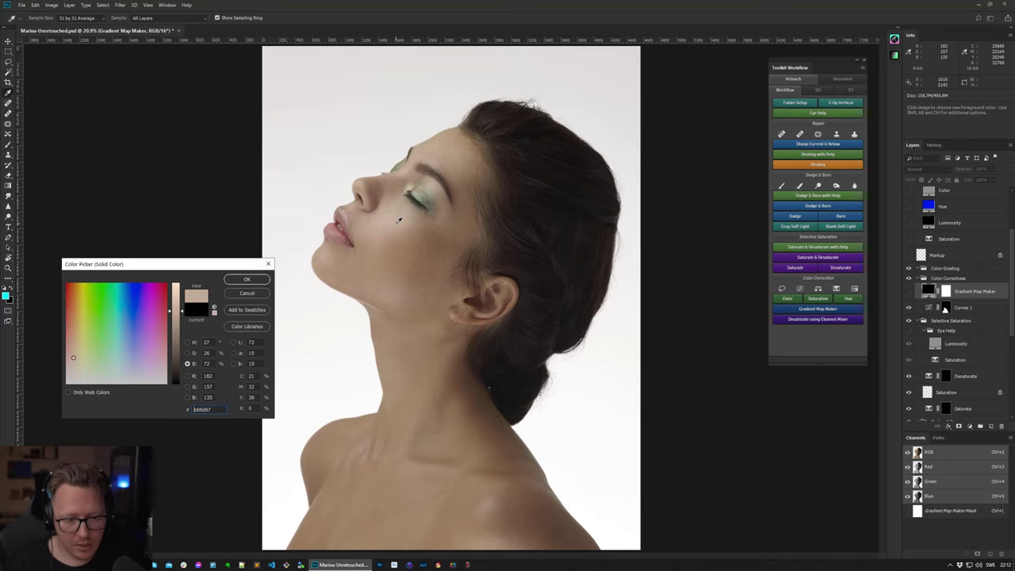
{"action": "left_click", "coordinate": [400, 220]}
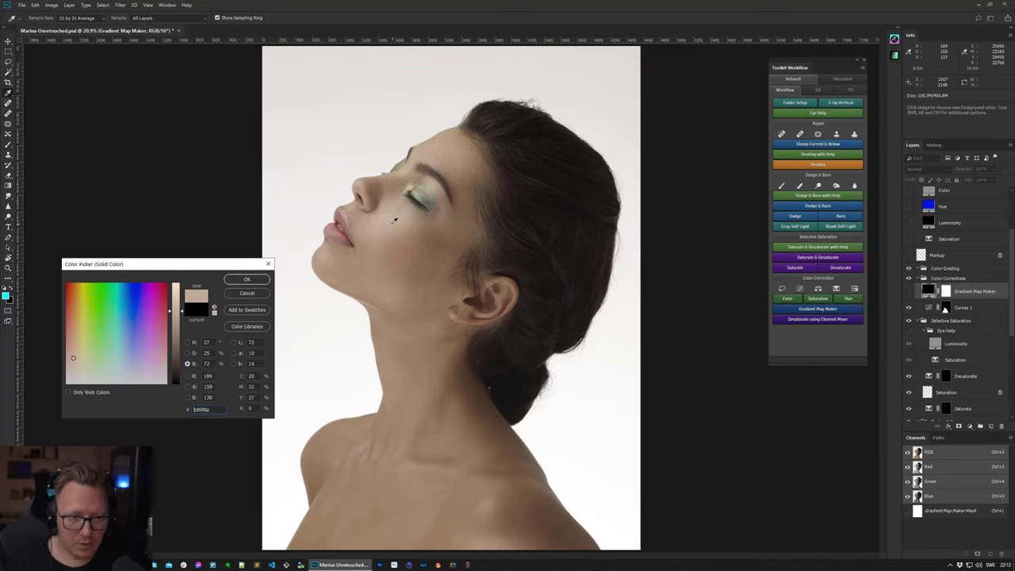
{"action": "left_click", "coordinate": [244, 280]}
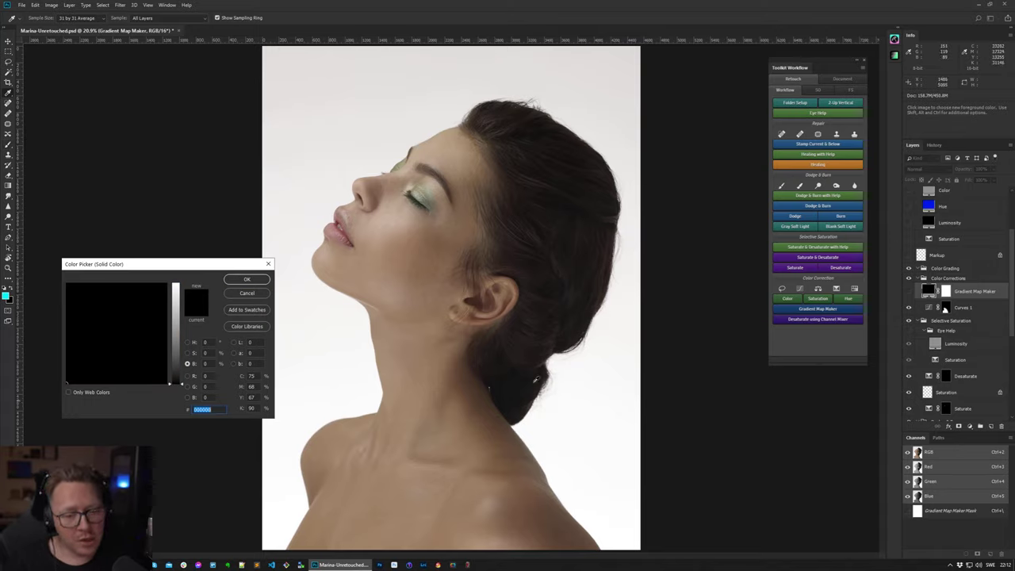
{"action": "left_click", "coordinate": [250, 293]}
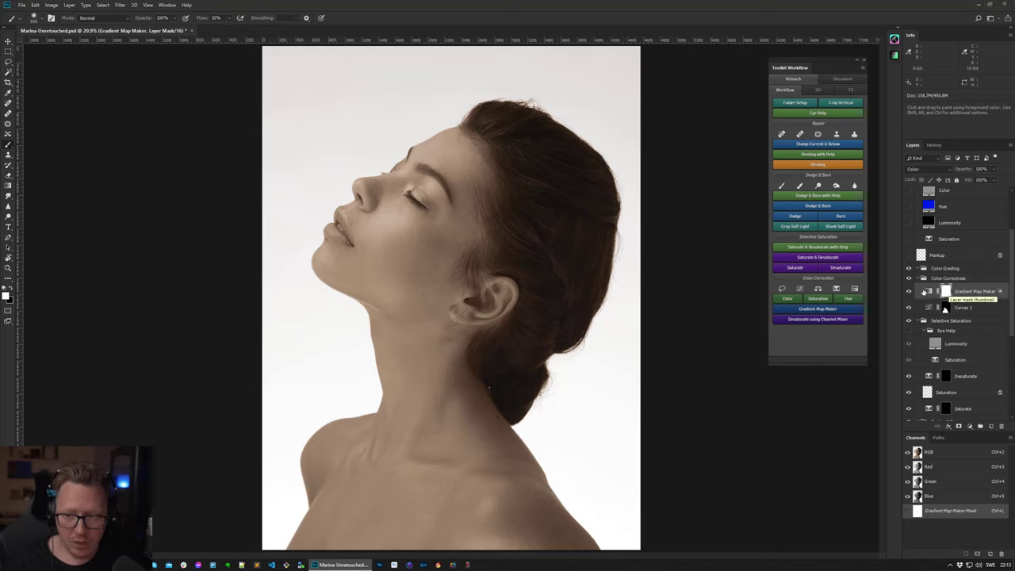
- Inspect the skin-tone gradient map's colour stops in the Gradient Editor and leave them unchanged
{"action": "double_click", "coordinate": [928, 292]}
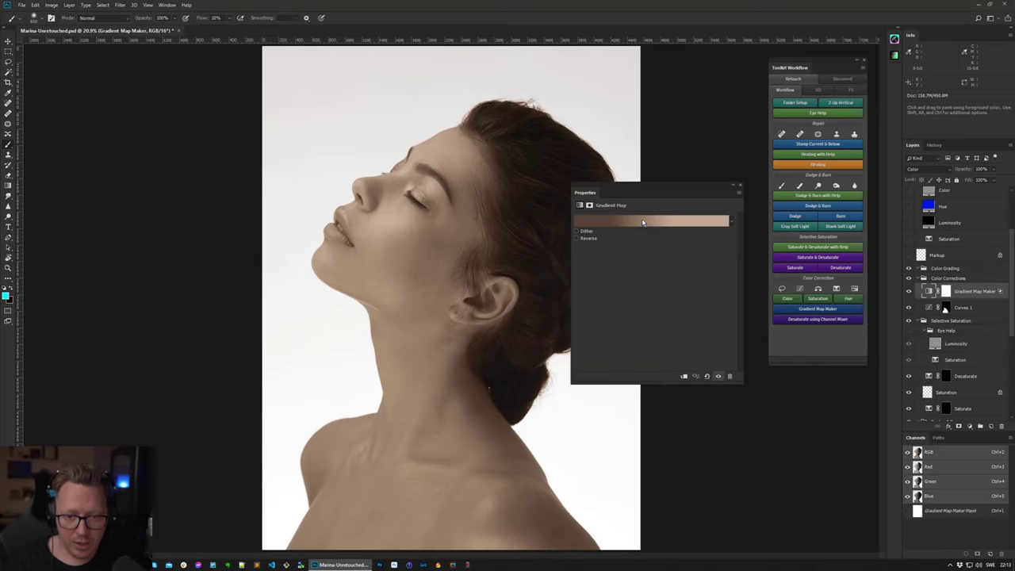
{"action": "left_click", "coordinate": [643, 223]}
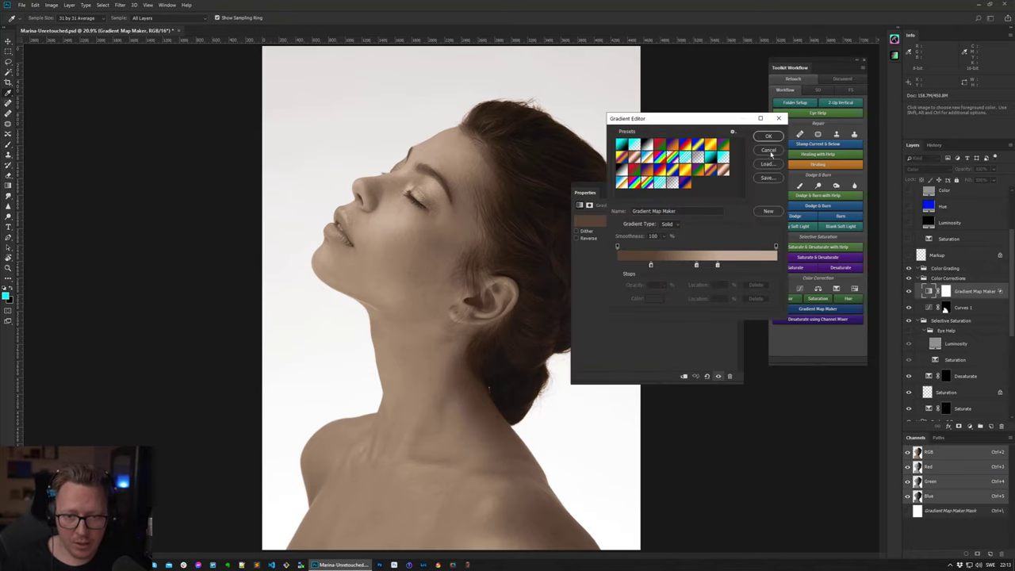
{"action": "left_click", "coordinate": [769, 152]}
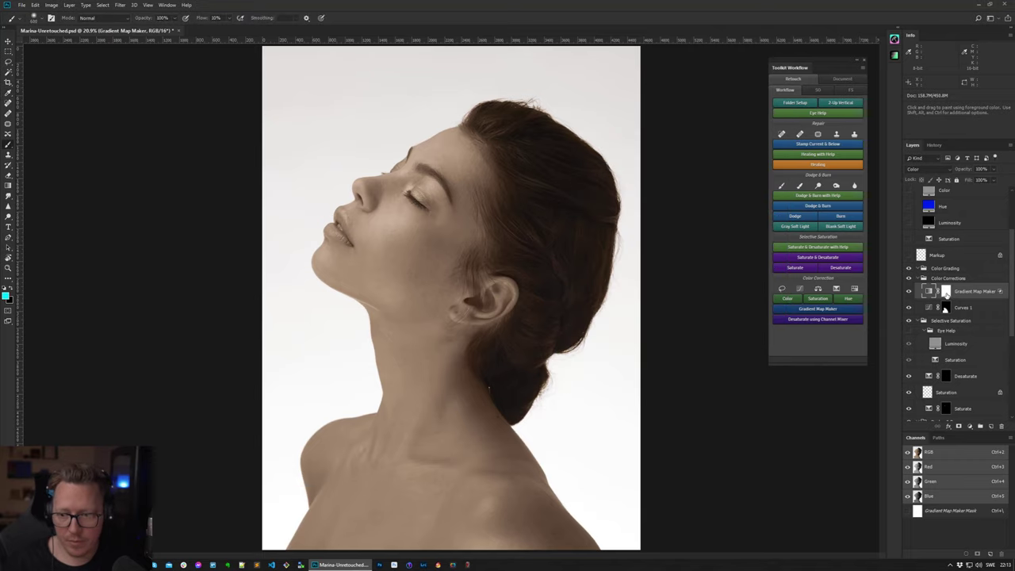
- Invert the Gradient Map Maker layer's mask to black and set the brush flow to 1%
{"action": "left_click", "coordinate": [946, 292]}
{"action": "key", "text": "ctrl+i"}
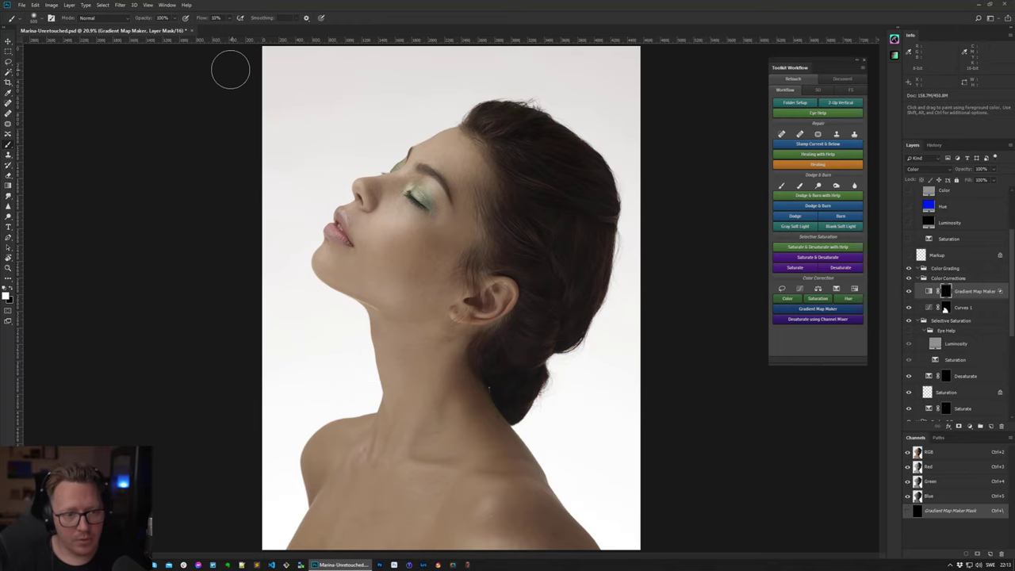
{"action": "key", "text": "shift+0"}
{"action": "key", "text": "shift+1"}
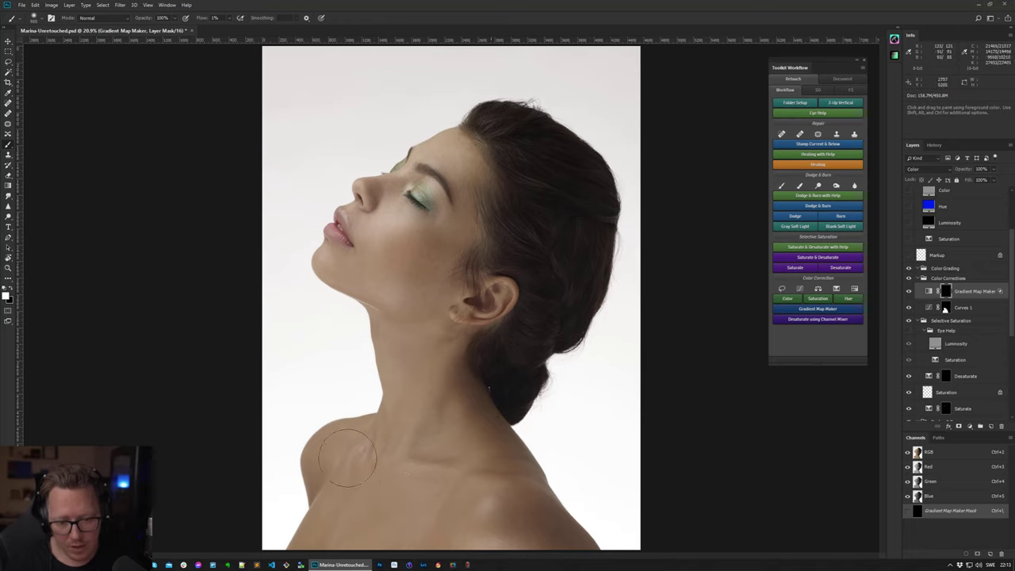
- Reduce the brush size and paint the Gradient Map Maker layer's mask over the unevenly coloured skin
{"action": "key", "text": "bracketleft"}
{"action": "key", "text": "bracketleft"}
{"action": "key", "text": "bracketleft"}
{"action": "key", "text": "bracketleft"}
{"action": "key", "text": "bracketleft"}
{"action": "key", "text": "bracketleft"}
{"action": "key", "text": "bracketleft"}
{"action": "key", "text": "bracketleft"}
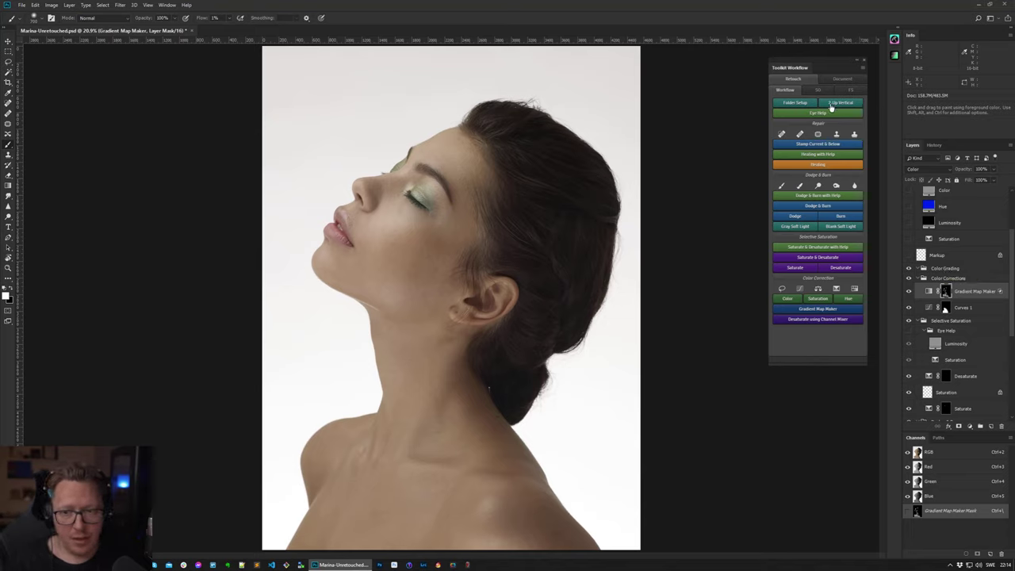
- Open a second side-by-side view of the portrait and inspect the face at several magnifications
{"action": "left_click", "coordinate": [840, 106]}
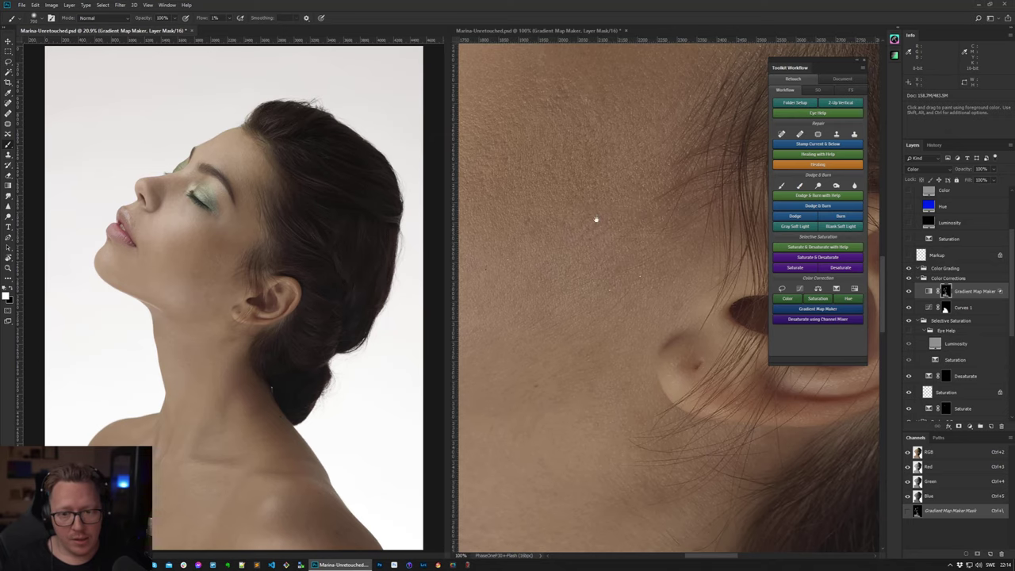
{"action": "left_click_drag", "start_coordinate": [608, 199], "coordinate": [397, 356]}
{"action": "key", "text": "z"}
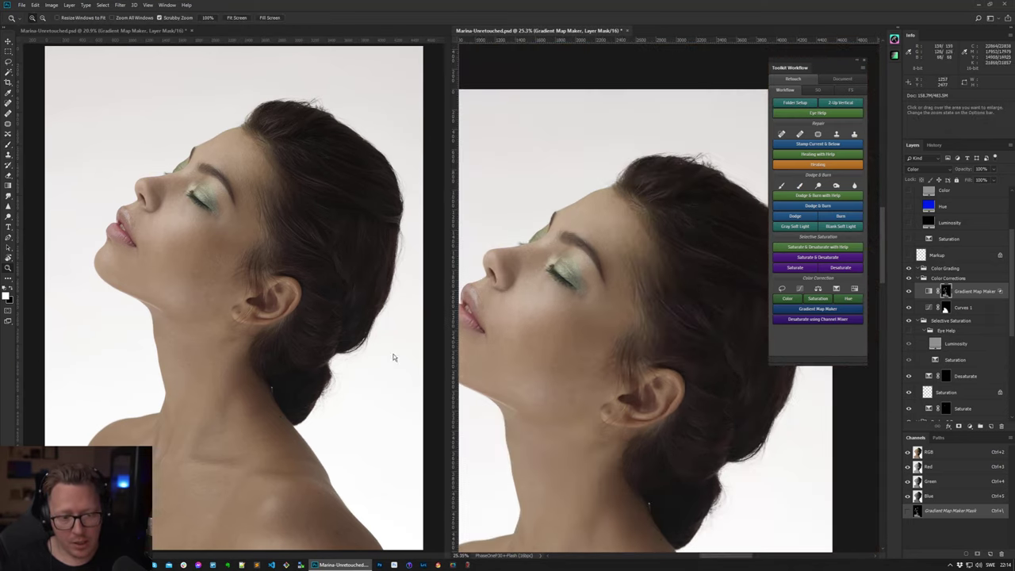
{"action": "left_click", "coordinate": [619, 227], "text": "alt"}
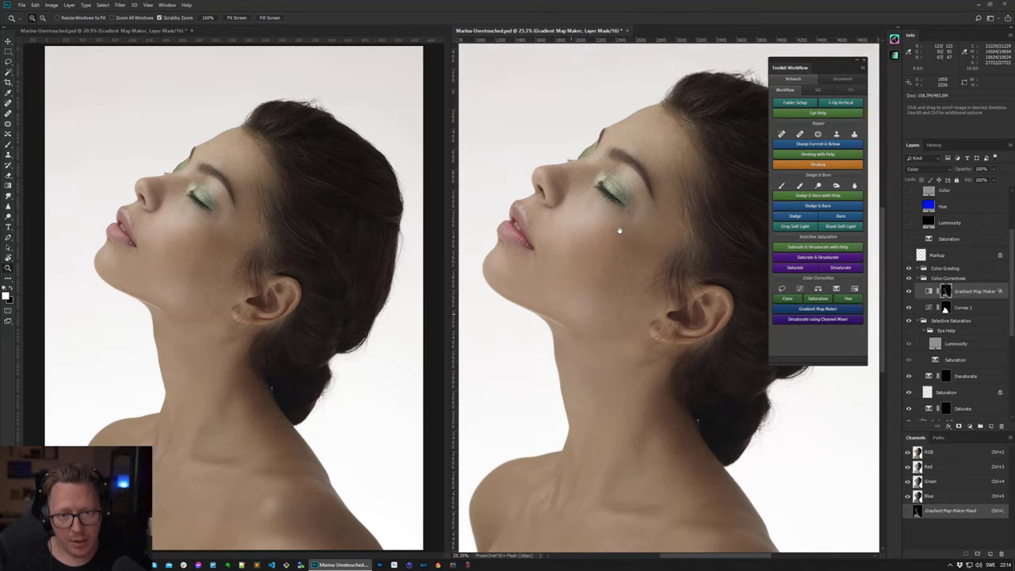
{"action": "left_click", "coordinate": [604, 252], "text": "alt"}
{"action": "left_click", "coordinate": [605, 252], "text": "alt"}
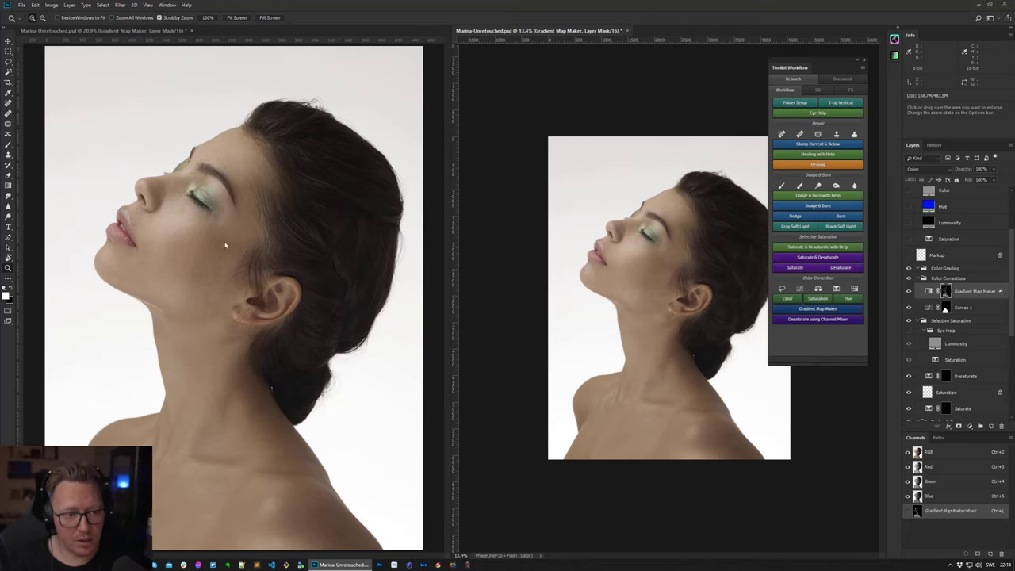
{"action": "left_click_drag", "start_coordinate": [613, 232], "coordinate": [658, 265]}
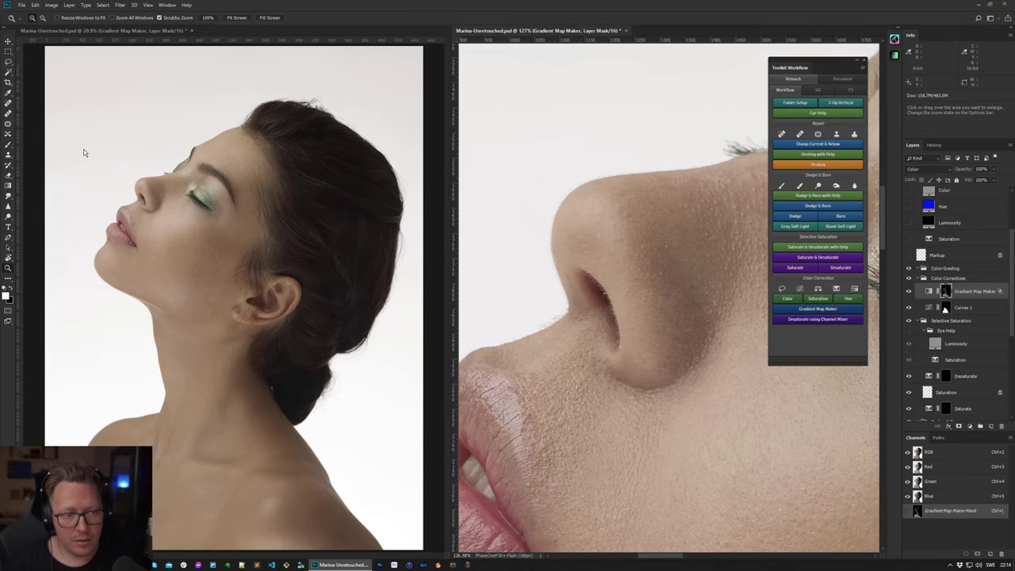
- Float and close the full-portrait window, and show the whole portrait in the single remaining view
{"action": "mouse_move", "coordinate": [107, 32]}
{"action": "left_mouse_down"}
{"action": "mouse_move", "coordinate": [95, 154]}
{"action": "mouse_move", "coordinate": [20, 142]}
{"action": "mouse_move", "coordinate": [61, 69]}
{"action": "mouse_move", "coordinate": [4, 63]}
{"action": "mouse_move", "coordinate": [149, 50]}
{"action": "mouse_move", "coordinate": [119, 46]}
{"action": "left_mouse_up"}
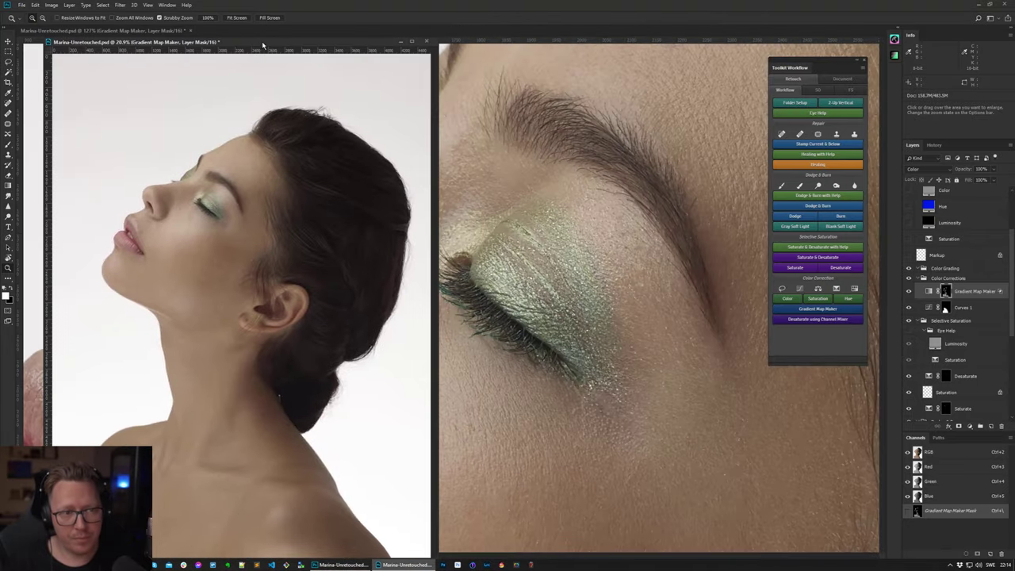
{"action": "left_click", "coordinate": [426, 41]}
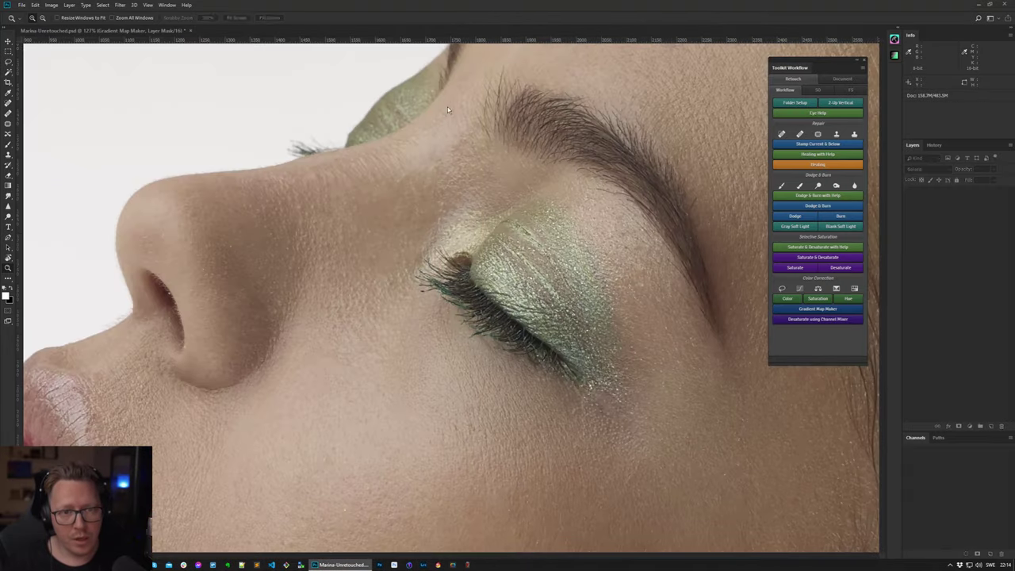
{"action": "scroll", "coordinate": [439, 236], "scroll_direction": "down", "scroll_amount": 5}
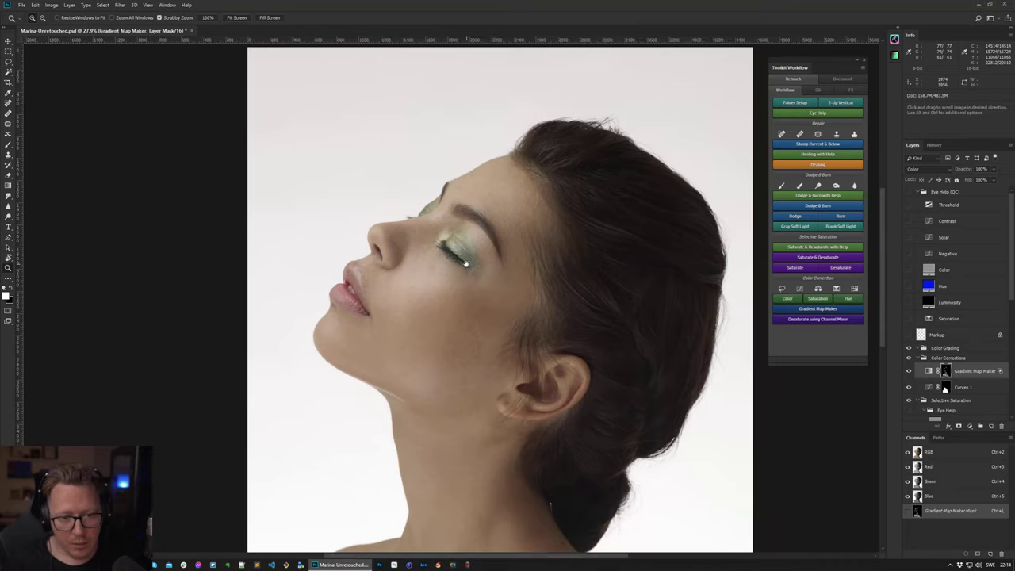
{"action": "scroll", "coordinate": [352, 232], "scroll_direction": "down", "scroll_amount": 1}
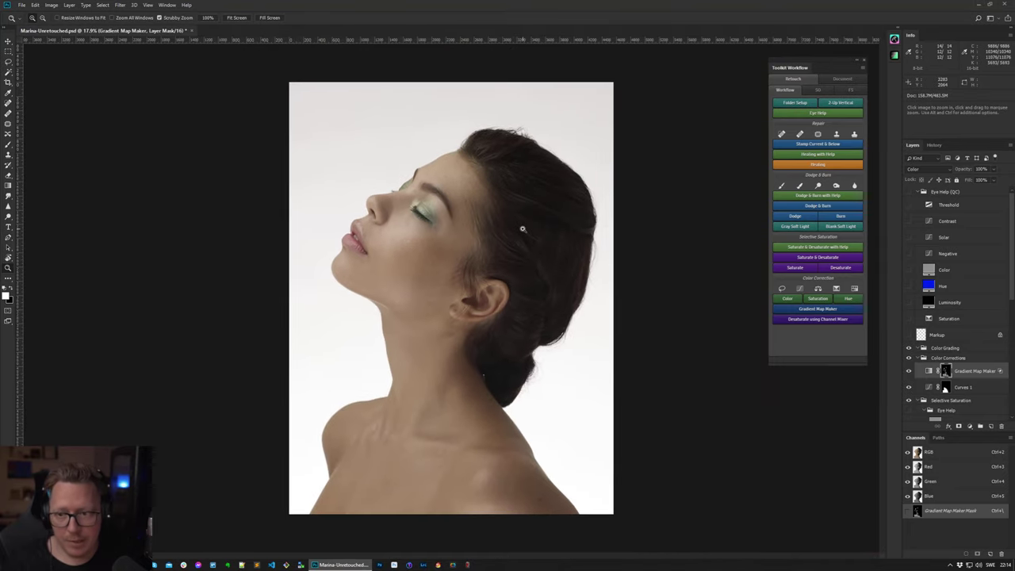
- Show the Threshold layer in the Eye Help (QC) group and inspect the highlights with its level at 255 and 198
{"action": "left_click", "coordinate": [948, 237]}
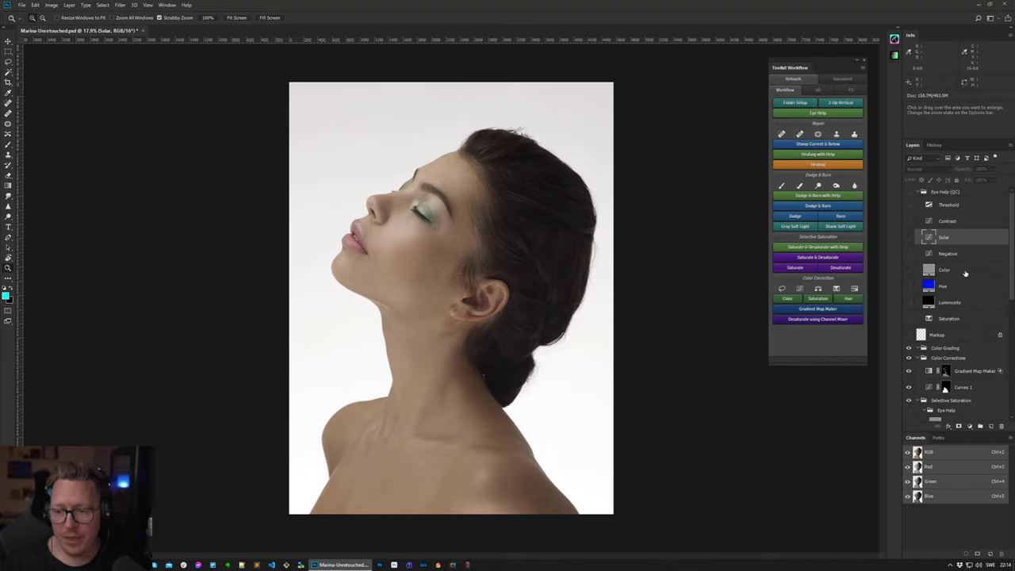
{"action": "left_click", "coordinate": [939, 194]}
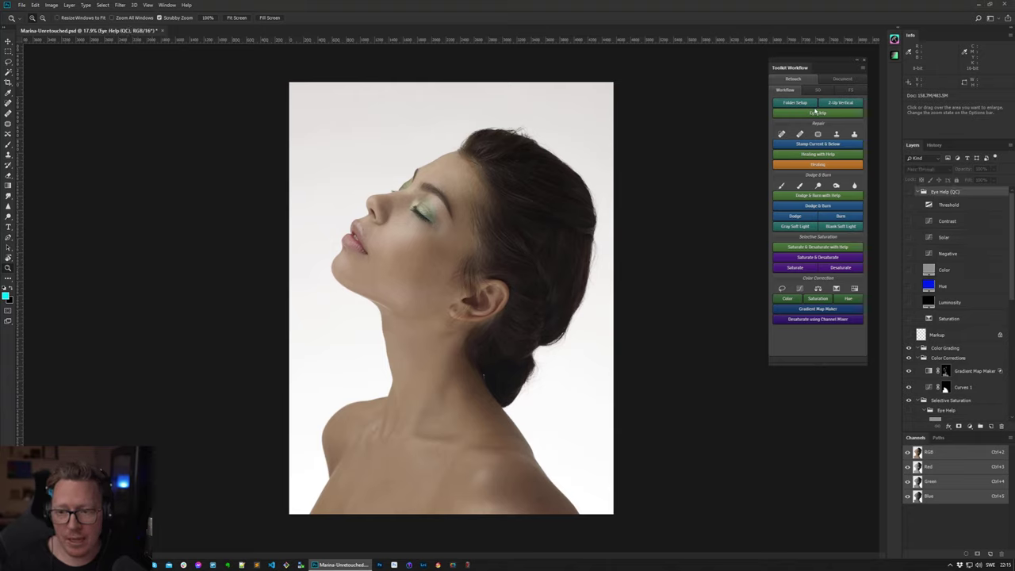
{"action": "left_click", "coordinate": [909, 205]}
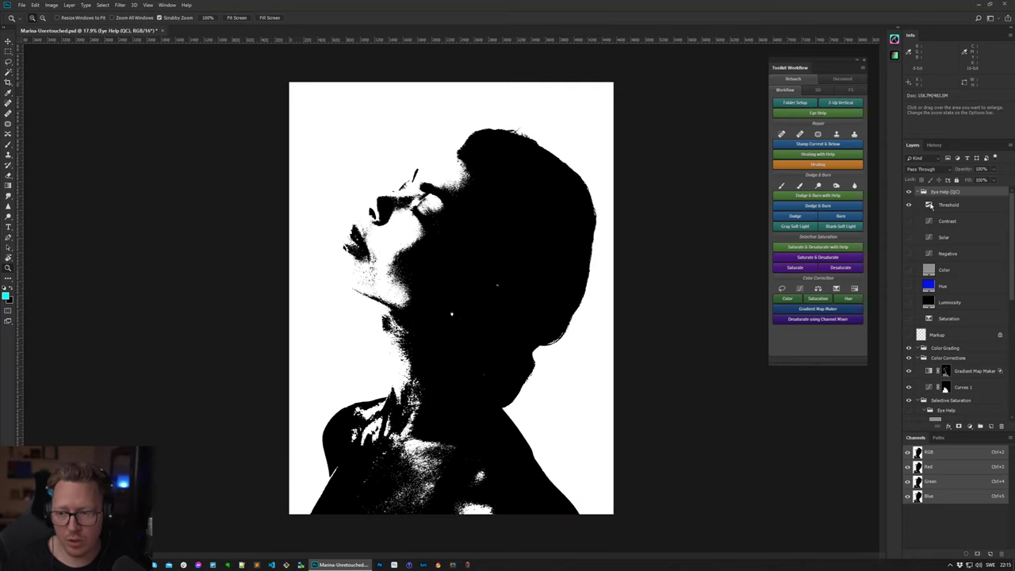
{"action": "double_click", "coordinate": [930, 205]}
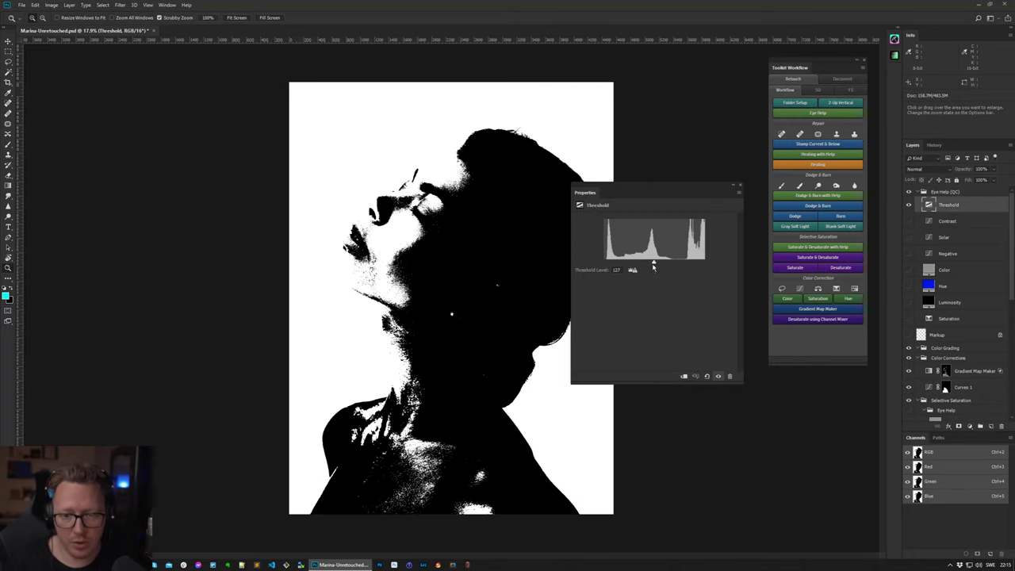
{"action": "left_click_drag", "start_coordinate": [652, 269], "coordinate": [764, 274]}
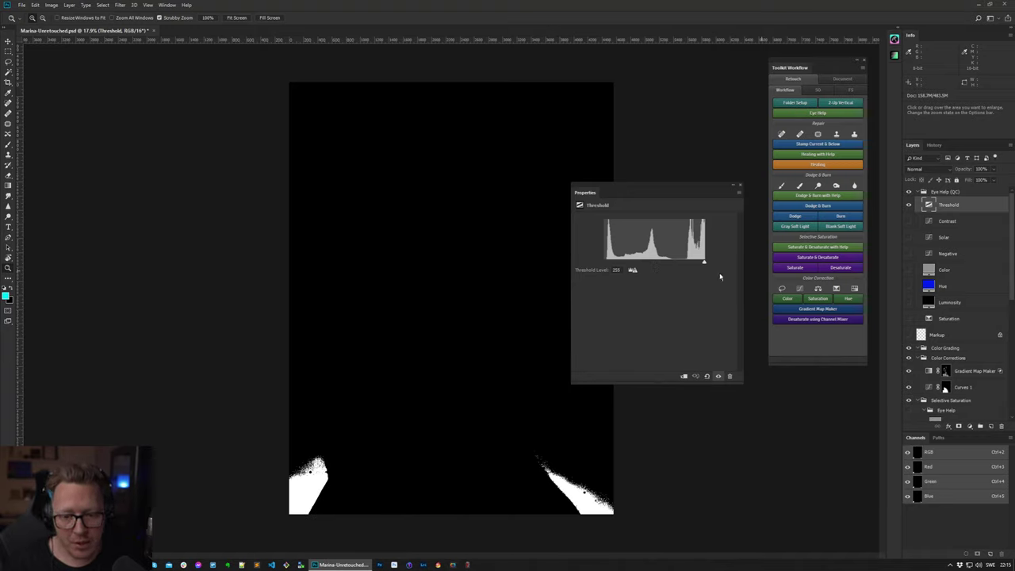
{"action": "left_click_drag", "start_coordinate": [704, 274], "coordinate": [684, 271]}
{"action": "left_click_drag", "start_coordinate": [590, 194], "coordinate": [662, 180]}
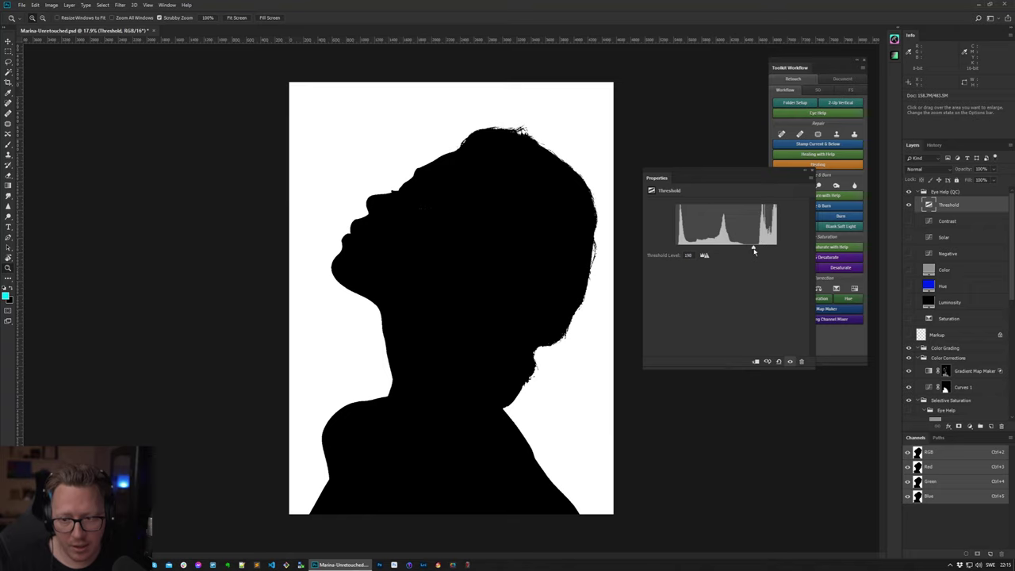
- Inspect the tonal distribution at threshold levels 158, 131, 1 and 59, and hide the Threshold layer
{"action": "left_click_drag", "start_coordinate": [752, 251], "coordinate": [738, 251]}
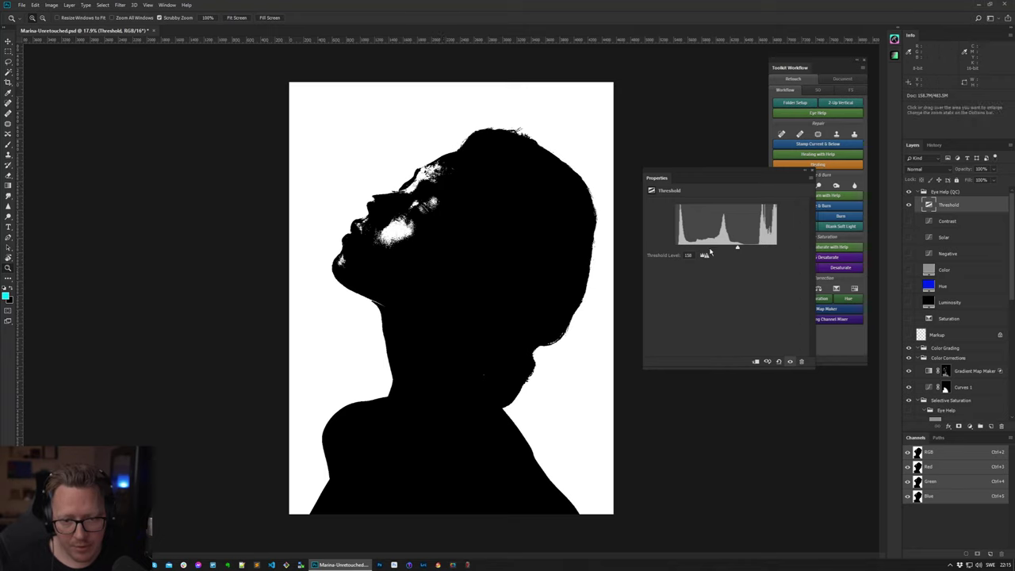
{"action": "left_click_drag", "start_coordinate": [737, 250], "coordinate": [728, 251]}
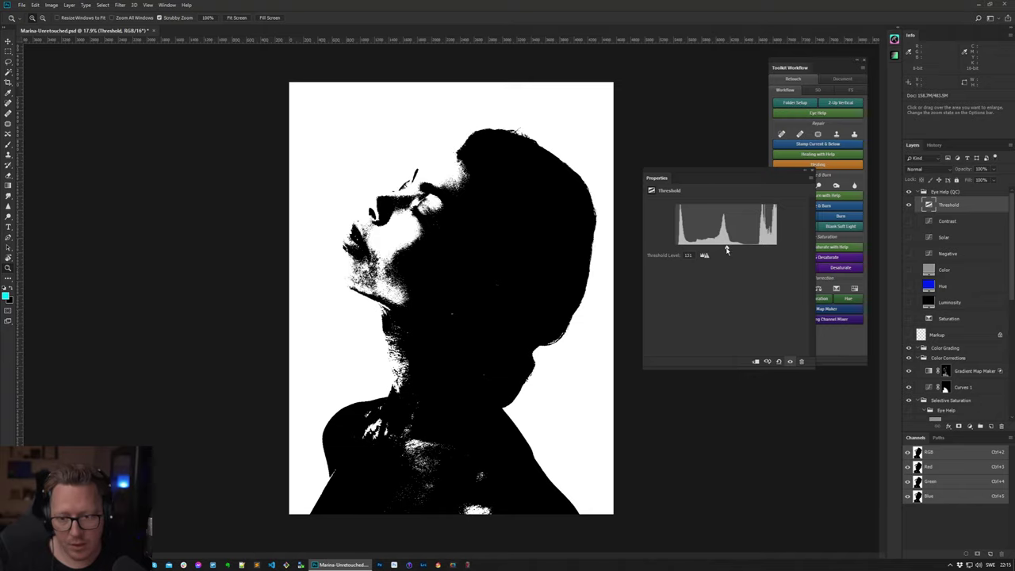
{"action": "left_click_drag", "start_coordinate": [727, 251], "coordinate": [640, 255]}
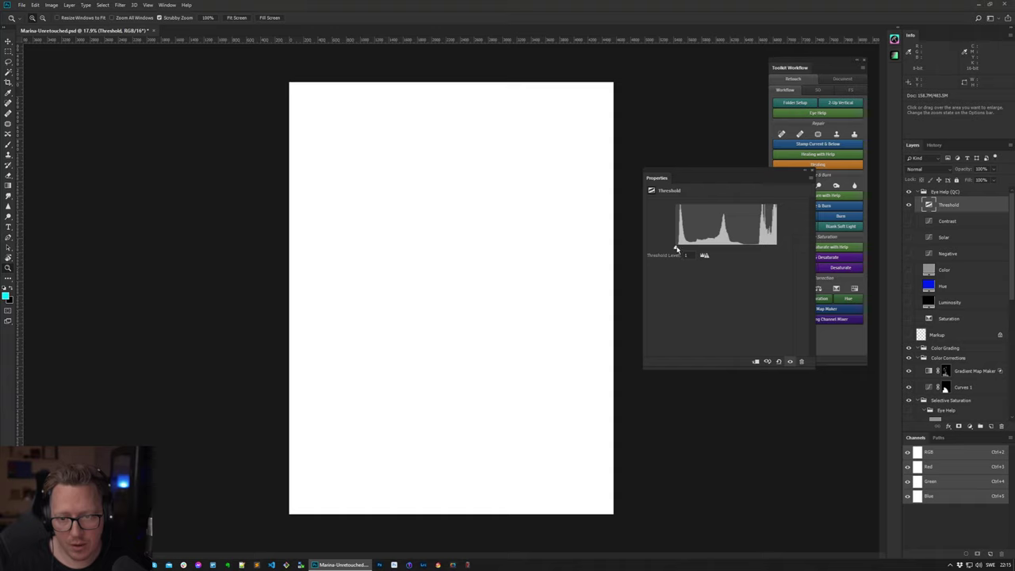
{"action": "left_click_drag", "start_coordinate": [678, 249], "coordinate": [698, 251]}
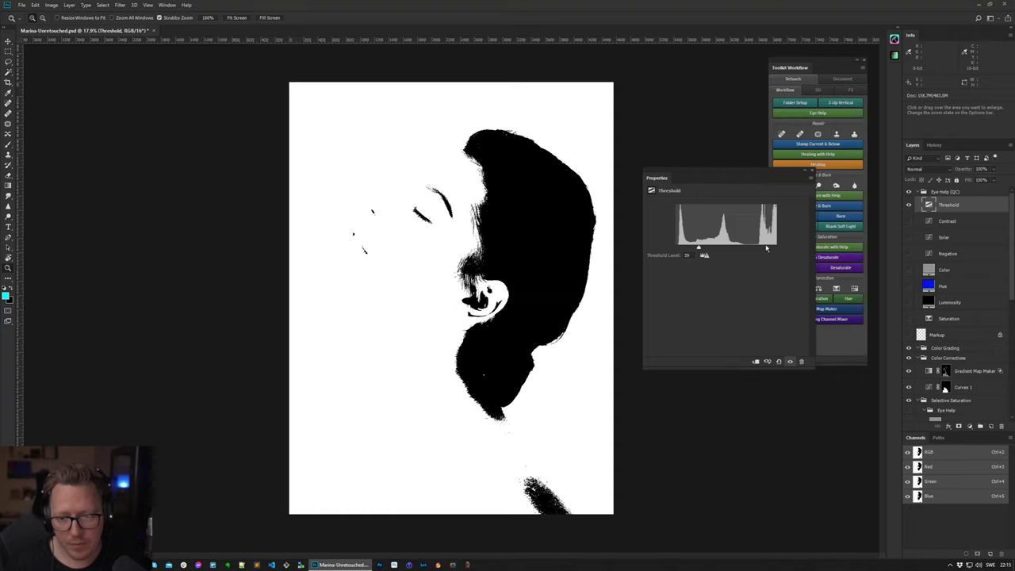
{"action": "left_click", "coordinate": [910, 205]}
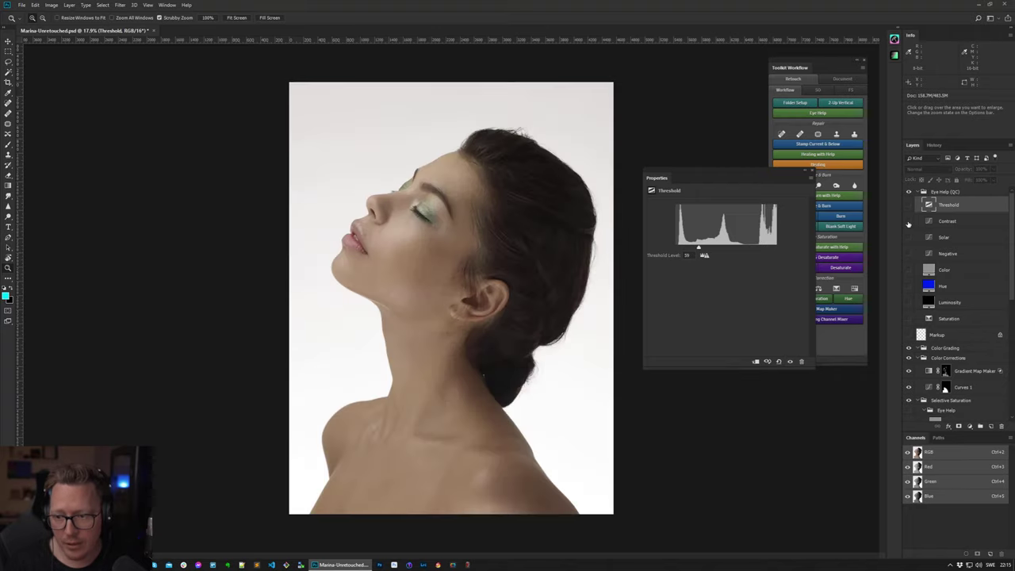
- Preview the Contrast, Solar and Negative check layers one at a time, hiding each again
{"action": "left_click", "coordinate": [909, 223]}
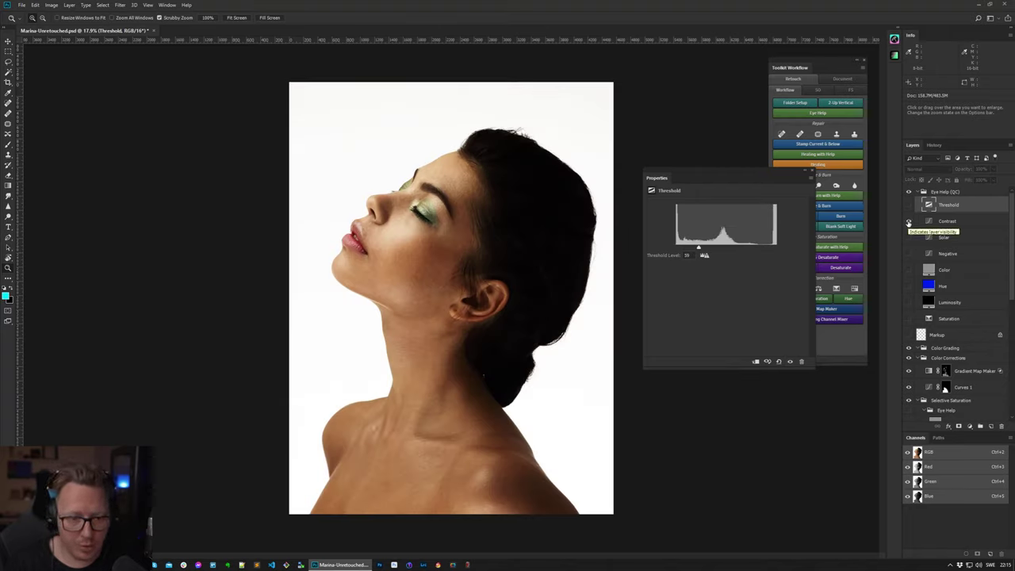
{"action": "left_click", "coordinate": [909, 222]}
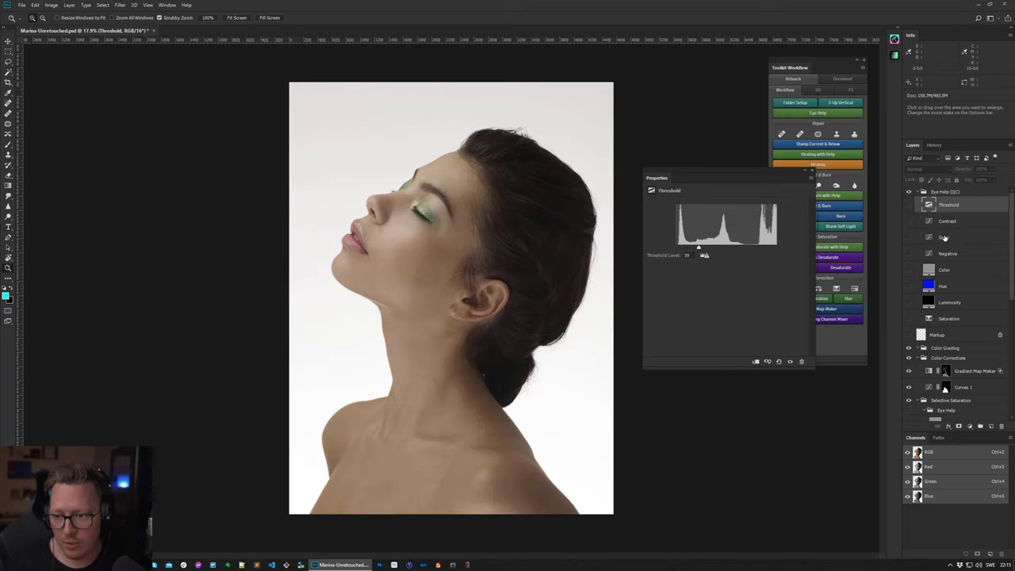
{"action": "left_click", "coordinate": [944, 237]}
{"action": "left_click", "coordinate": [909, 238]}
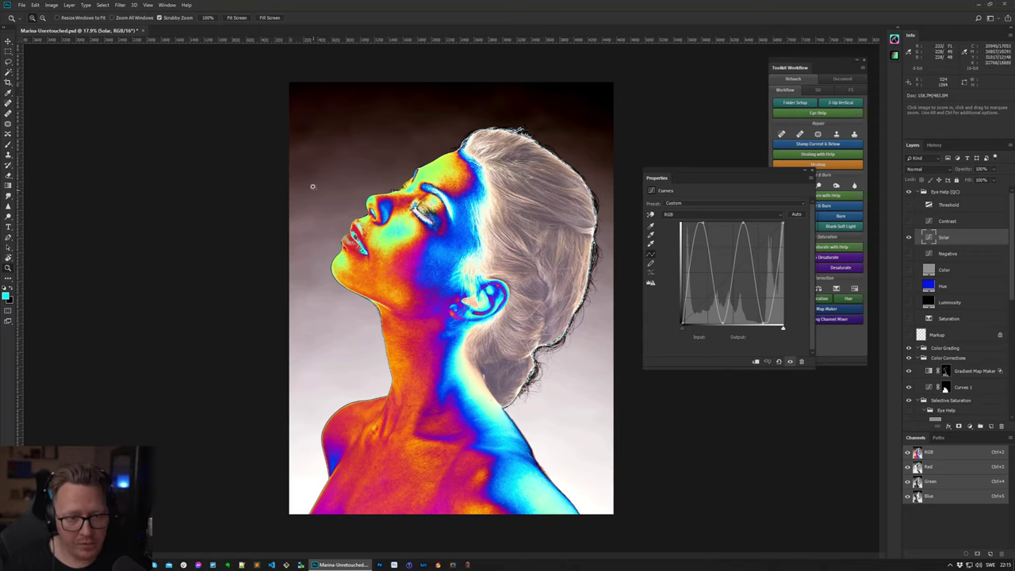
{"action": "left_click", "coordinate": [909, 239]}
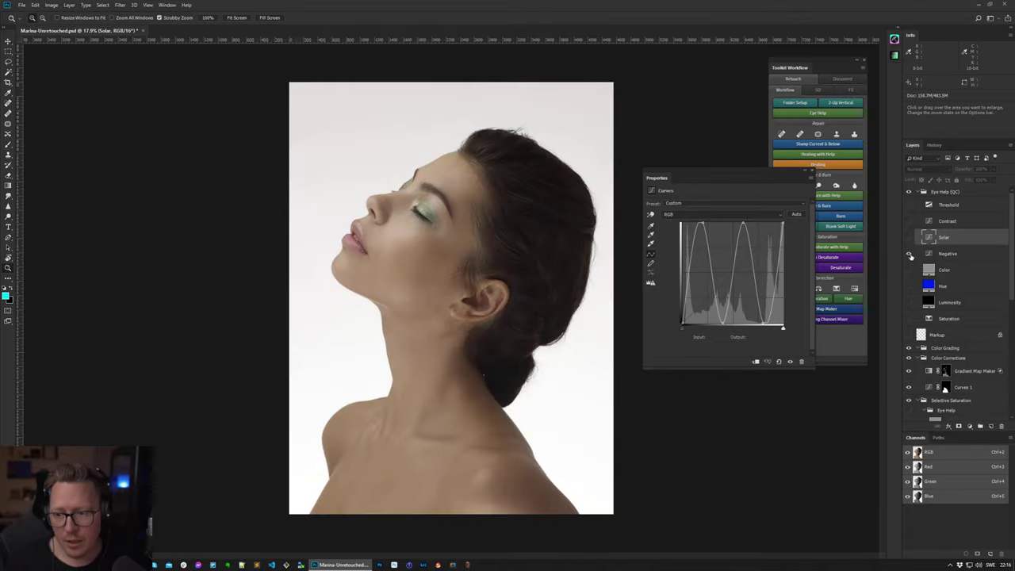
{"action": "left_click", "coordinate": [909, 254]}
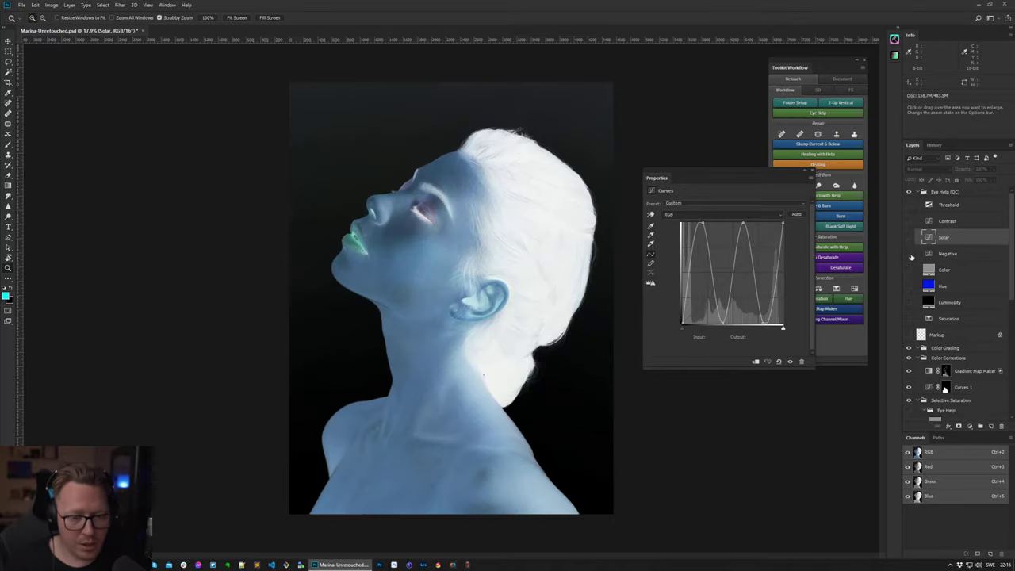
{"action": "left_click", "coordinate": [910, 255]}
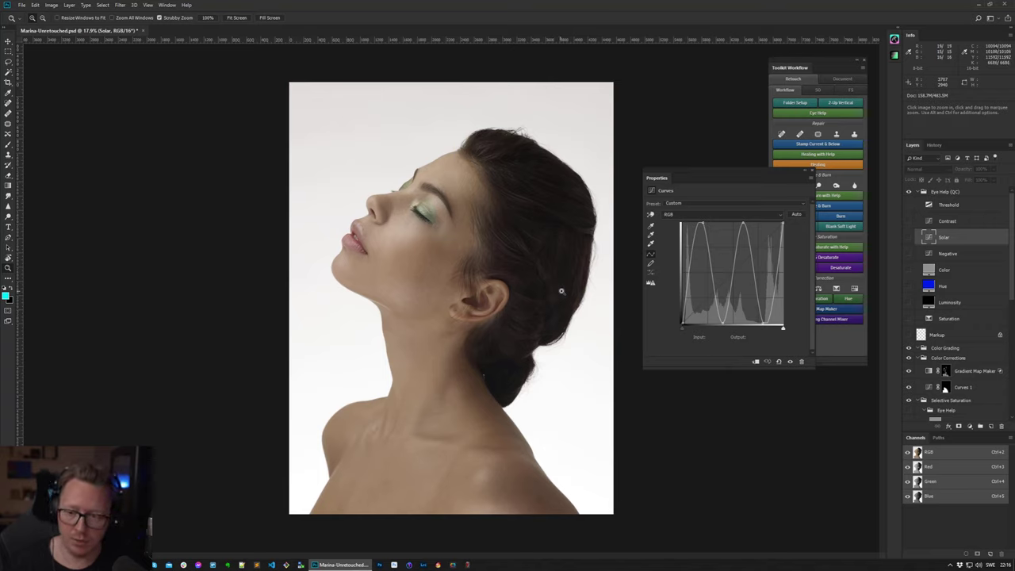
- Show the Negative and Luminosity check layers together and rotate the enlarged neck and chest view to about 93°
{"action": "left_click", "coordinate": [910, 254]}
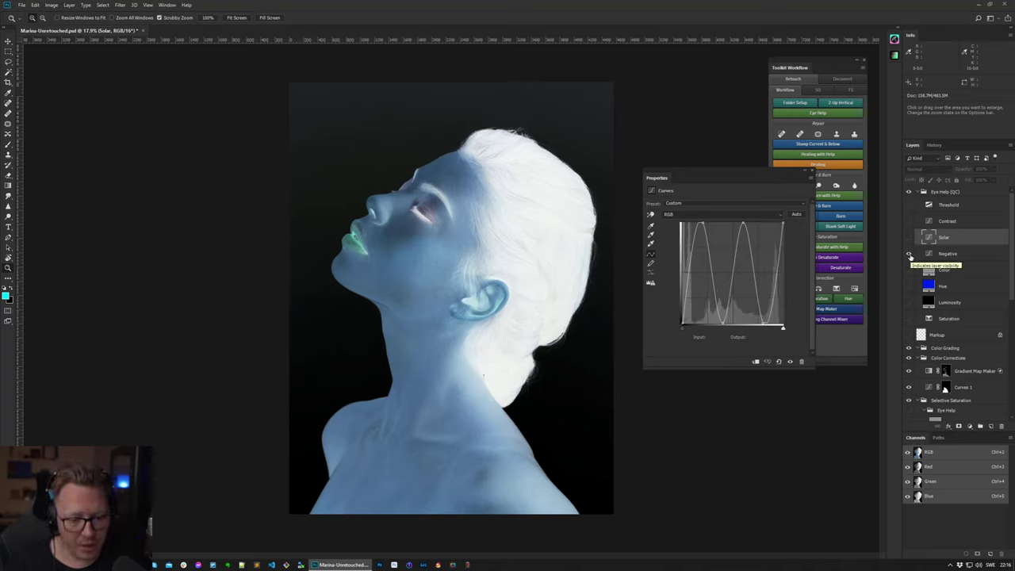
{"action": "left_click", "coordinate": [910, 304]}
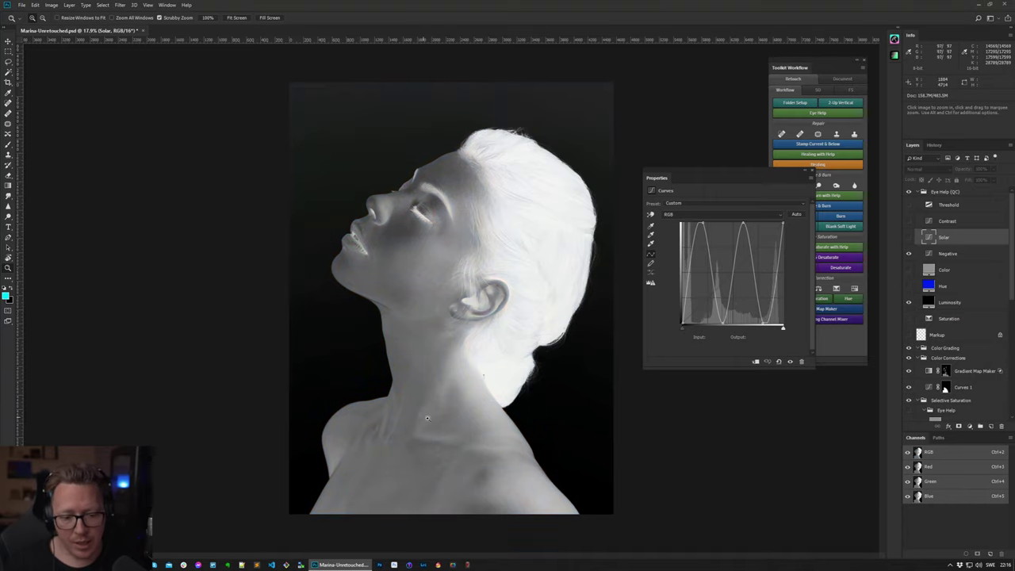
{"action": "left_click", "coordinate": [448, 431]}
{"action": "left_click_drag", "start_coordinate": [448, 431], "coordinate": [464, 309]}
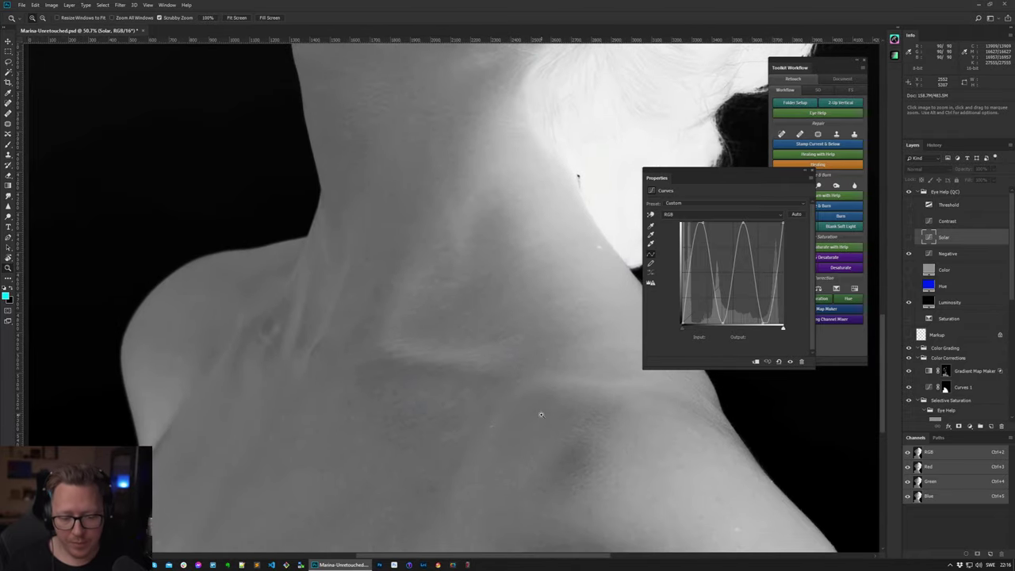
{"action": "key", "text": "r"}
{"action": "mouse_move", "coordinate": [543, 418]}
{"action": "left_mouse_down"}
{"action": "mouse_move", "coordinate": [340, 417]}
{"action": "mouse_move", "coordinate": [324, 403]}
{"action": "left_mouse_up"}
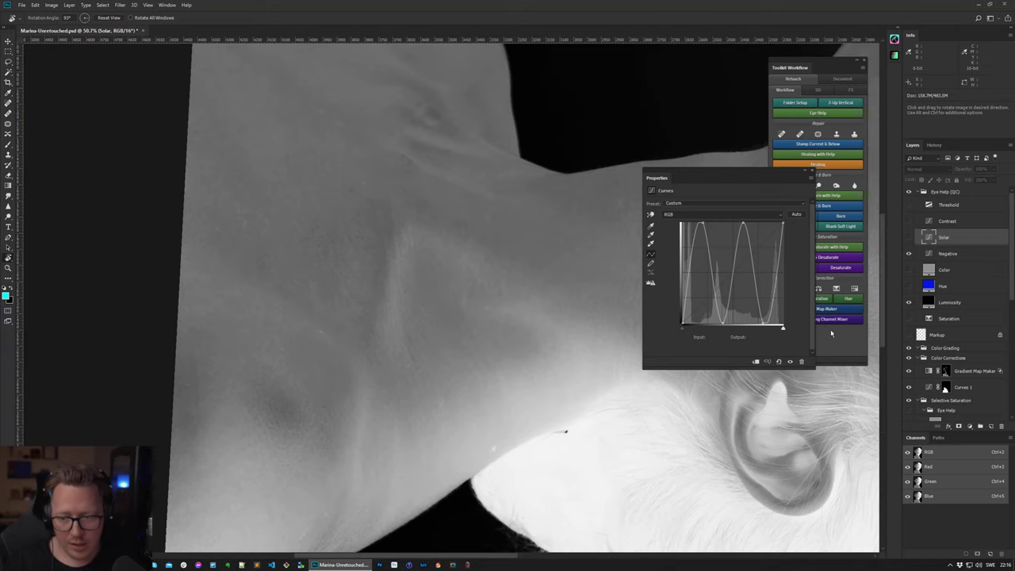
- Select the Dodge group's mask in Dodge & Burn, close the mask properties and activate the Brush tool
{"action": "scroll", "coordinate": [965, 330], "scroll_direction": "down", "scroll_amount": 6}
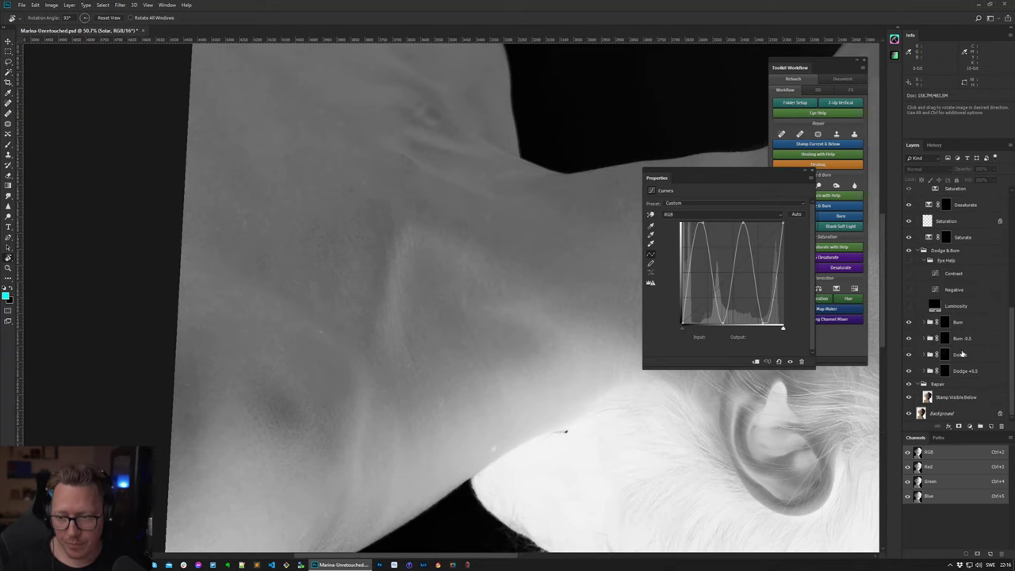
{"action": "left_click", "coordinate": [972, 320]}
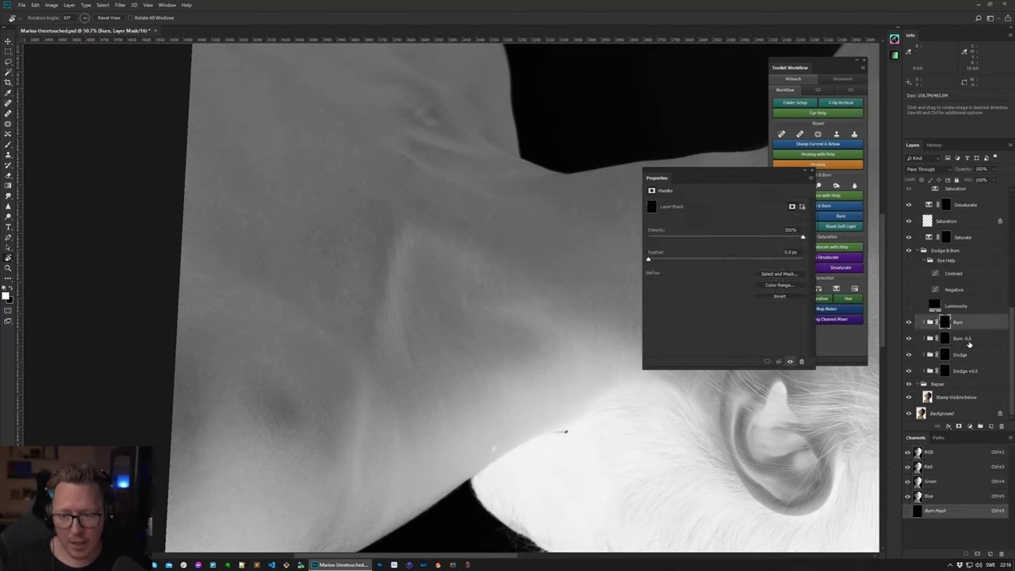
{"action": "left_click", "coordinate": [973, 355]}
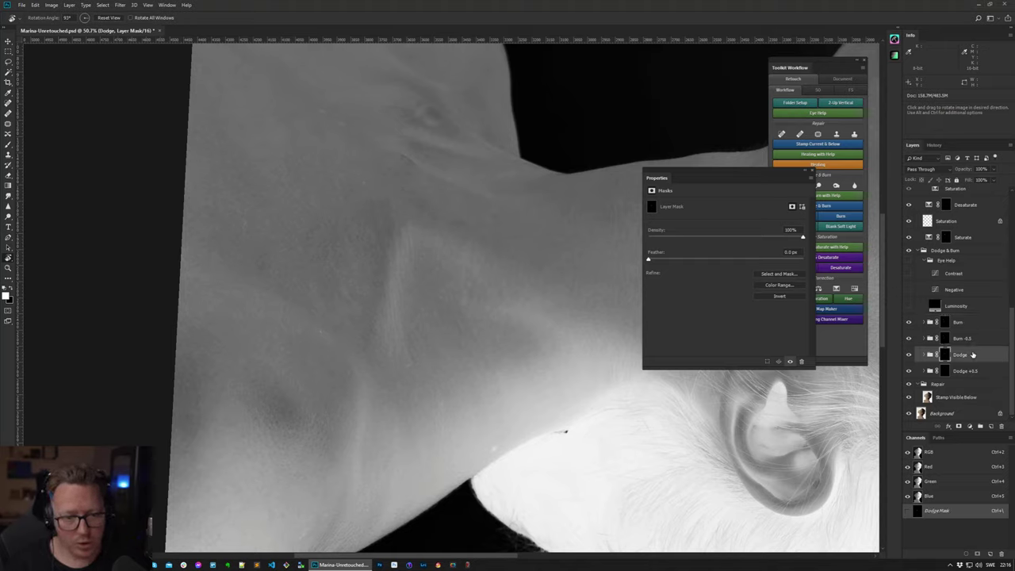
{"action": "left_click", "coordinate": [812, 171]}
{"action": "left_click", "coordinate": [782, 185]}
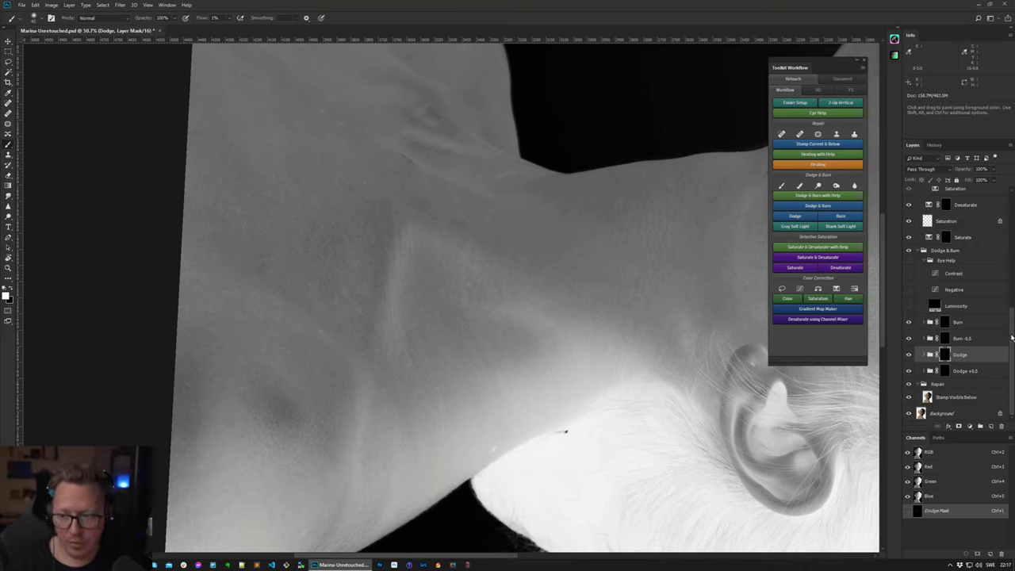
- Hide the Negative and Luminosity check layers in the Eye Help (QC) group
{"action": "left_click_drag", "start_coordinate": [1012, 337], "coordinate": [990, 201]}
{"action": "left_click", "coordinate": [909, 254]}
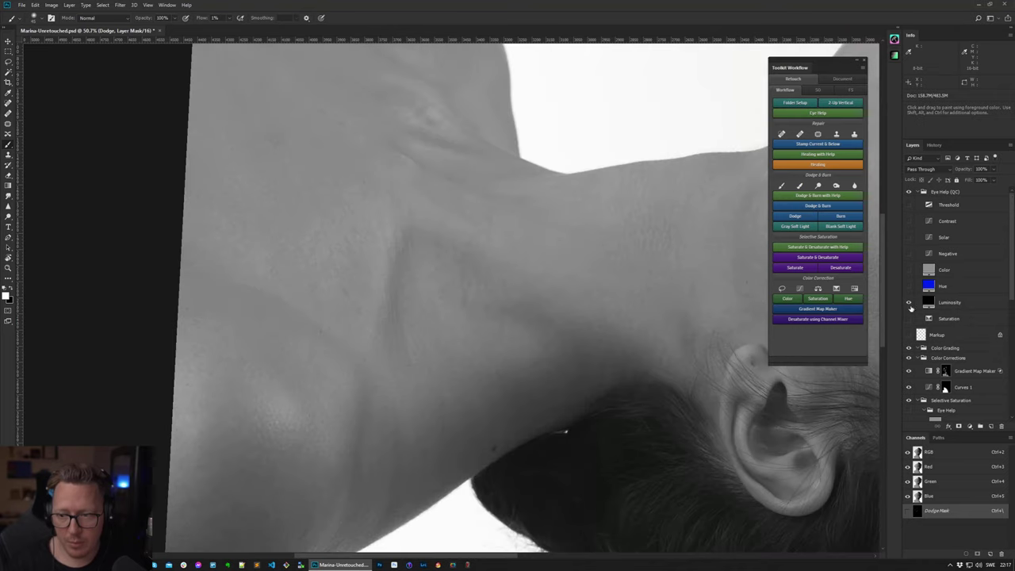
{"action": "left_click", "coordinate": [909, 303]}
- Show the Negative, Luminosity and Contrast layers of the Dodge & Burn Eye Help group
{"action": "scroll", "coordinate": [962, 358], "scroll_direction": "down", "scroll_amount": 5}
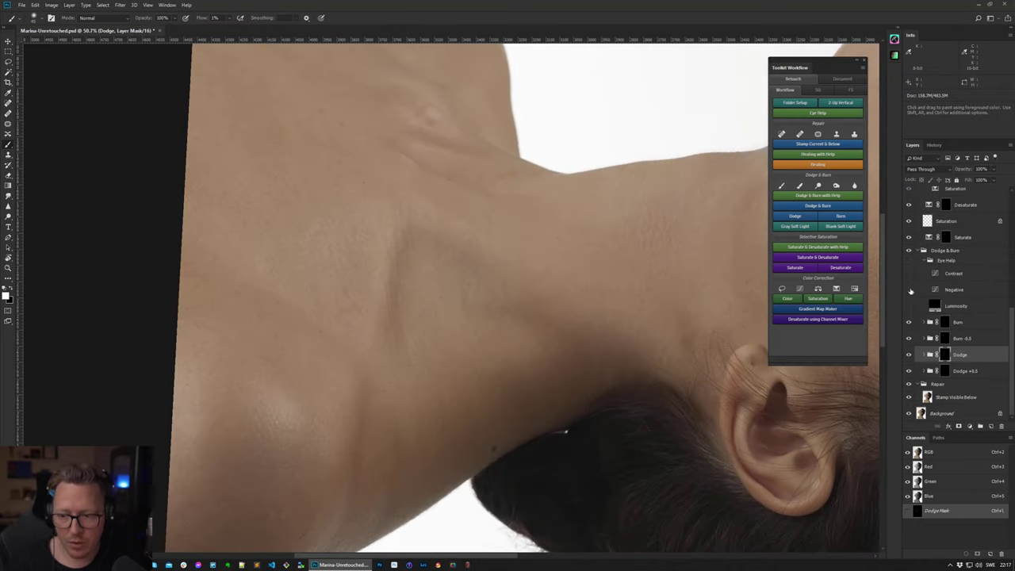
{"action": "left_click", "coordinate": [910, 291]}
{"action": "left_click", "coordinate": [909, 306]}
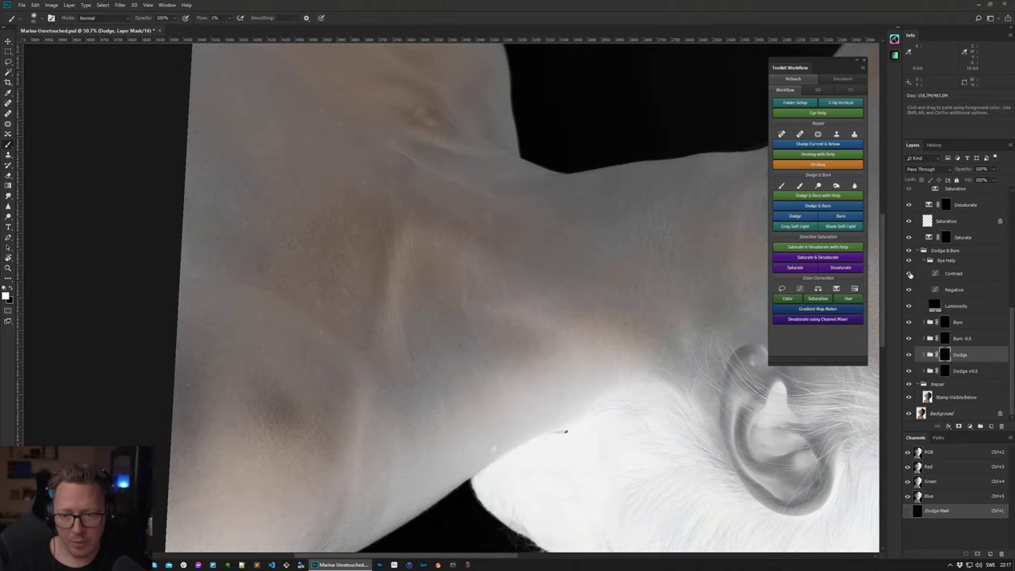
{"action": "left_click", "coordinate": [910, 273]}
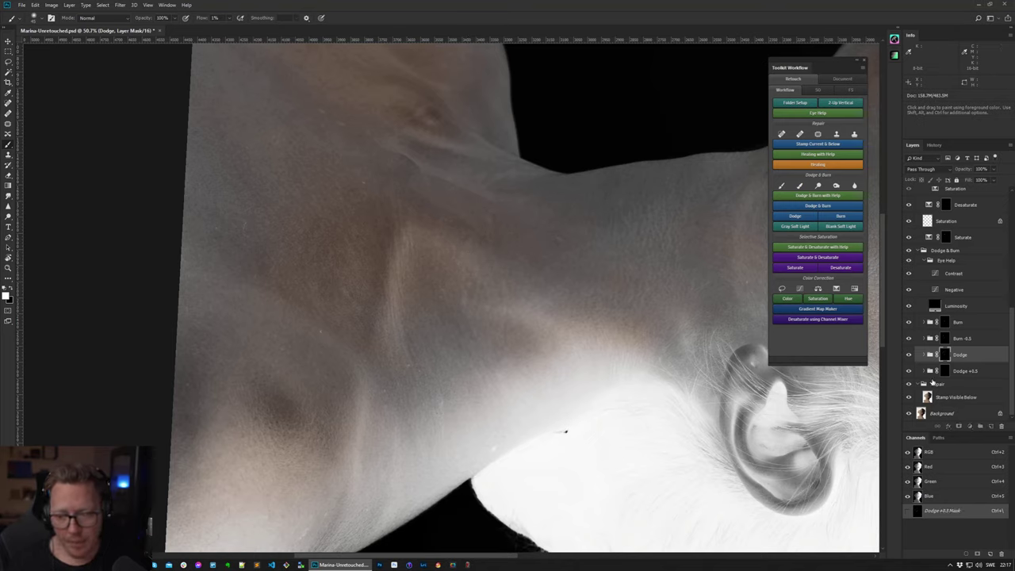
- Select the Dodge +0.5 group's mask and swap the painting colour to black and back to white
{"action": "left_click", "coordinate": [949, 375]}
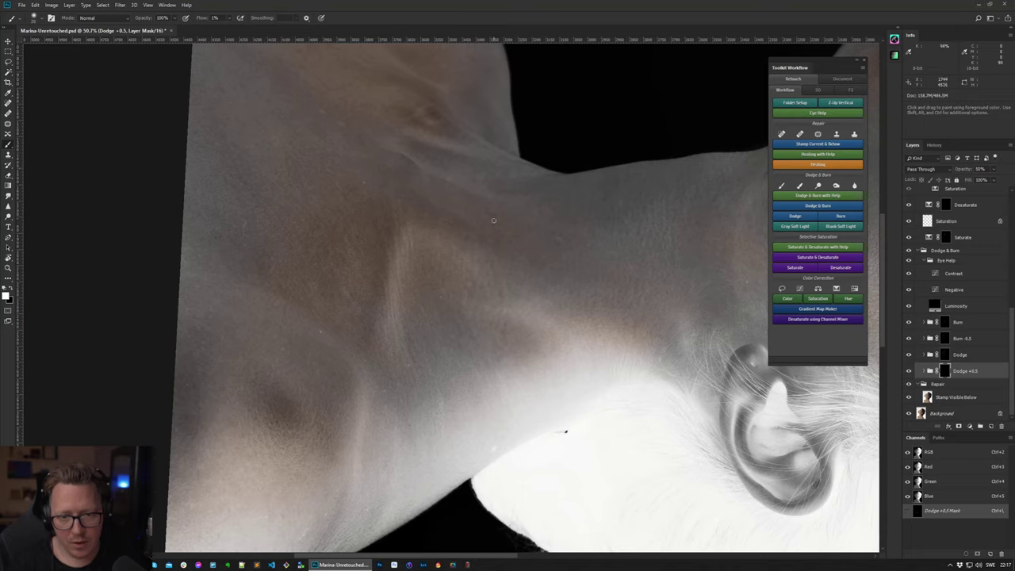
{"action": "key", "text": "x"}
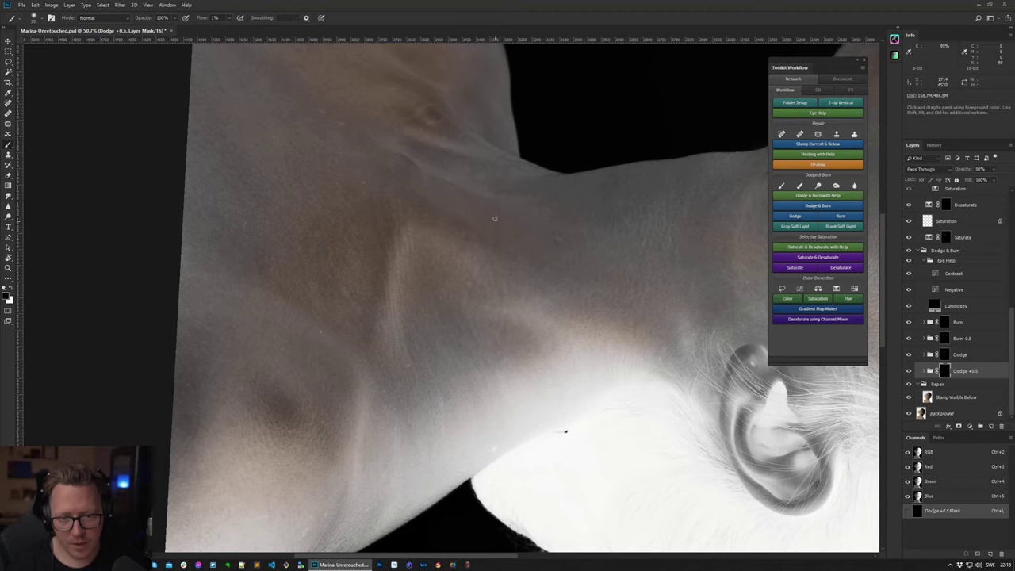
{"action": "key", "text": "x"}
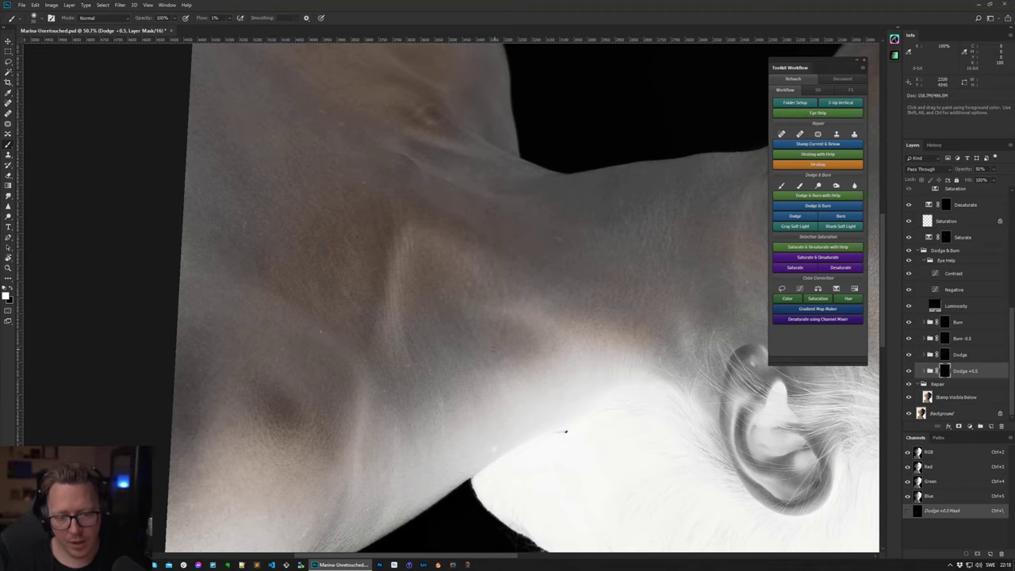
- Hide the Dodge & Burn Eye Help group and collapse both it and the Selective Saturation Eye Help group
{"action": "key", "text": "z"}
{"action": "scroll", "coordinate": [481, 344], "scroll_direction": "down", "scroll_amount": 5}
{"action": "scroll", "coordinate": [505, 226], "scroll_direction": "up", "scroll_amount": 6}
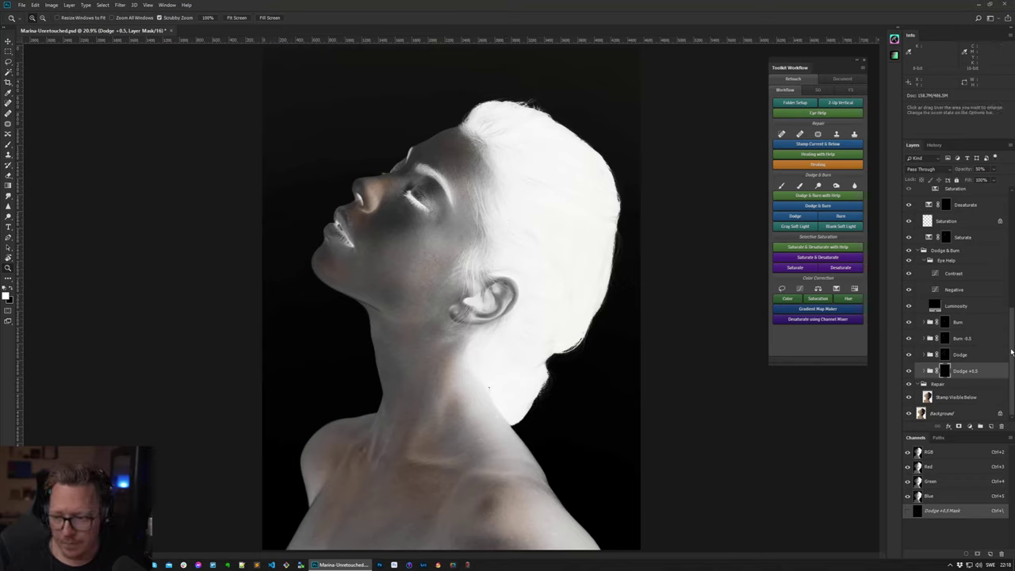
{"action": "left_click_drag", "start_coordinate": [1012, 352], "coordinate": [1006, 226]}
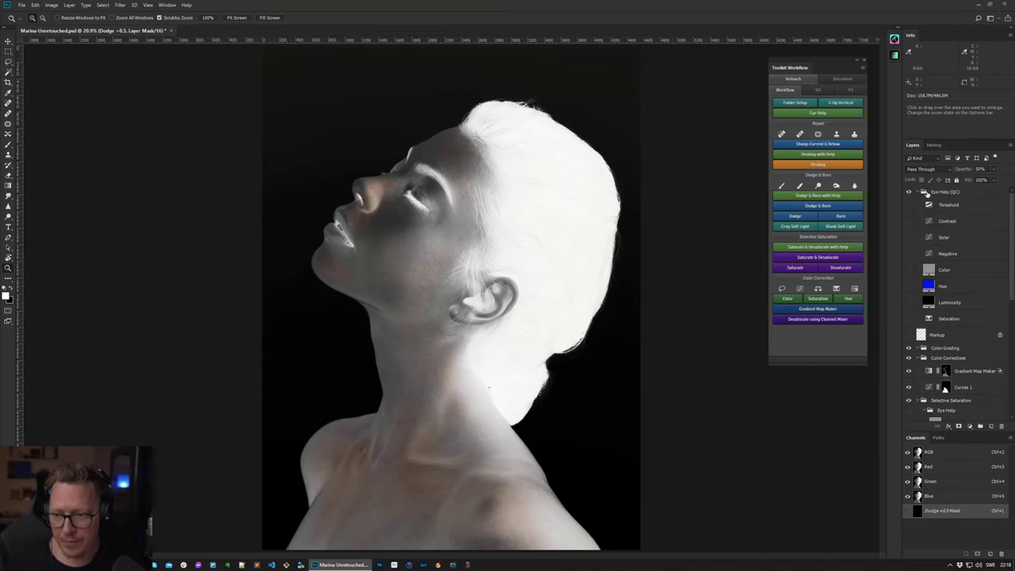
{"action": "scroll", "coordinate": [977, 238], "scroll_direction": "down", "scroll_amount": 5}
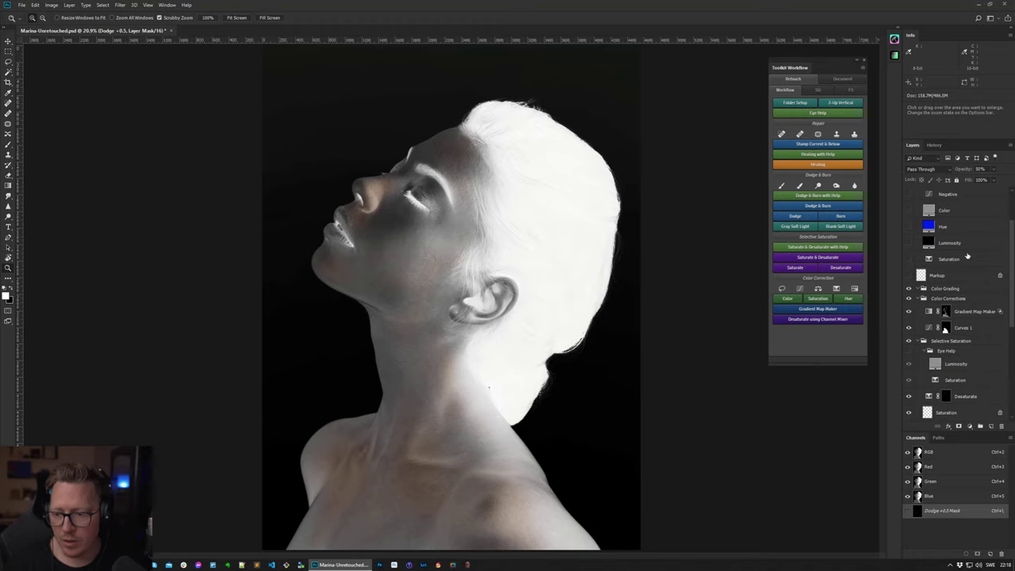
{"action": "scroll", "coordinate": [980, 249], "scroll_direction": "down", "scroll_amount": 2}
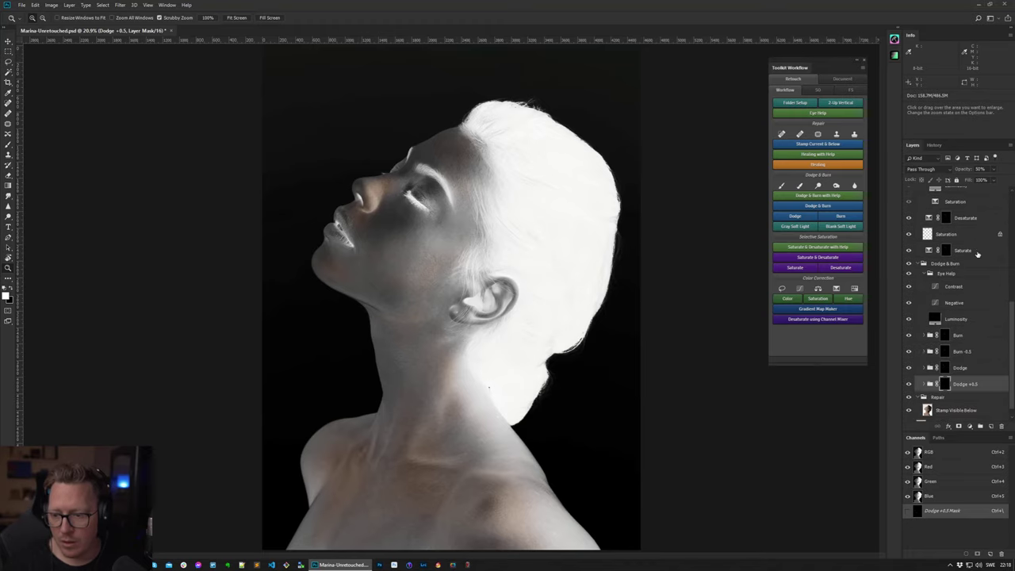
{"action": "left_click", "coordinate": [909, 262]}
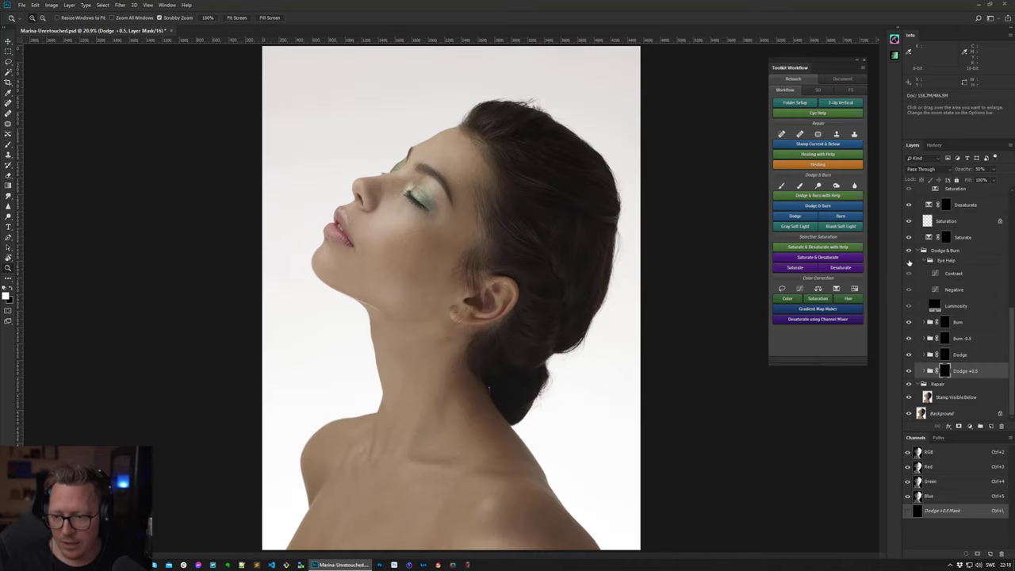
{"action": "left_click", "coordinate": [924, 261]}
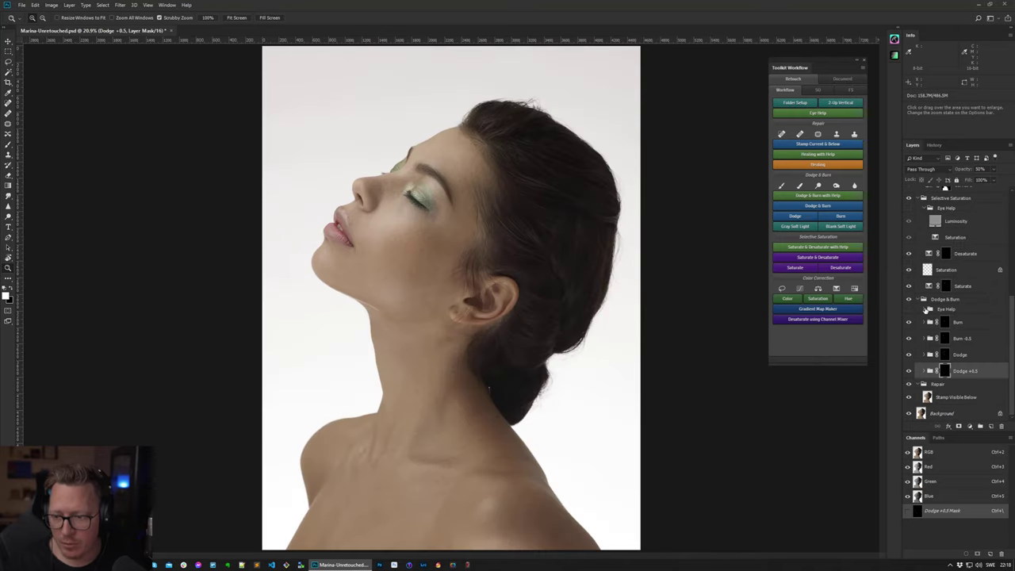
{"action": "scroll", "coordinate": [928, 309], "scroll_direction": "up", "scroll_amount": 3}
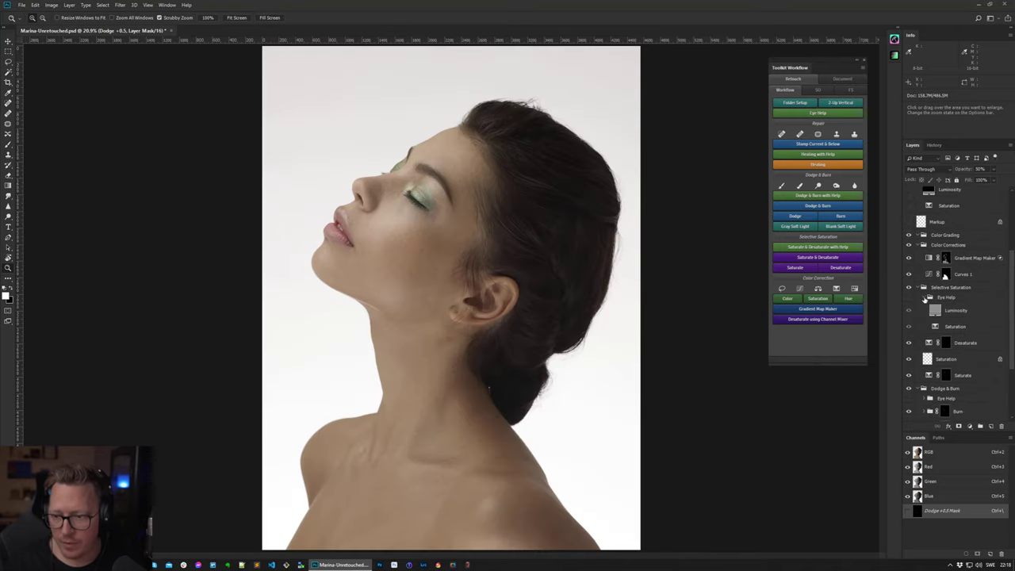
{"action": "left_click", "coordinate": [924, 298]}
- Preview the Saturation and Luminosity check layers of Eye Help (QC) together over the full portrait, and hide both again
{"action": "scroll", "coordinate": [929, 315], "scroll_direction": "up", "scroll_amount": 2}
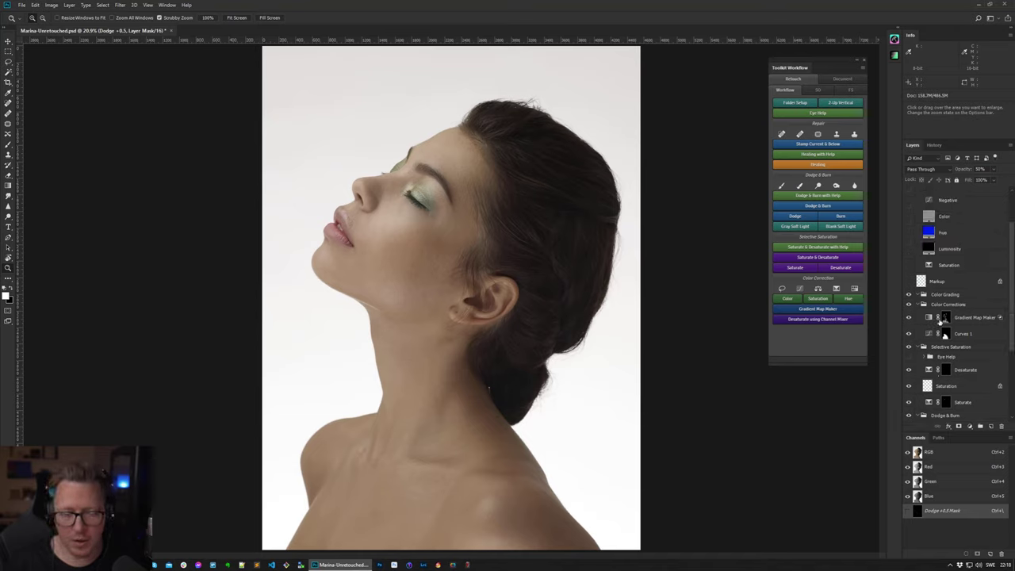
{"action": "scroll", "coordinate": [942, 318], "scroll_direction": "up", "scroll_amount": 2}
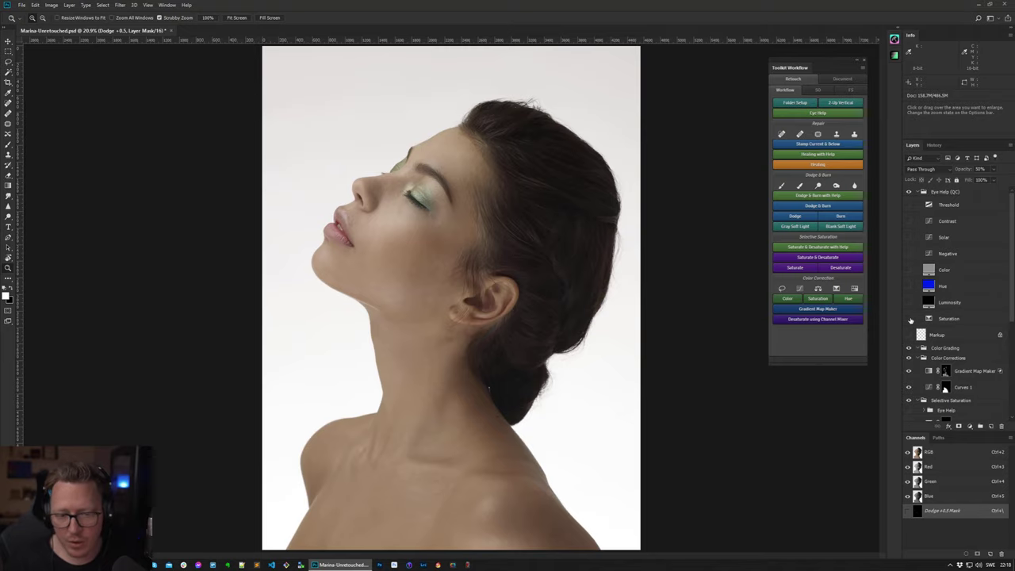
{"action": "left_click", "coordinate": [909, 318]}
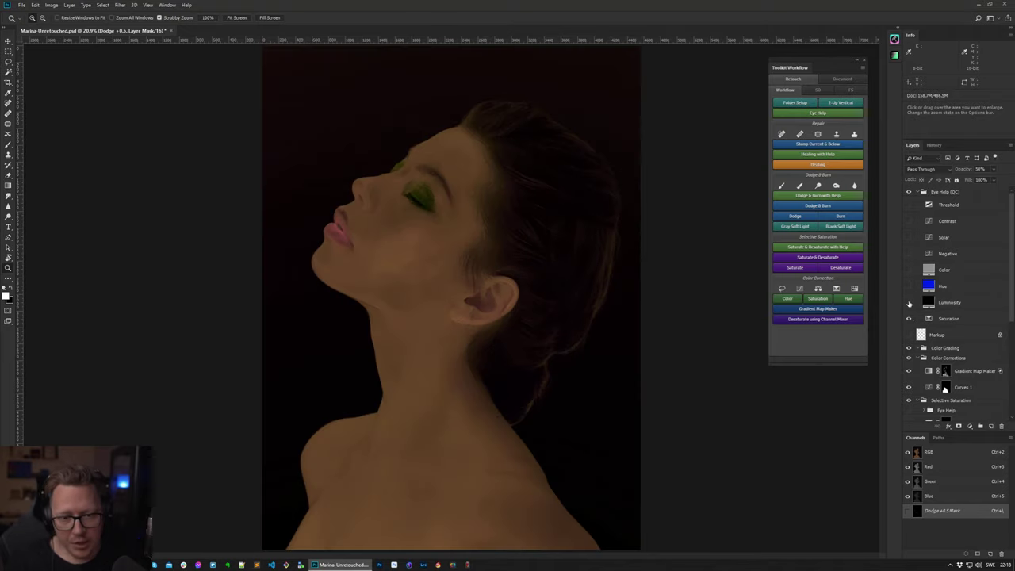
{"action": "left_click", "coordinate": [909, 303]}
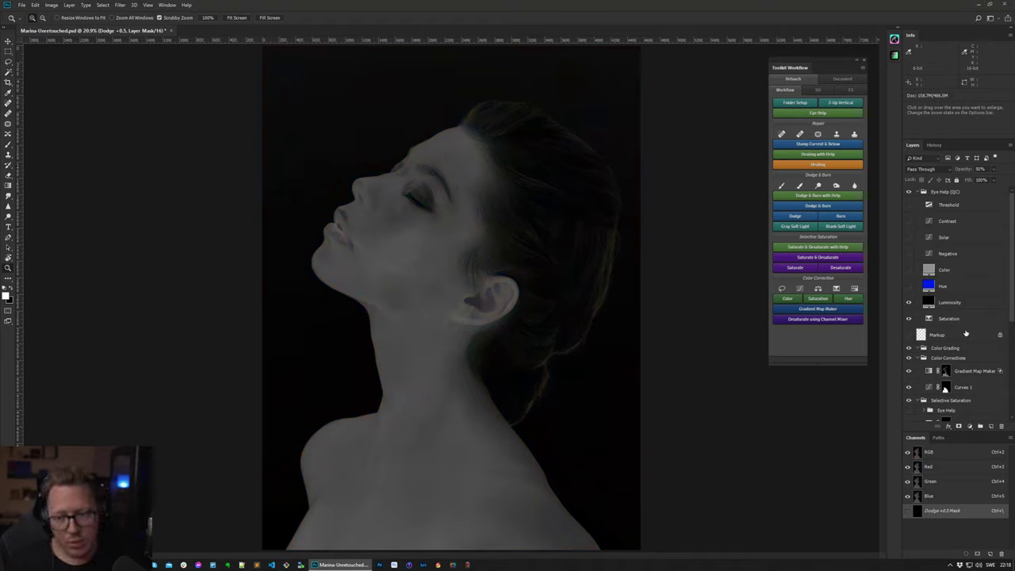
{"action": "scroll", "coordinate": [991, 353], "scroll_direction": "down", "scroll_amount": 3}
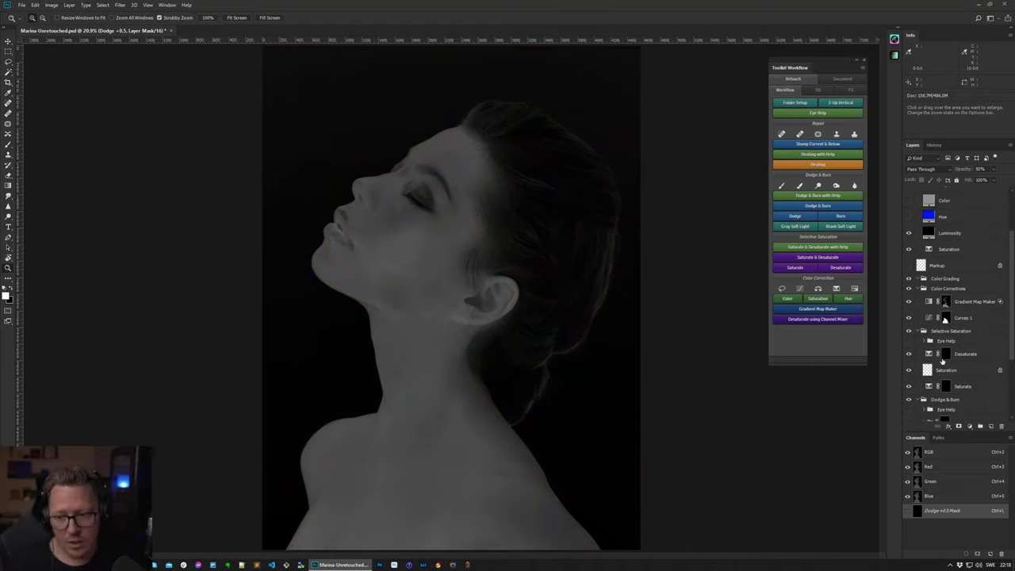
{"action": "left_click", "coordinate": [909, 248]}
{"action": "left_click", "coordinate": [909, 232]}
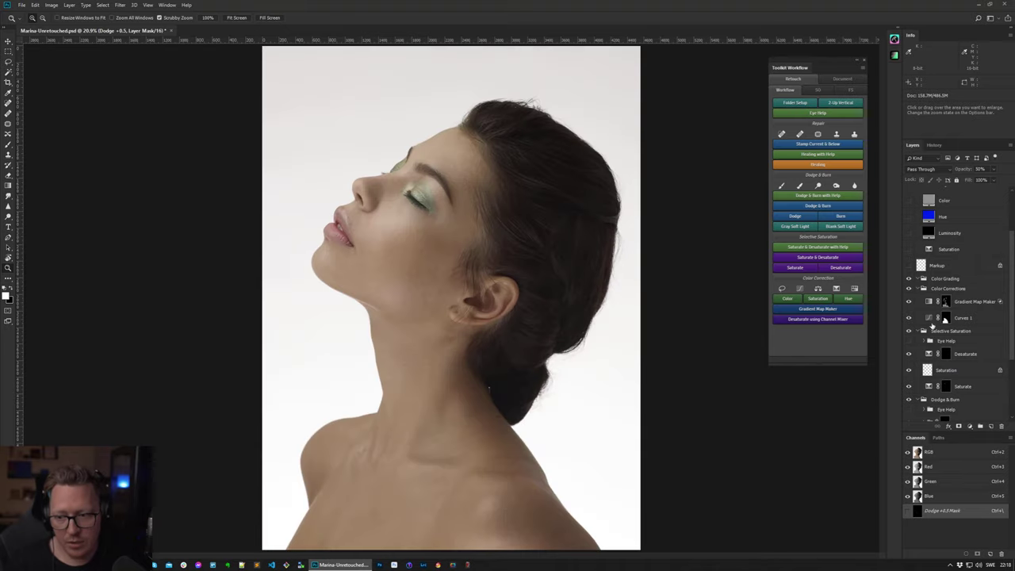
- Show and expand the Selective Saturation Eye Help group to inspect its Saturation layer, and delete the whole group
{"action": "left_click", "coordinate": [910, 341]}
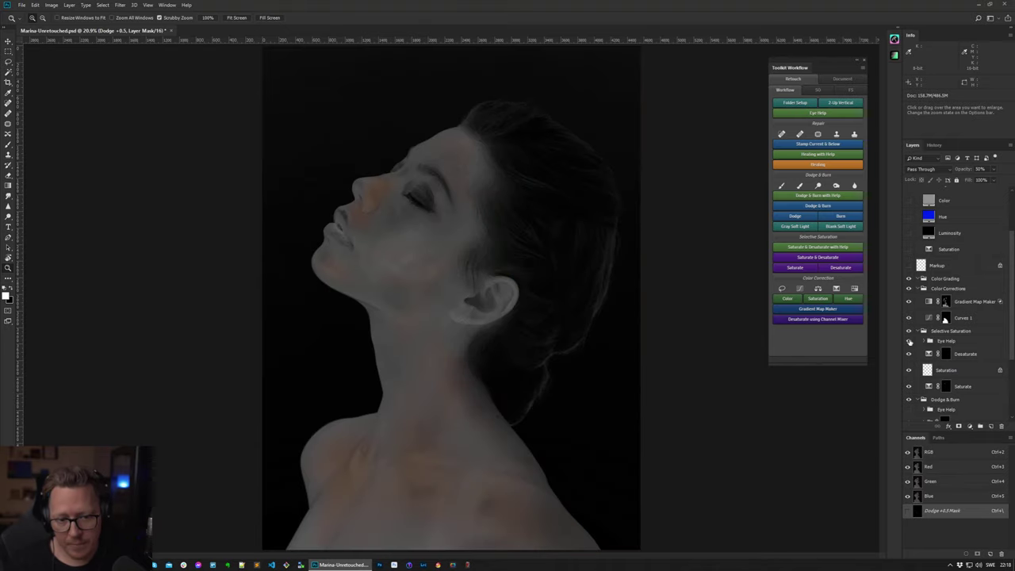
{"action": "left_click", "coordinate": [924, 341]}
{"action": "scroll", "coordinate": [959, 339], "scroll_direction": "down", "scroll_amount": 2}
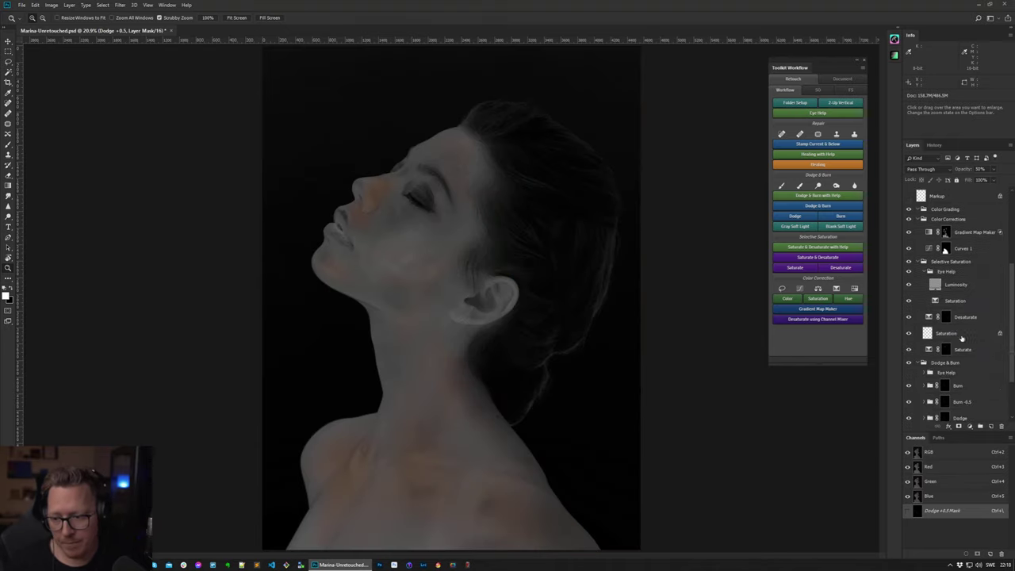
{"action": "scroll", "coordinate": [962, 339], "scroll_direction": "down", "scroll_amount": 2}
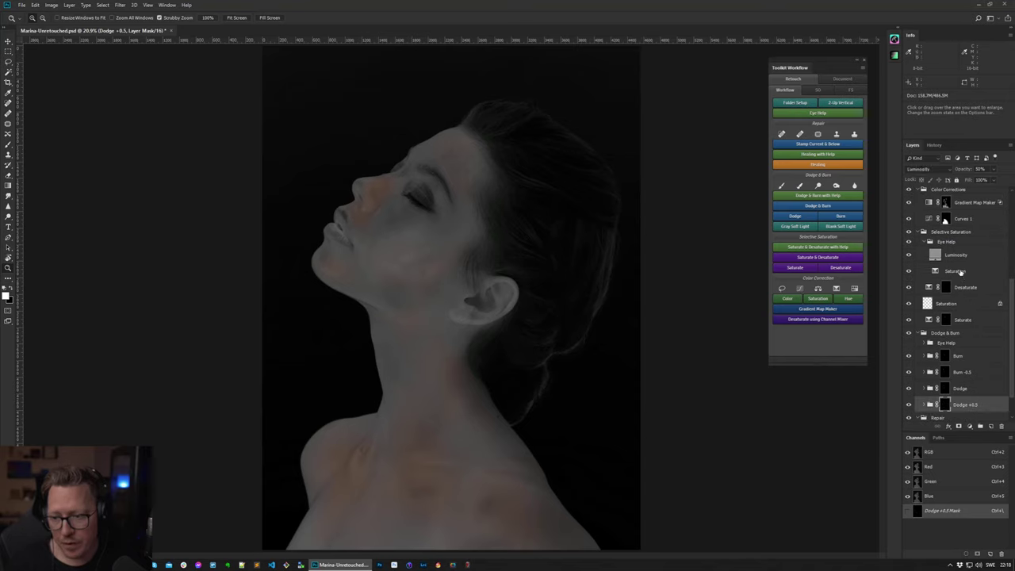
{"action": "left_click", "coordinate": [956, 272]}
{"action": "scroll", "coordinate": [960, 271], "scroll_direction": "up", "scroll_amount": 4}
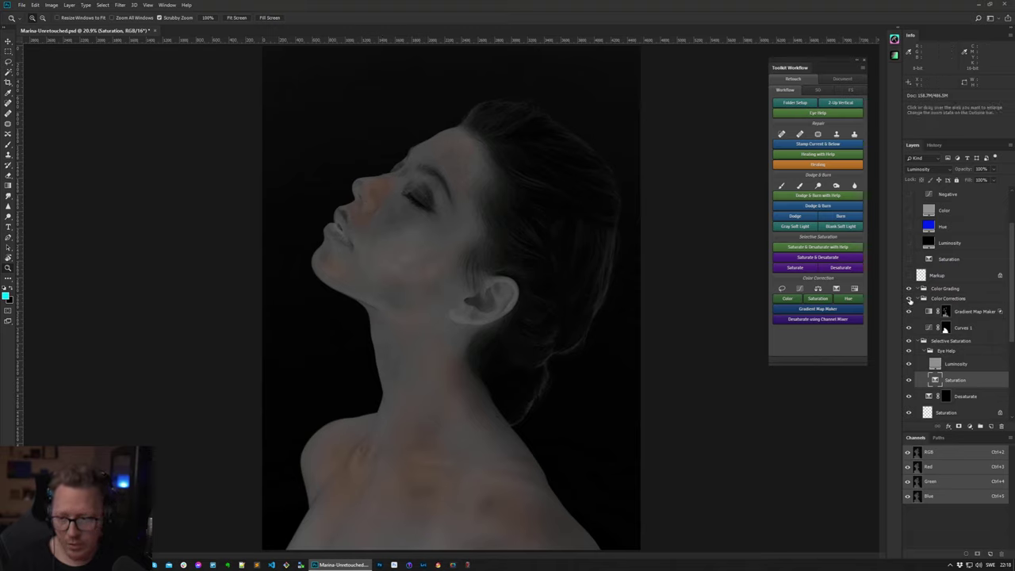
{"action": "left_click", "coordinate": [965, 354]}
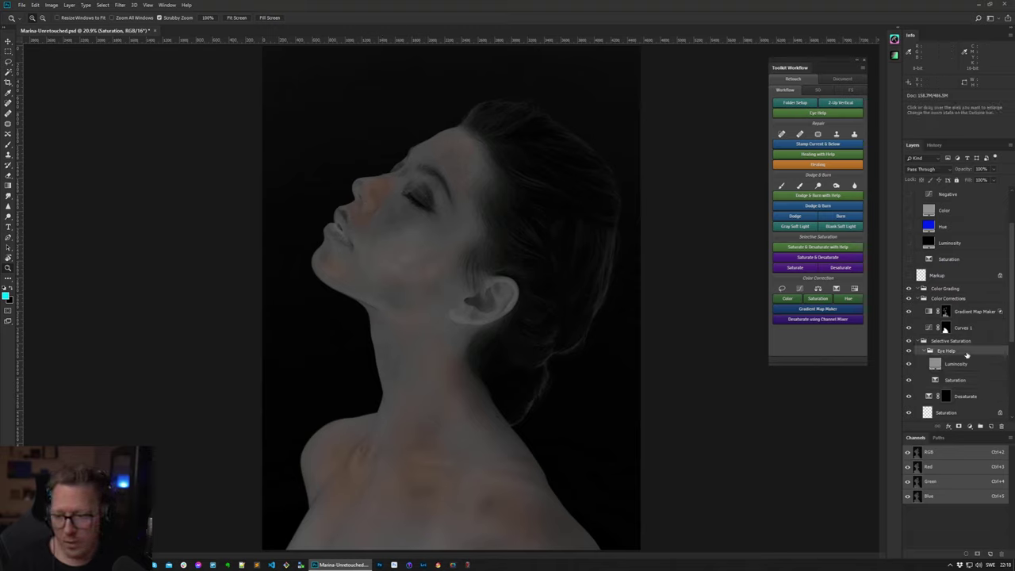
{"action": "mouse_move", "coordinate": [967, 355]}
{"action": "left_mouse_down"}
{"action": "mouse_move", "coordinate": [977, 419]}
{"action": "mouse_move", "coordinate": [981, 406]}
{"action": "left_mouse_up"}
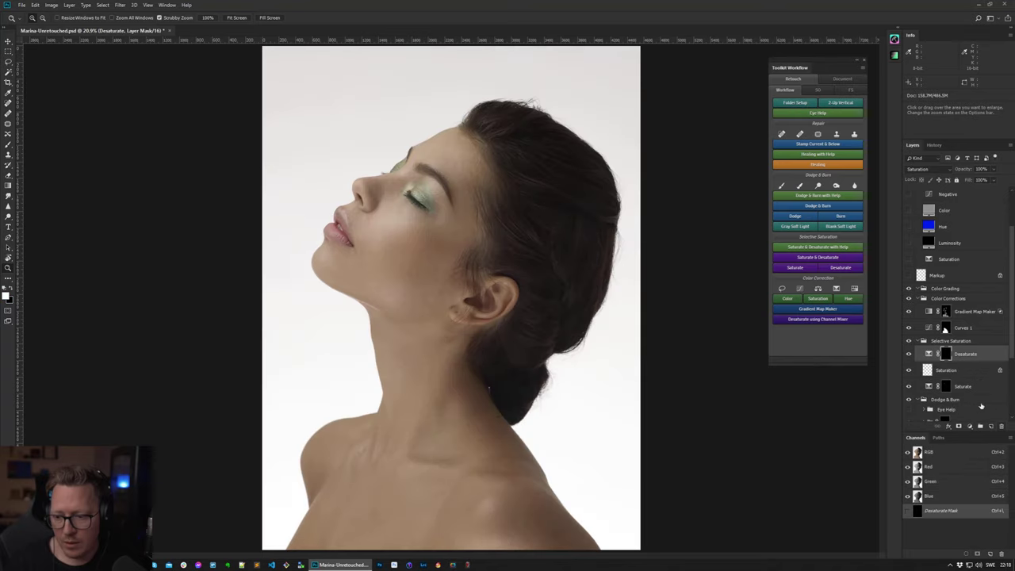
- Show the Saturation and Luminosity check layers in the Eye Help (QC) group
{"action": "scroll", "coordinate": [947, 332], "scroll_direction": "up", "scroll_amount": 3}
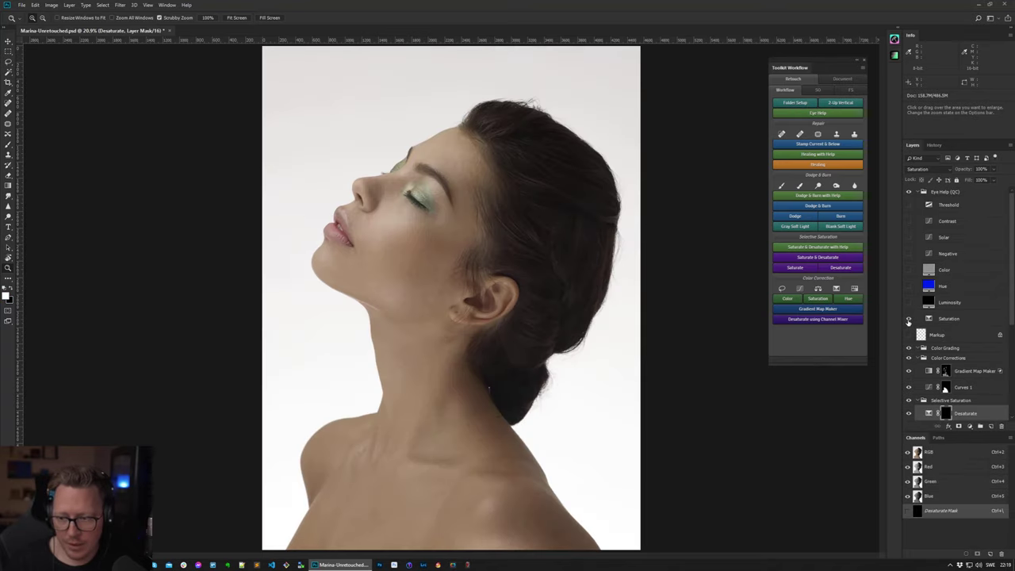
{"action": "left_click", "coordinate": [909, 321]}
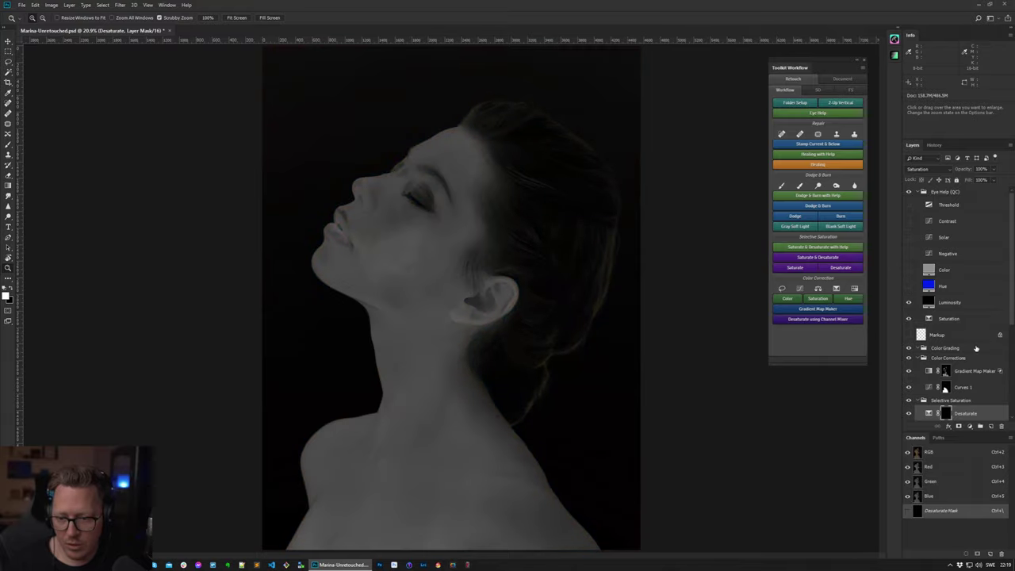
{"action": "scroll", "coordinate": [976, 348], "scroll_direction": "down", "scroll_amount": 8}
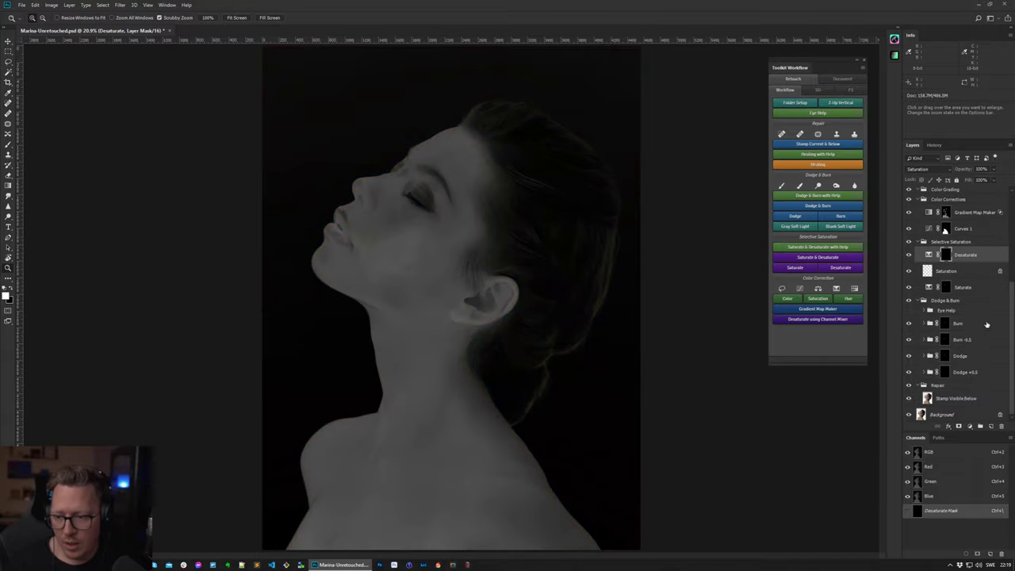
- Select the Saturation paint layer between Desaturate and Saturate in the Selective Saturation group
{"action": "scroll", "coordinate": [986, 324], "scroll_direction": "down", "scroll_amount": 1}
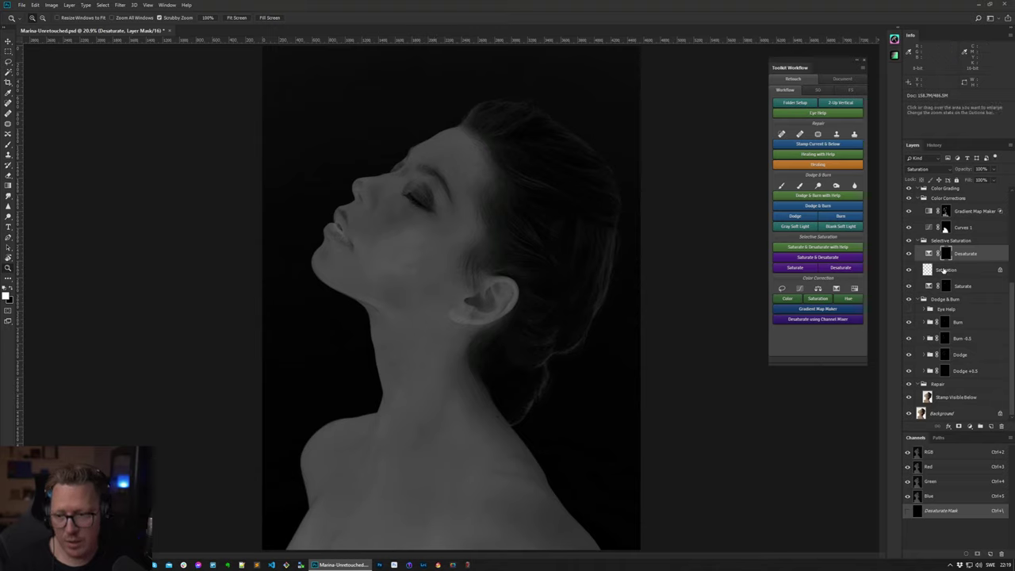
{"action": "left_click", "coordinate": [945, 274]}
{"action": "left_click", "coordinate": [964, 256]}
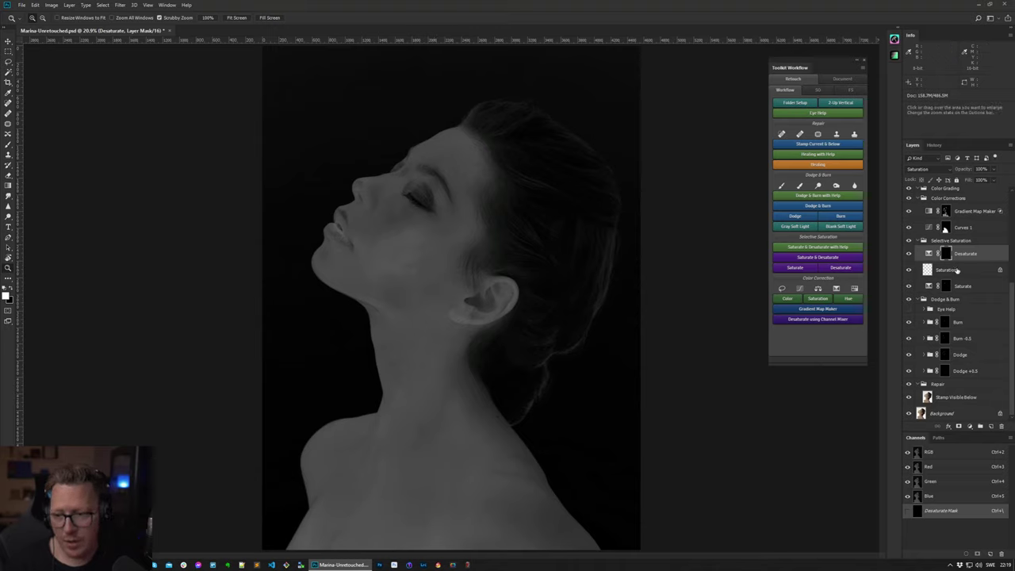
{"action": "left_click", "coordinate": [967, 274]}
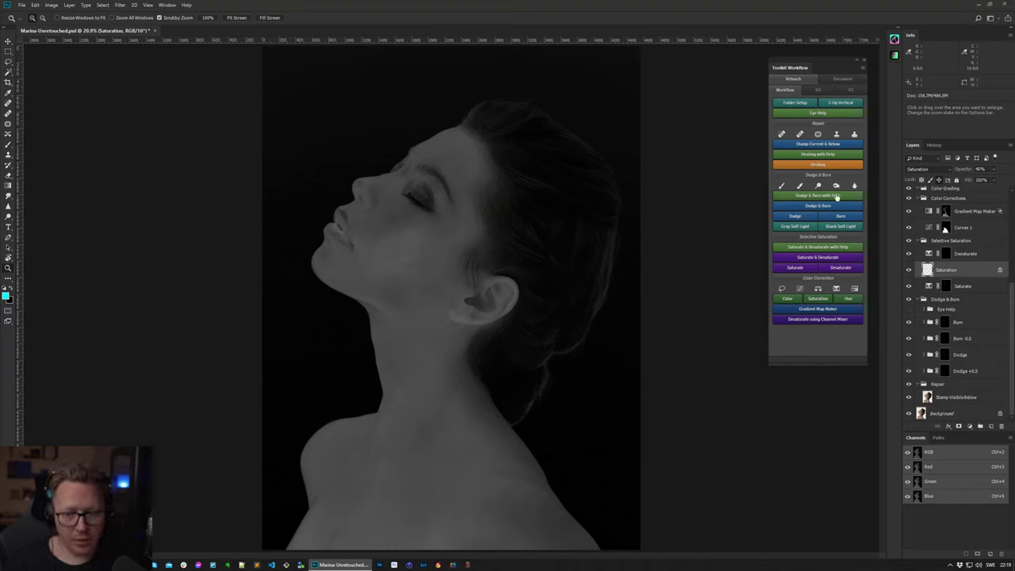
- Hide the Luminosity check layer in Eye Help (QC) to view the portrait through the Saturation check layer alone
{"action": "scroll", "coordinate": [937, 254], "scroll_direction": "up", "scroll_amount": 2}
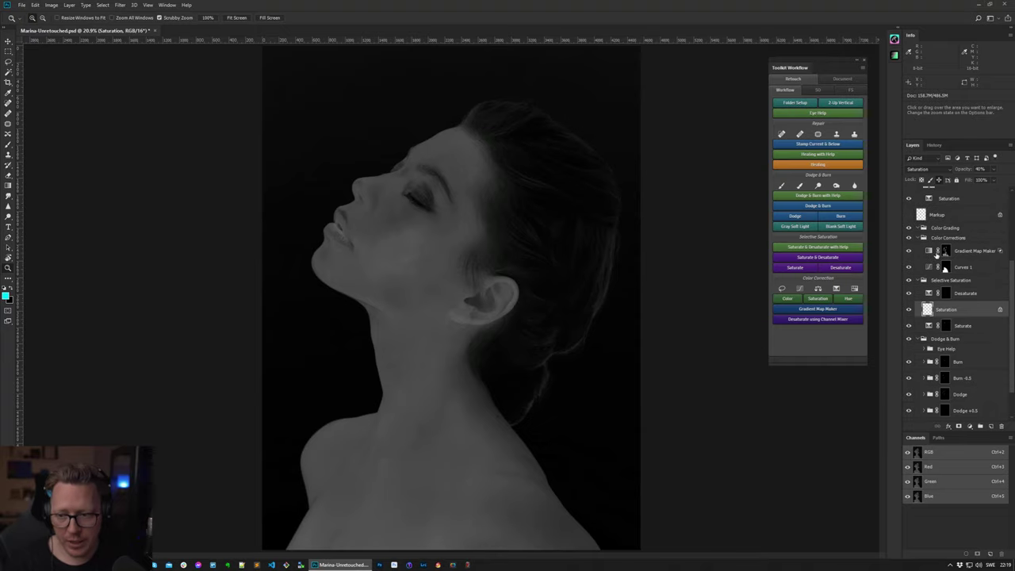
{"action": "scroll", "coordinate": [938, 253], "scroll_direction": "up", "scroll_amount": 6}
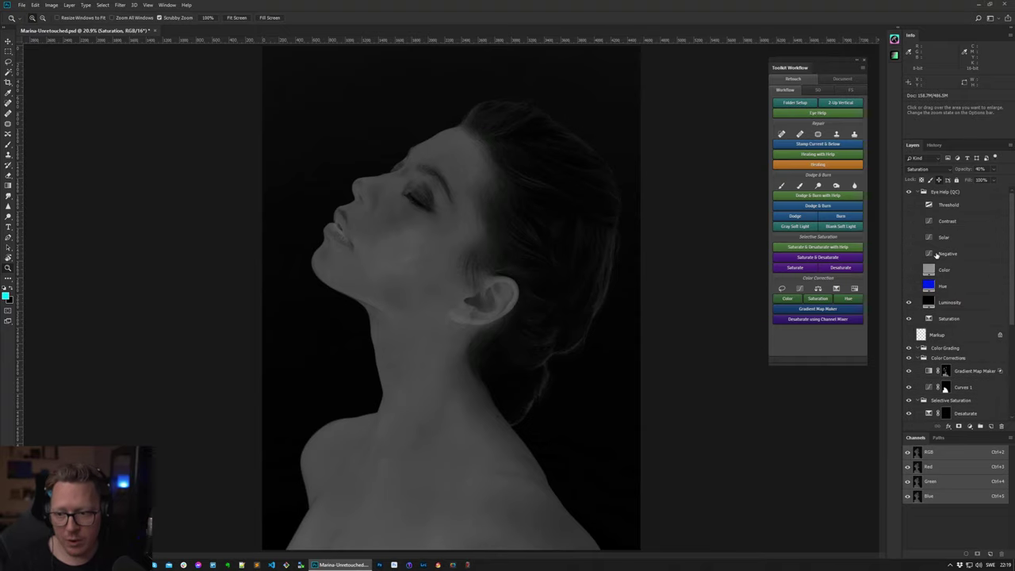
{"action": "left_click", "coordinate": [909, 303]}
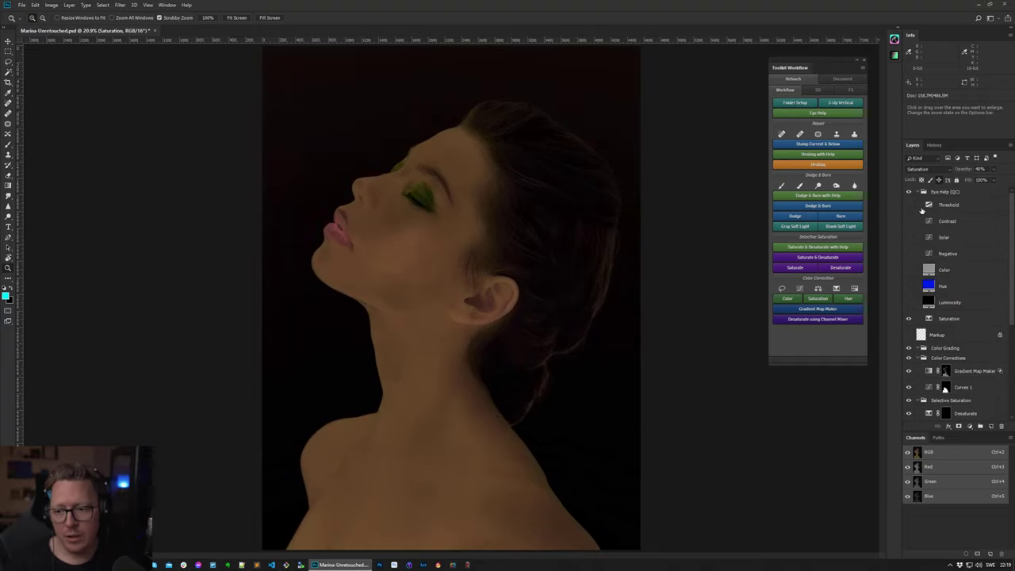
- Hide the Saturation check layer and collapse the Eye Help (QC) group
{"action": "left_click", "coordinate": [909, 318]}
{"action": "left_click", "coordinate": [923, 192]}
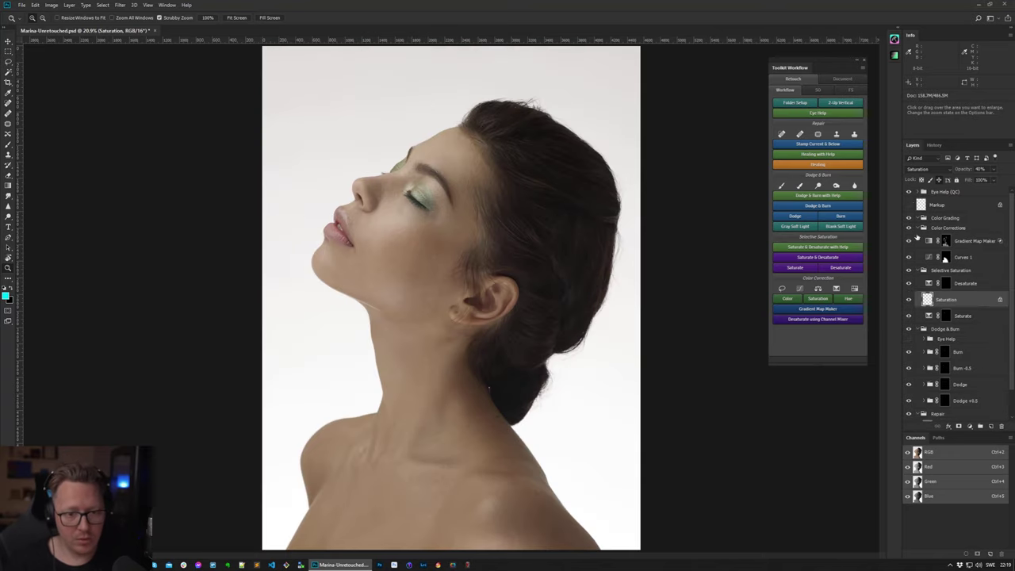
- Select the Stamp Visible Below layer in the Repair group, followed by the mask of the Dodge +0.5 group
{"action": "scroll", "coordinate": [932, 290], "scroll_direction": "down", "scroll_amount": 1}
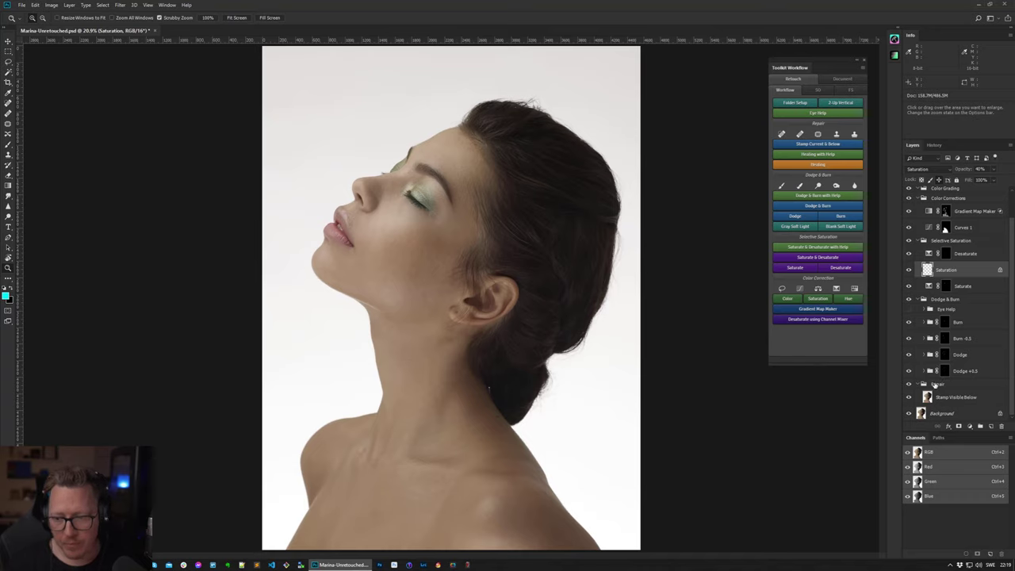
{"action": "left_click", "coordinate": [938, 400]}
{"action": "left_click", "coordinate": [938, 399]}
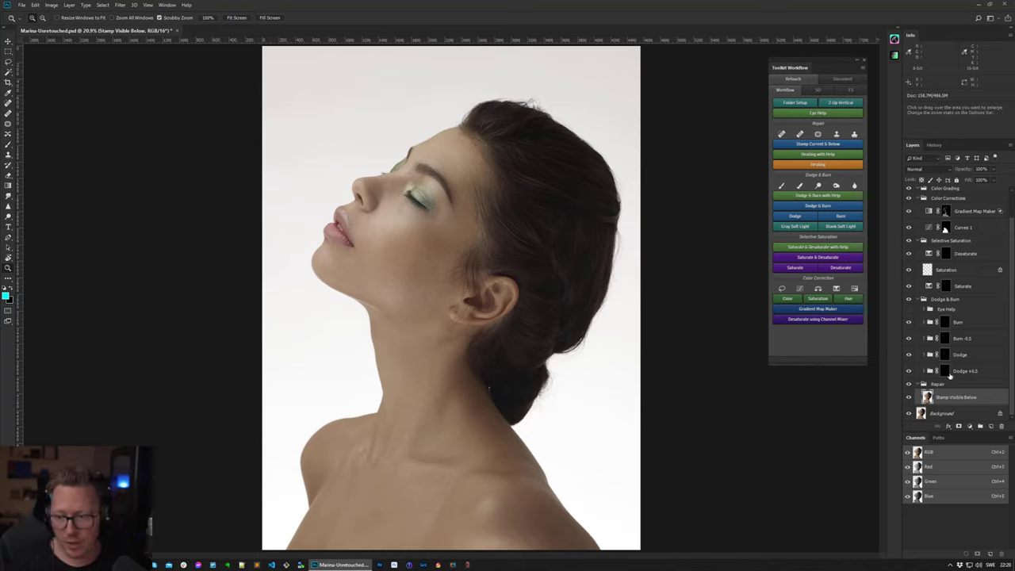
{"action": "left_click", "coordinate": [945, 372]}
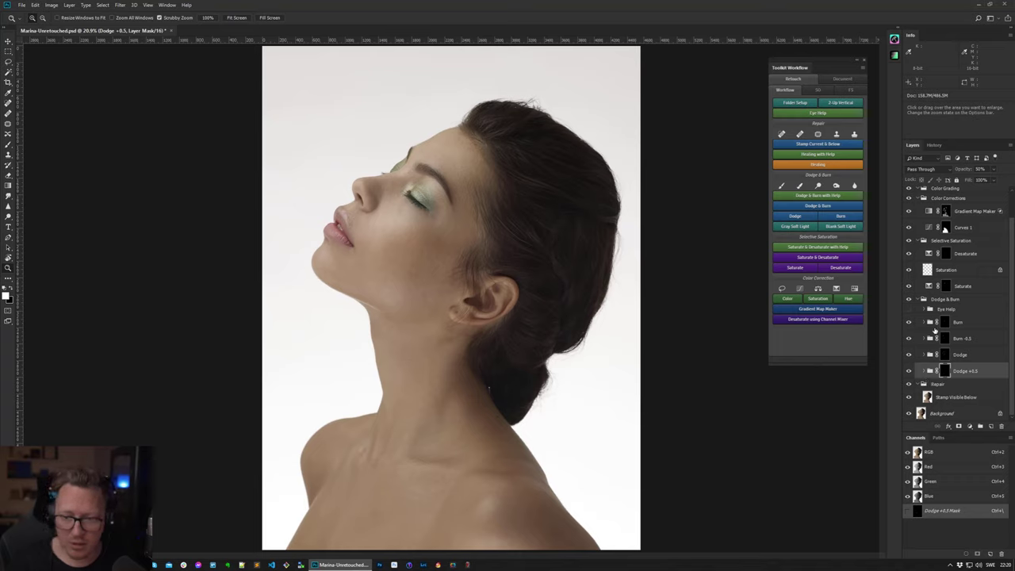
- Try adding a gray Soft Light layer with the Dodge +0.5 group selected, and delete it again
{"action": "left_click", "coordinate": [794, 227]}
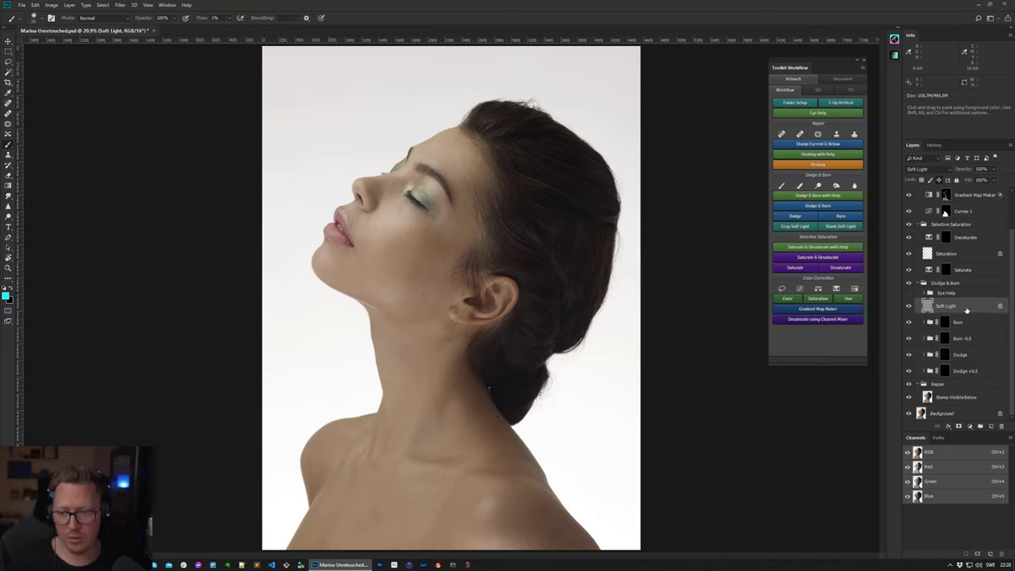
{"action": "left_click_drag", "start_coordinate": [967, 311], "coordinate": [1001, 427]}
{"action": "scroll", "coordinate": [995, 302], "scroll_direction": "up", "scroll_amount": 1}
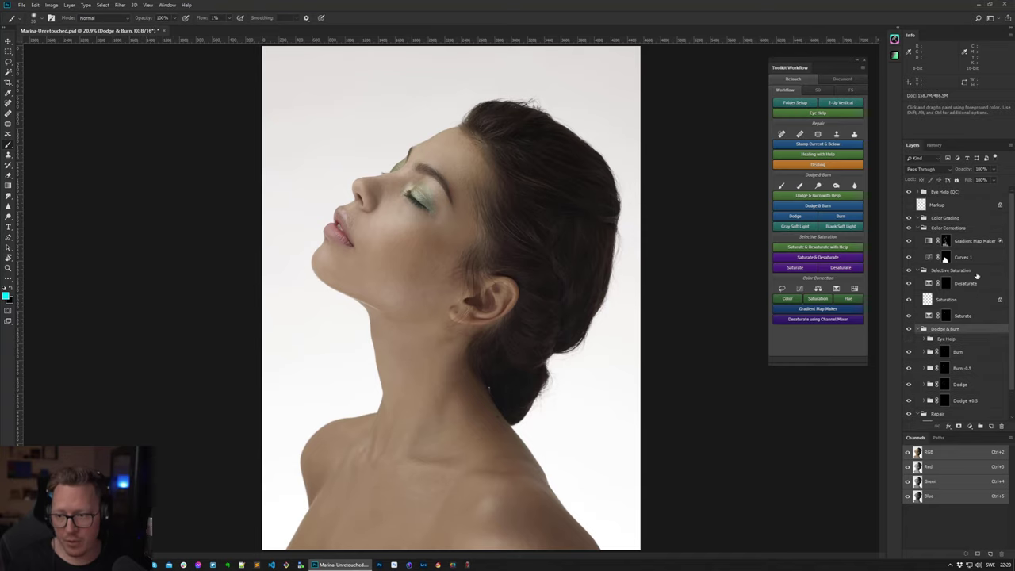
- Try adding a gray Soft Light layer while the Color Grading group is selected, and undo it
{"action": "left_click", "coordinate": [951, 219]}
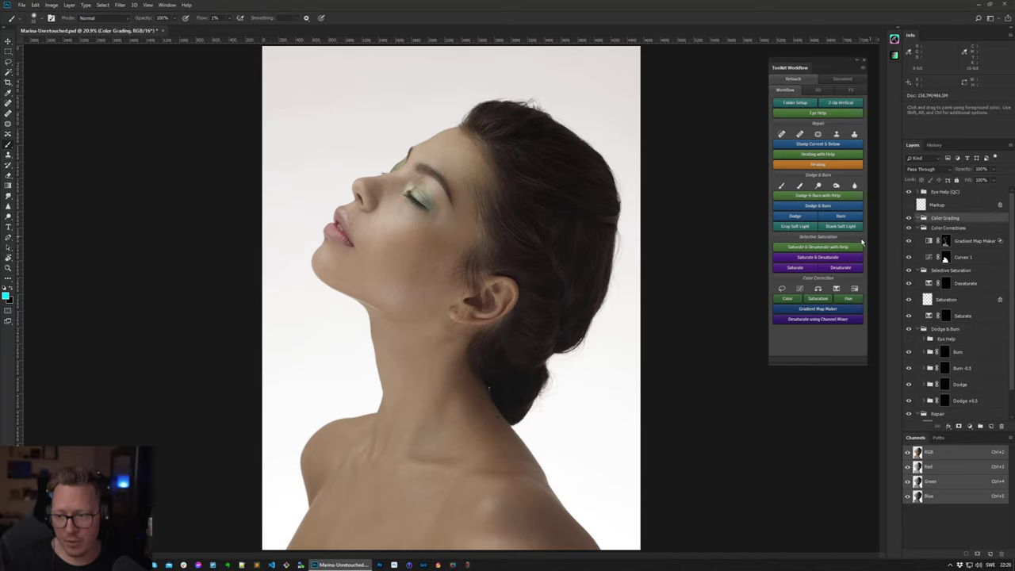
{"action": "left_click", "coordinate": [794, 227]}
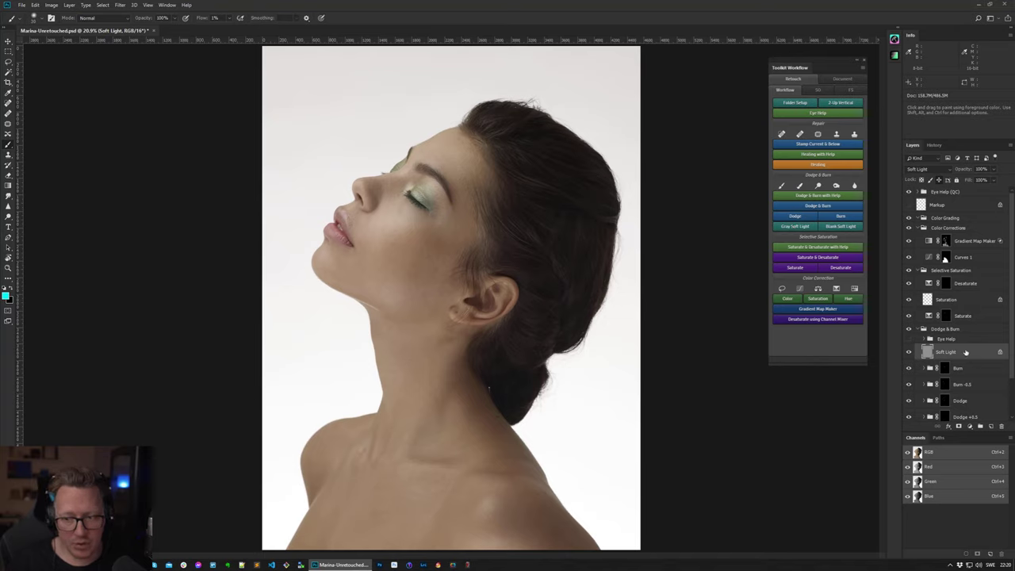
{"action": "key", "text": "ctrl+z"}
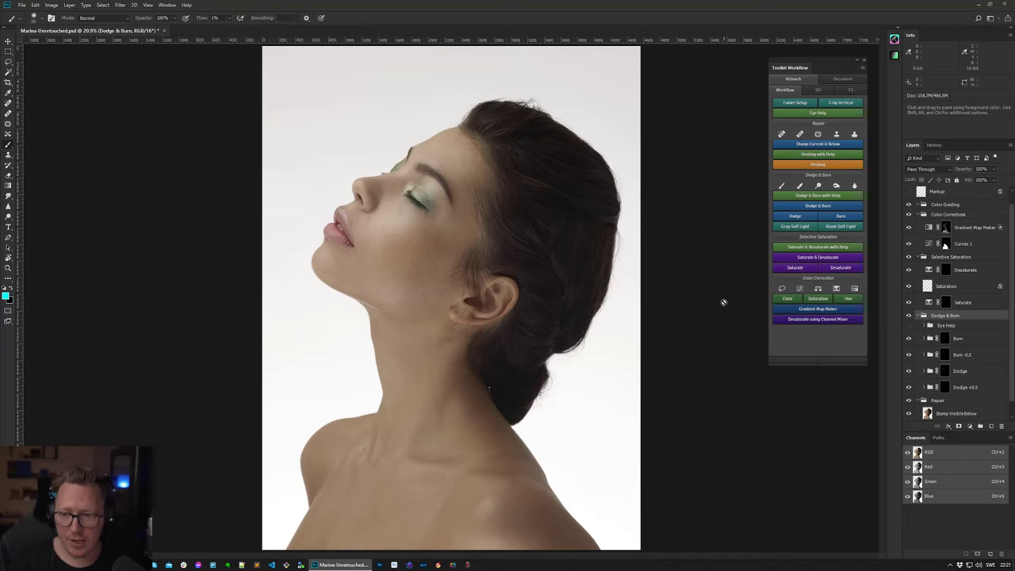
- Select the Selective Saturation group and the Color Corrections group in turn to review the retouching order
{"action": "scroll", "coordinate": [971, 332], "scroll_direction": "up", "scroll_amount": 1}
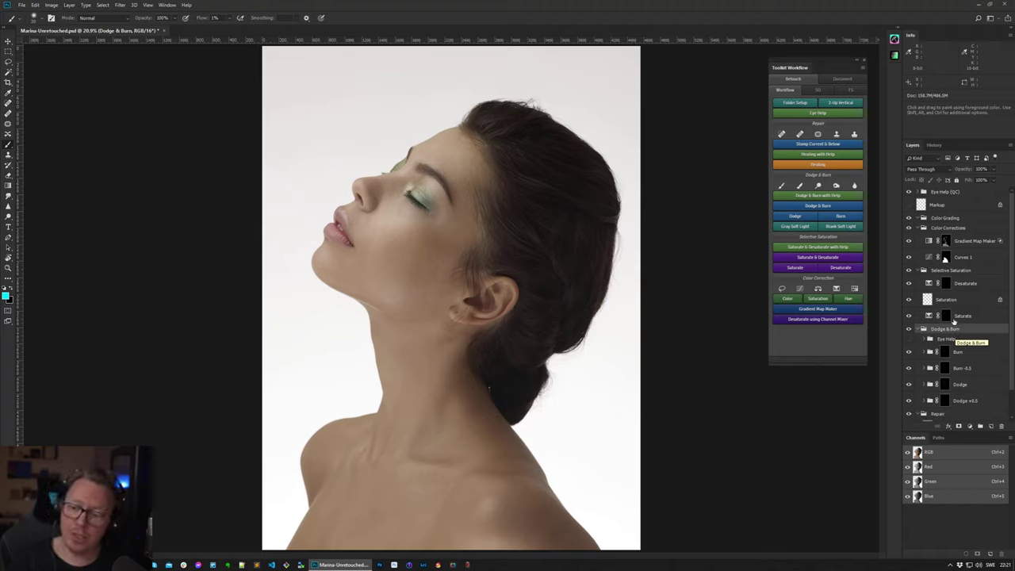
{"action": "left_click", "coordinate": [957, 273]}
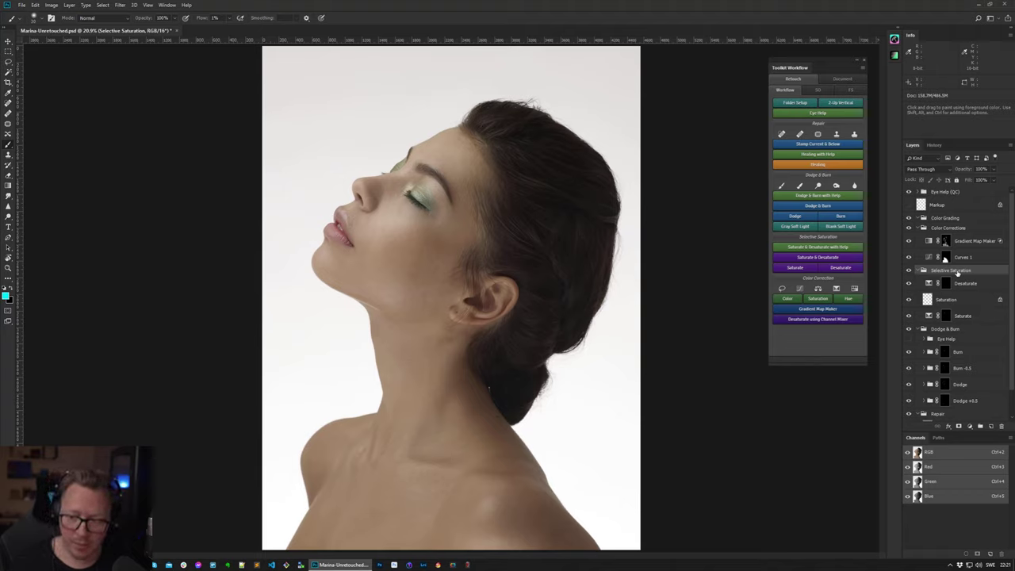
{"action": "left_click", "coordinate": [963, 229]}
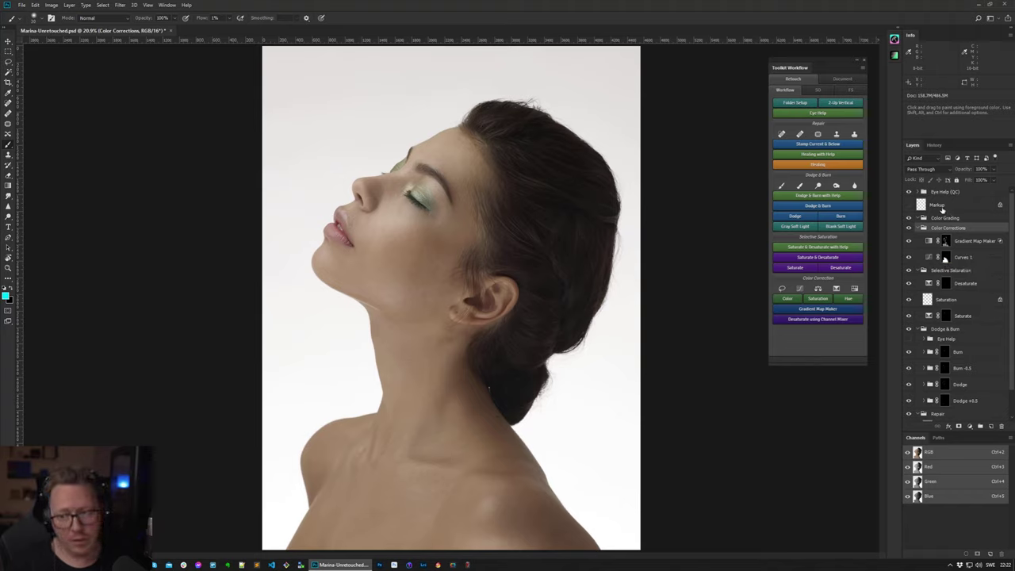
- Show the Markup layer to review the cyan retouching marks on the portrait, and hide it again
{"action": "left_click", "coordinate": [944, 208]}
{"action": "left_click", "coordinate": [910, 206]}
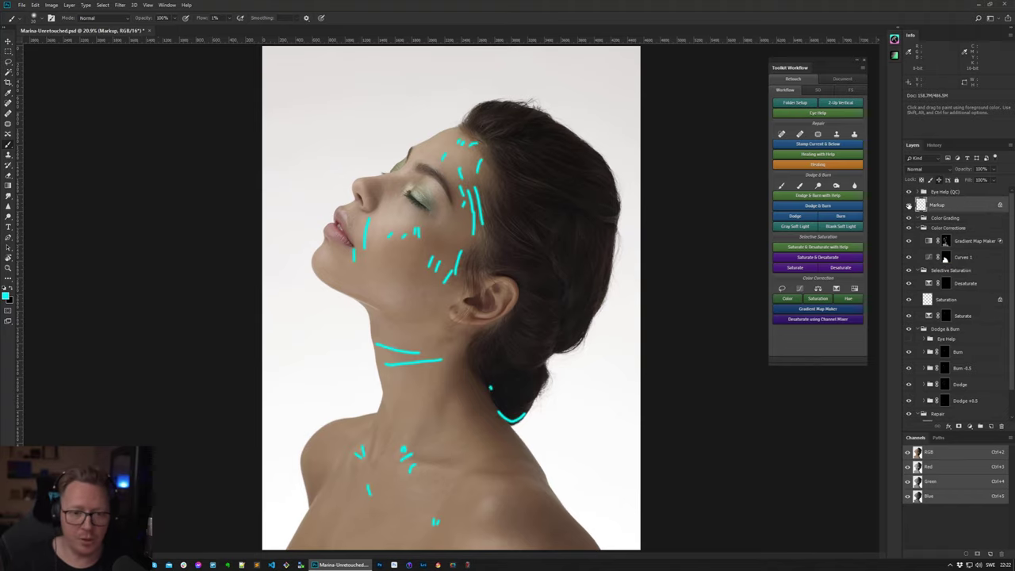
{"action": "left_click", "coordinate": [909, 206]}
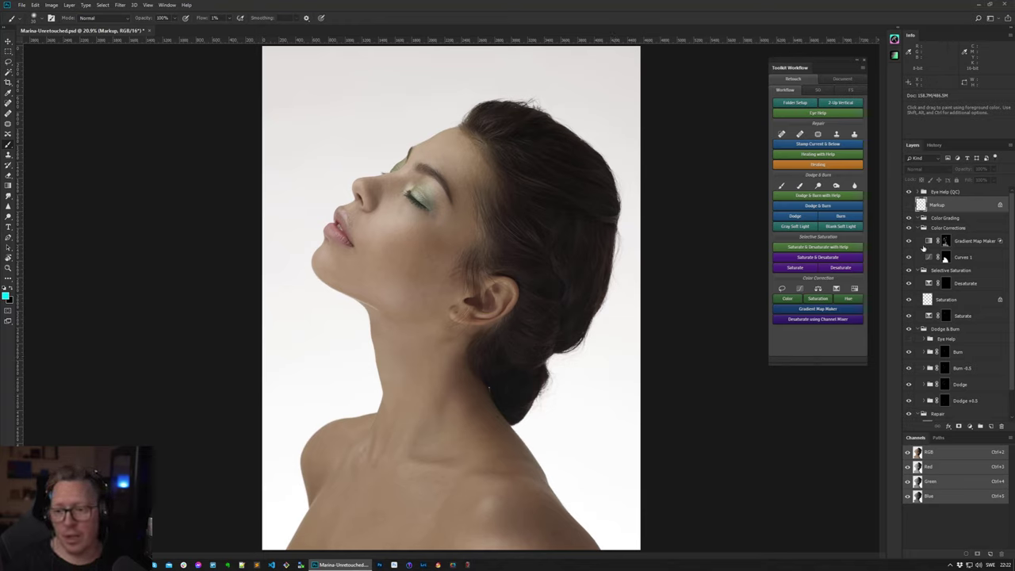
- Collapse the Dodge & Burn, Selective Saturation, Color Corrections and Repair groups to tidy the layer stack
{"action": "scroll", "coordinate": [944, 269], "scroll_direction": "down", "scroll_amount": 1}
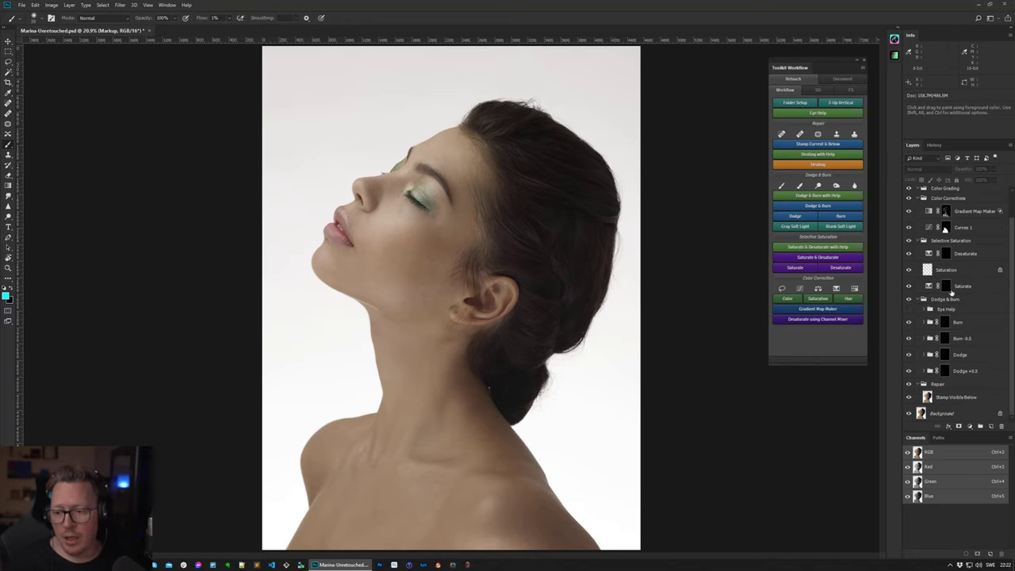
{"action": "left_click", "coordinate": [924, 300]}
{"action": "left_click", "coordinate": [923, 270]}
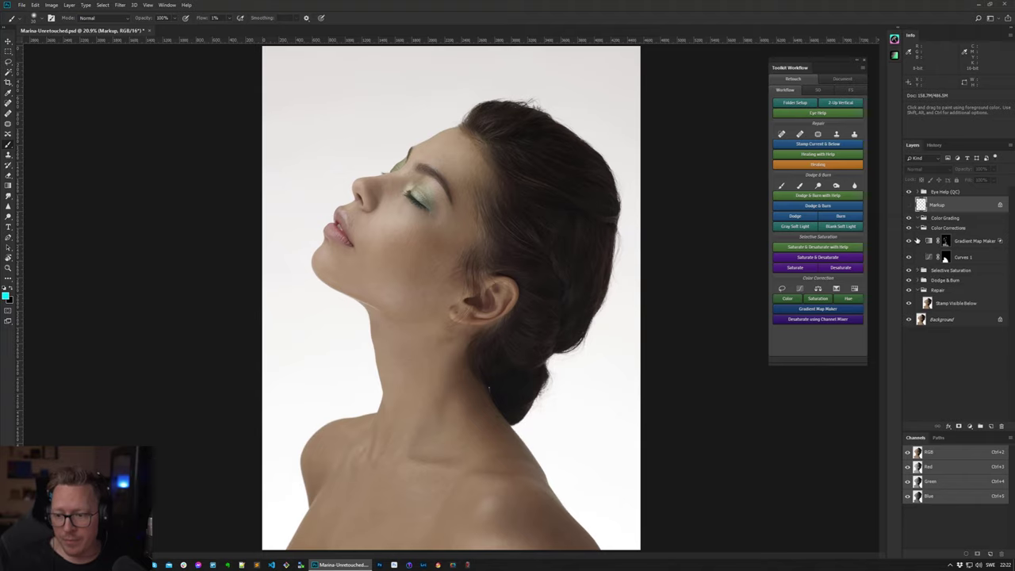
{"action": "left_click", "coordinate": [922, 228]}
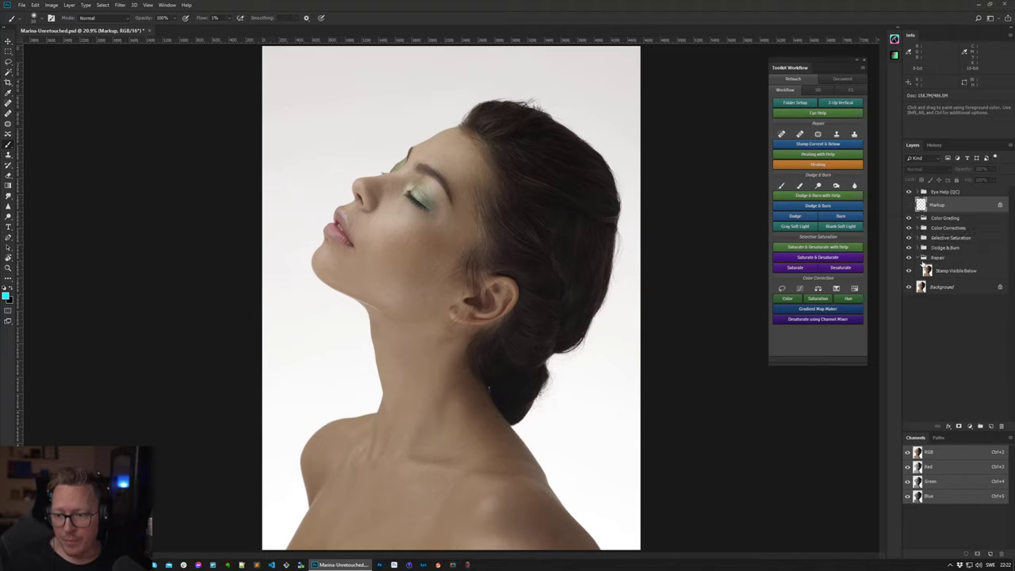
{"action": "left_click", "coordinate": [924, 258]}
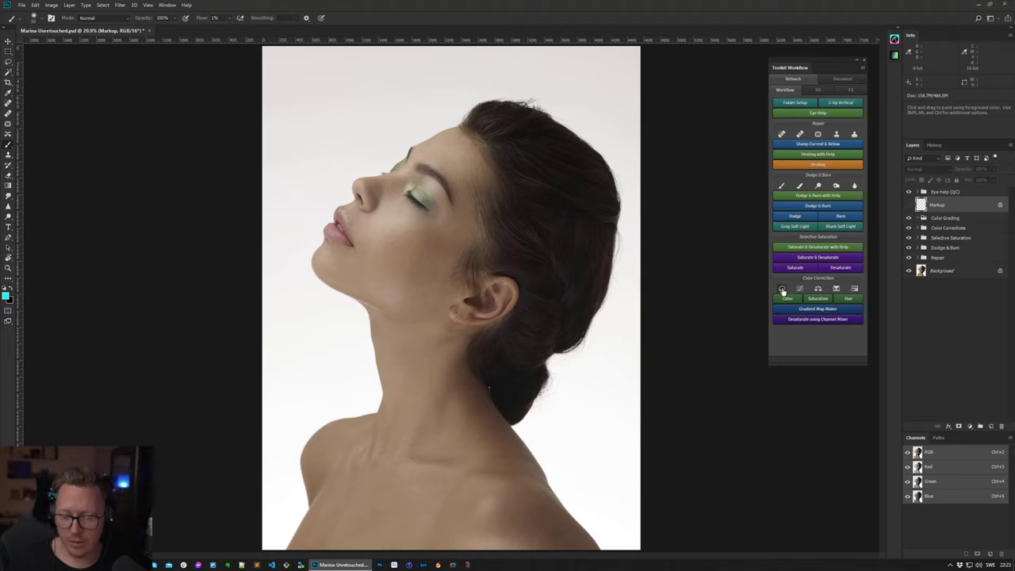
- Activate the Lasso tool, and expand the Color Corrections group to review its layers before collapsing it again
{"action": "key", "text": "l"}
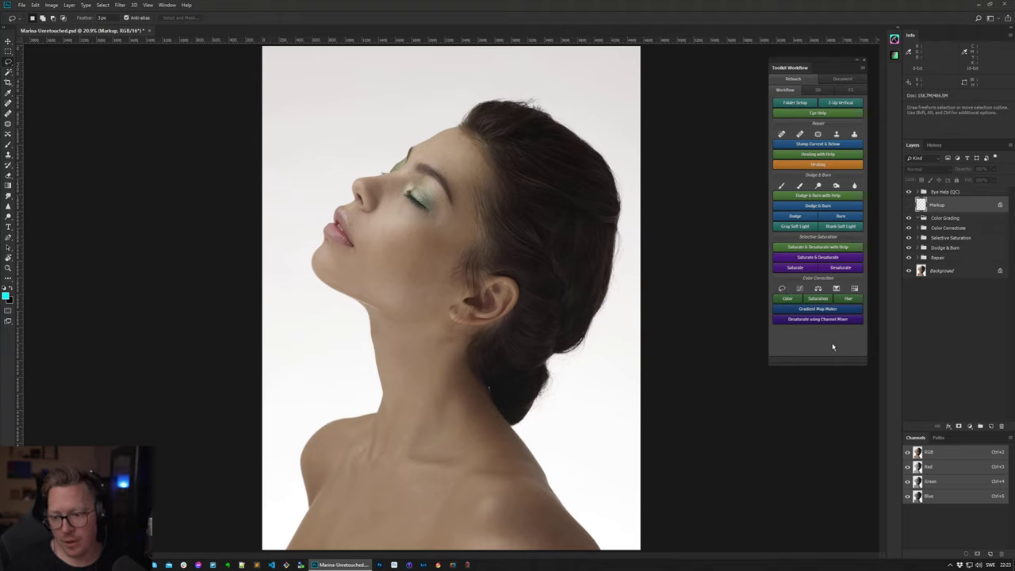
{"action": "left_click", "coordinate": [923, 228]}
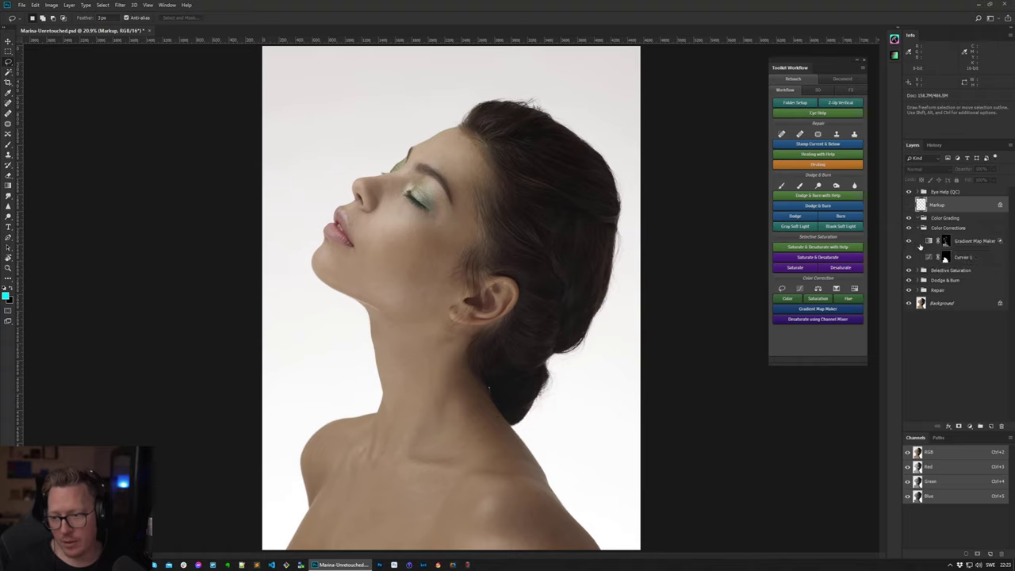
{"action": "left_click", "coordinate": [923, 228]}
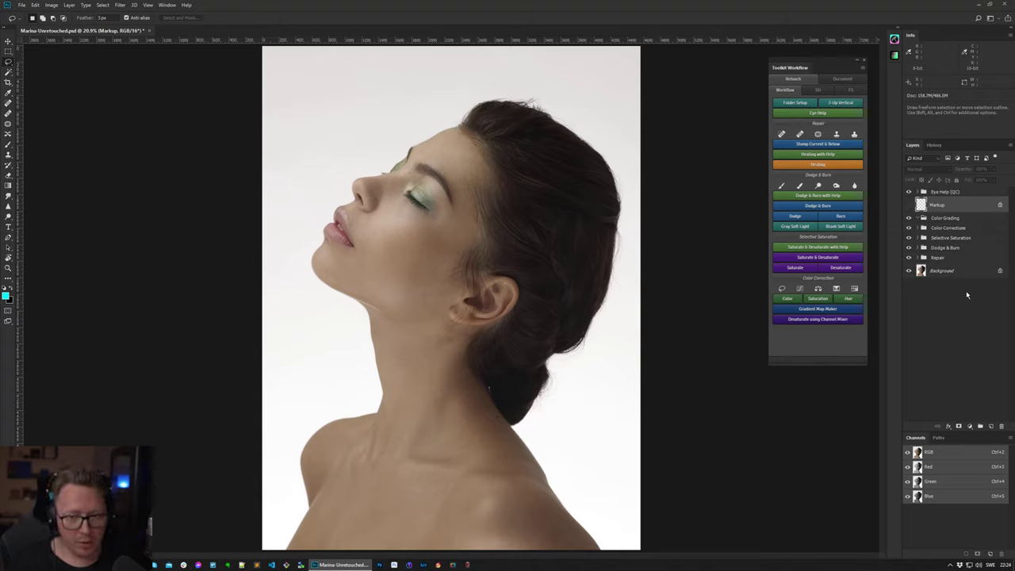
- Select the Stamp Visible Below layer in the Repair group and run Delete Identical Pixels on it
{"action": "left_click", "coordinate": [940, 259]}
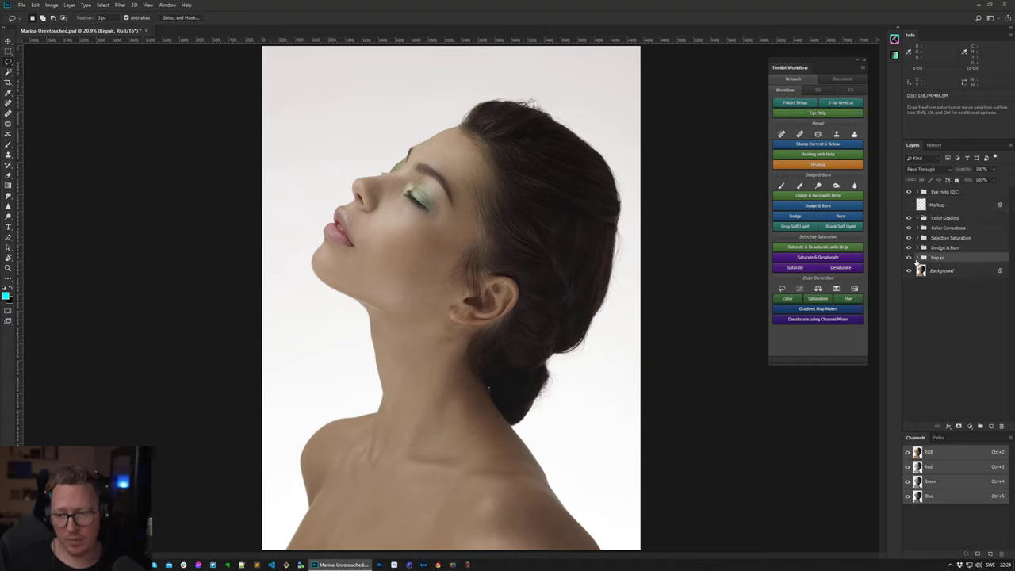
{"action": "key", "text": "ctrl+shift+alt+e"}
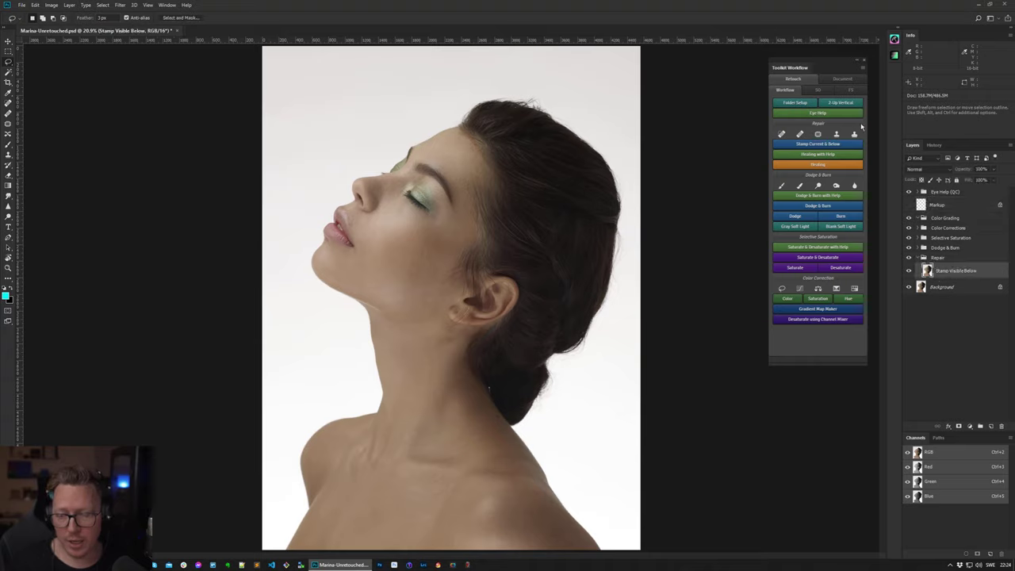
{"action": "left_click", "coordinate": [840, 83]}
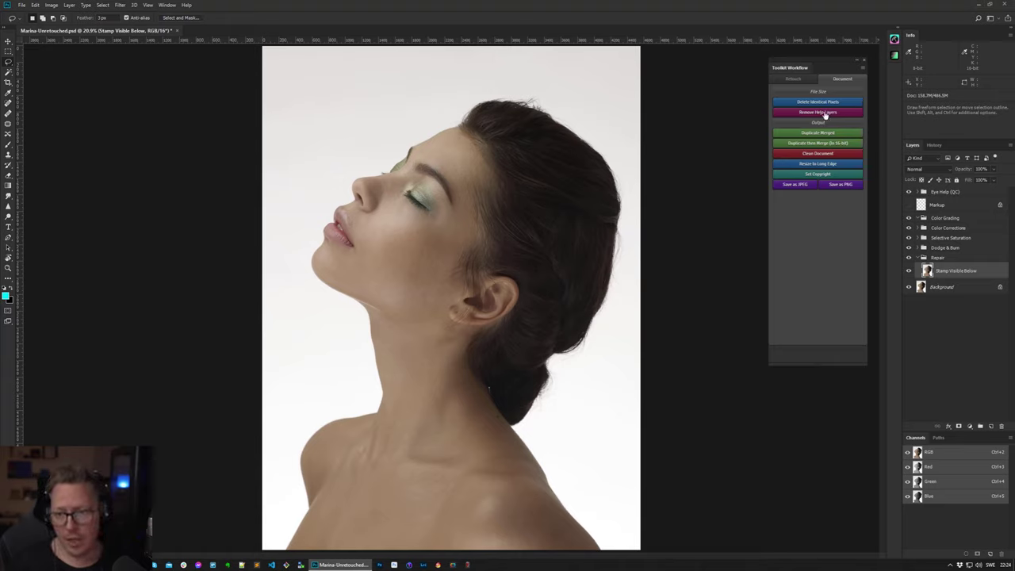
{"action": "left_click", "coordinate": [820, 103]}
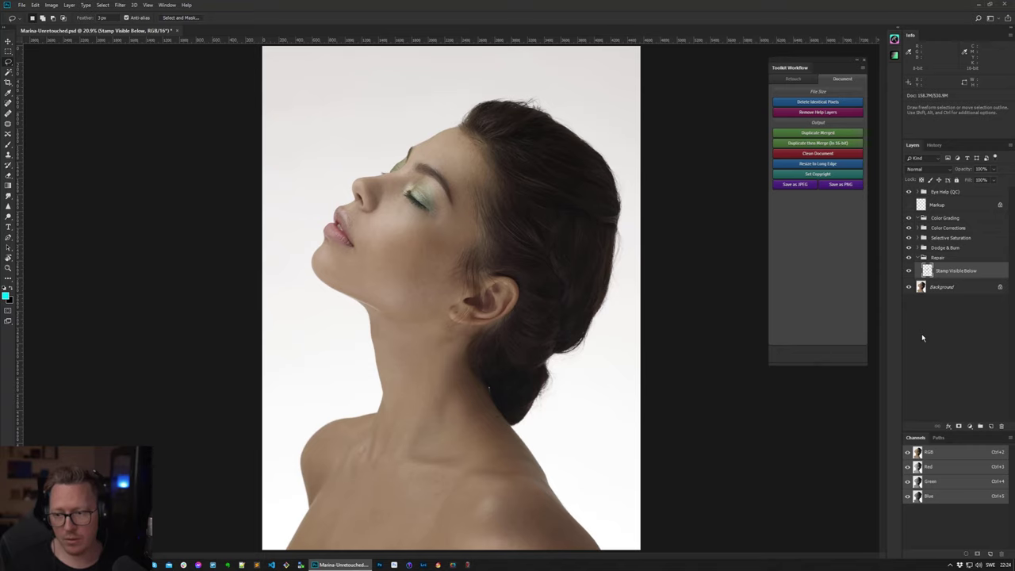
- Isolate the Stamp Visible Below layer to inspect its remaining repair strokes, and restore the visibility of the other layers
{"action": "left_click", "coordinate": [909, 271], "text": "alt"}
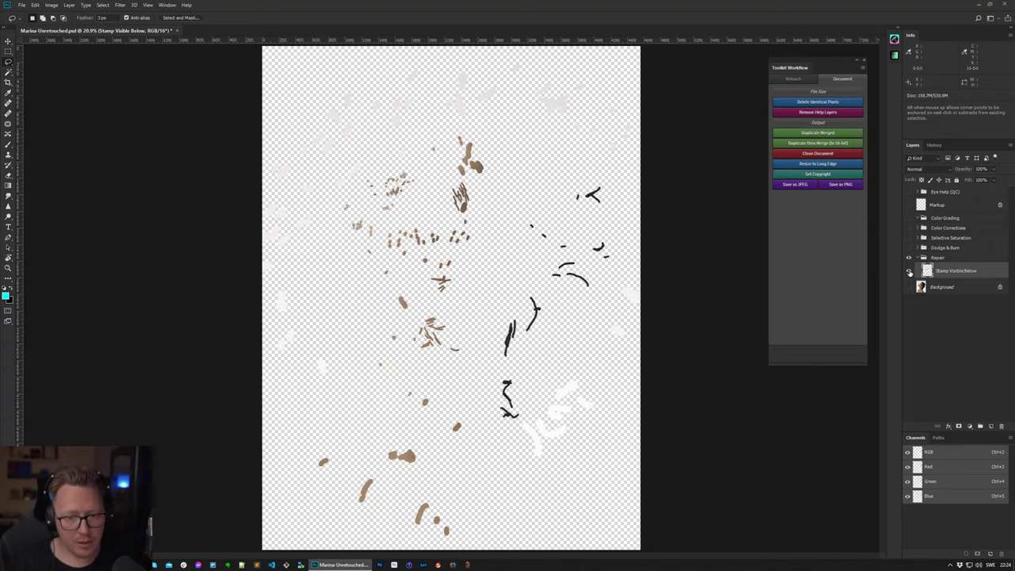
{"action": "left_click", "coordinate": [909, 270], "text": "alt"}
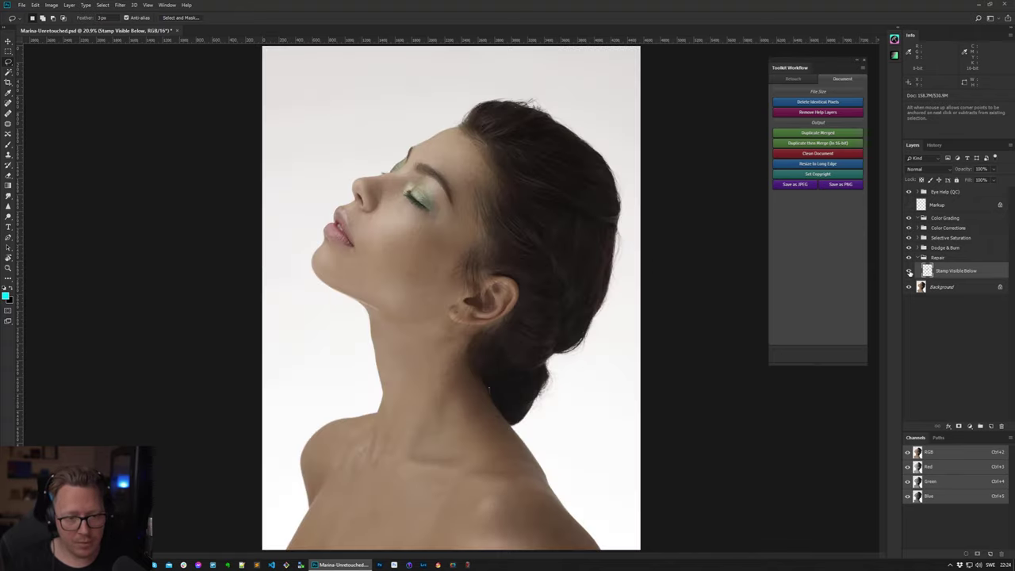
{"action": "left_click", "coordinate": [909, 271], "text": "alt"}
{"action": "left_click", "coordinate": [909, 270], "text": "alt"}
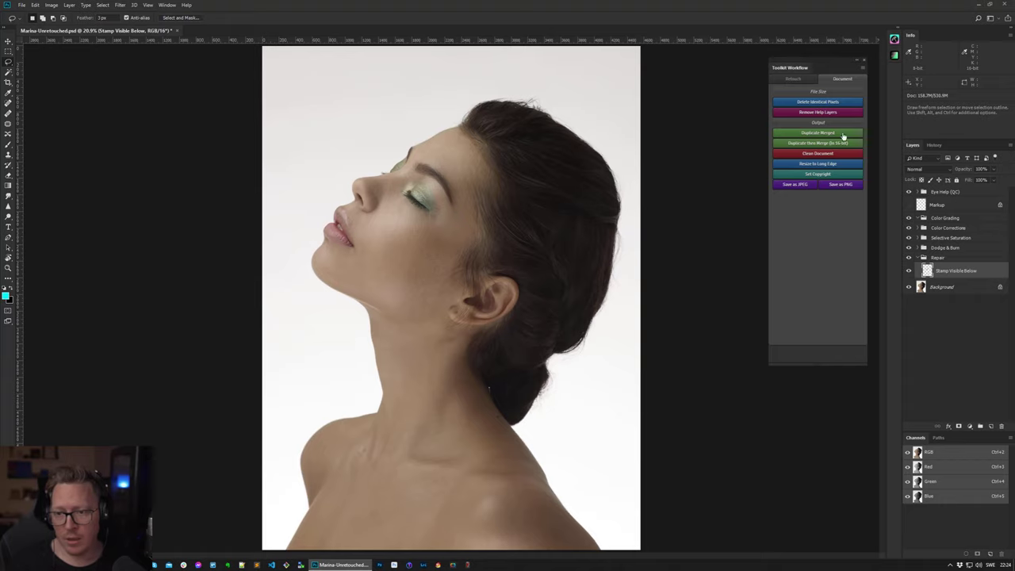
- Remove the help layers from the document and delete the Markup layer
{"action": "left_click", "coordinate": [824, 115]}
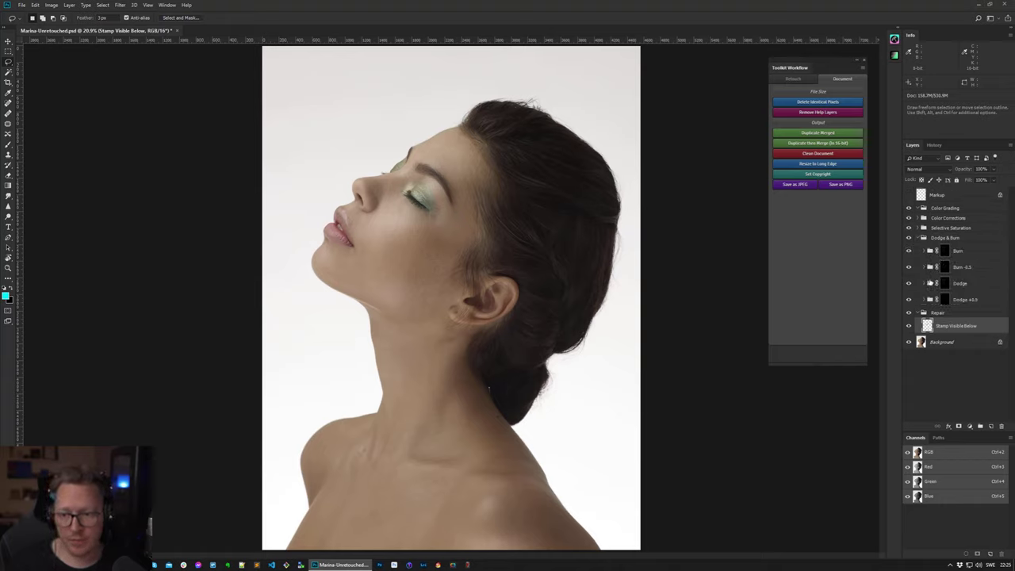
{"action": "left_click", "coordinate": [924, 238]}
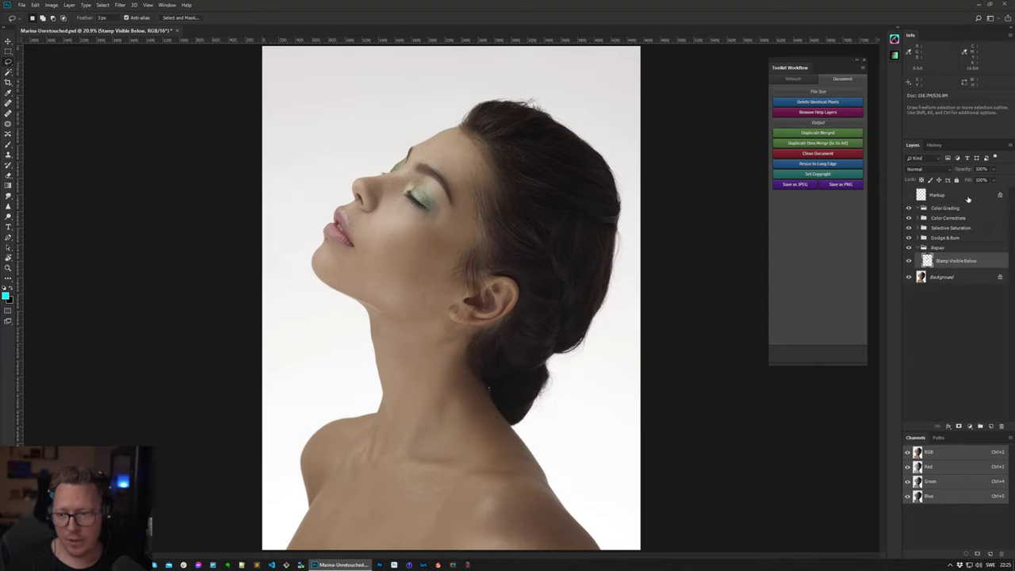
{"action": "left_click_drag", "start_coordinate": [956, 196], "coordinate": [1002, 426]}
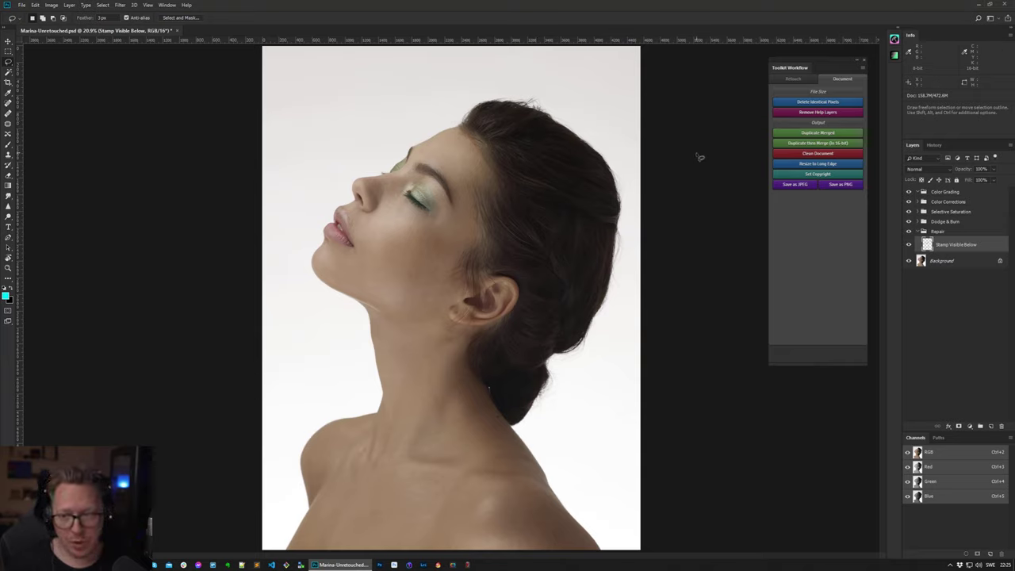
- Duplicate the portrait document as a merged copy and display the Retouch workflow tools for it
{"action": "left_click", "coordinate": [799, 81]}
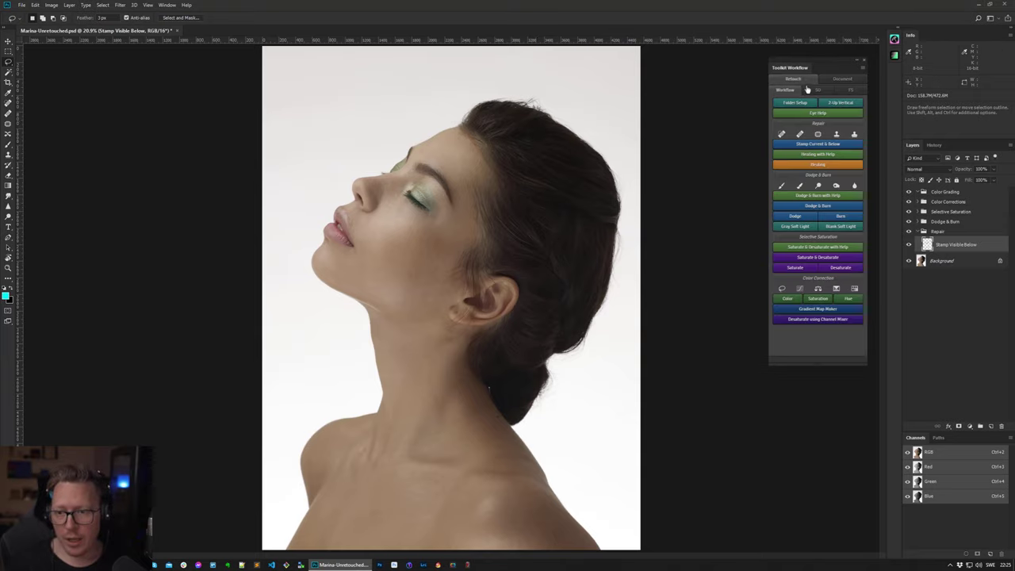
{"action": "left_click", "coordinate": [841, 79]}
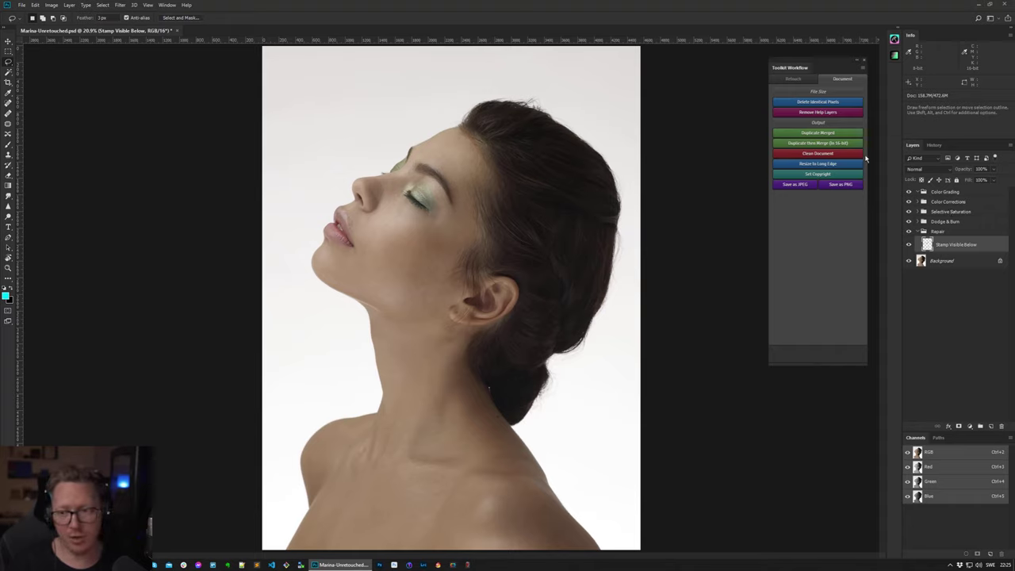
{"action": "left_click", "coordinate": [825, 137]}
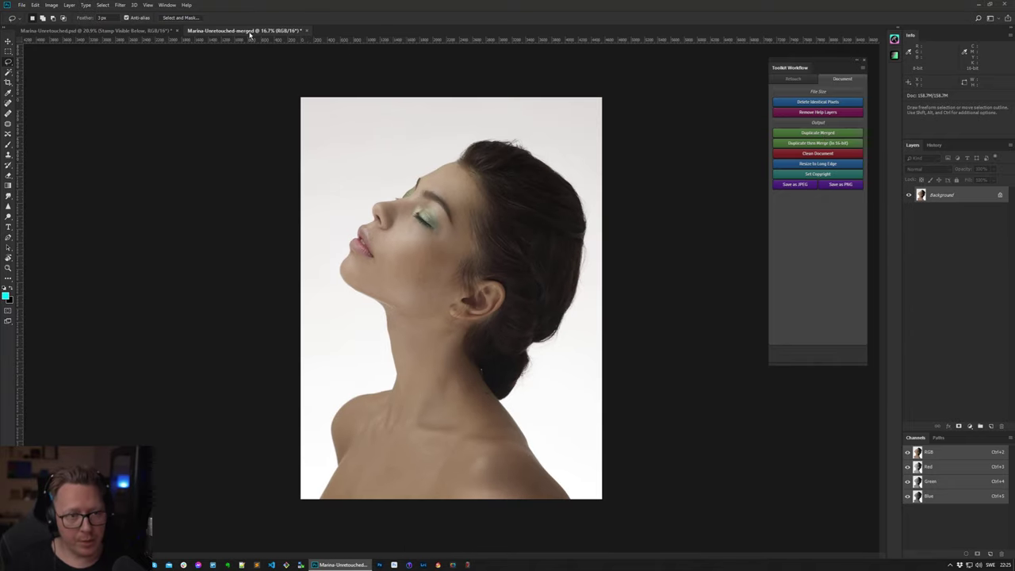
{"action": "left_click", "coordinate": [794, 83]}
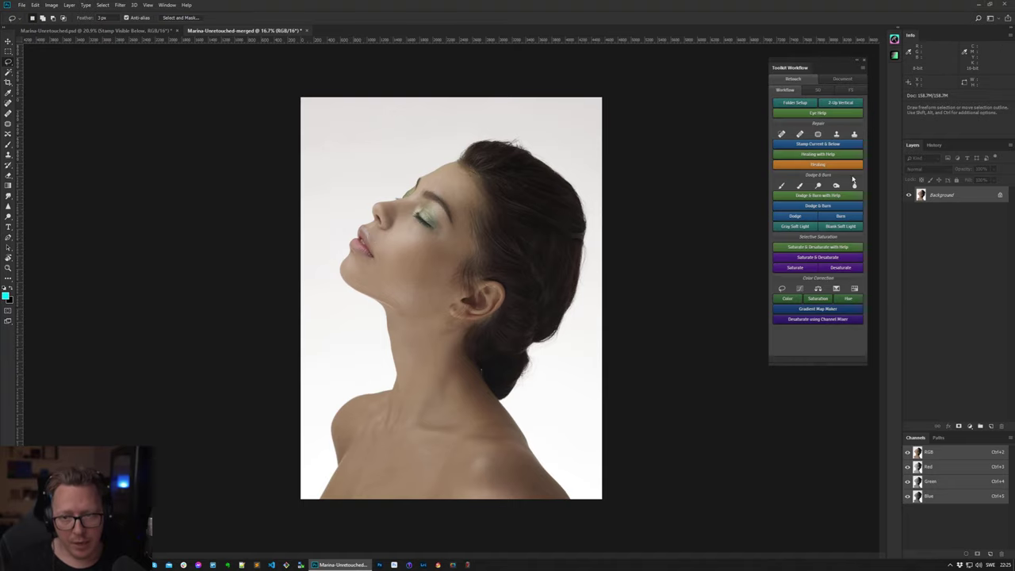
- Add a Smart Grain layer to the merged portrait and view the skin near the ear at 100% zoom
{"action": "left_click", "coordinate": [822, 92]}
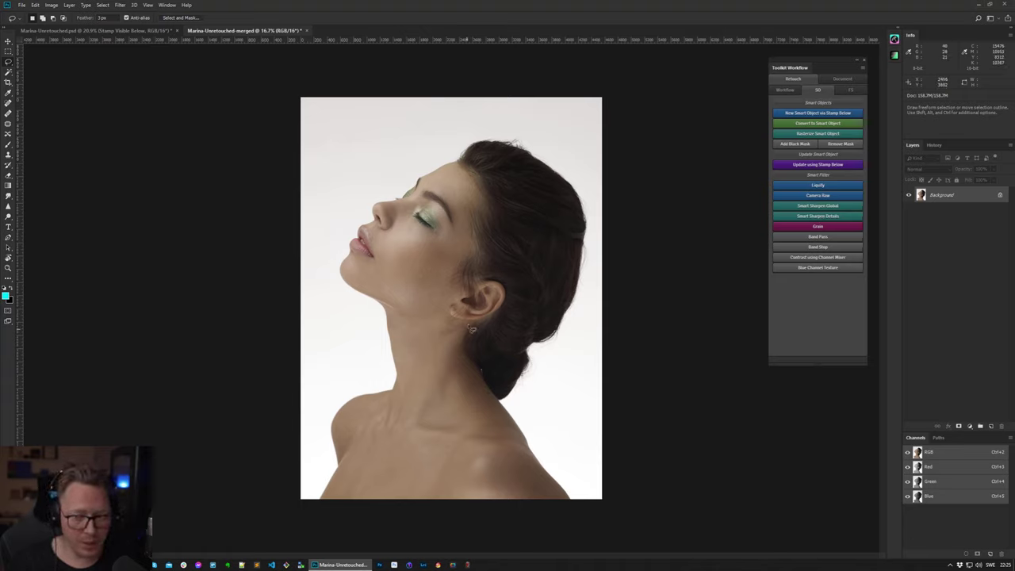
{"action": "left_click", "coordinate": [811, 230]}
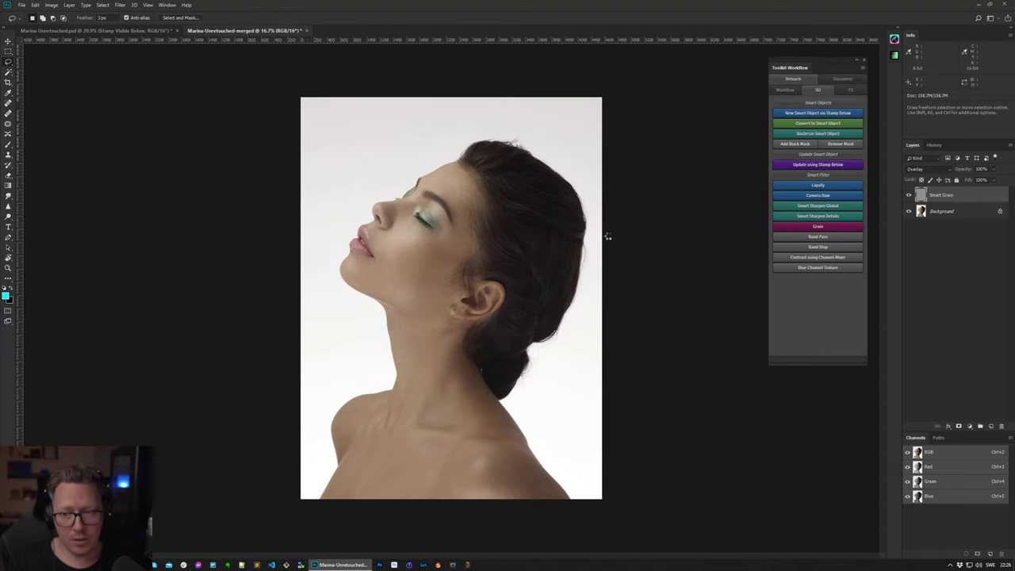
{"action": "key", "text": "ctrl+plus"}
{"action": "key", "text": "ctrl+plus"}
{"action": "key", "text": "ctrl+plus"}
{"action": "key", "text": "ctrl+plus"}
{"action": "key", "text": "ctrl+plus"}
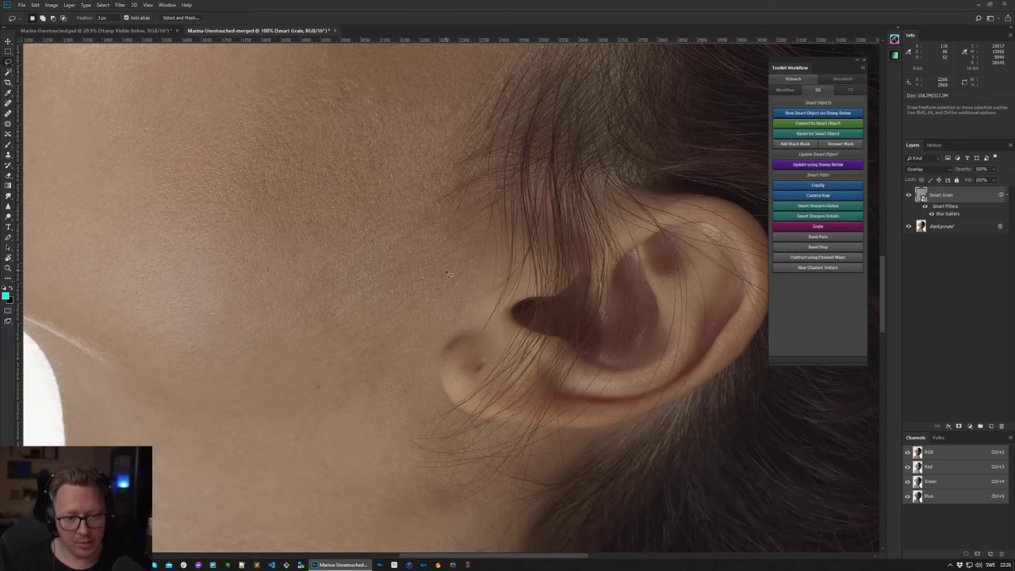
- Compare the skin with and without the Smart Grain layer, and delete that layer
{"action": "left_click", "coordinate": [909, 195]}
{"action": "left_click", "coordinate": [910, 195]}
{"action": "left_click", "coordinate": [910, 195]}
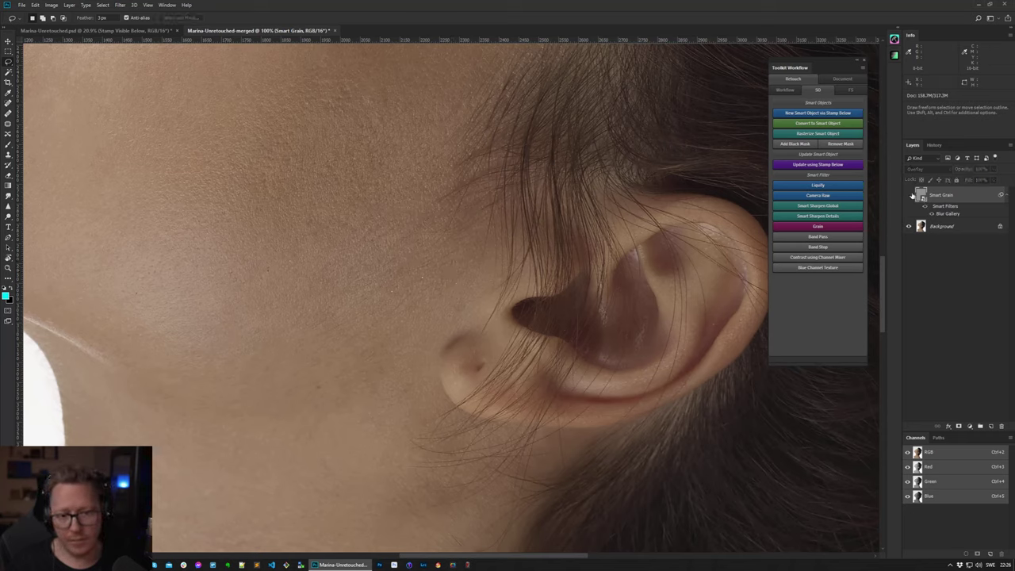
{"action": "left_click", "coordinate": [909, 195]}
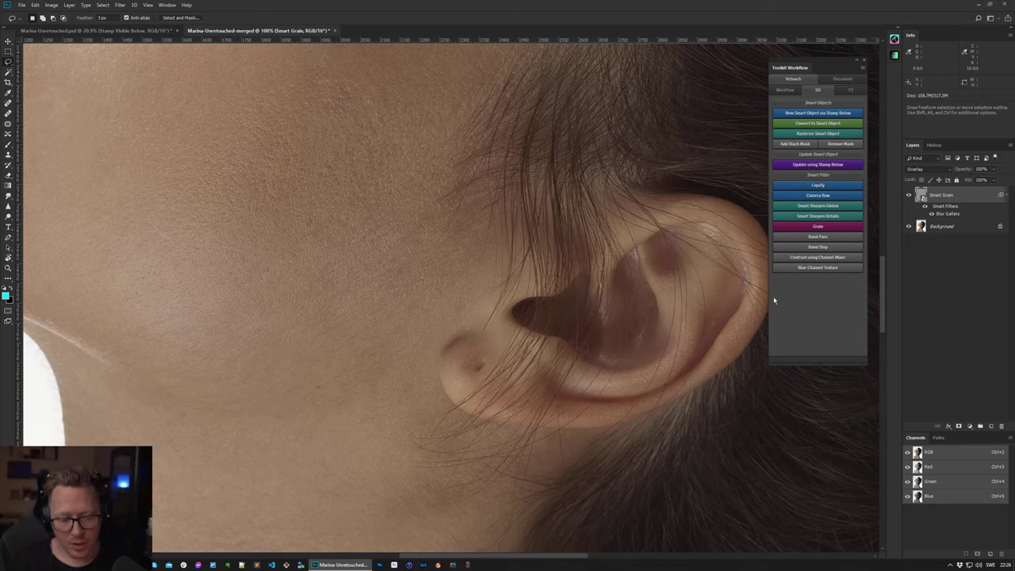
{"action": "key", "text": "Delete"}
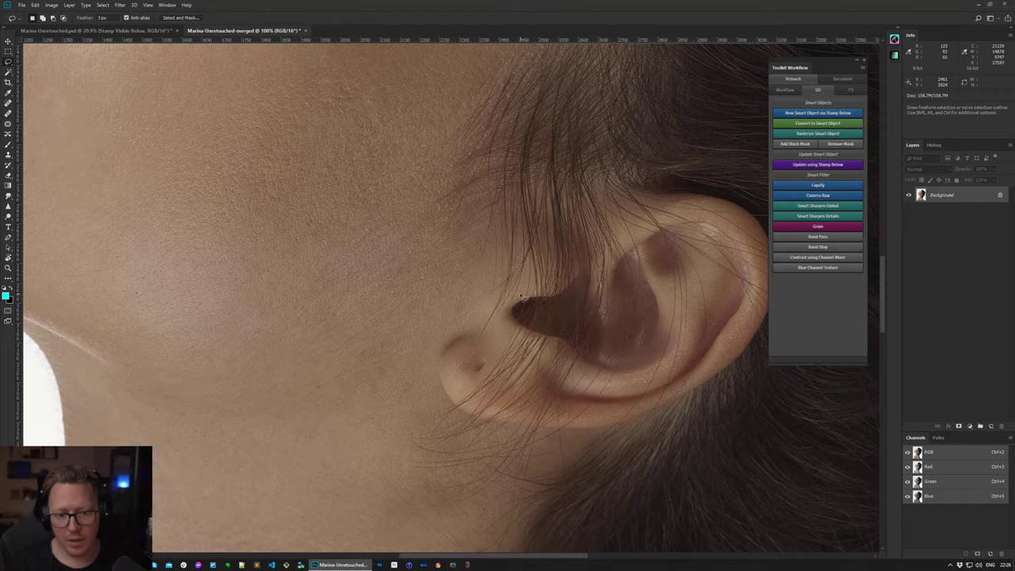
{"action": "key", "text": "ctrl+0"}
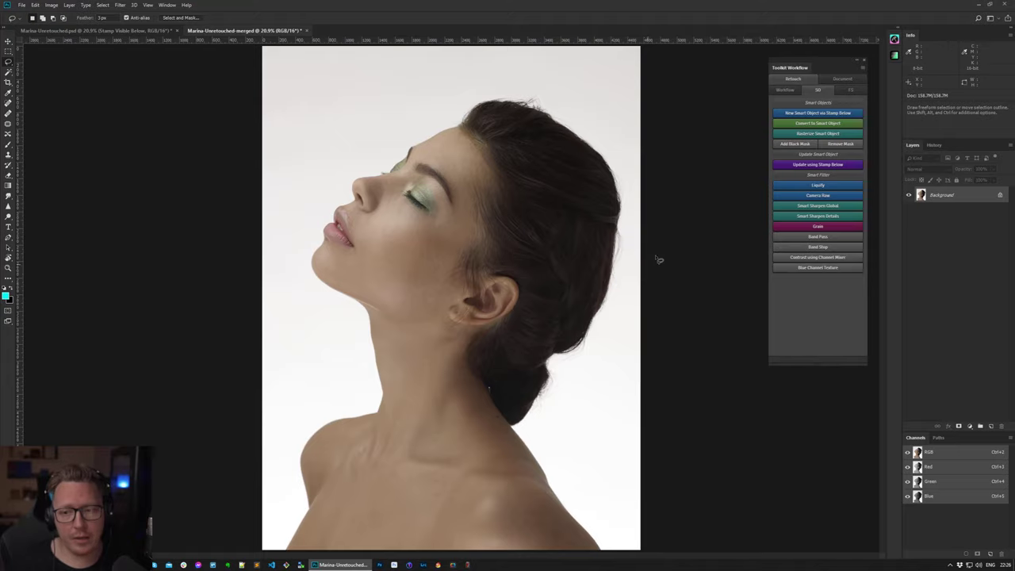
- Create a web-sized copy of the merged portrait with a long edge of 2048 pixels
{"action": "left_click", "coordinate": [843, 79]}
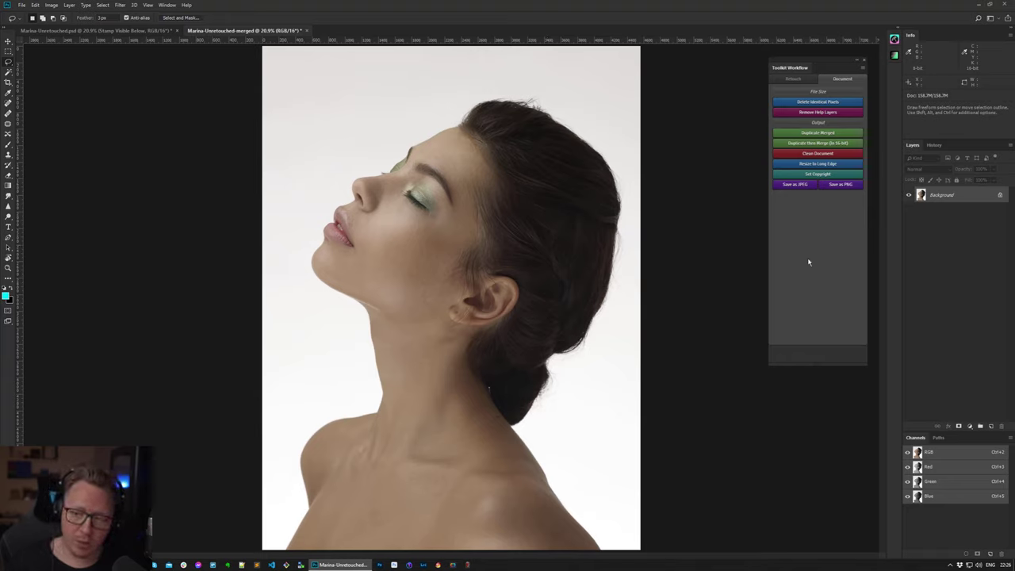
{"action": "left_click", "coordinate": [827, 165]}
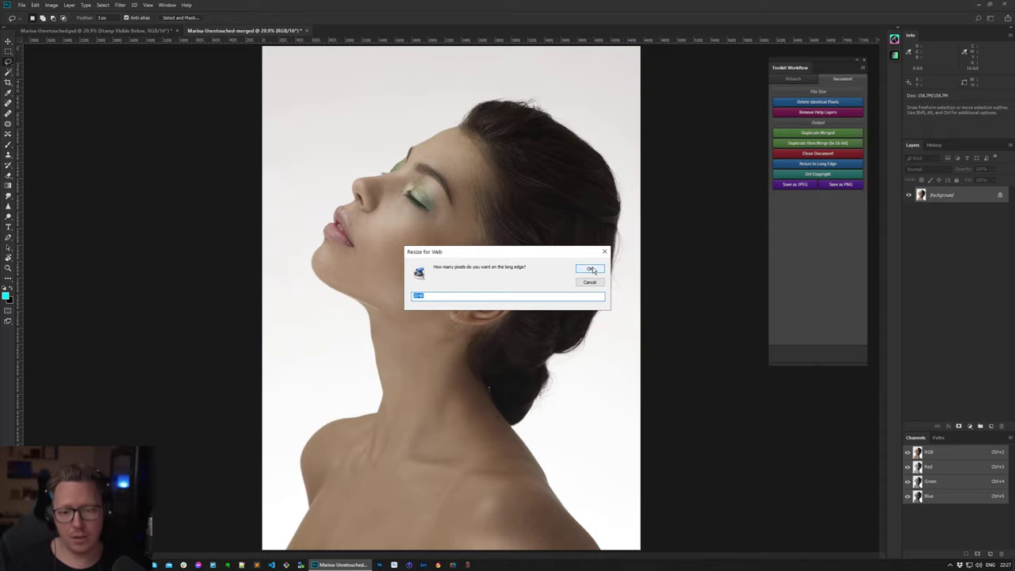
{"action": "left_click", "coordinate": [591, 270]}
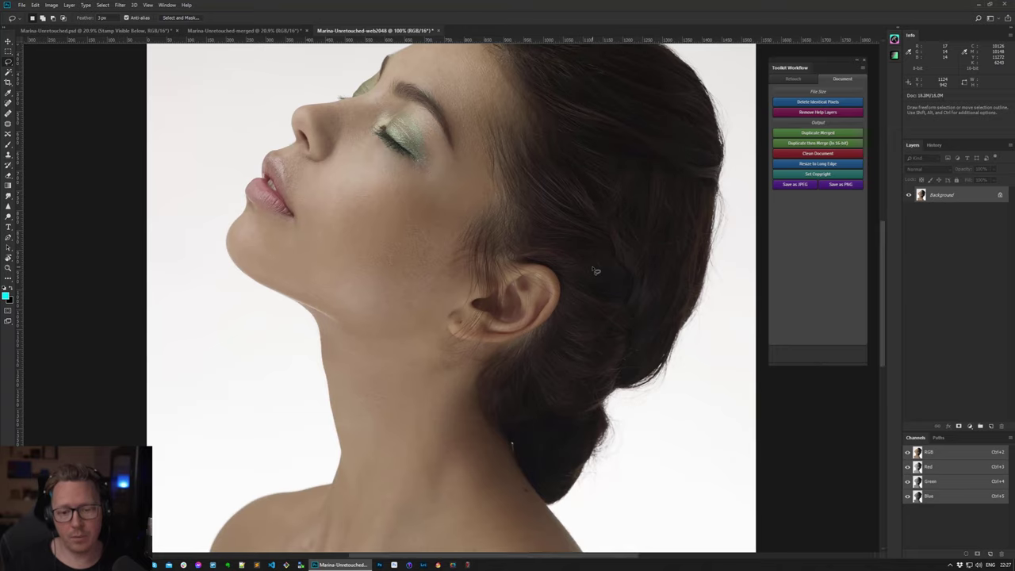
- Add a Smart Grain layer to the web-sized copy and set its grain amount to about 36% and size to 26%
{"action": "left_click", "coordinate": [793, 80]}
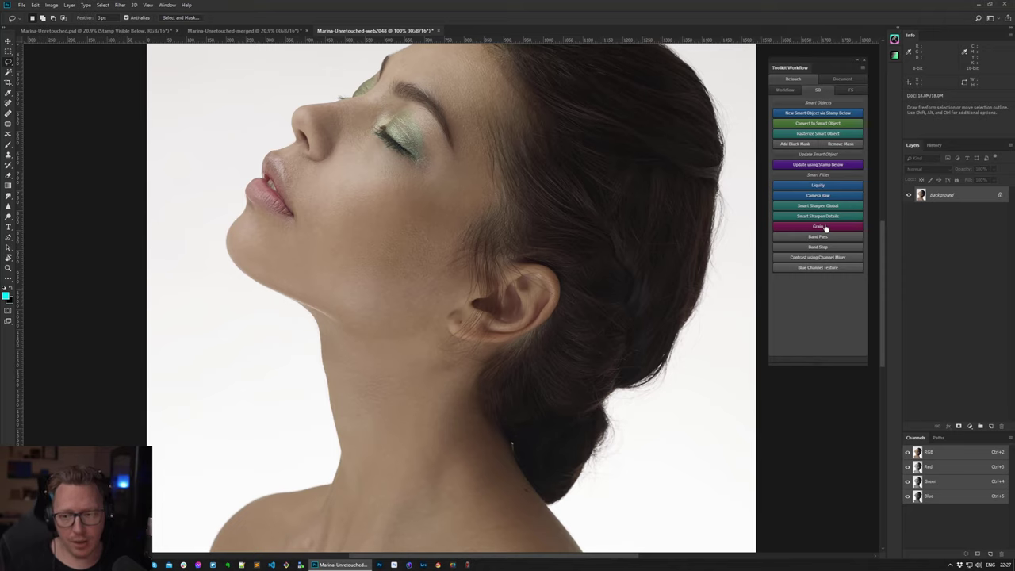
{"action": "left_click", "coordinate": [825, 228]}
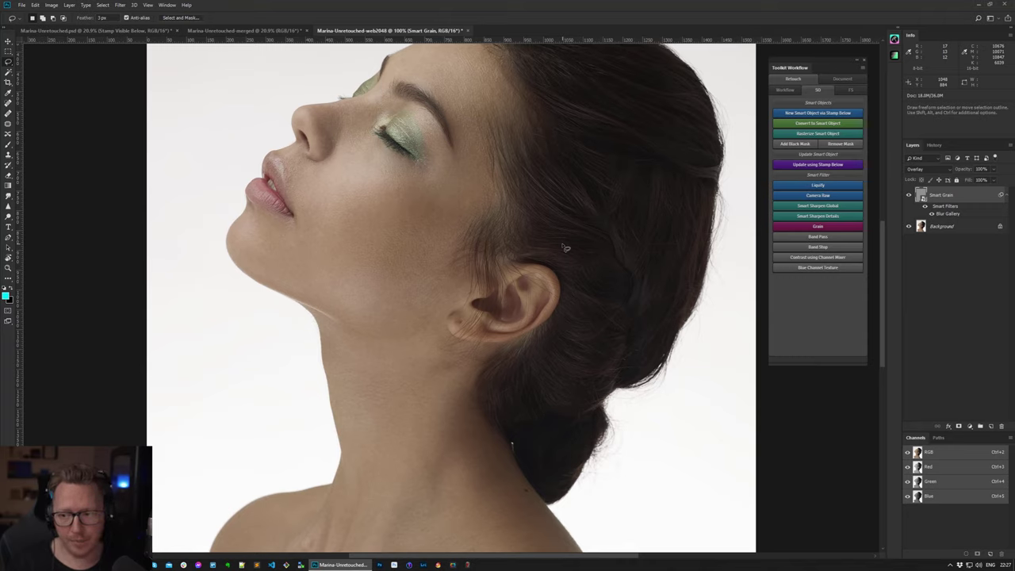
{"action": "double_click", "coordinate": [937, 214]}
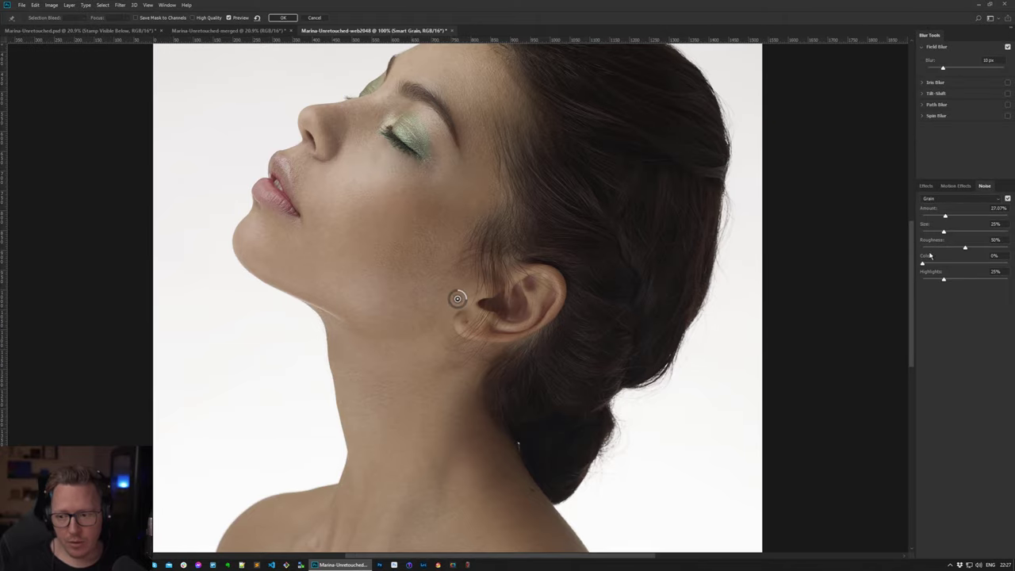
{"action": "left_click", "coordinate": [966, 216]}
{"action": "left_click", "coordinate": [957, 232]}
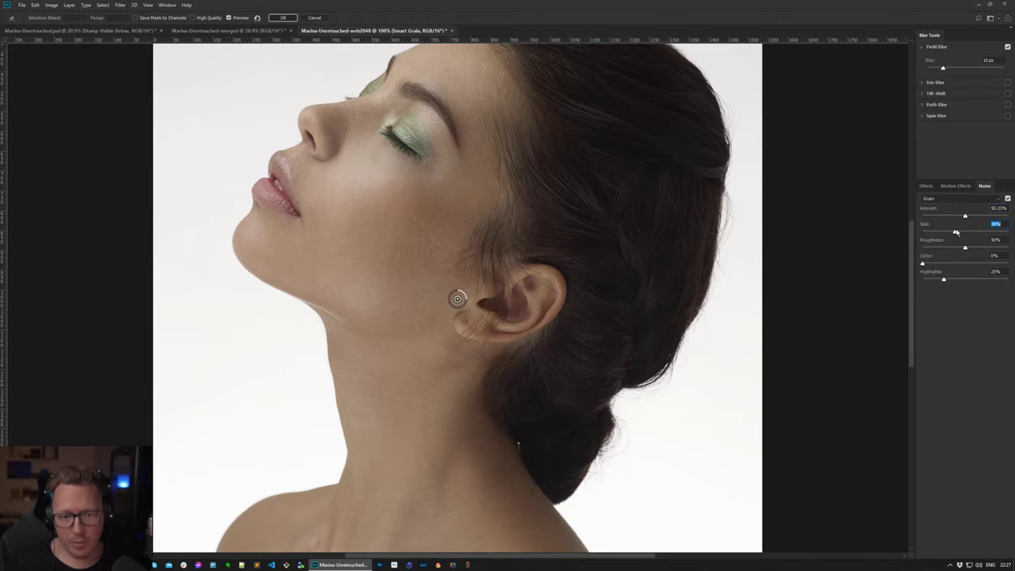
{"action": "mouse_move", "coordinate": [957, 231]}
{"action": "left_mouse_down"}
{"action": "mouse_move", "coordinate": [945, 232]}
{"action": "mouse_move", "coordinate": [955, 215]}
{"action": "left_mouse_up"}
{"action": "left_click", "coordinate": [950, 217]}
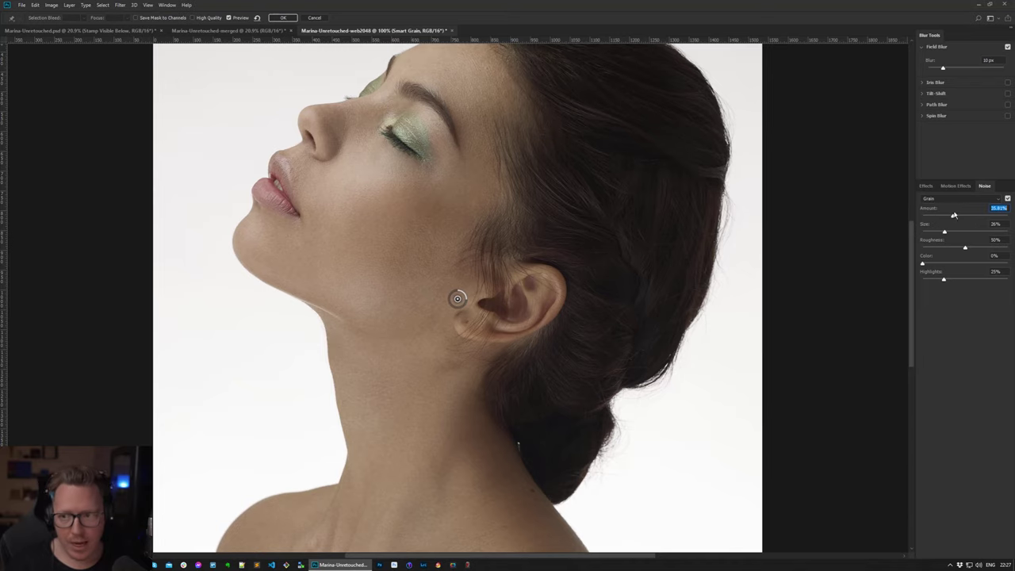
{"action": "left_click", "coordinate": [282, 18]}
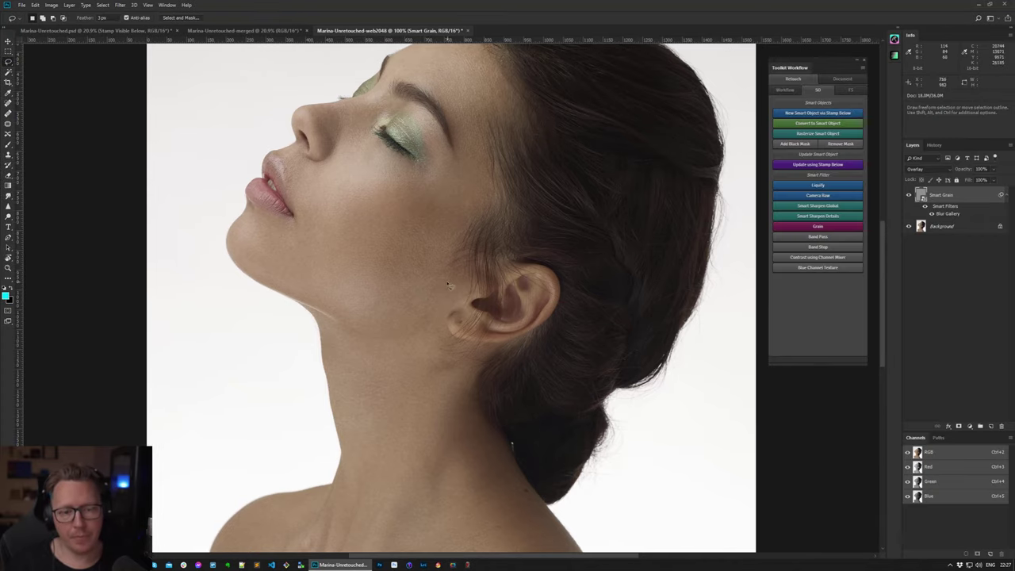
- Examine the grain on the web-sized portrait at different zoom levels and view the whole image upright
{"action": "key", "text": "r"}
{"action": "left_click_drag", "start_coordinate": [449, 285], "coordinate": [427, 286]}
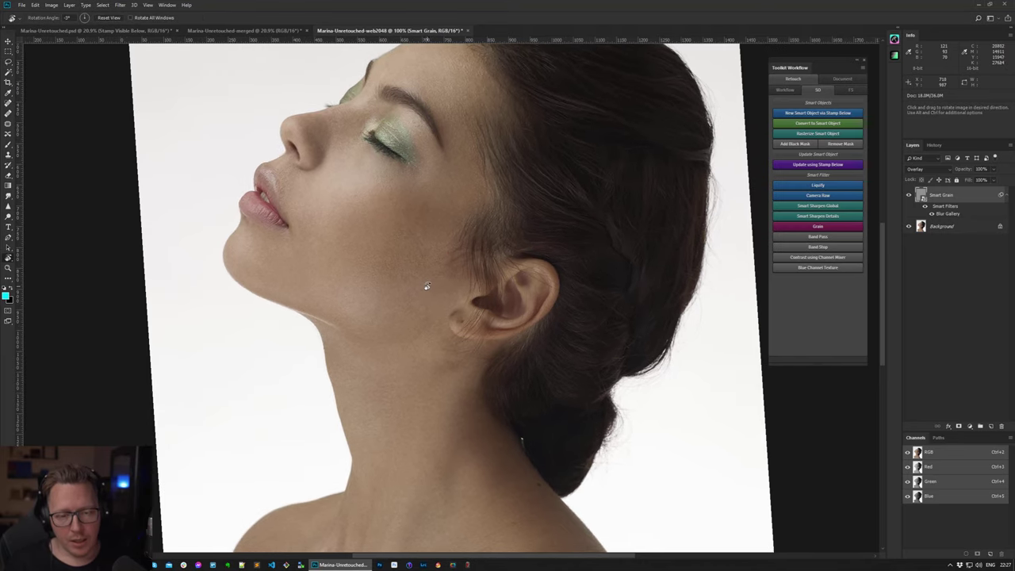
{"action": "key", "text": "t"}
{"action": "key", "text": "z"}
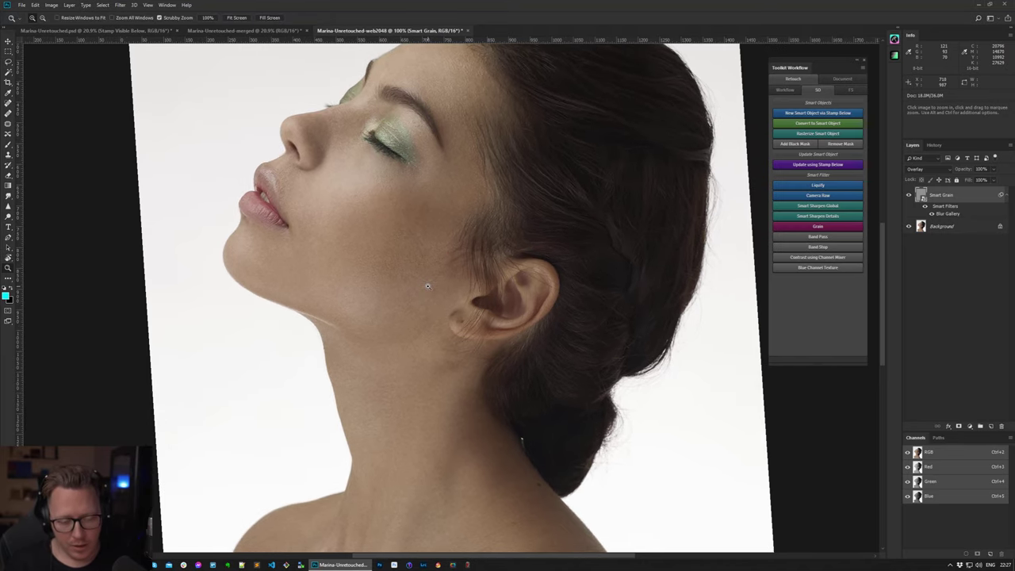
{"action": "left_click", "coordinate": [427, 286], "text": "alt"}
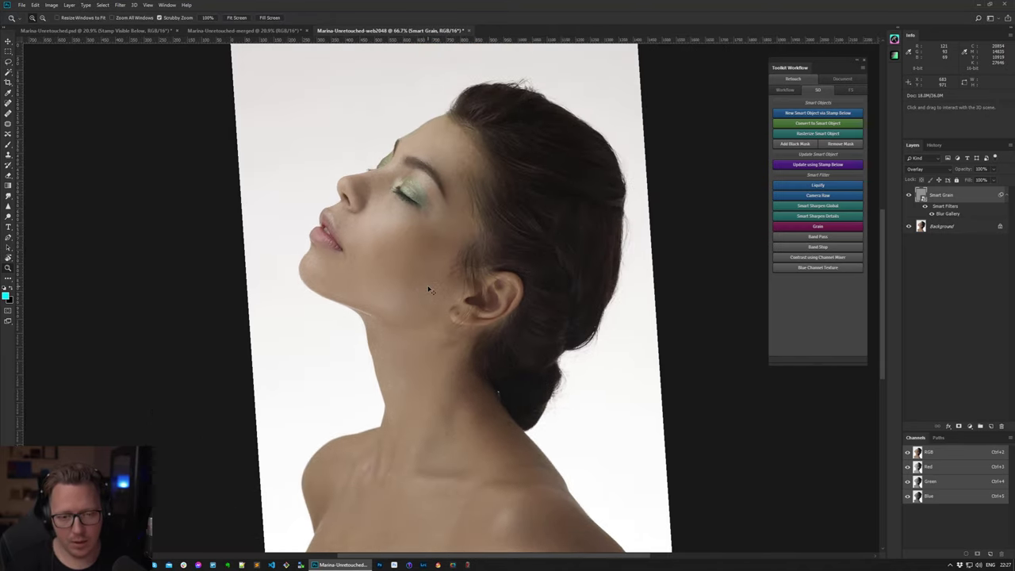
{"action": "key", "text": "r"}
{"action": "key", "text": "Escape"}
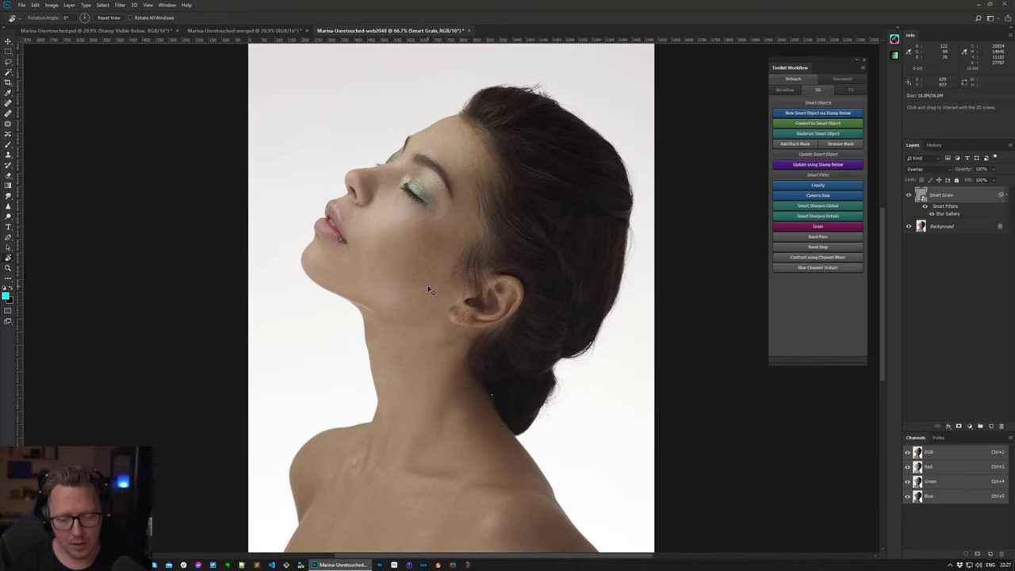
{"action": "scroll", "coordinate": [428, 289], "scroll_direction": "down", "scroll_amount": 1}
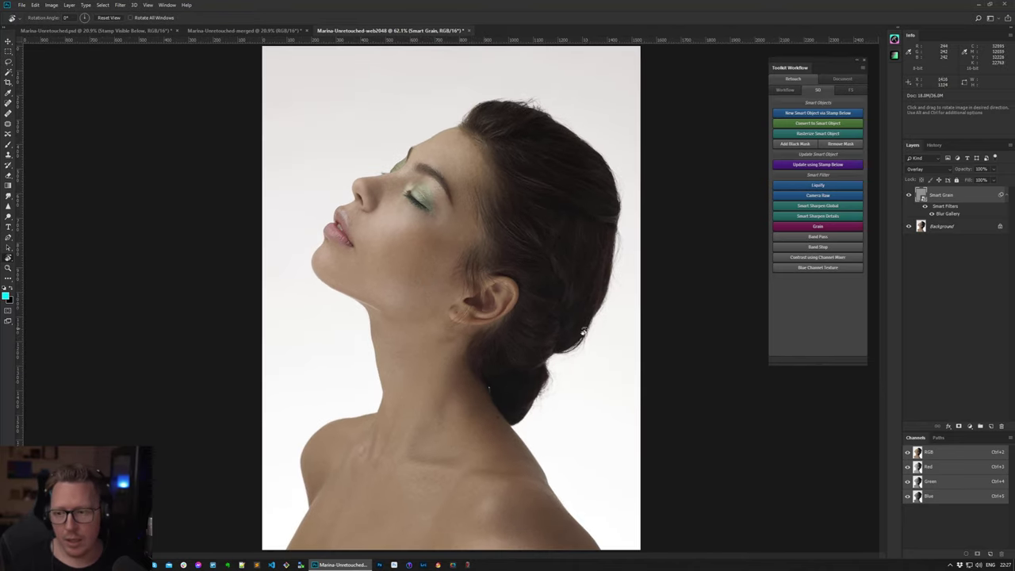
- Set the web-sized copy's copyright notice to the photographer's full name
{"action": "left_click", "coordinate": [844, 80]}
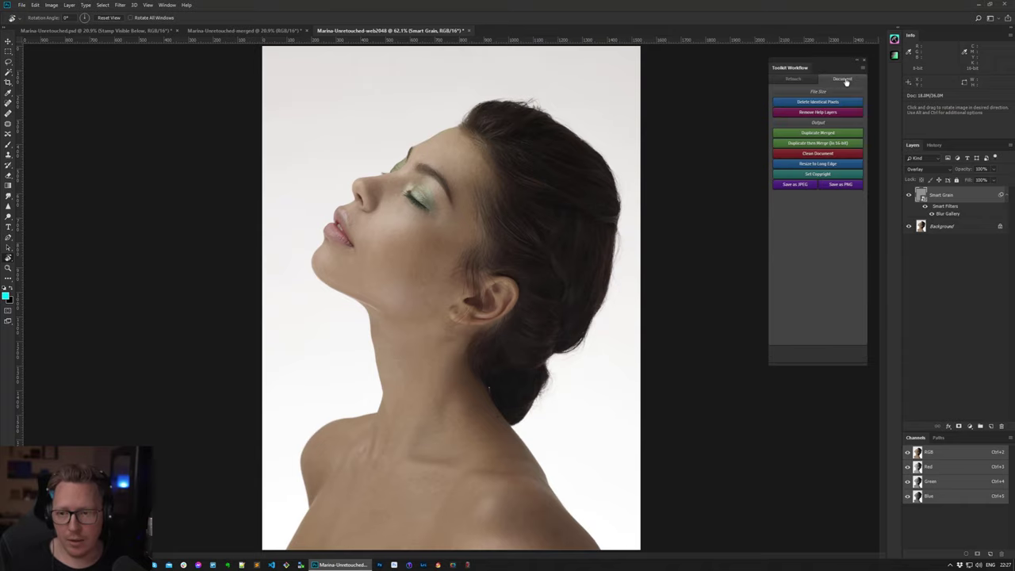
{"action": "left_click", "coordinate": [820, 175]}
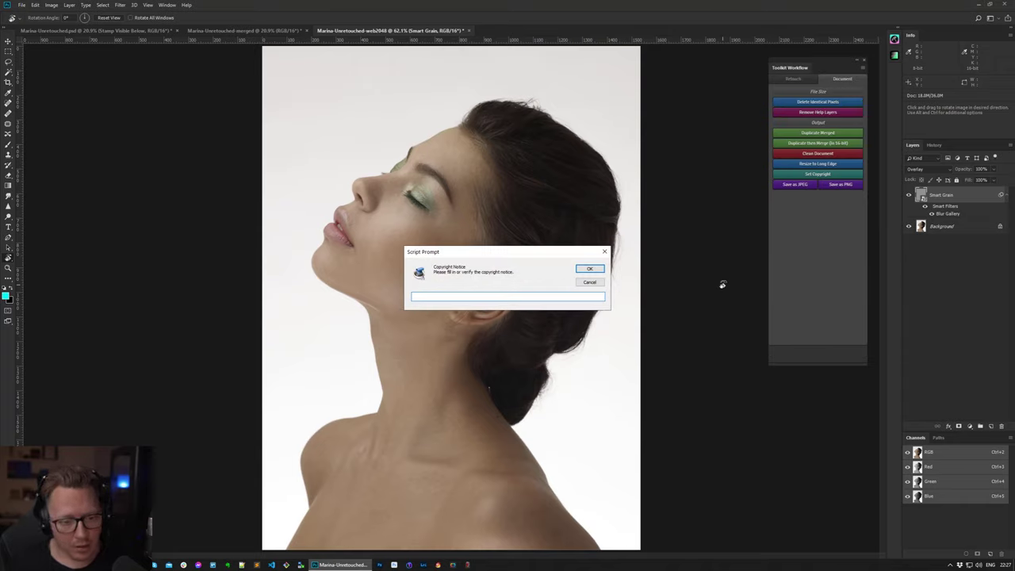
{"action": "type", "text": "Conny W"}
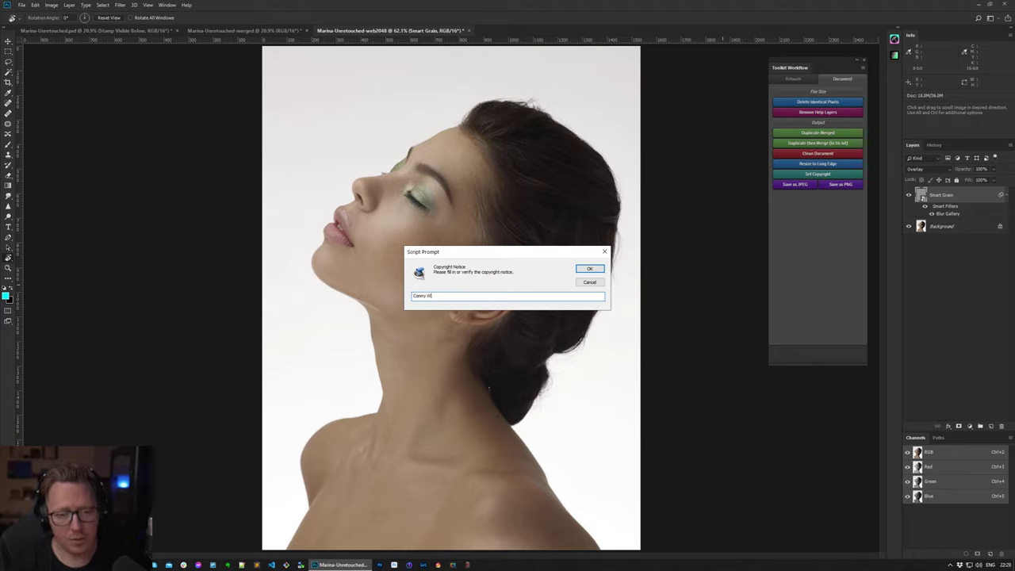
{"action": "type", "text": "allström"}
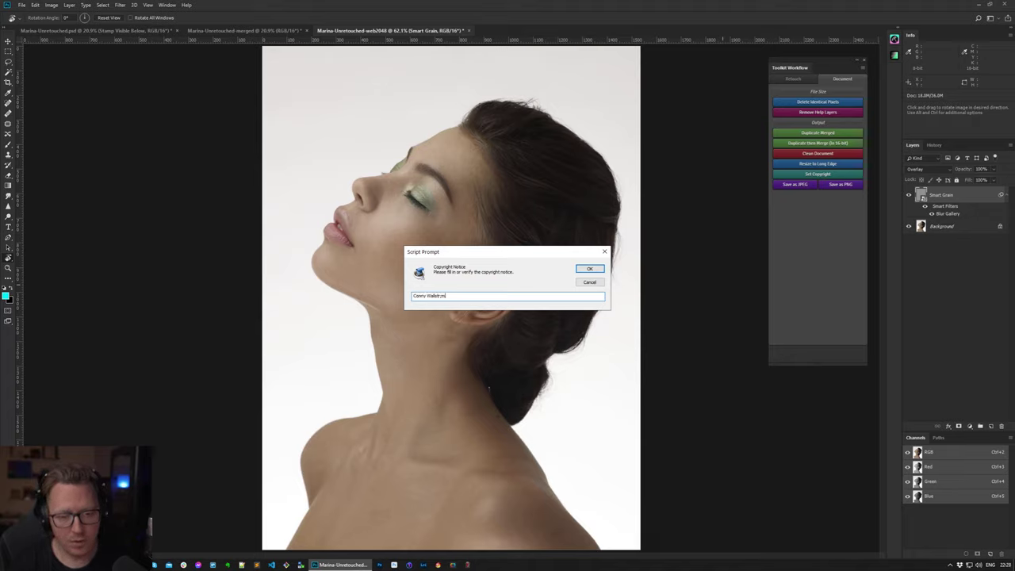
{"action": "key", "text": "Return"}
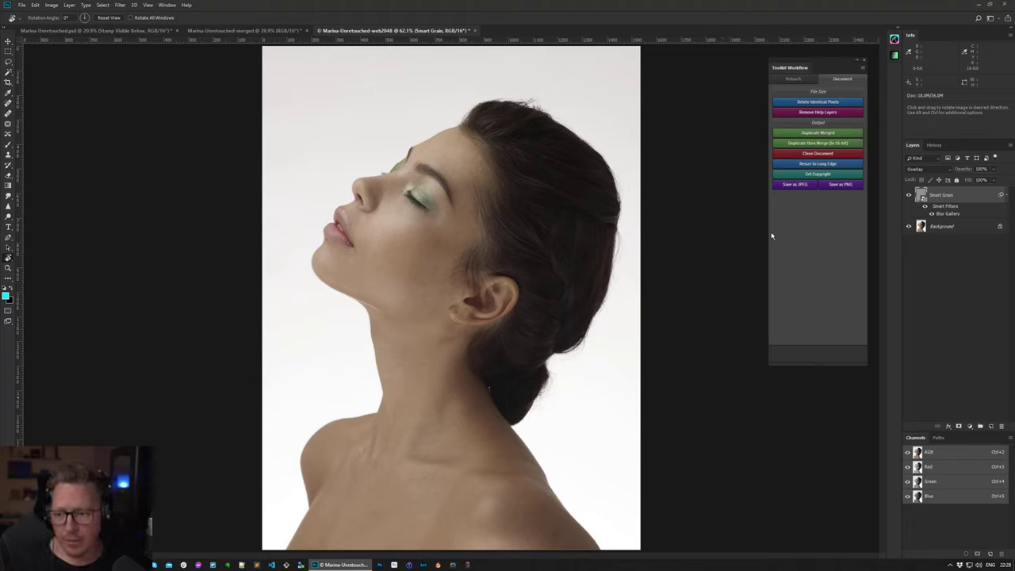
- Open the JPEG export of the web-sized copy, inspect the eye and face in its preview, and cancel the export
{"action": "left_click", "coordinate": [803, 185]}
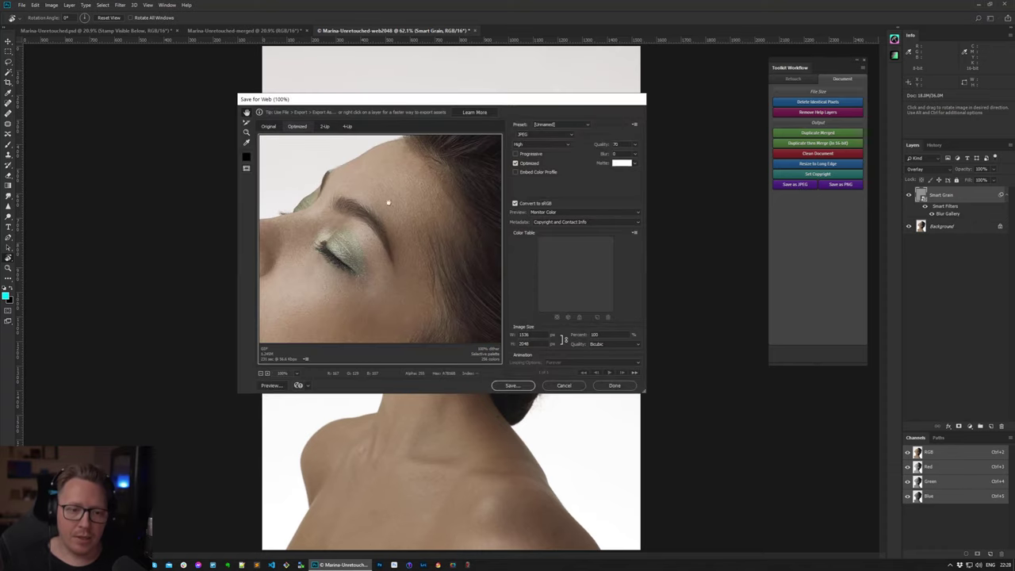
{"action": "left_click_drag", "start_coordinate": [370, 263], "coordinate": [381, 333]}
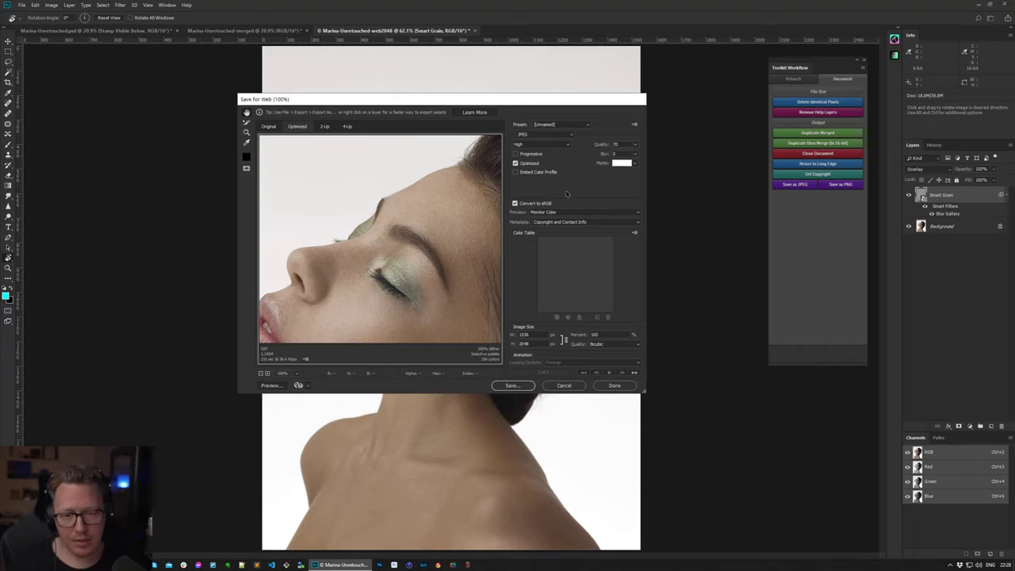
{"action": "left_click_drag", "start_coordinate": [421, 300], "coordinate": [342, 218]}
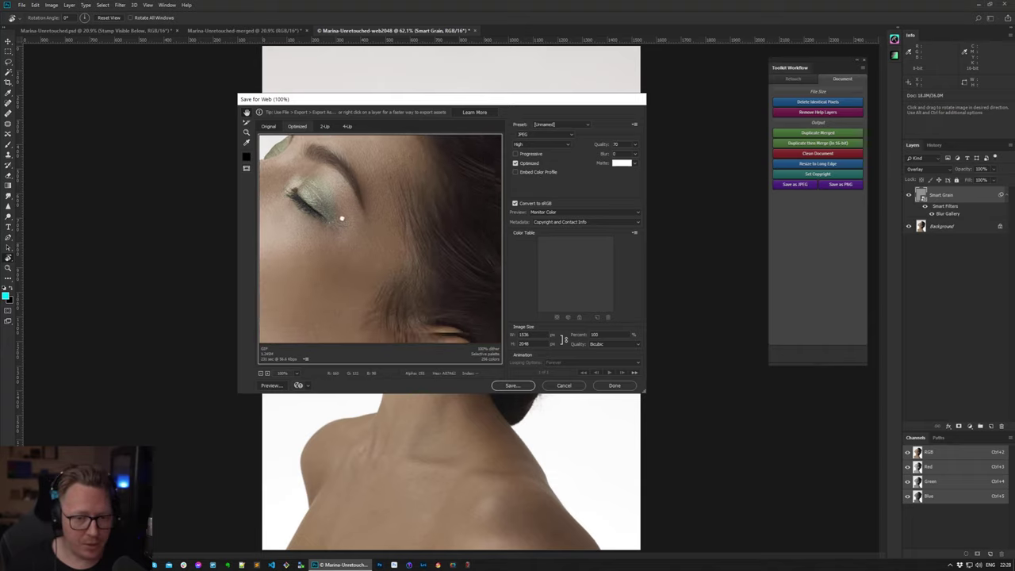
{"action": "left_click", "coordinate": [572, 386]}
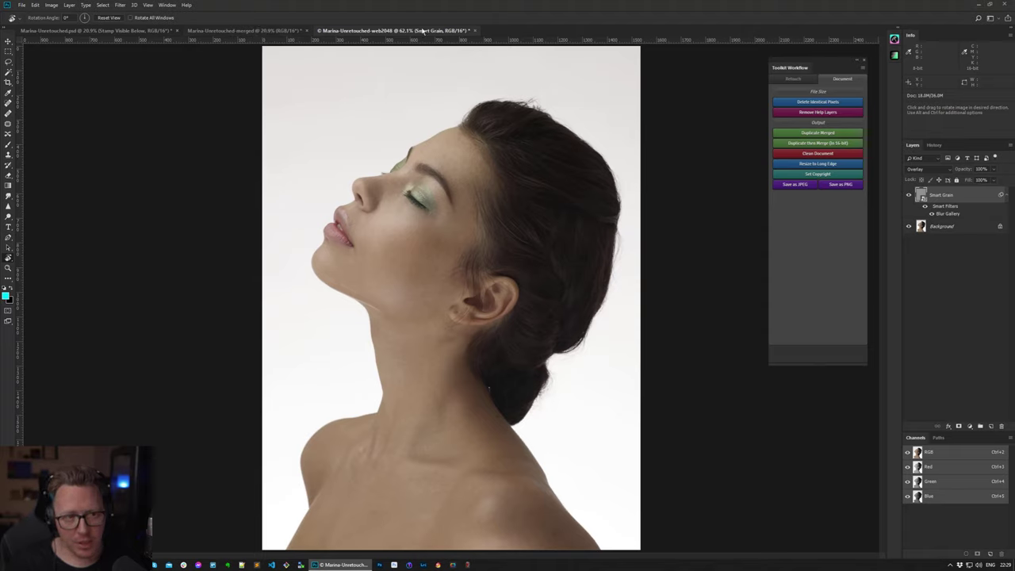
- Close the web-sized and merged copies without saving their changes
{"action": "left_click", "coordinate": [476, 33]}
{"action": "left_click", "coordinate": [509, 207]}
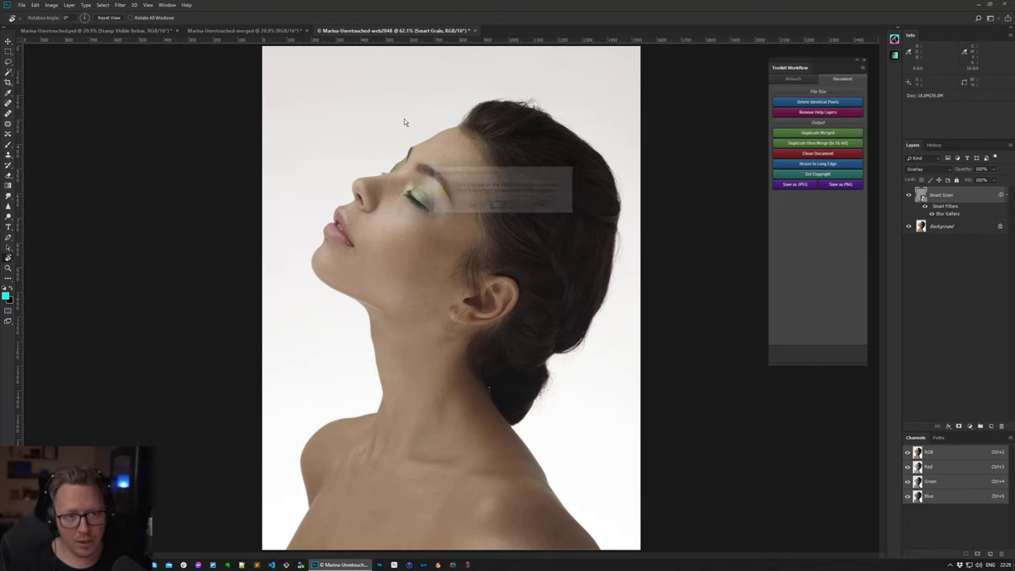
{"action": "left_click", "coordinate": [306, 30]}
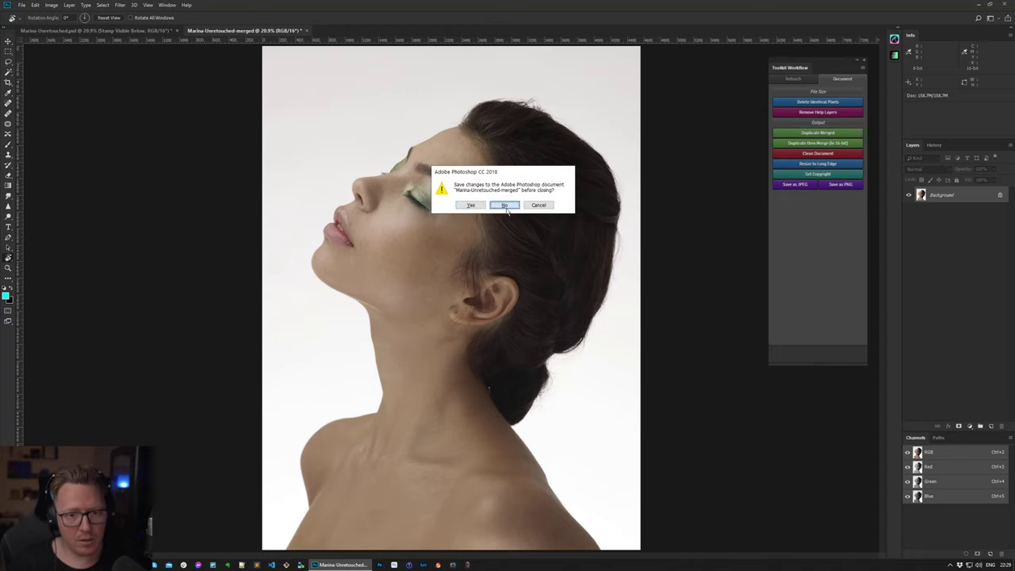
{"action": "left_click", "coordinate": [499, 205]}
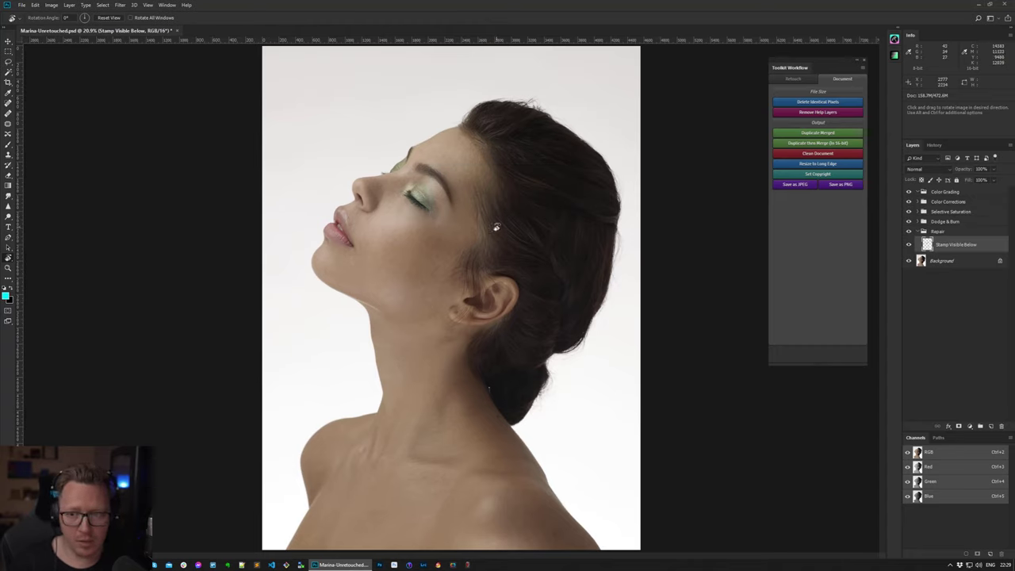
- Display the Retouch workflow tools for the layered portrait and collapse the Color Grading and Repair groups
{"action": "left_click", "coordinate": [795, 80]}
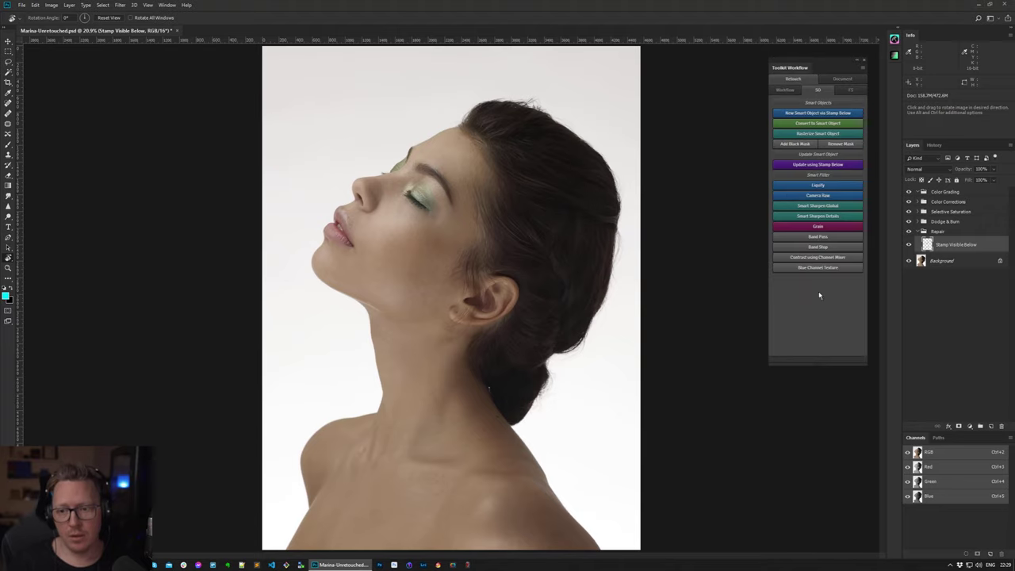
{"action": "left_click", "coordinate": [785, 90]}
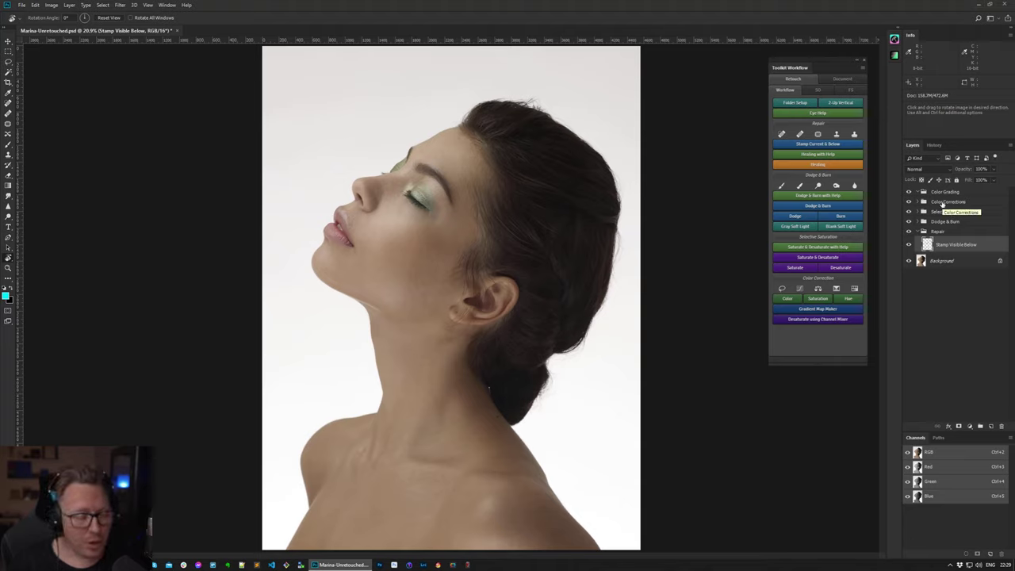
{"action": "left_click", "coordinate": [928, 193]}
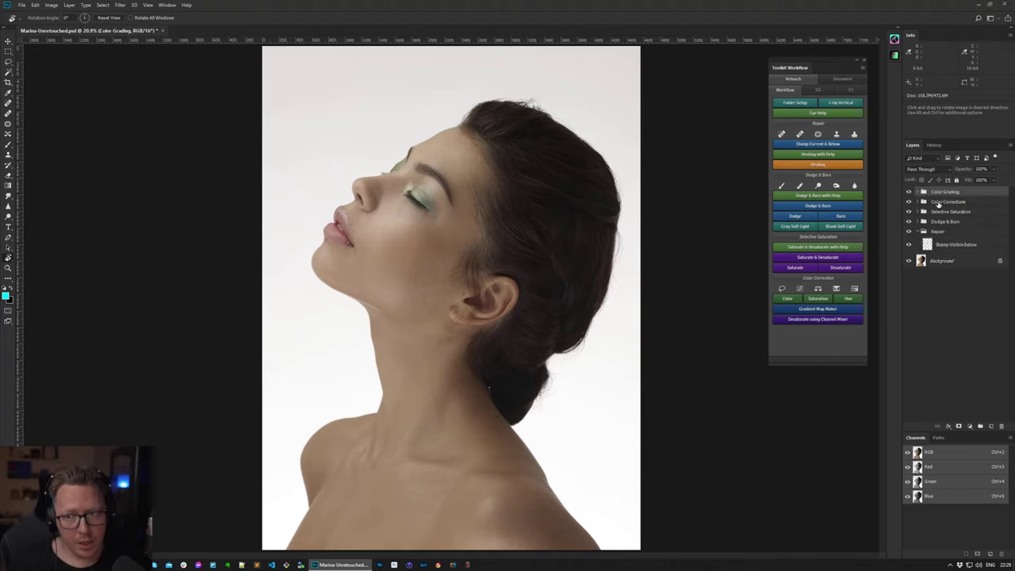
{"action": "left_click", "coordinate": [922, 232]}
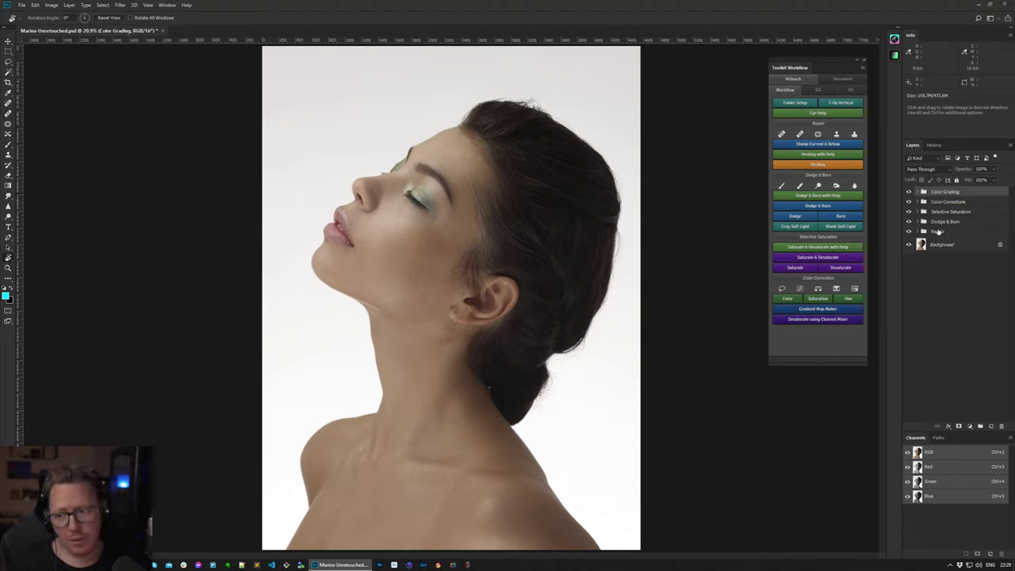